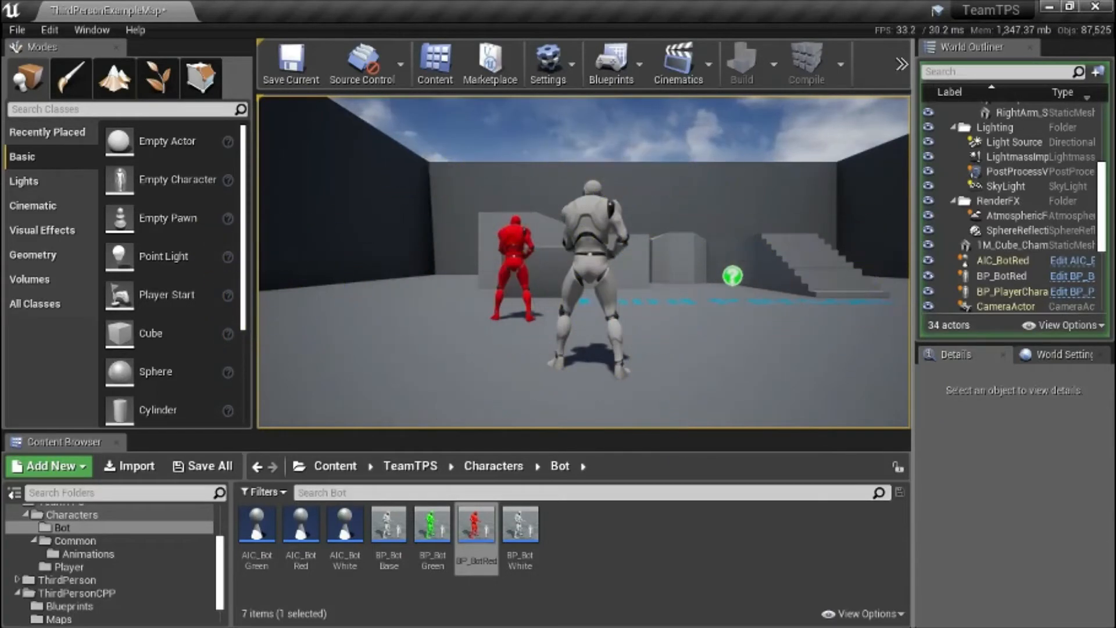
Run the player character back and forth beside the red bot to test the bot's detection in the playing level.
key(w)
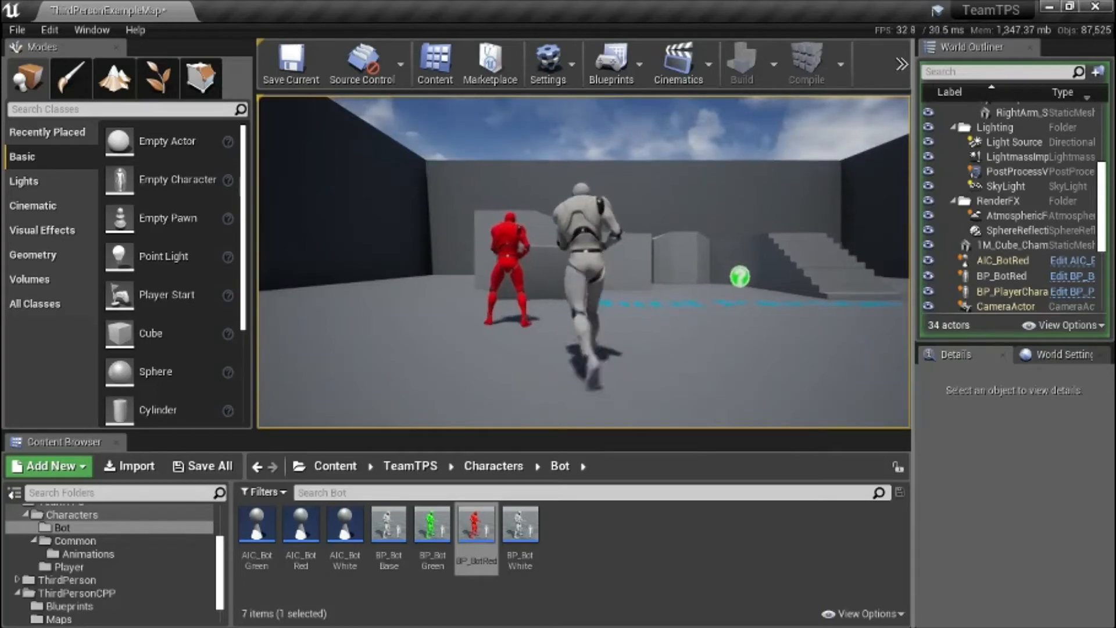
key(s)
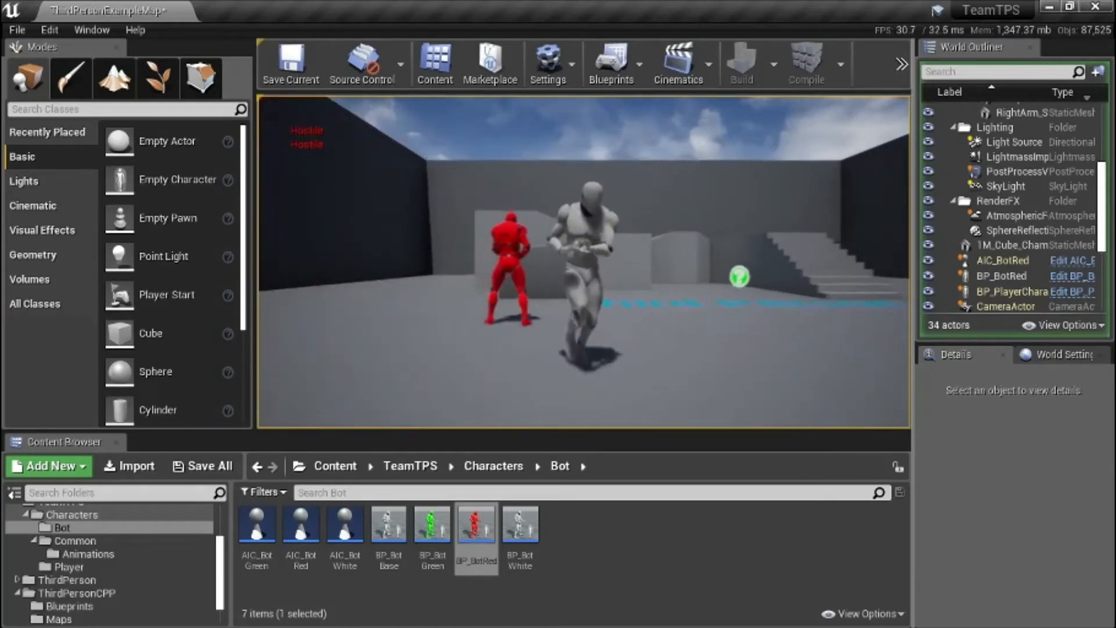
key(w)
key(s)
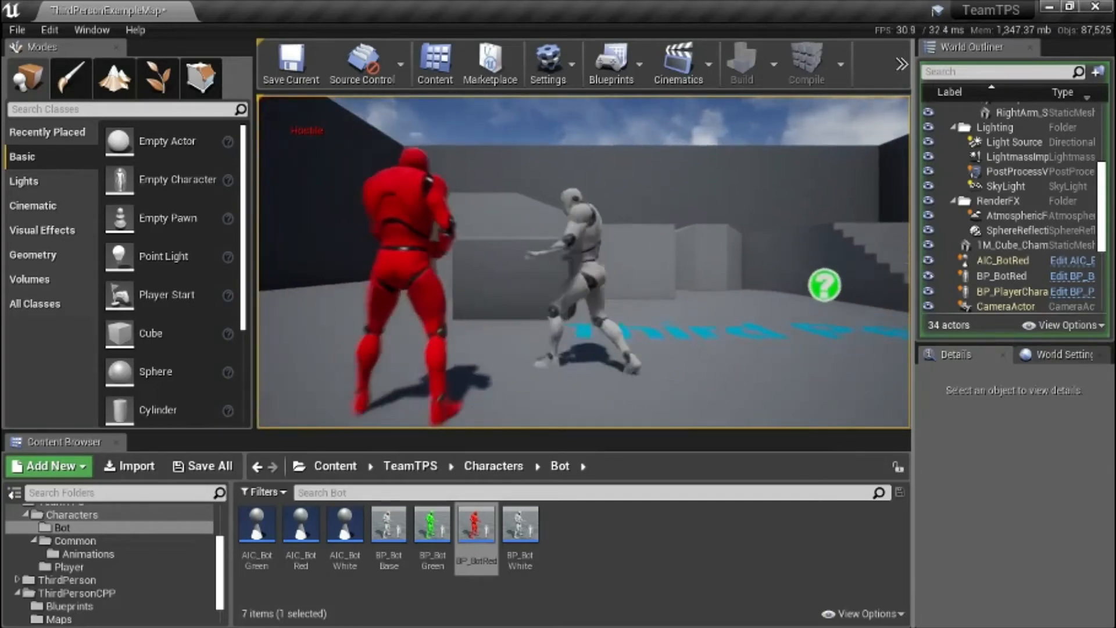
key(w)
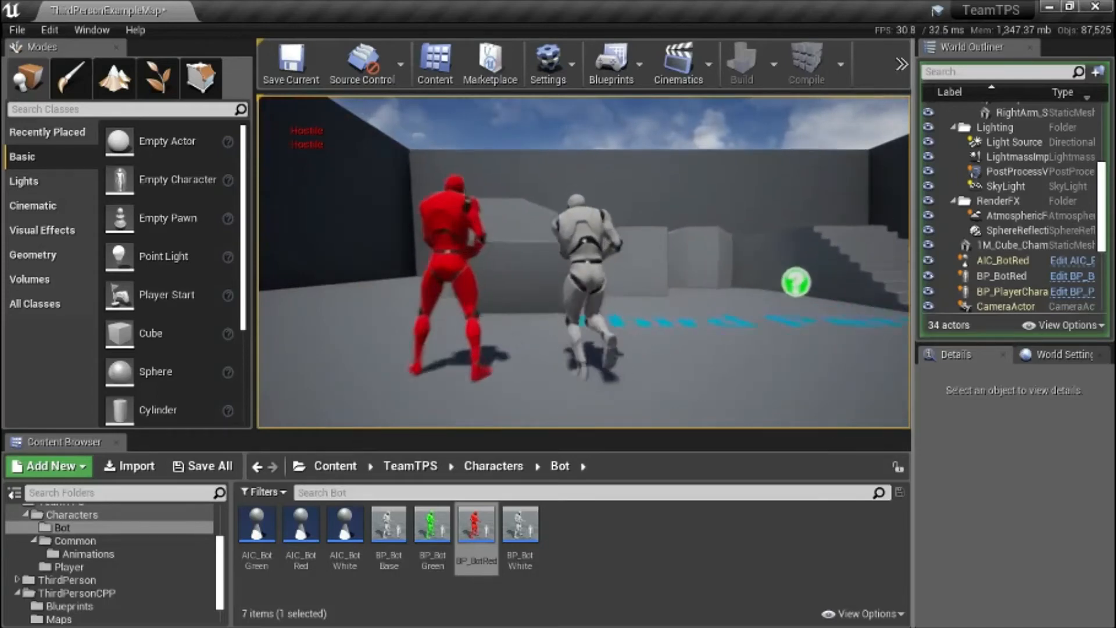
key(s)
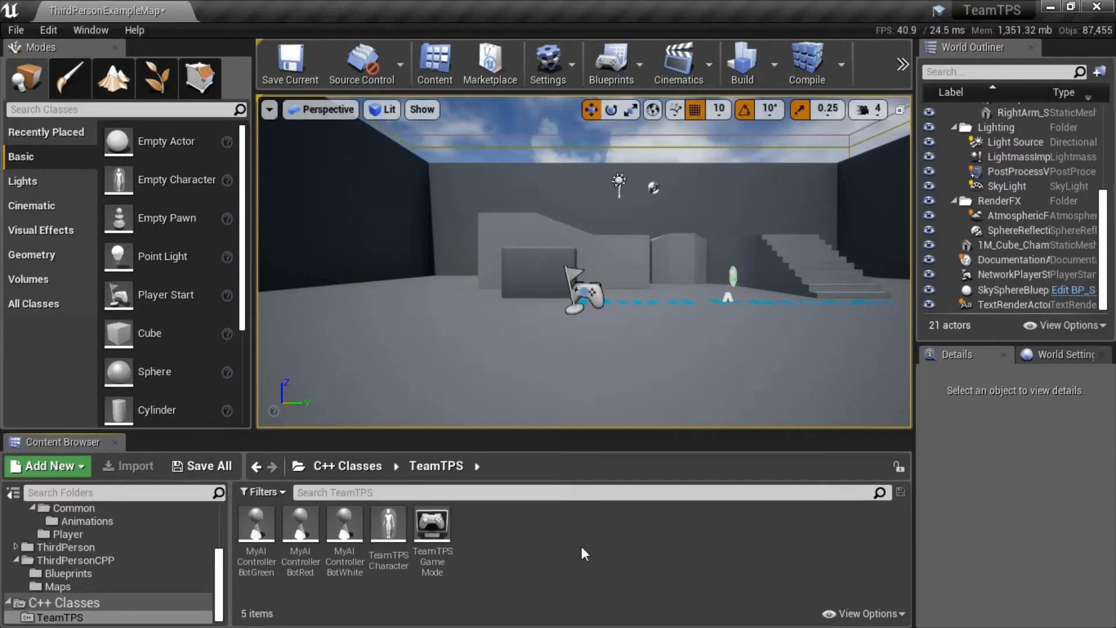
Review the TeamTPS C++ classes: the green, red and white bot AI controllers, TeamTPSCharacter and the game mode.
click(262, 533)
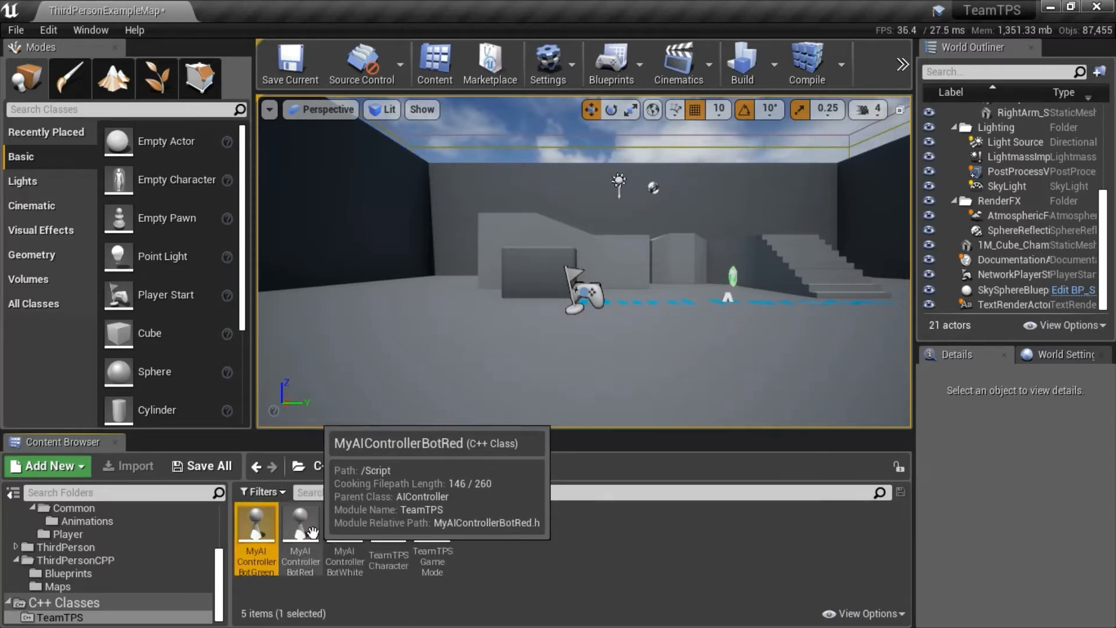
click(317, 534)
click(346, 528)
click(390, 527)
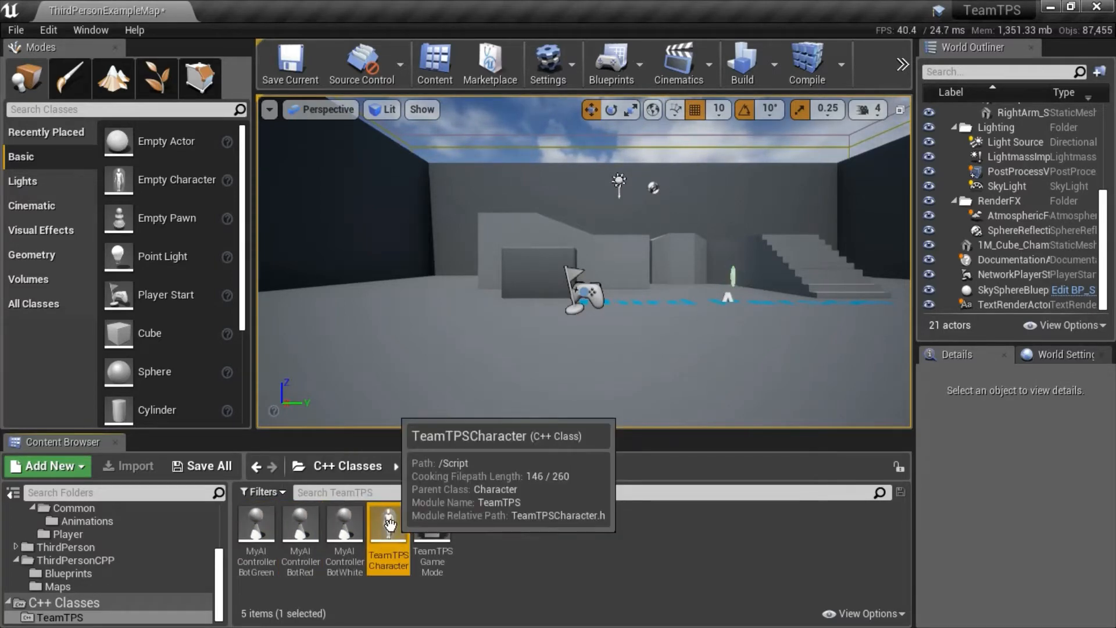
click(433, 526)
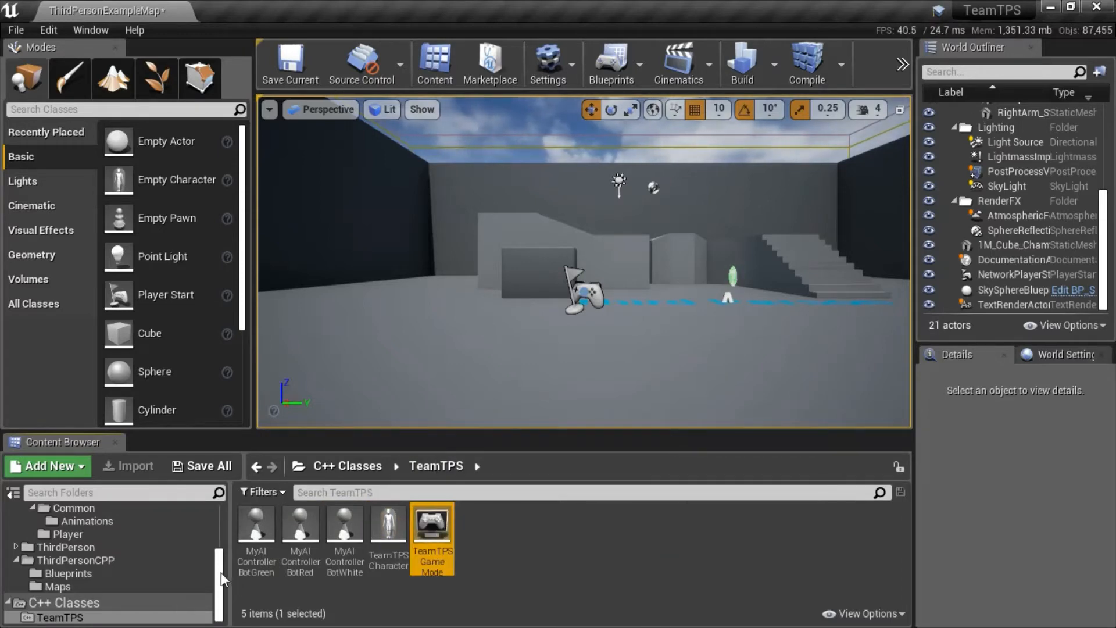
Look through the contents of the Animations, Player and Bot folders under TeamTPS/Characters.
drag(221, 572, 223, 559)
click(95, 554)
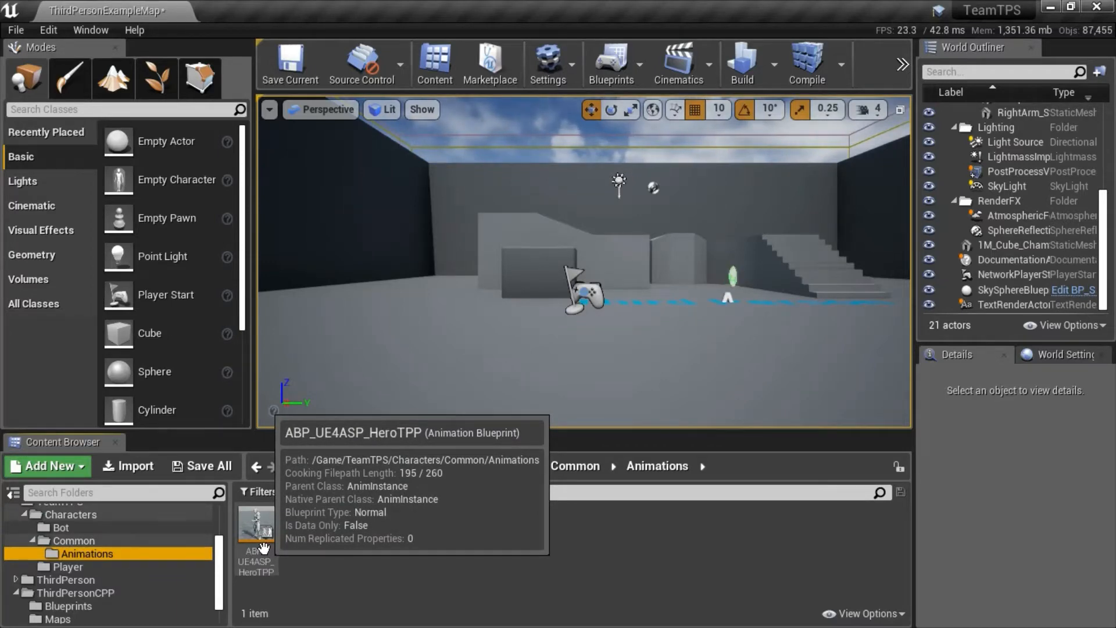
click(103, 566)
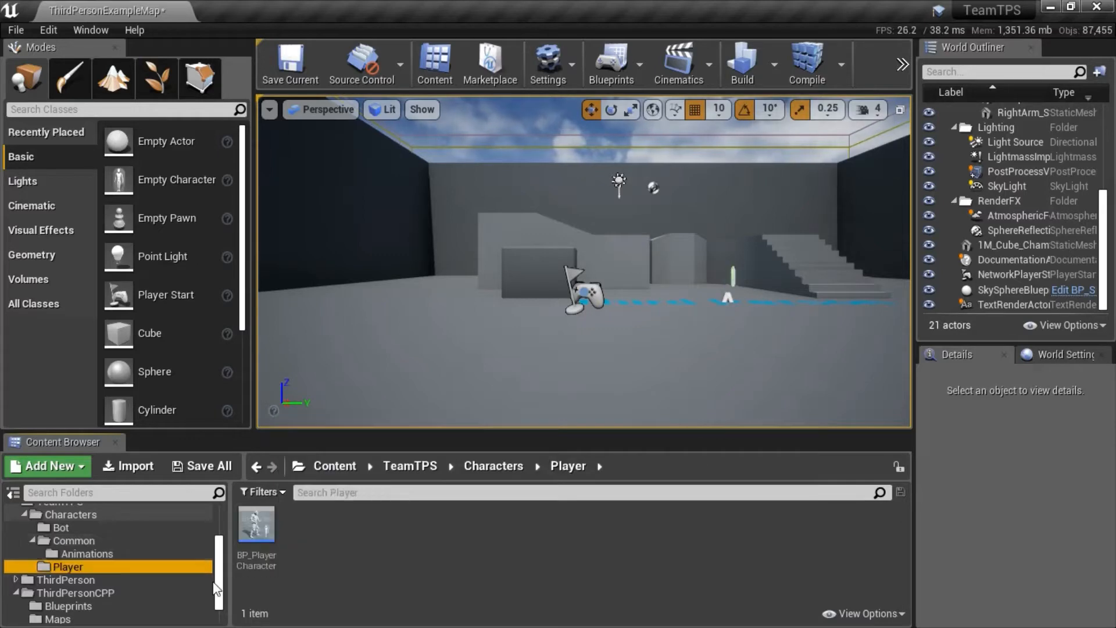
click(81, 527)
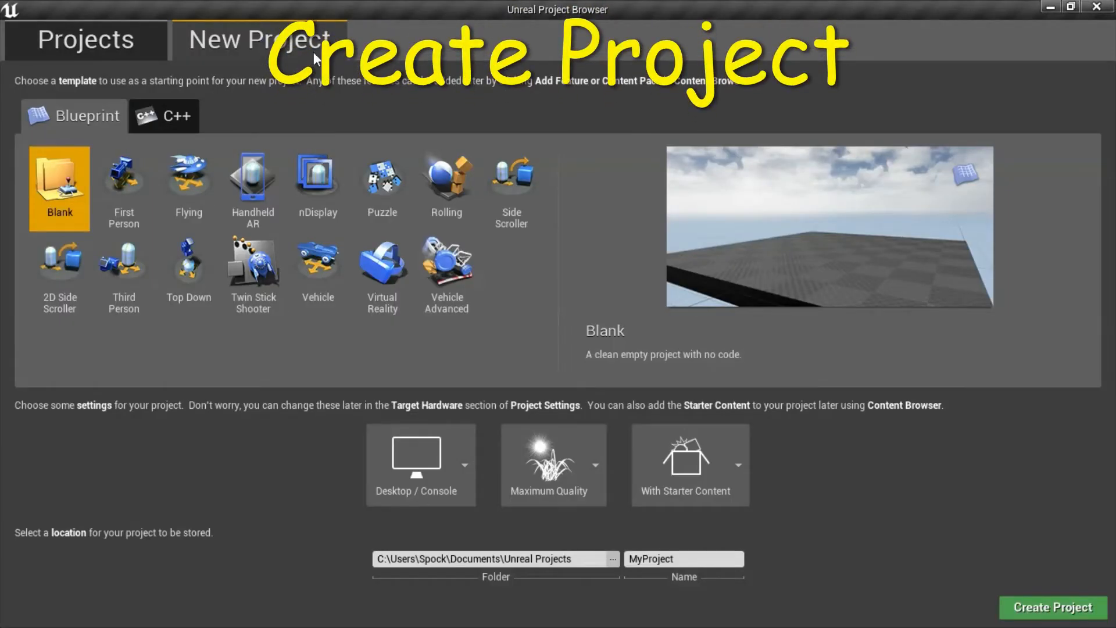
Choose the C++ Third Person template for the new project and target Desktop / Console.
click(183, 120)
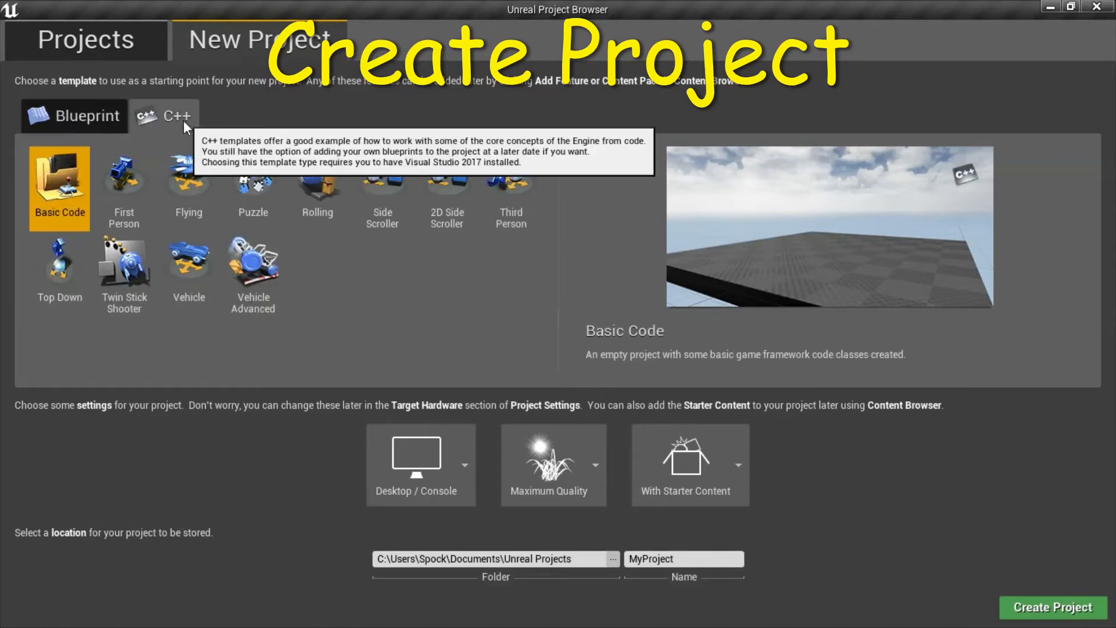
click(516, 209)
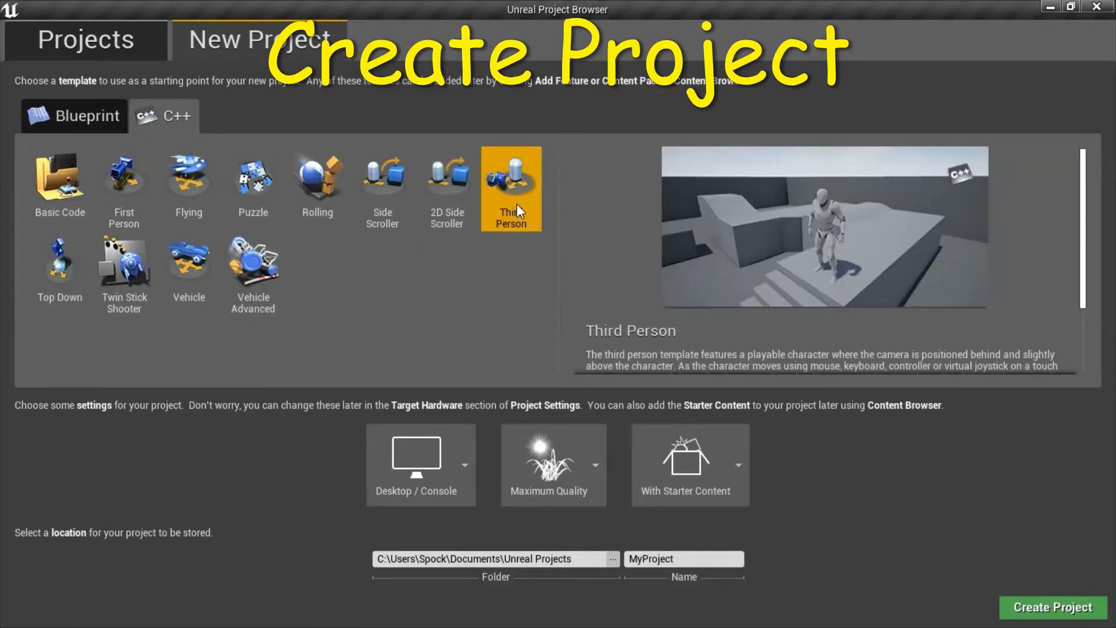
click(455, 436)
click(411, 552)
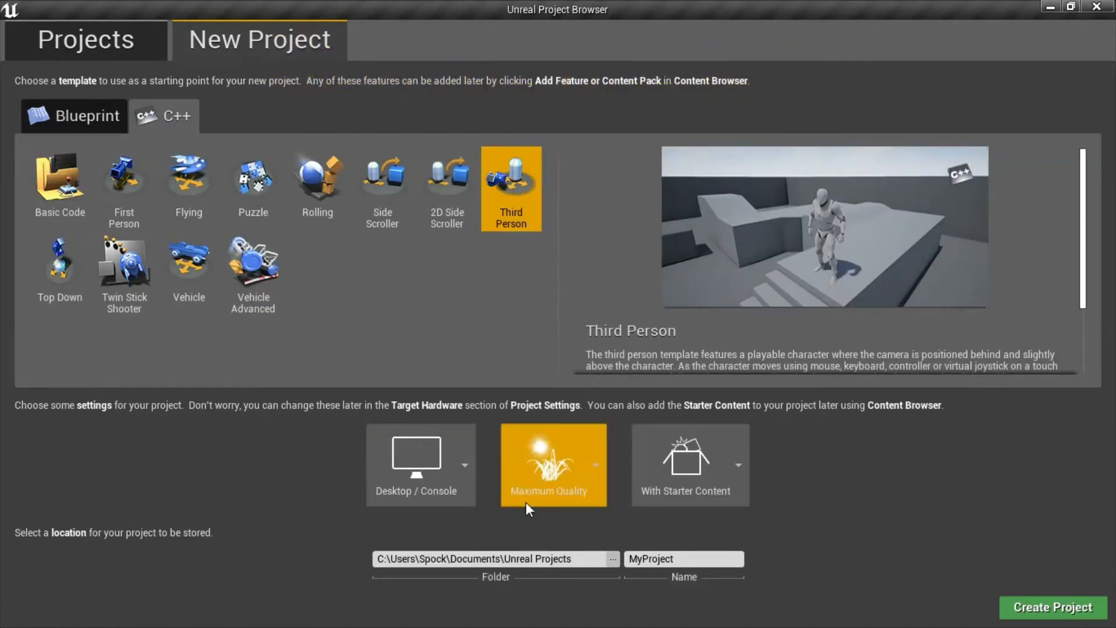
Set the new project's quality to Maximum Quality and include it With Starter Content.
click(577, 464)
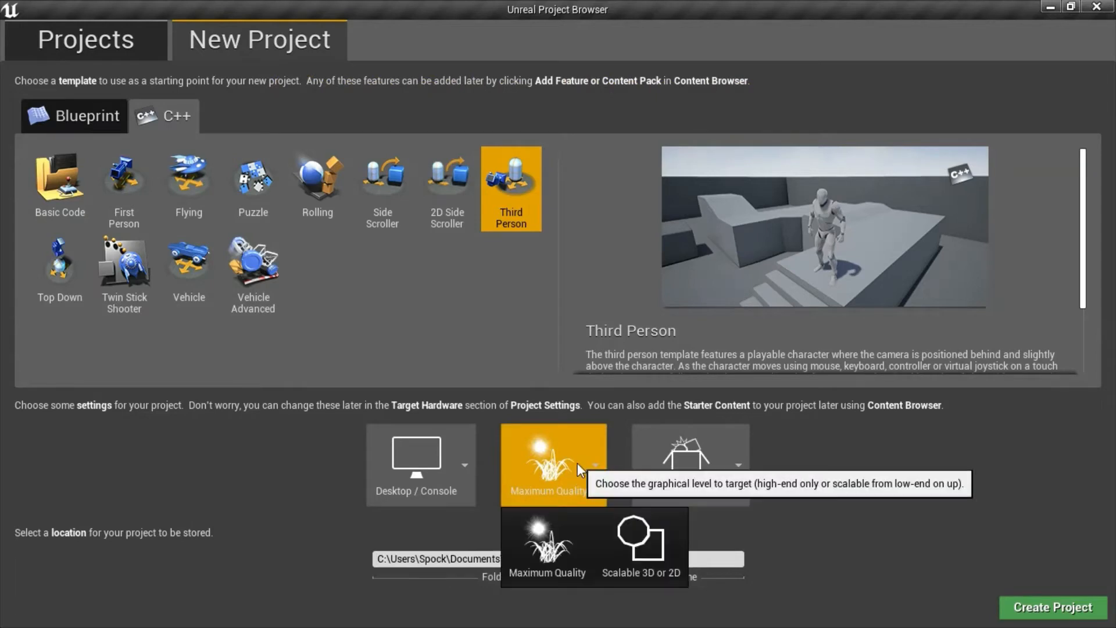
click(554, 526)
click(690, 472)
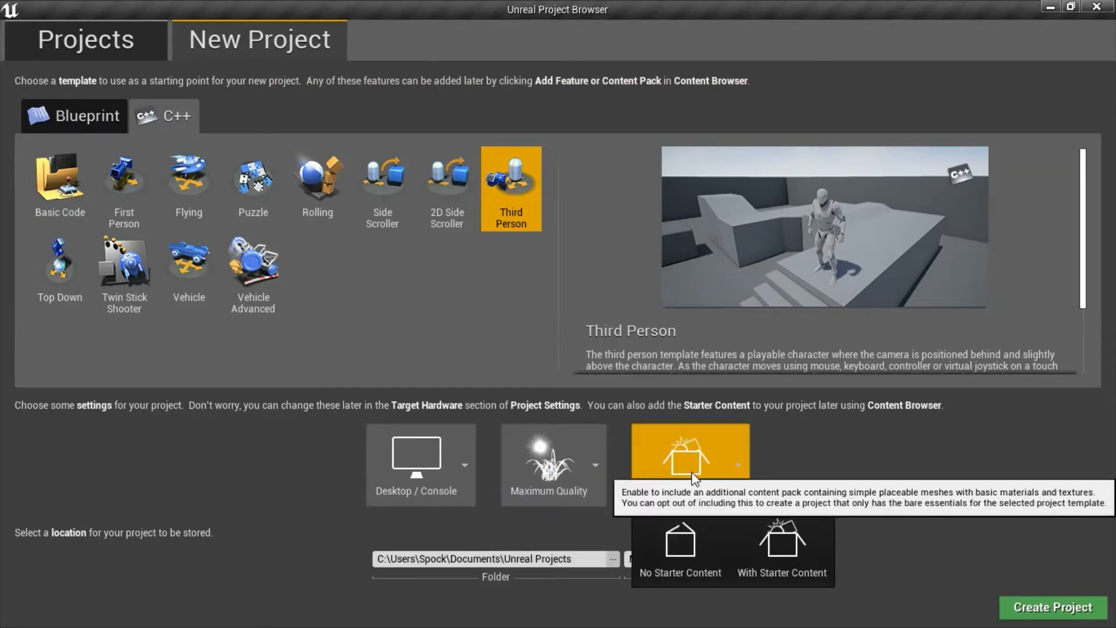
click(780, 545)
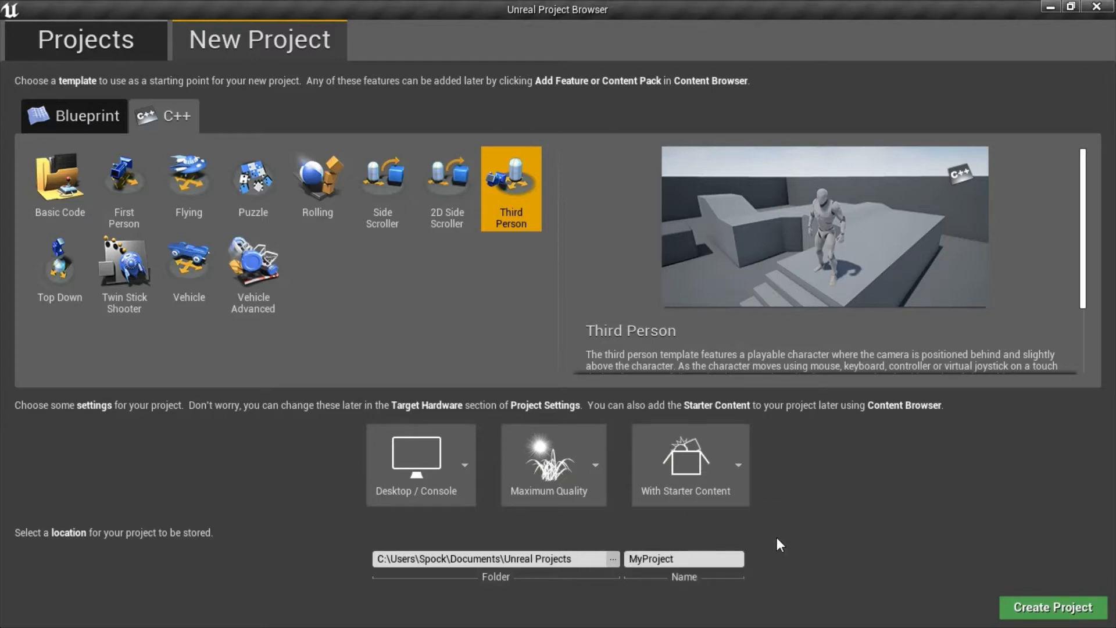
Name the project TeamTPS and create it.
click(697, 559)
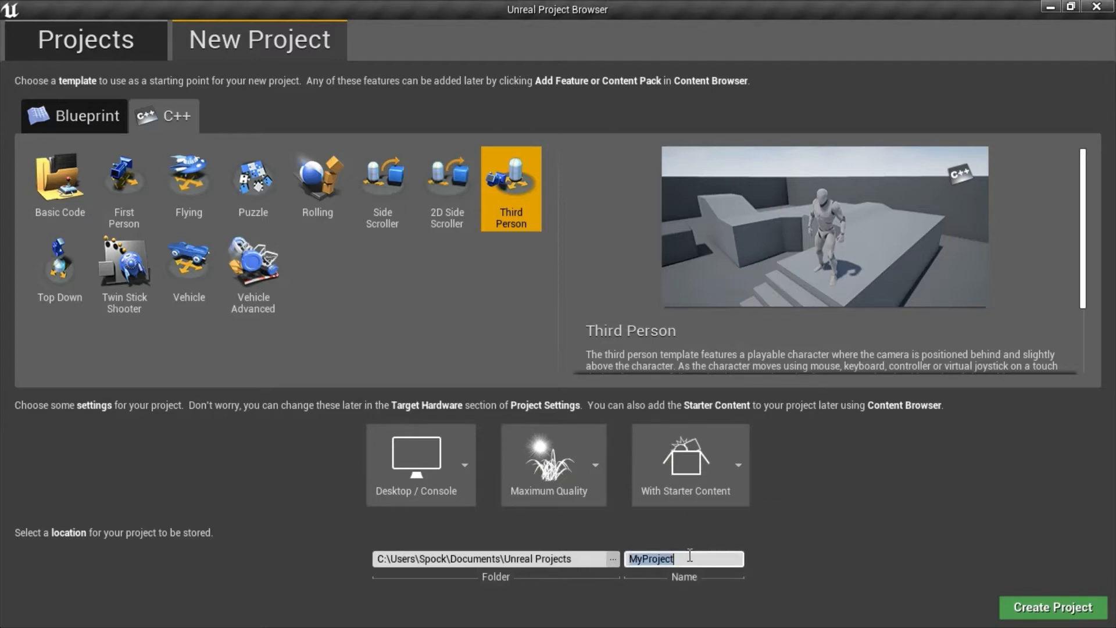
text(TeamTPS)
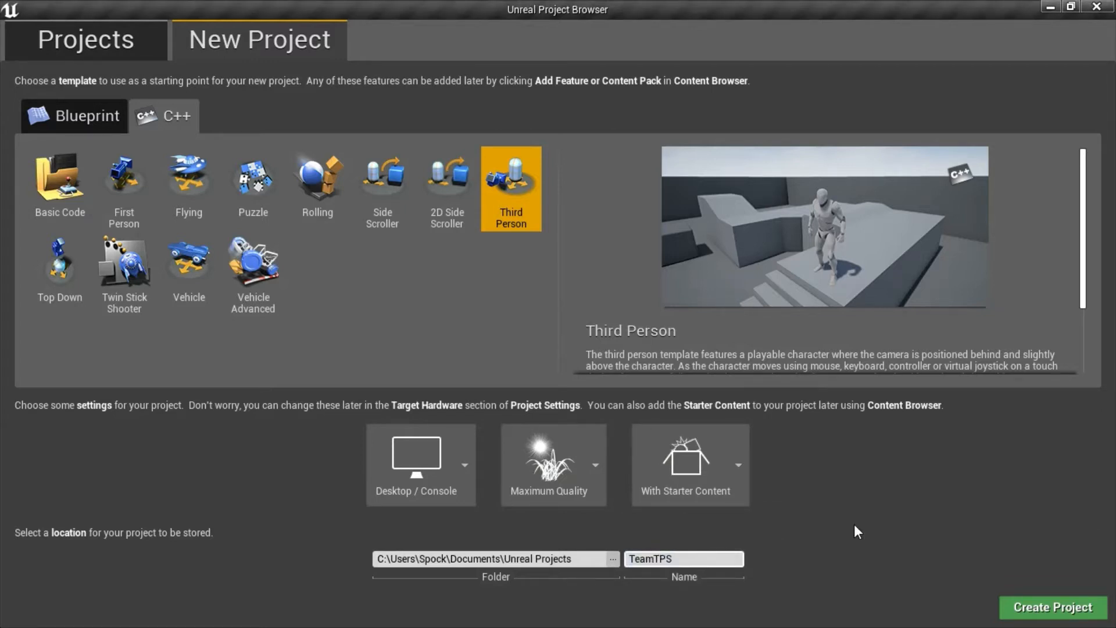
click(1043, 607)
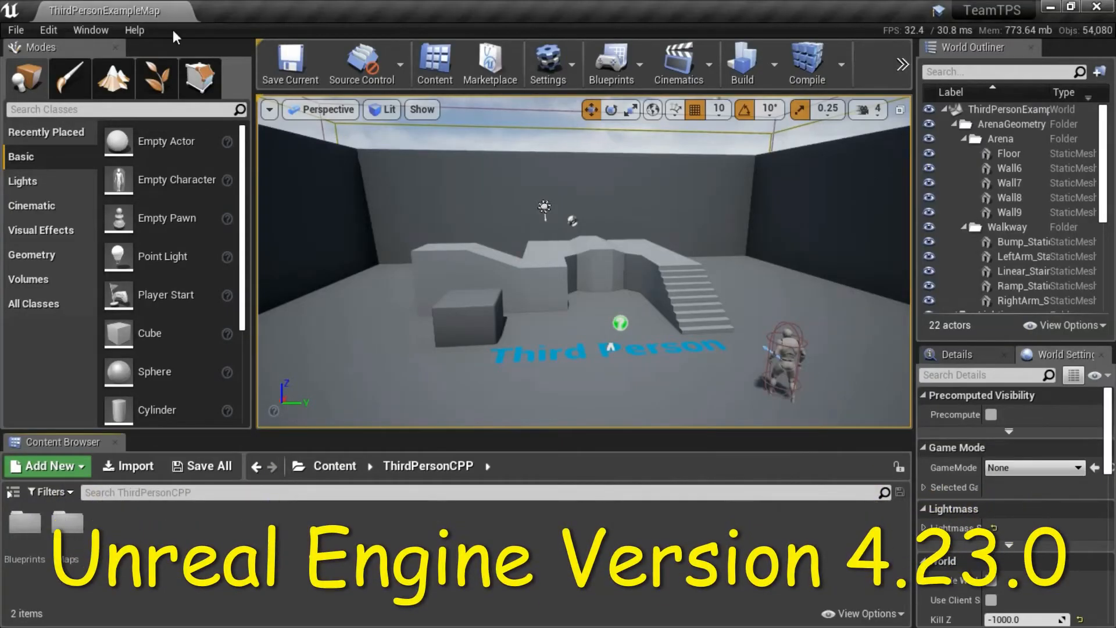
Check the Unreal Editor version in its About information, then close the dialog.
click(134, 30)
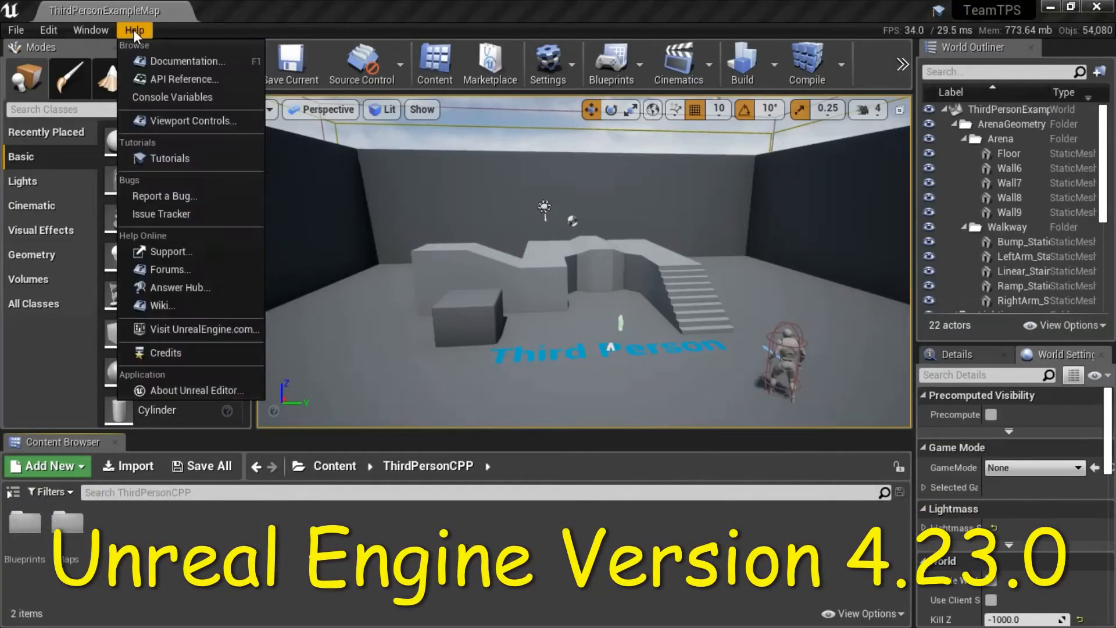
click(213, 388)
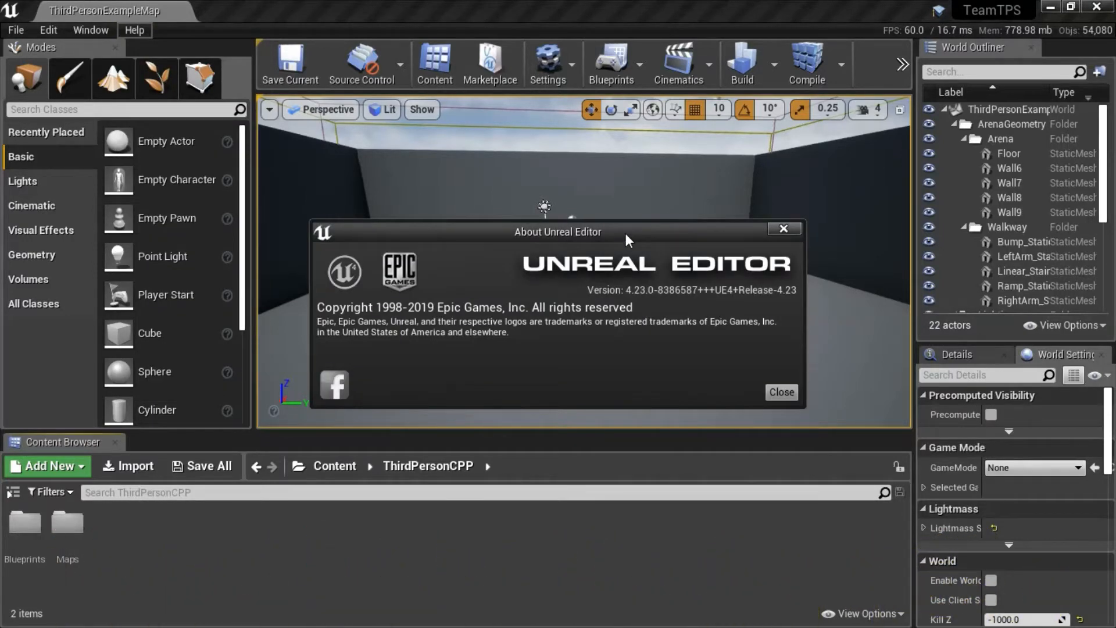
click(781, 392)
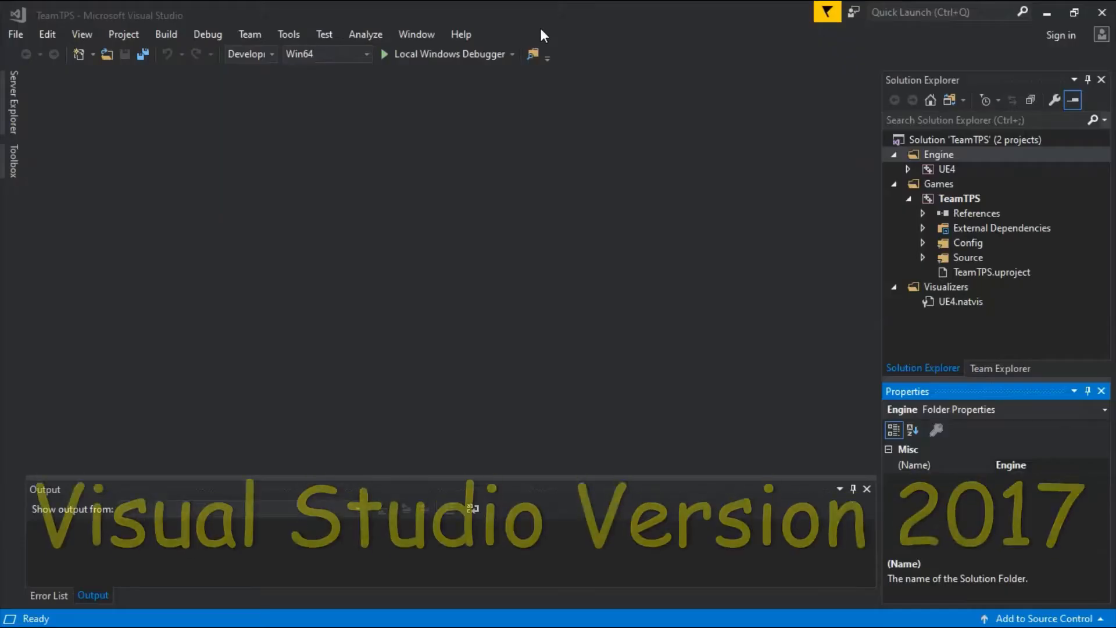
Switch to Visual Studio and check its version in the About information, closing the dialog when done.
click(461, 34)
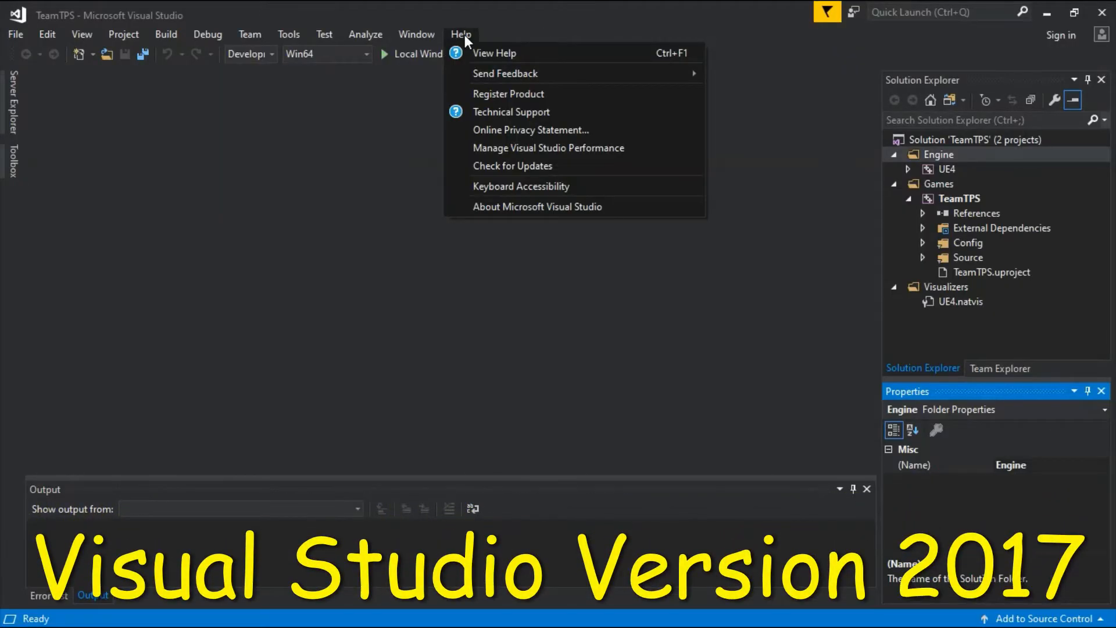
click(505, 205)
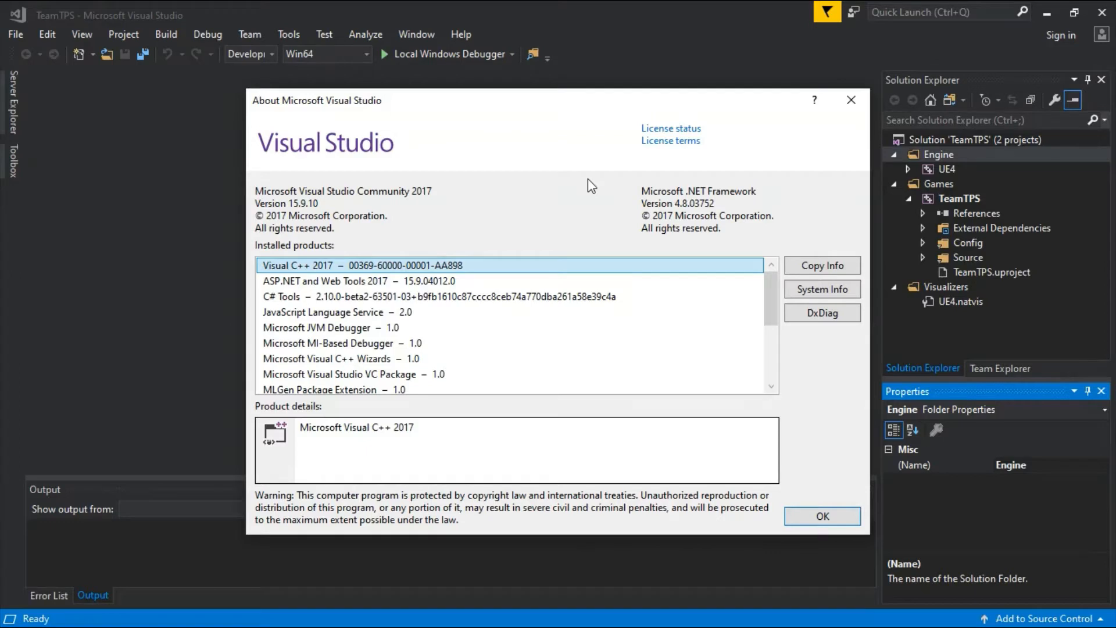
click(835, 512)
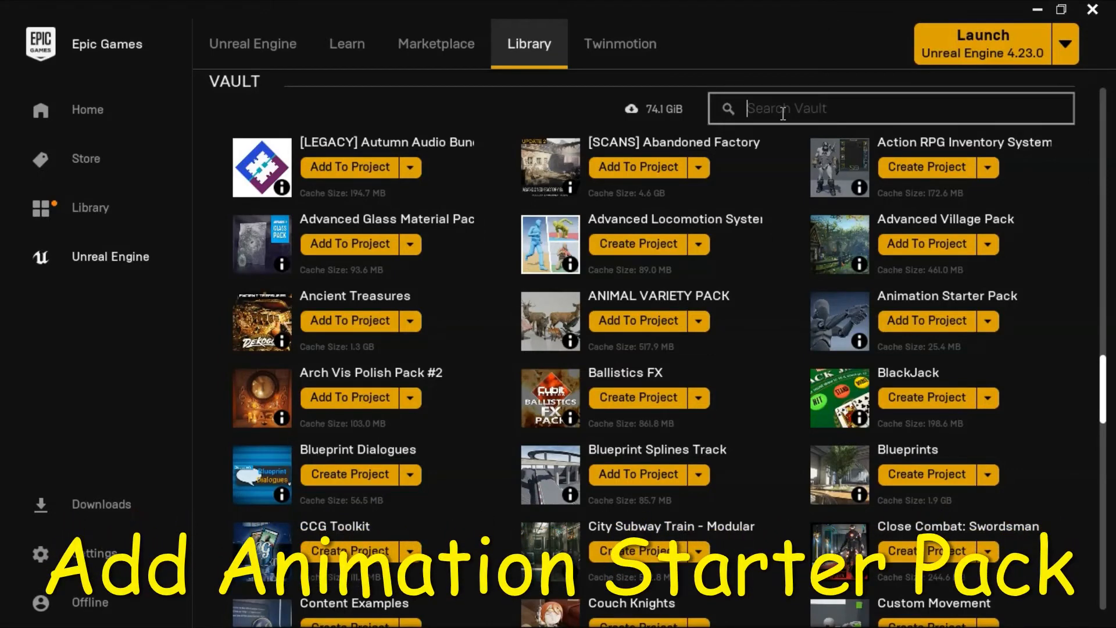
Switch to the Epic Games Launcher library and search the vault for "animation starter pack".
click(784, 110)
text(animation starter pack)
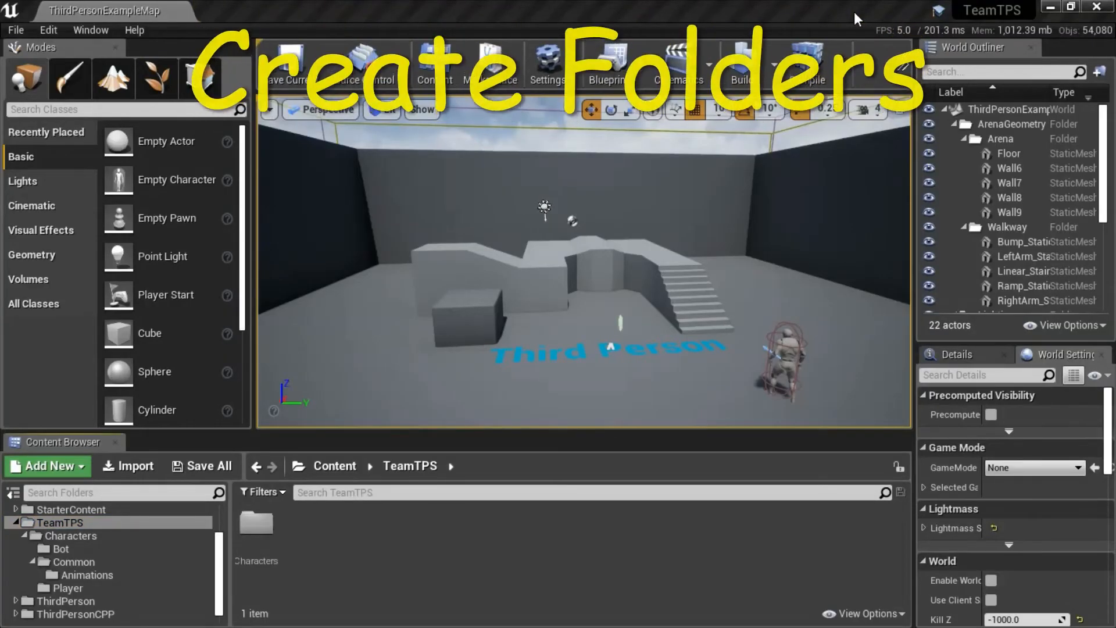
Switch to the Unreal Editor and review the folder creation options and the TeamTPS, Characters and Common folders.
click(82, 467)
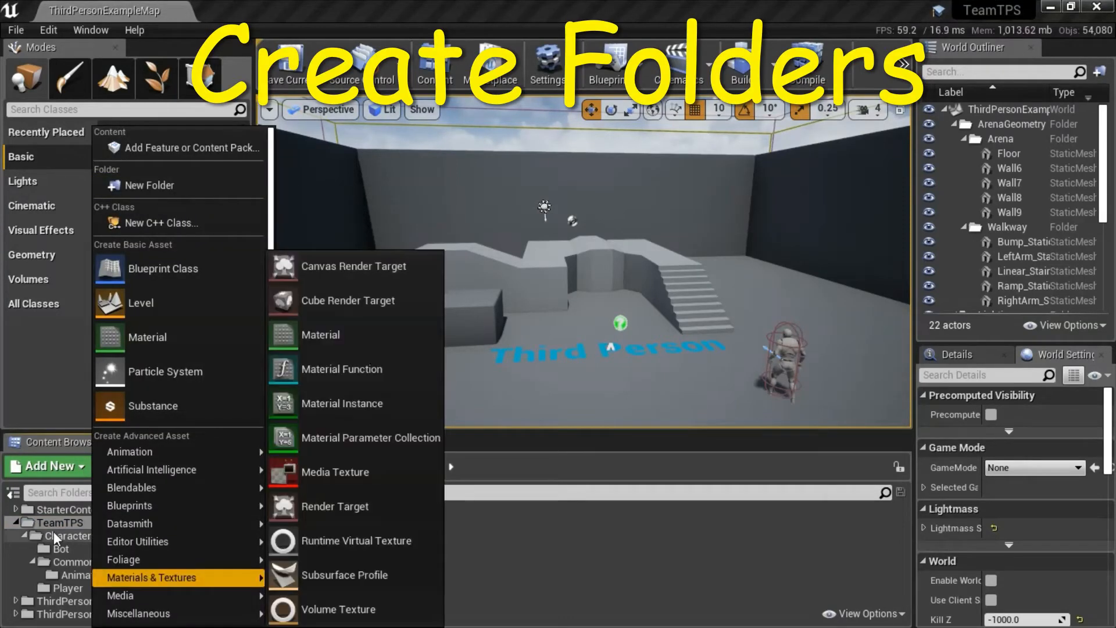
click(64, 523)
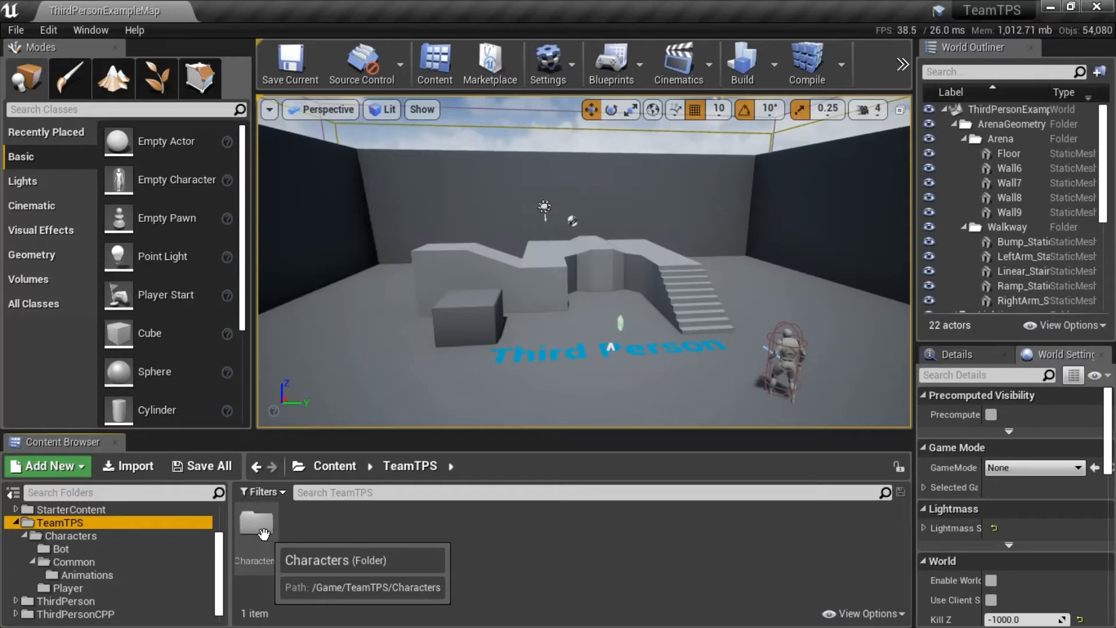
click(110, 539)
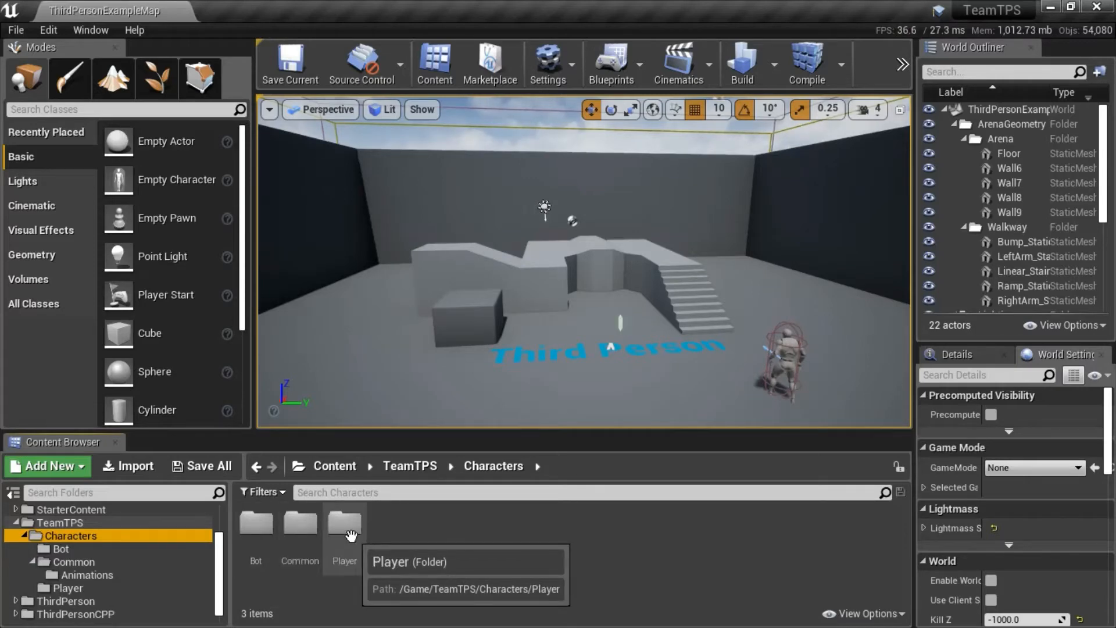
click(143, 564)
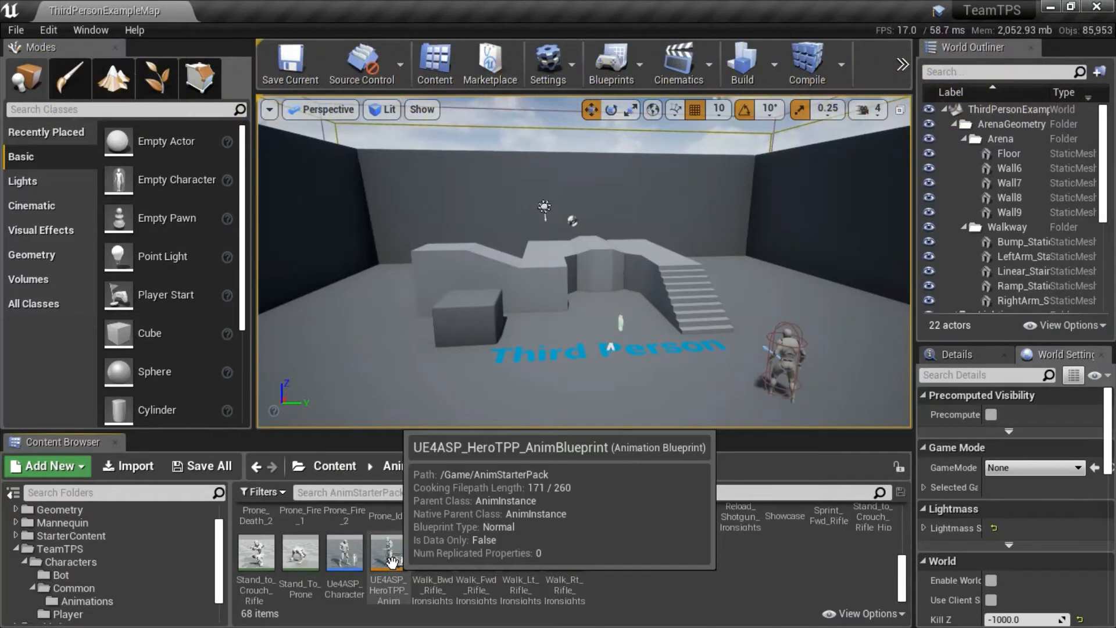
Duplicate UE4ASP_HeroTPP_AnimBlueprint in AnimStarterPack and move the copy into the TeamTPS/Characters/Common/Animations folder.
right_click(389, 559)
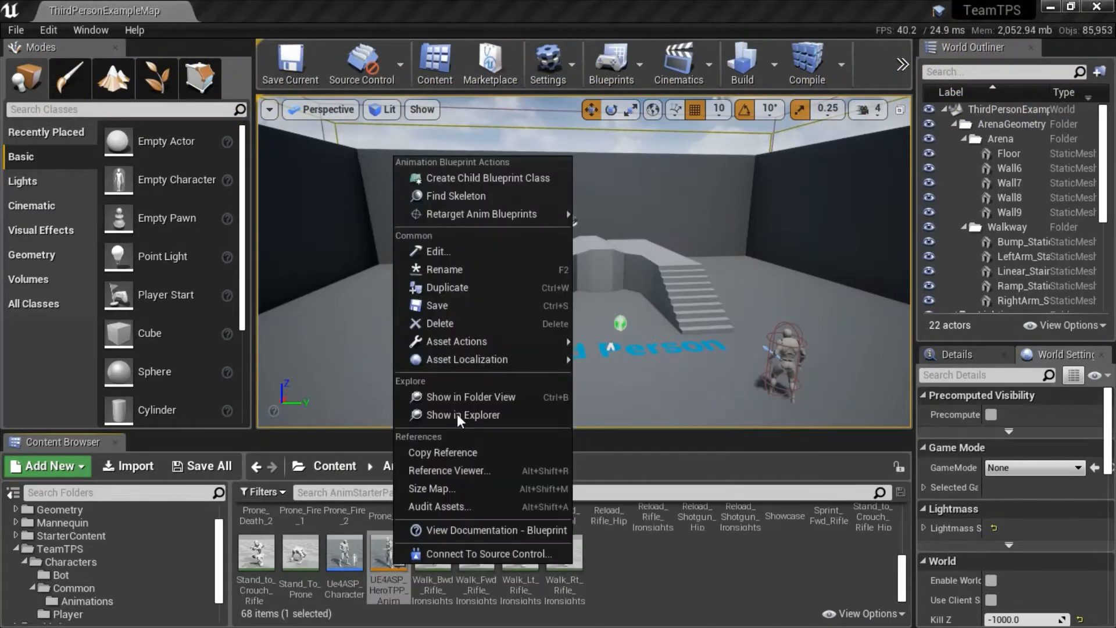
click(510, 290)
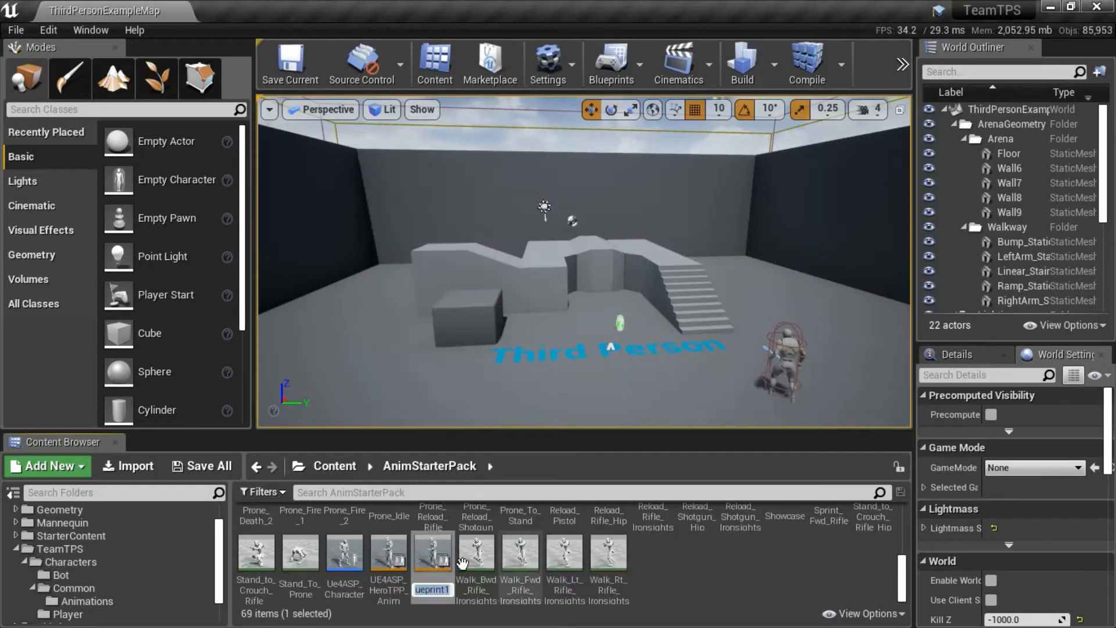
key(Return)
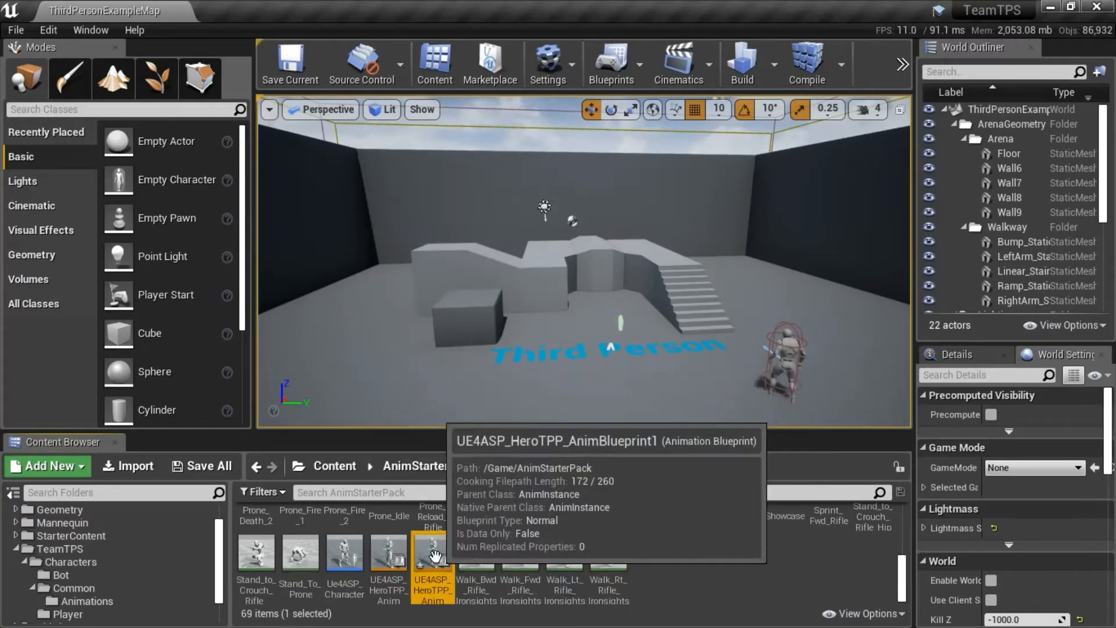
drag(435, 563, 118, 602)
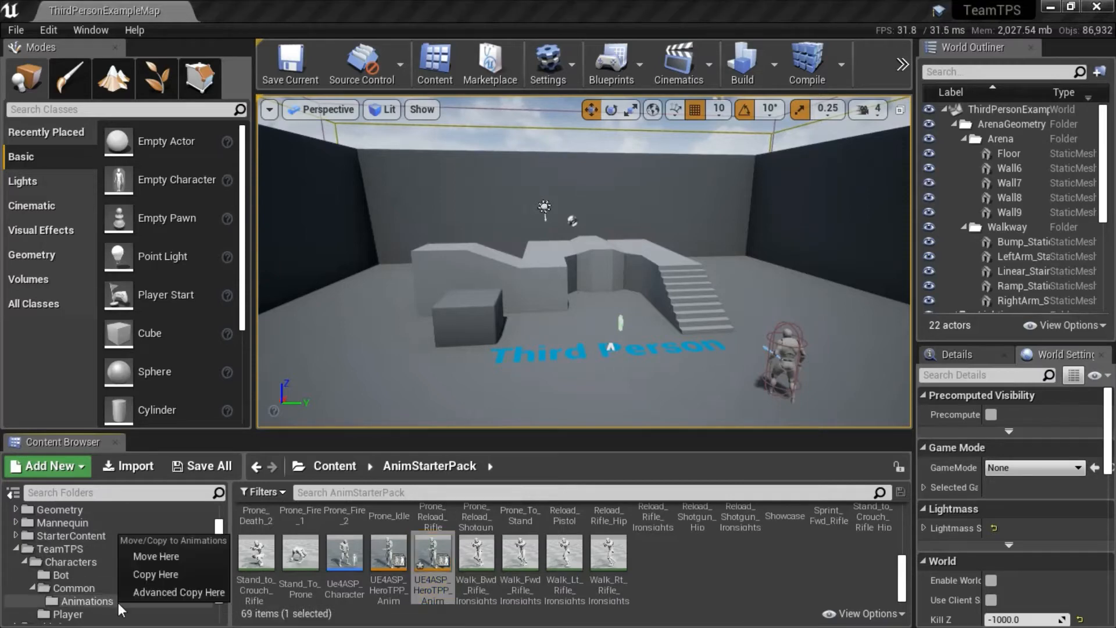
click(173, 558)
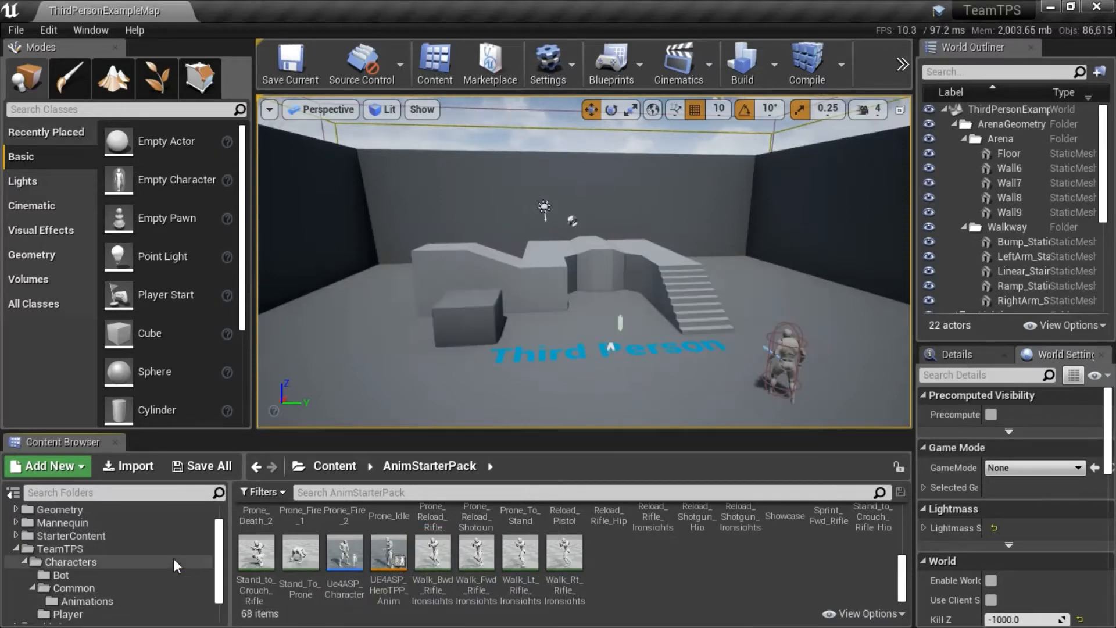
Rename the animation blueprint copy in TeamTPS/Characters/Common/Animations as ABP_UE4ASP_HeroTPP.
click(107, 602)
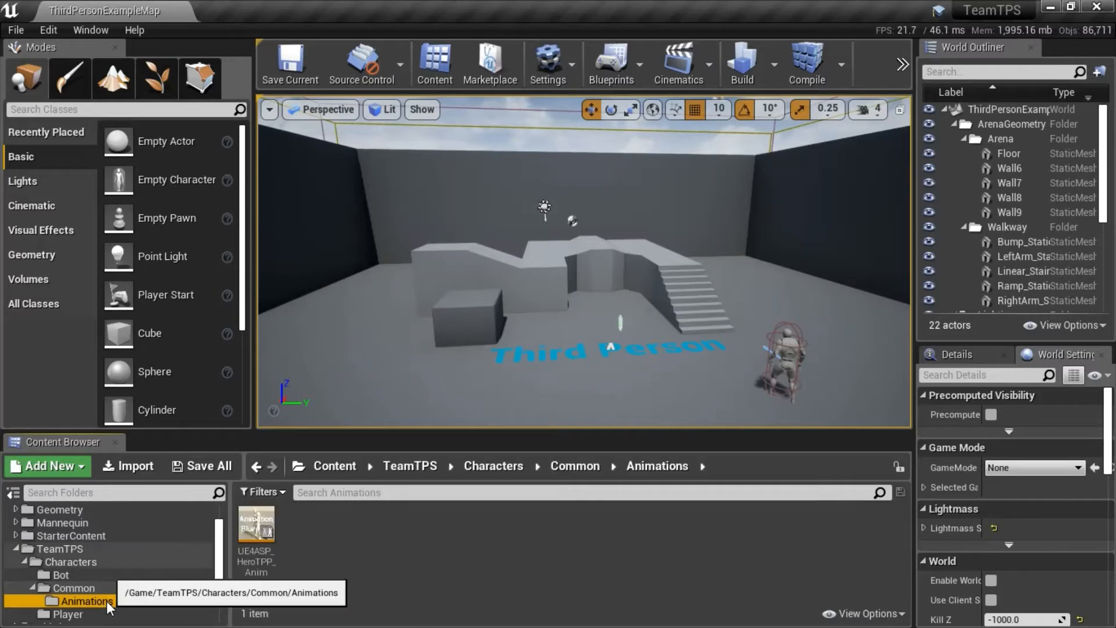
click(254, 558)
key(F2)
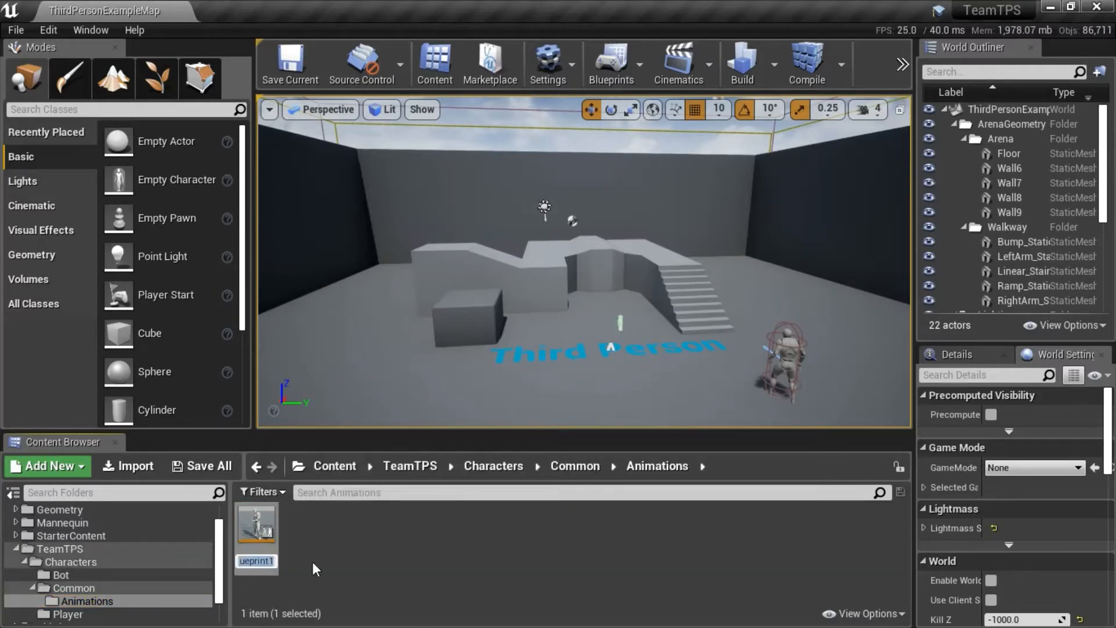
key(ctrl+v)
key(Return)
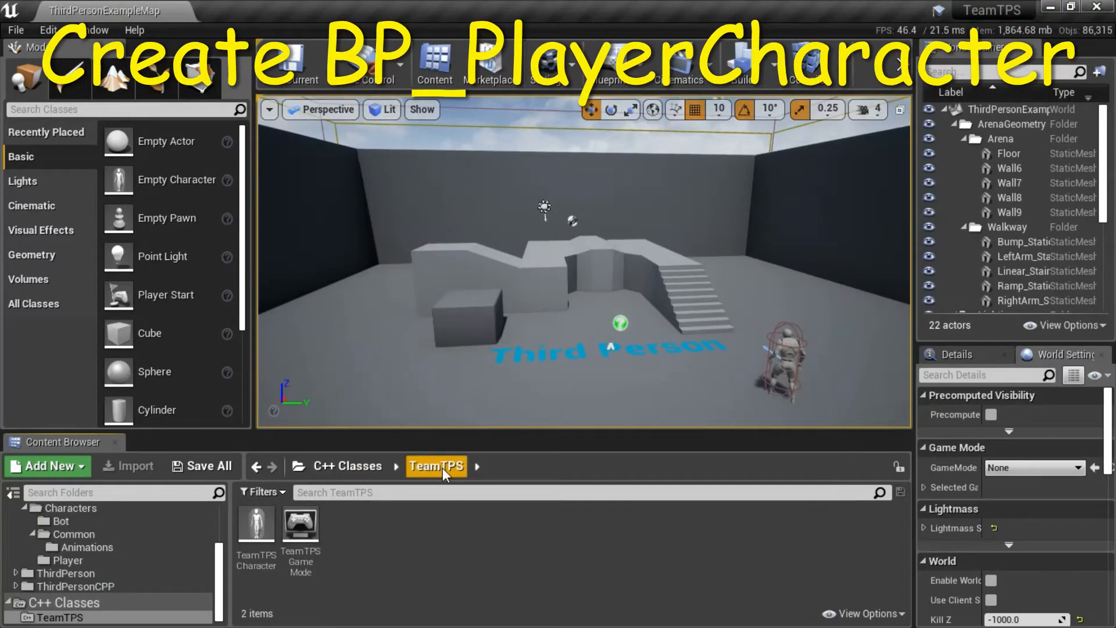
Create a Blueprint class named BP_PlayerCharacter based on the TeamTPSCharacter C++ class in TeamTPS/Characters/Player, and close its editor.
click(251, 531)
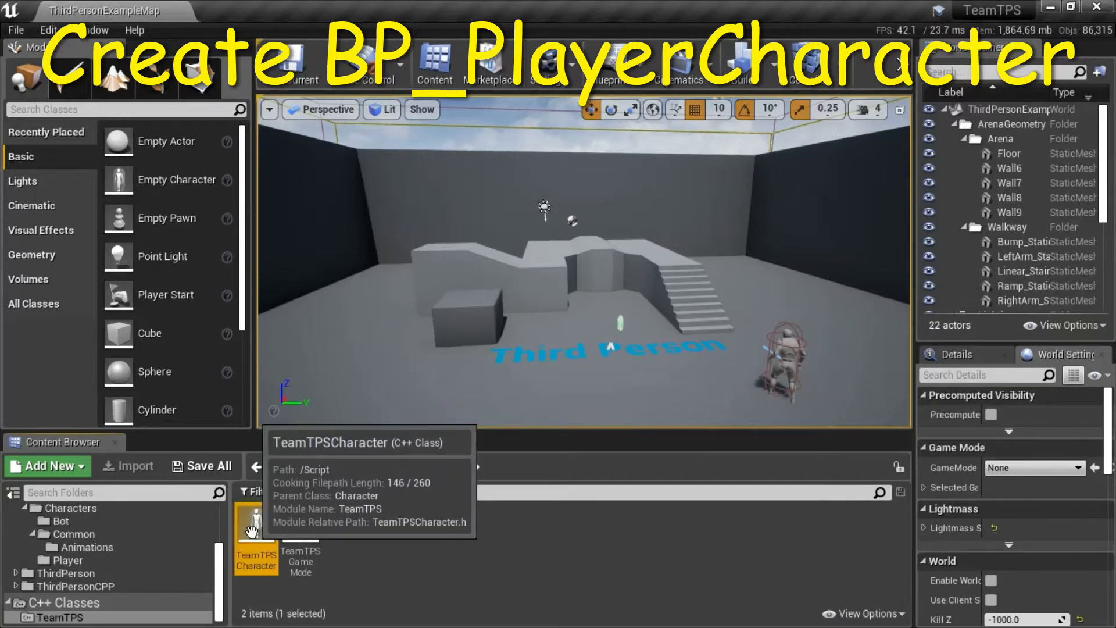
right_click(252, 532)
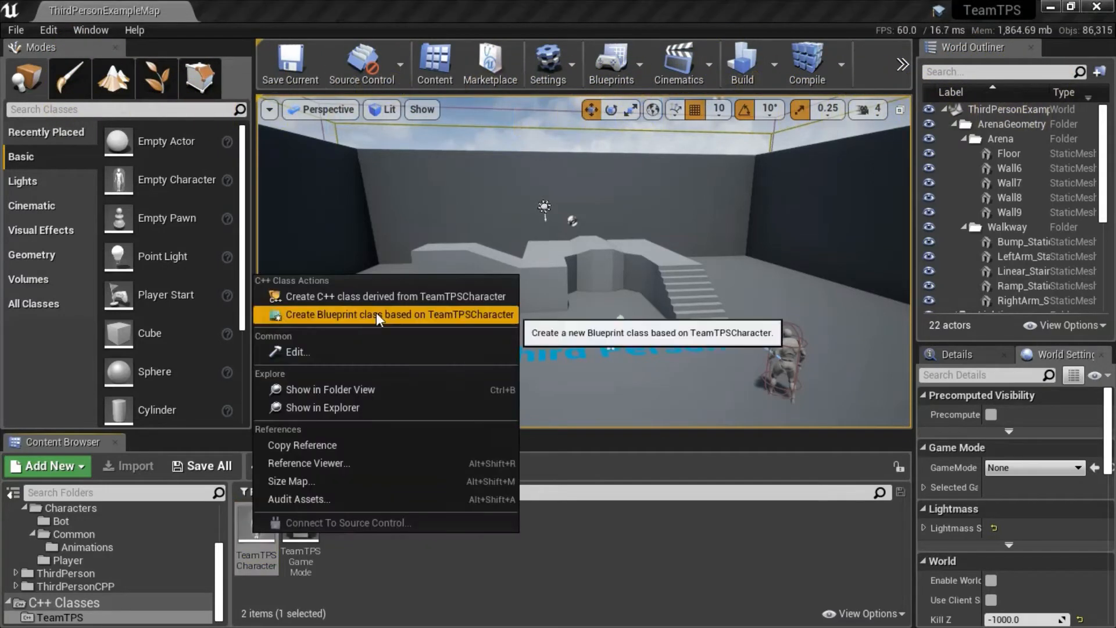
click(377, 314)
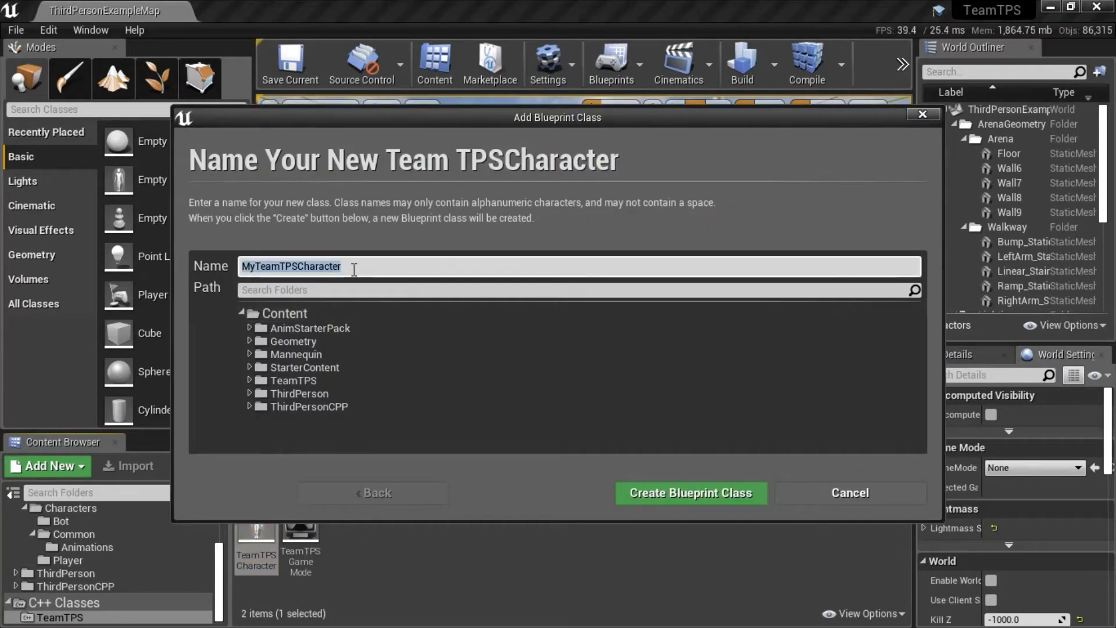
text(BP_PlayerCharacter)
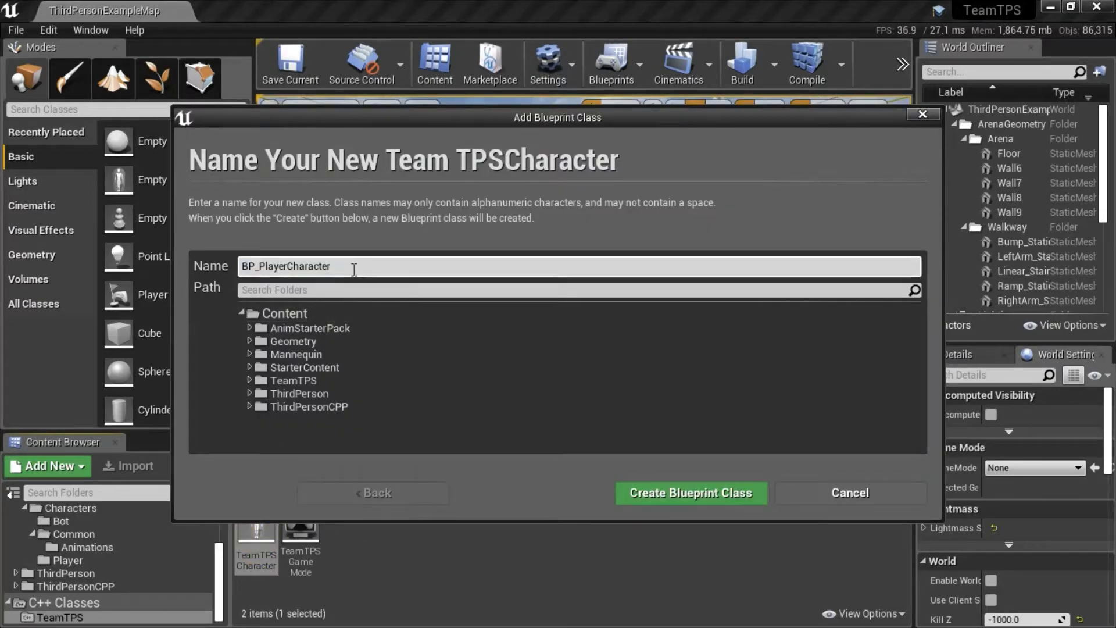
click(250, 380)
click(257, 393)
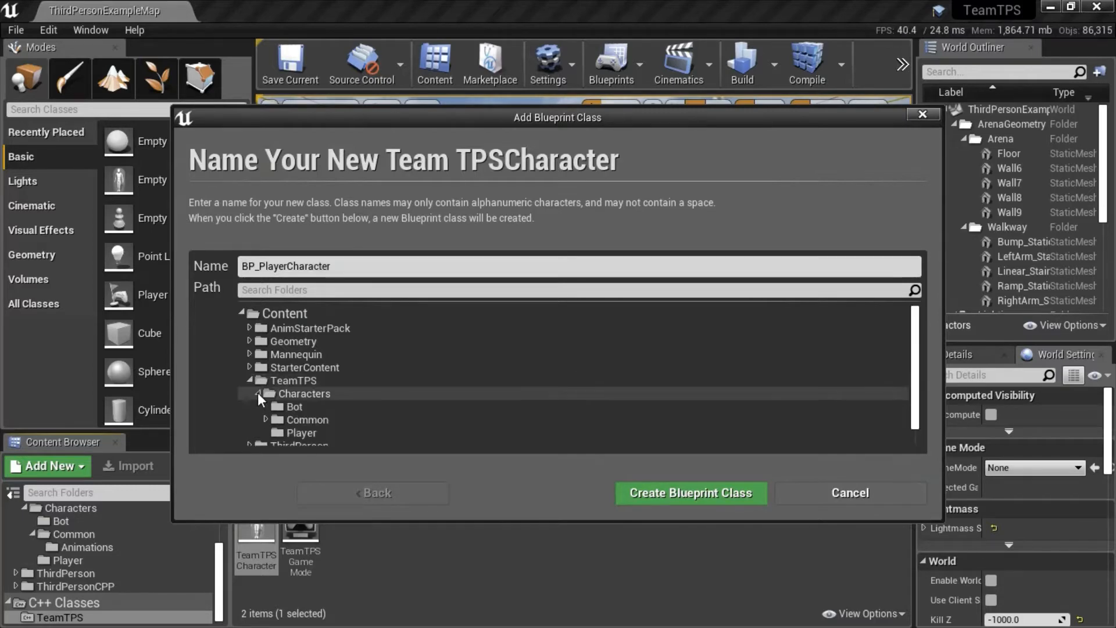
click(301, 433)
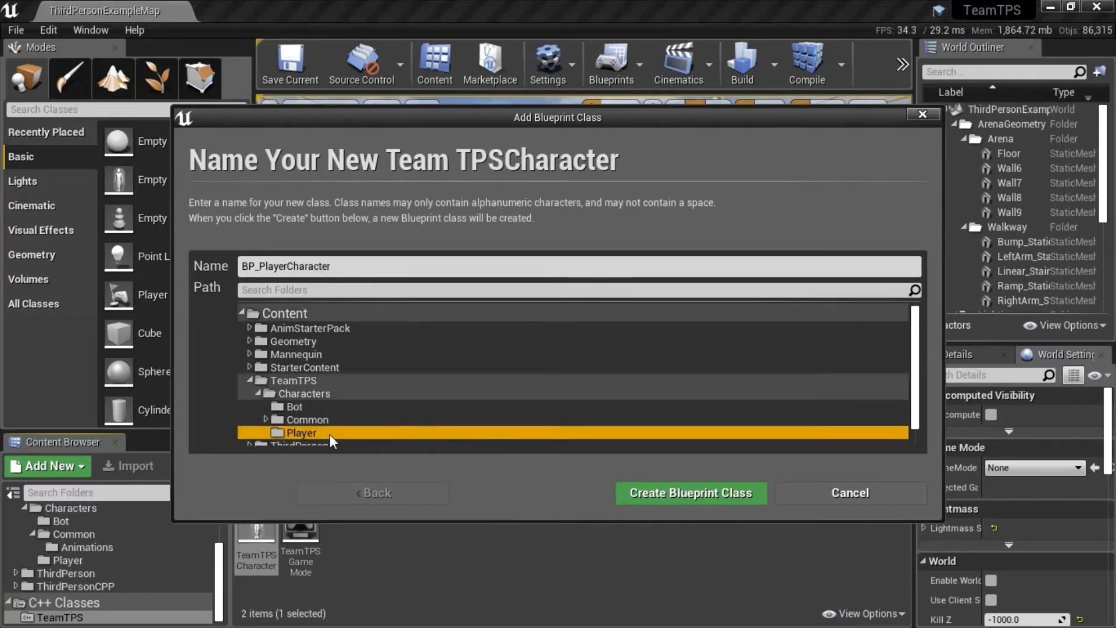
click(710, 500)
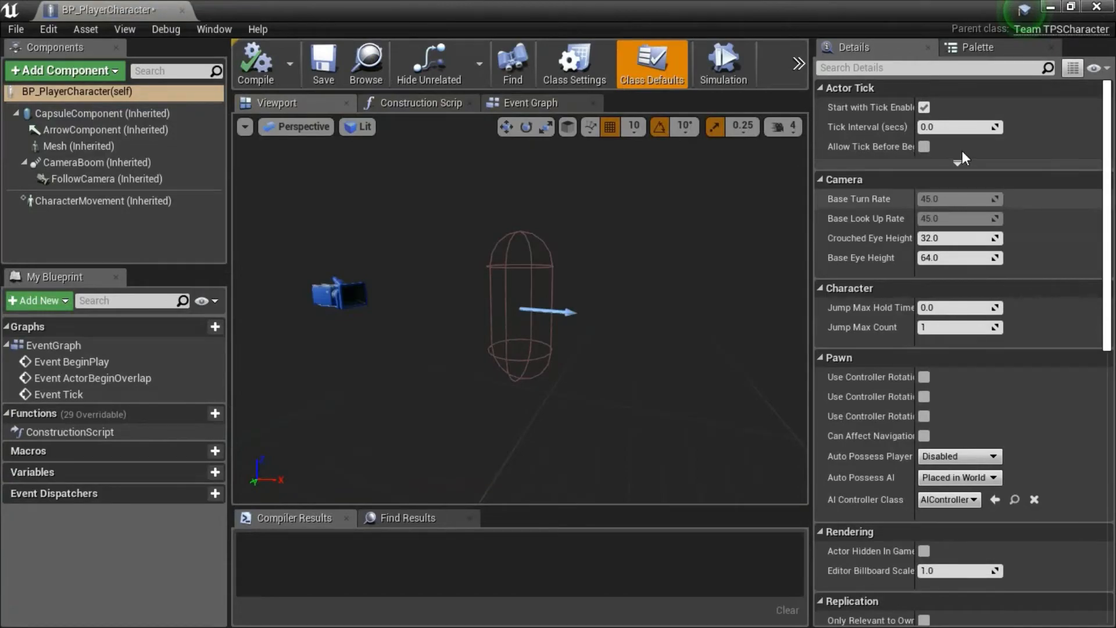
click(1097, 8)
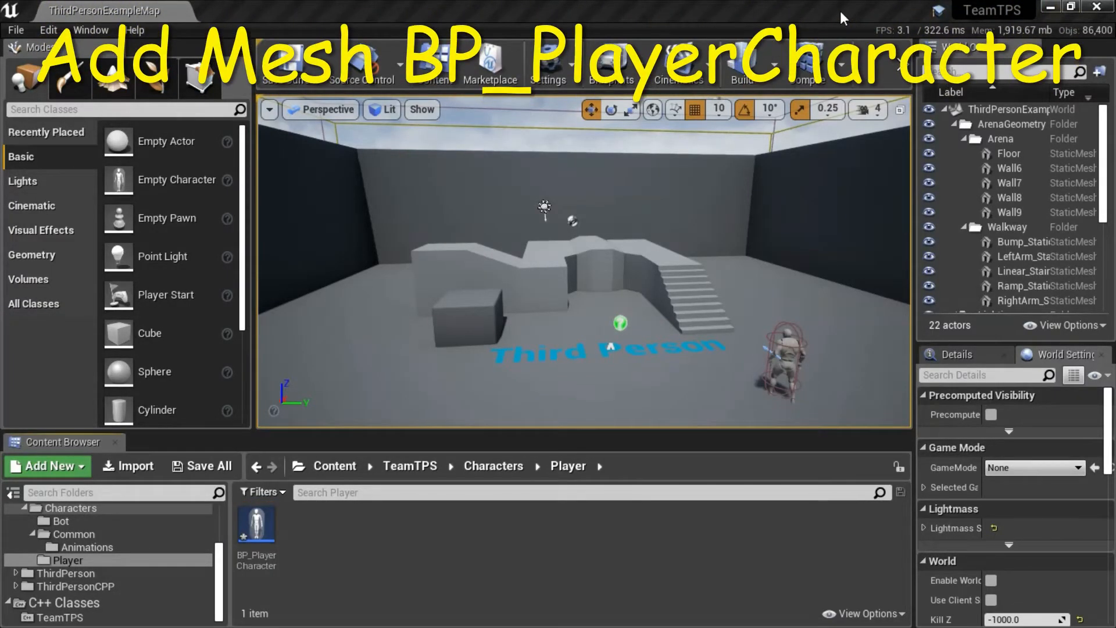
Assign AnimStarterPack's SK_Mannequin skeletal mesh and the ABP_UE4ASP_HeroTPP anim class to the Mesh component of BP_PlayerCharacter.
double_click(257, 520)
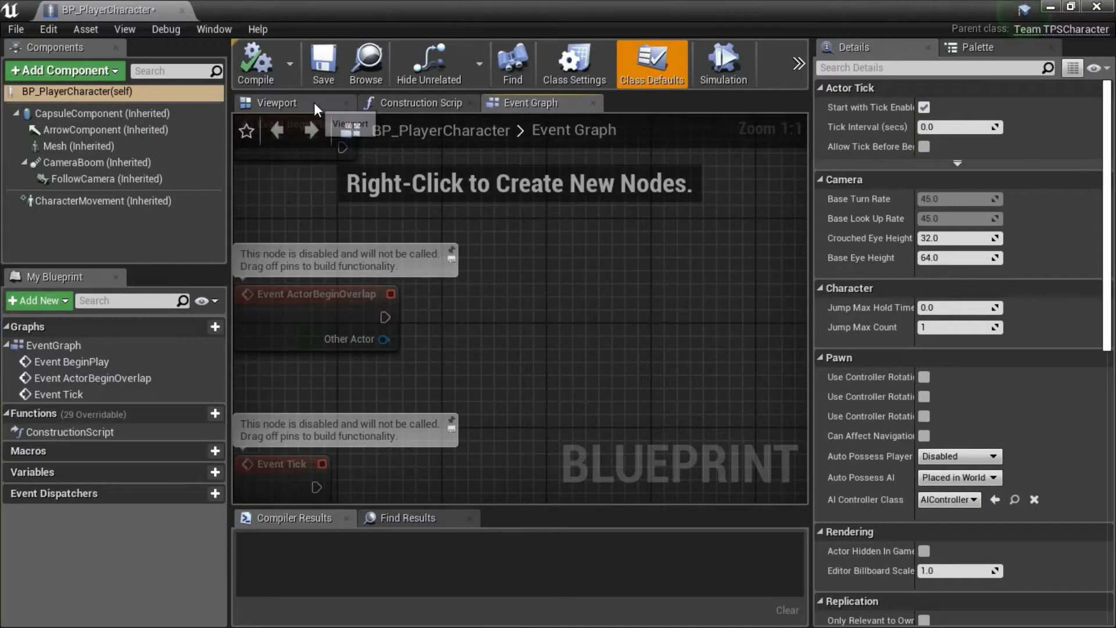
click(313, 102)
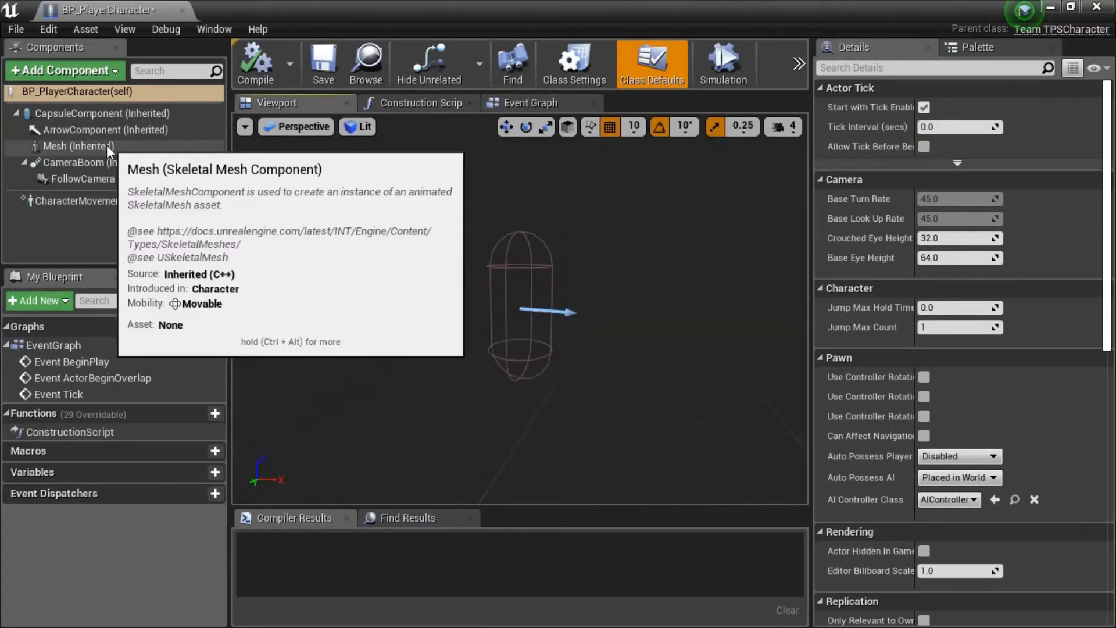
click(107, 146)
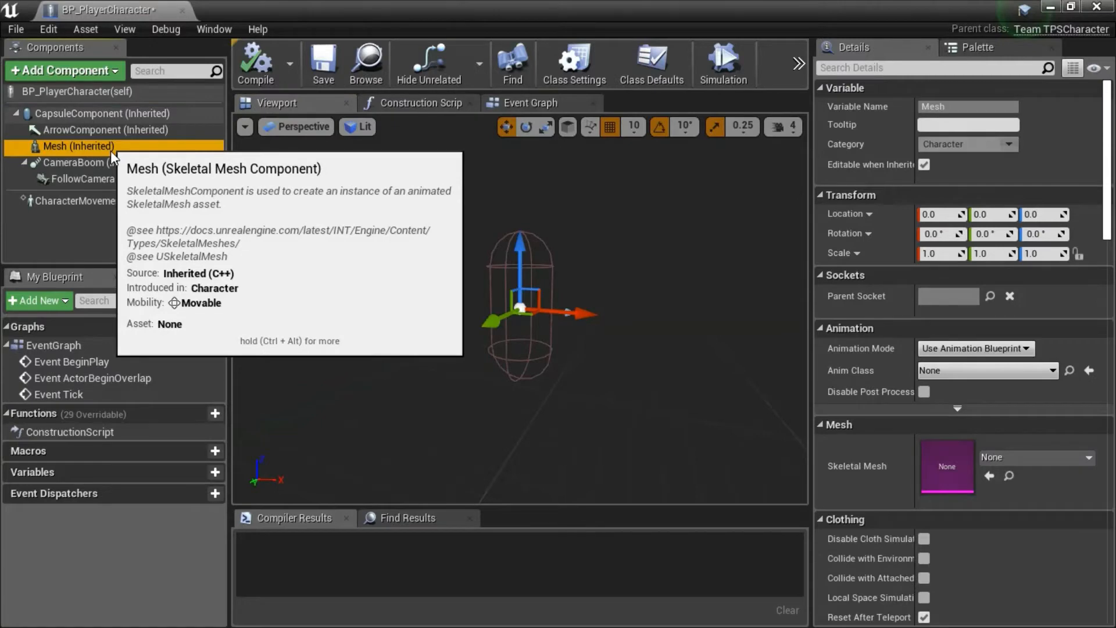
click(1088, 457)
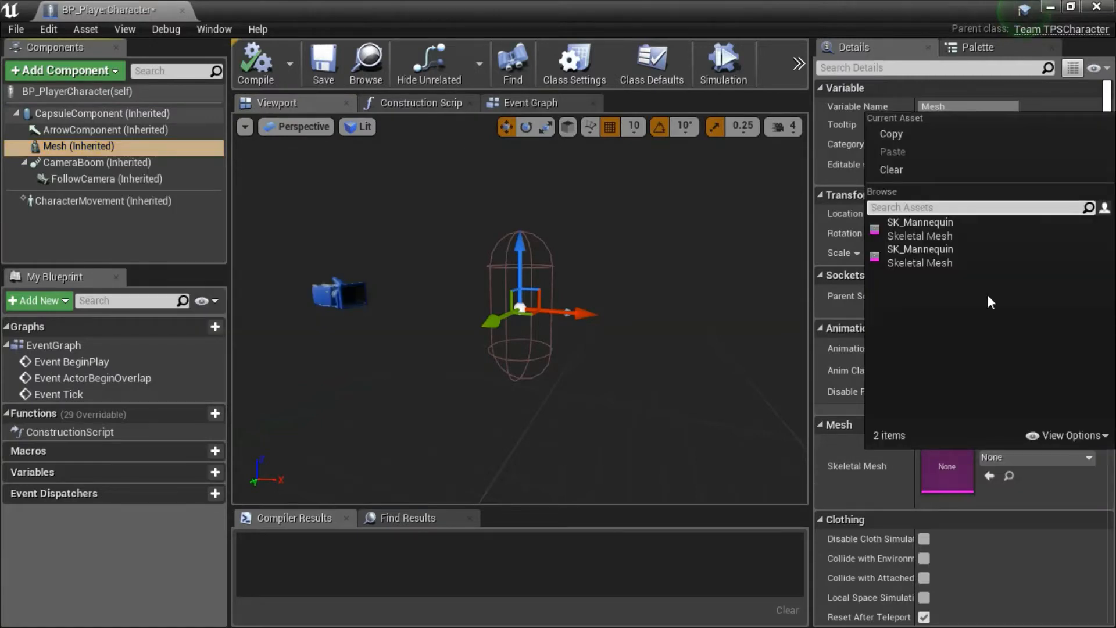
mouse_move(956, 262)
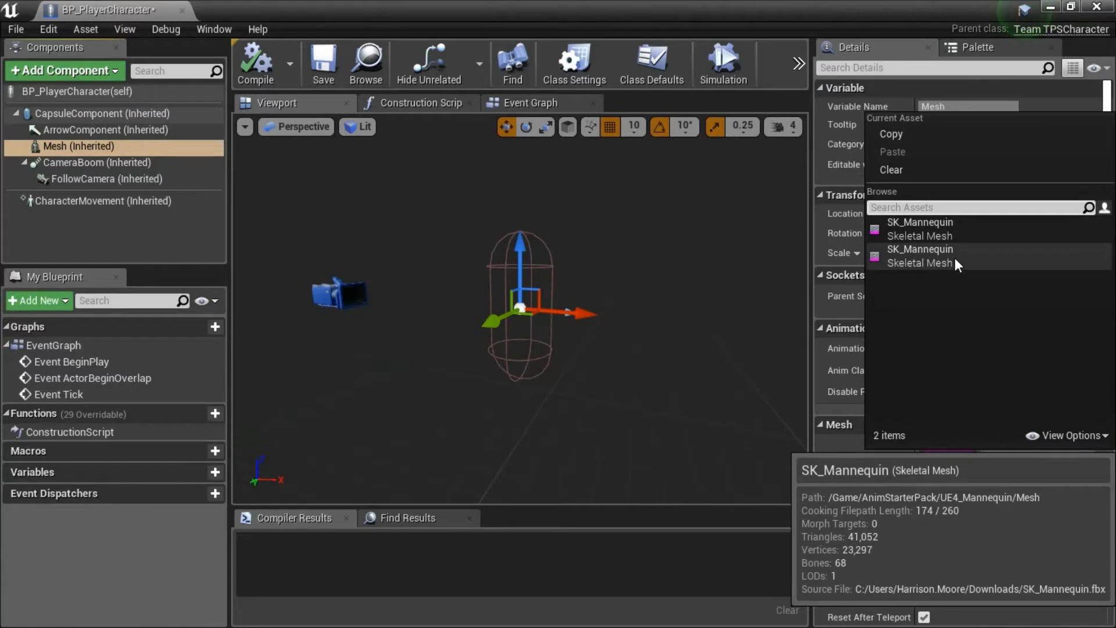
click(955, 257)
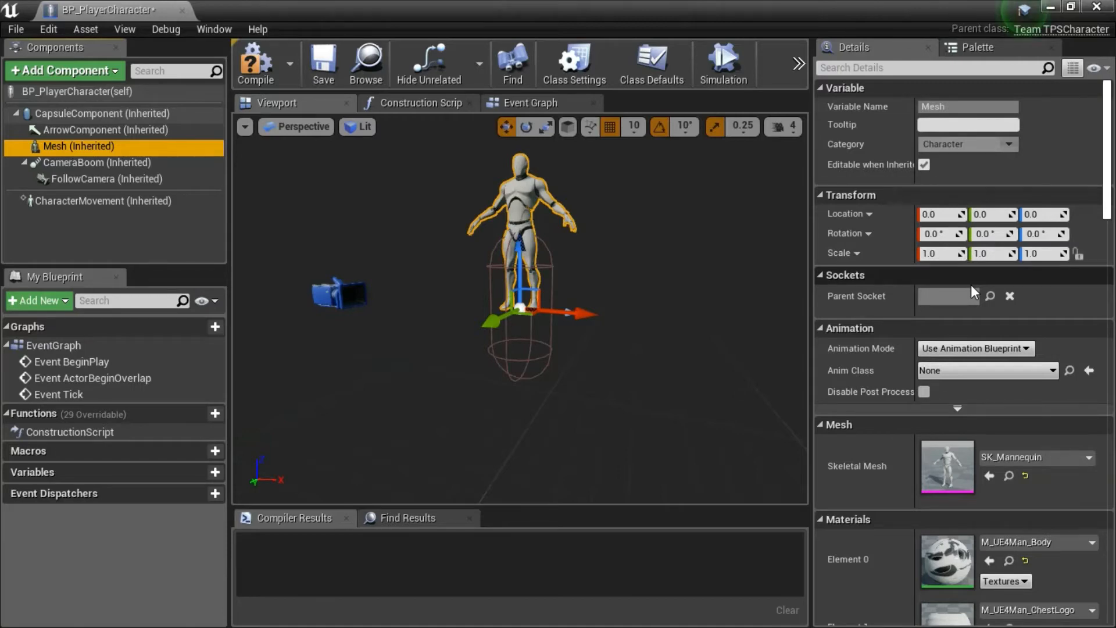
click(1054, 371)
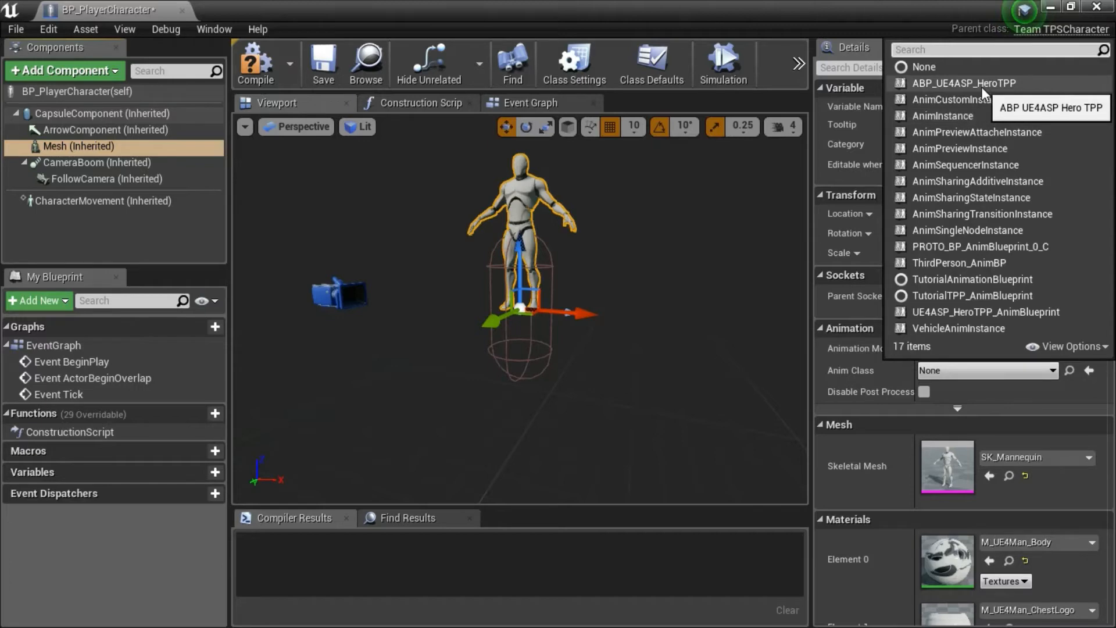
click(981, 86)
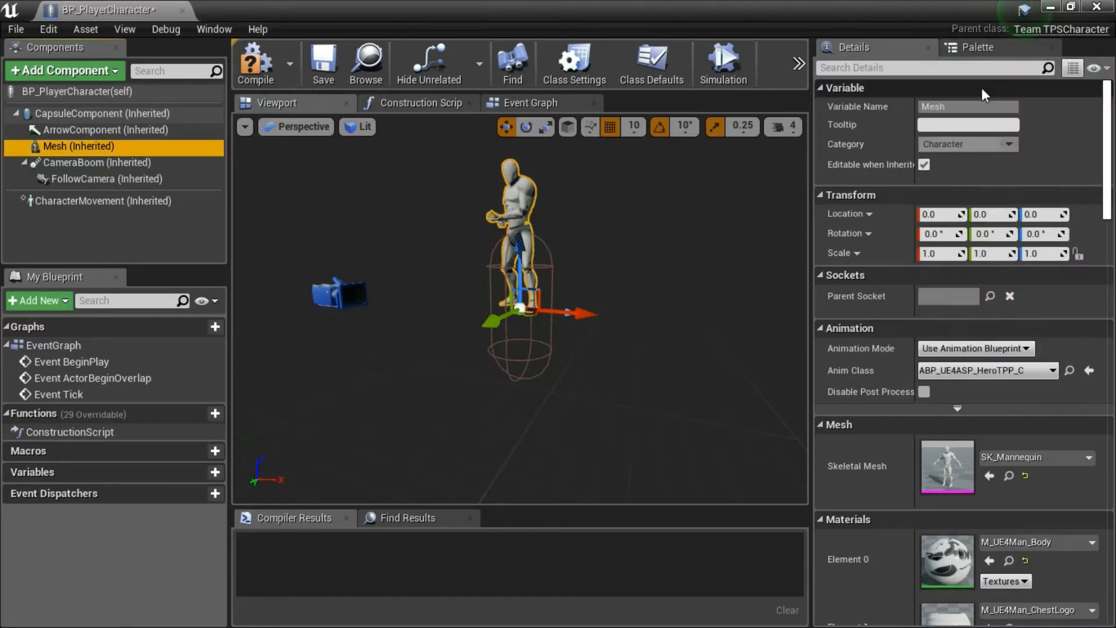
Lower the player mesh to Z -90 and rotate its yaw to -110 degrees, then compile, save and close the Blueprint.
drag(519, 254, 519, 321)
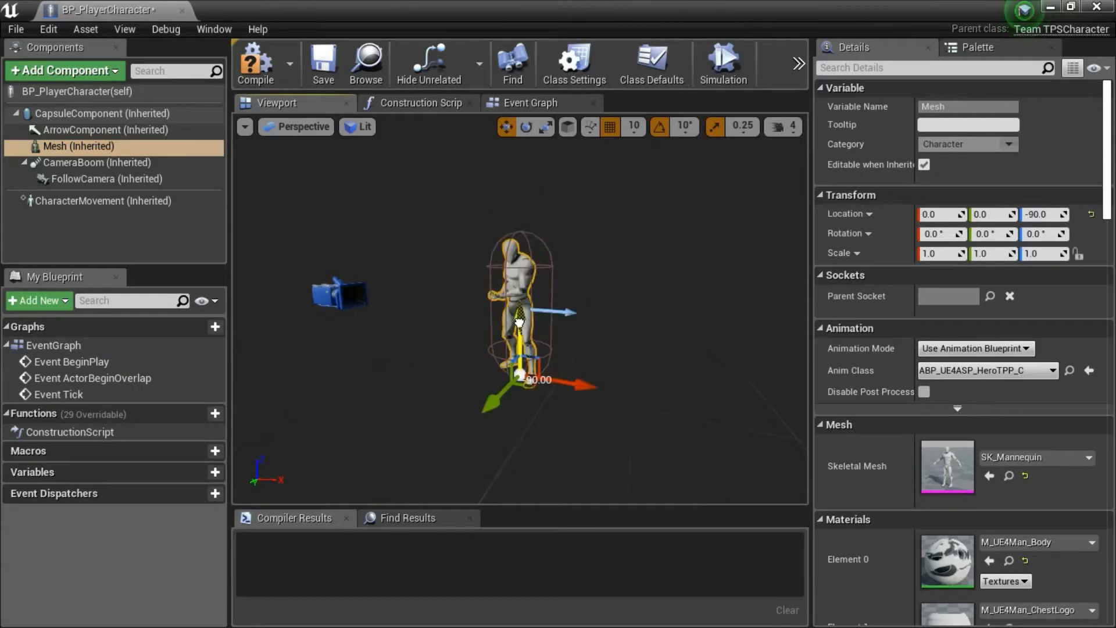
click(527, 127)
drag(503, 424, 517, 425)
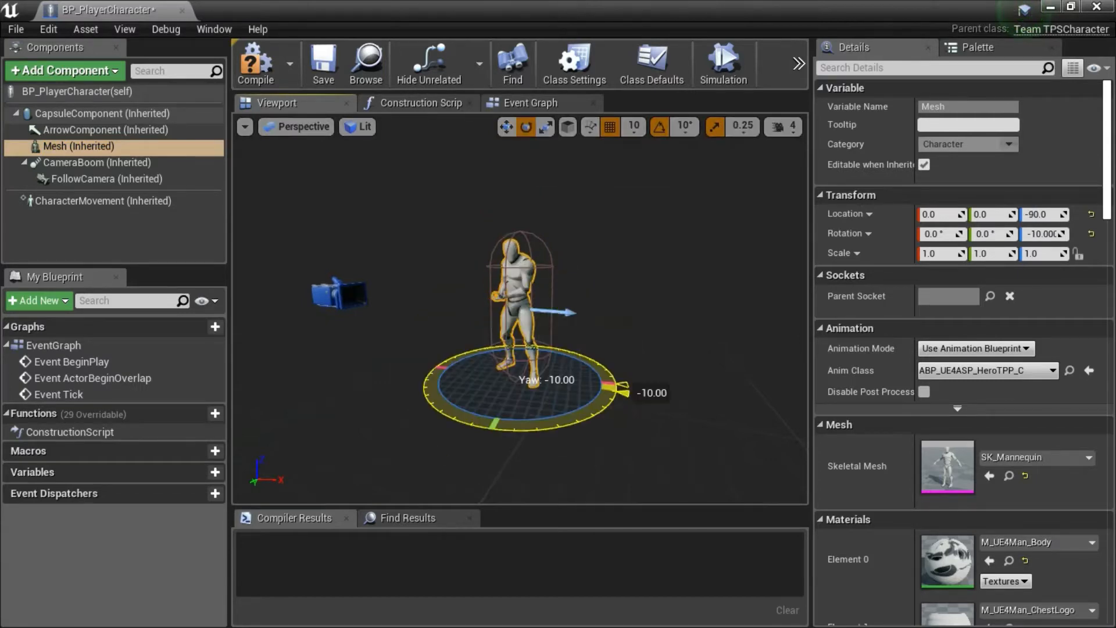
drag(627, 393, 294, 233)
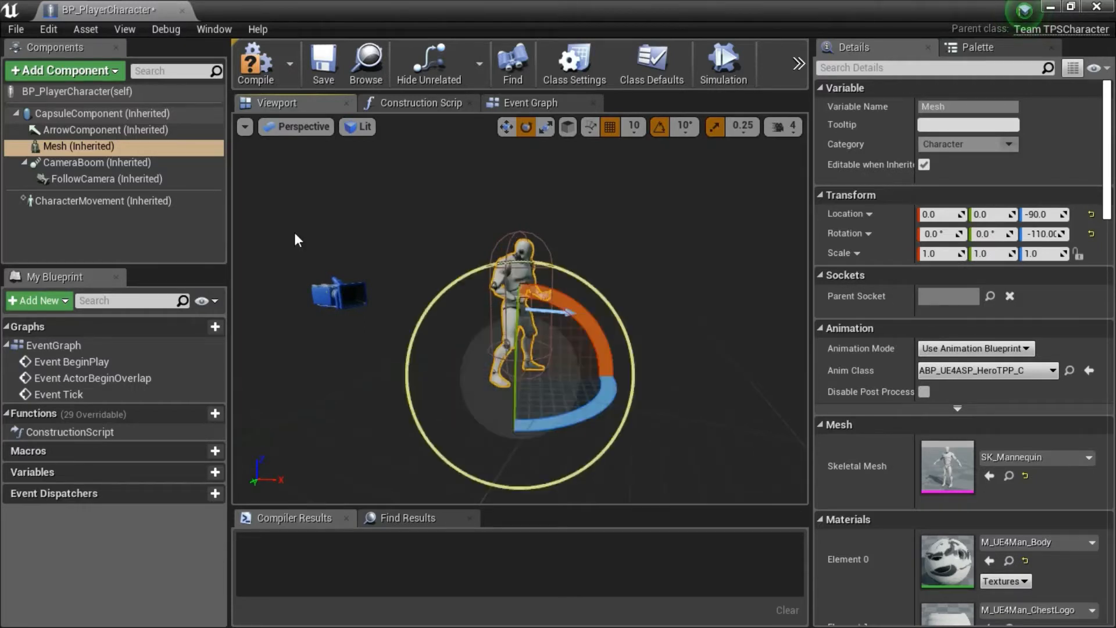
click(335, 79)
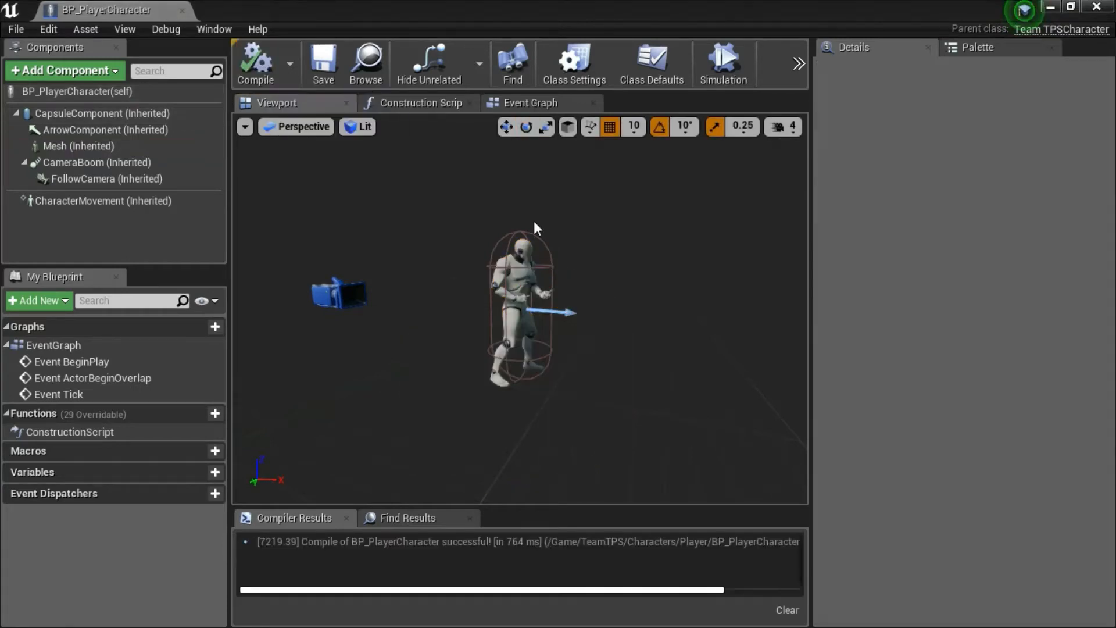
click(1106, 6)
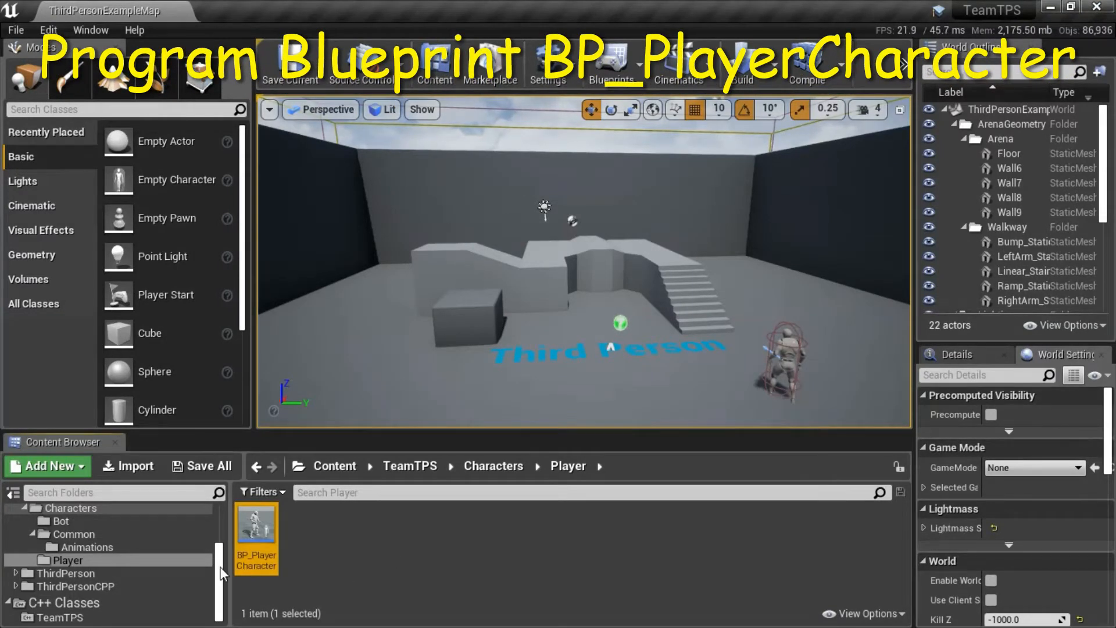
Copy all the movement, mouse, jump and crouching nodes from the event graph of Ue4ASP_Character in AnimStarterPack, and close that Blueprint.
scroll(175, 544, up, 5)
click(103, 529)
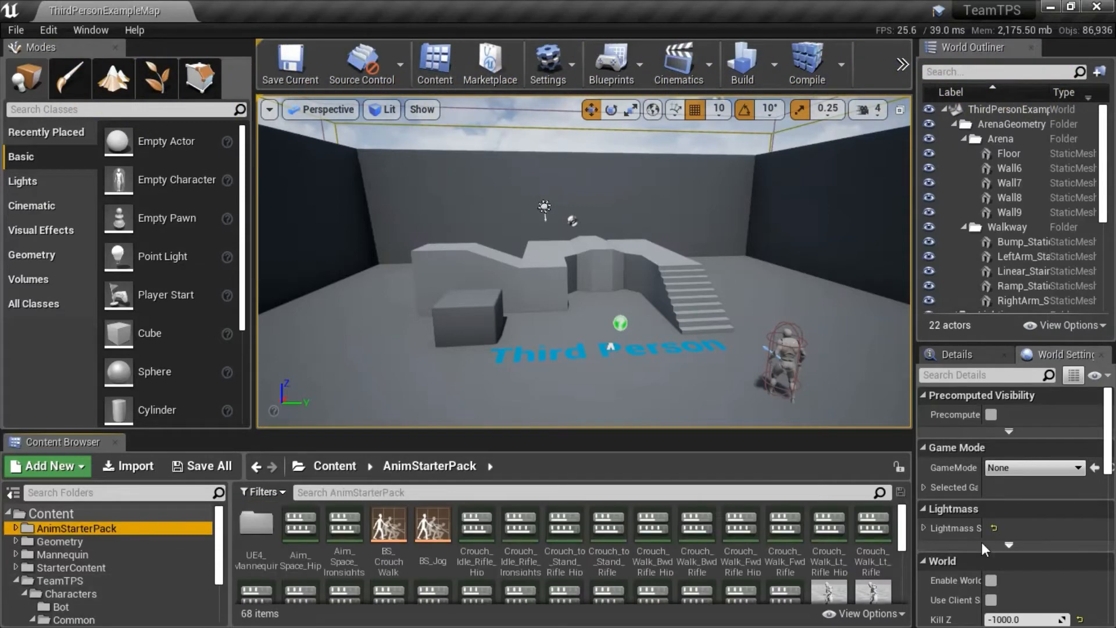
scroll(895, 591, down, 5)
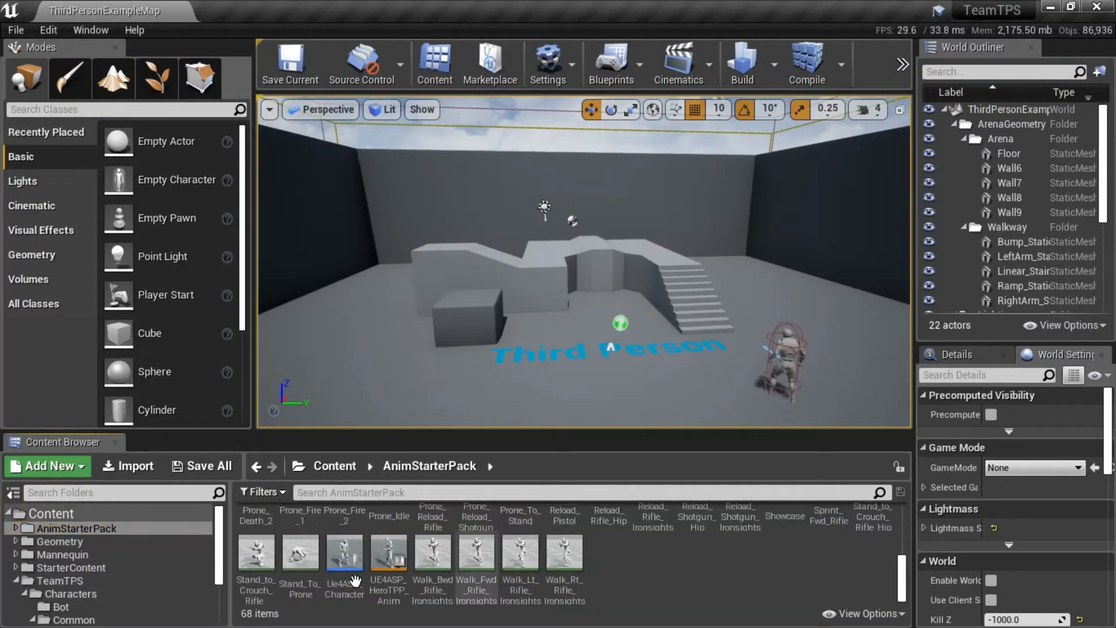
mouse_move(345, 563)
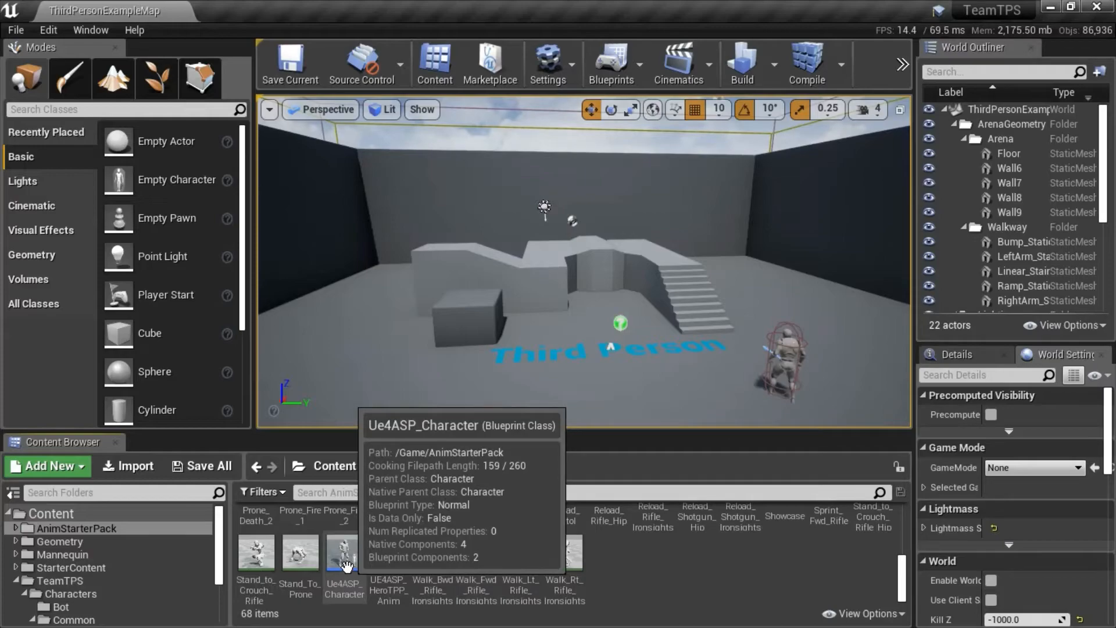
double_click(345, 563)
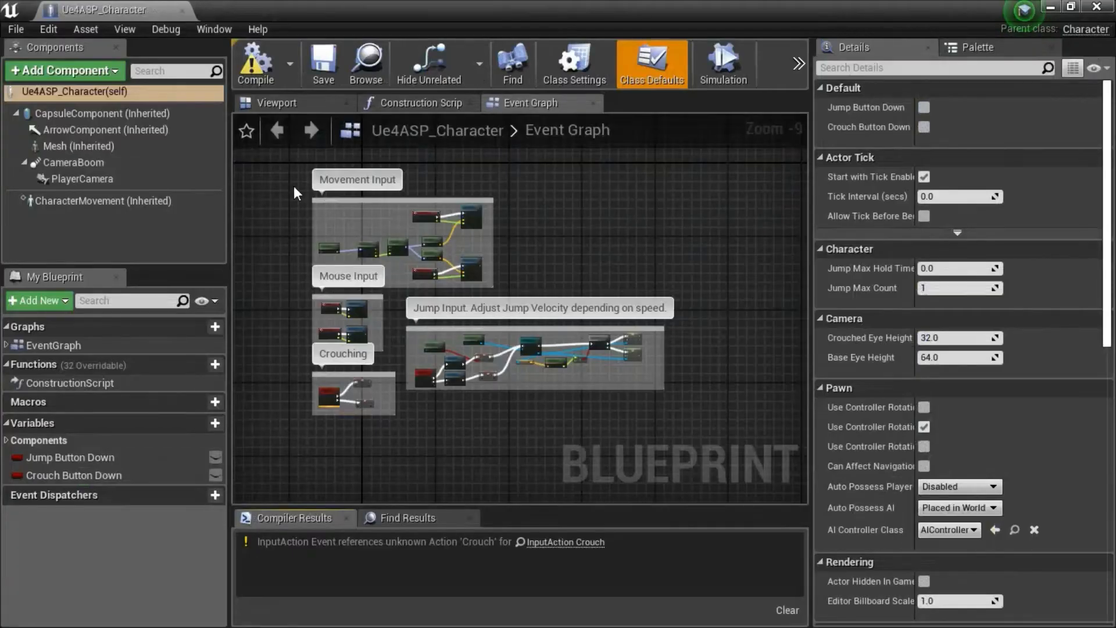
drag(293, 180, 663, 440)
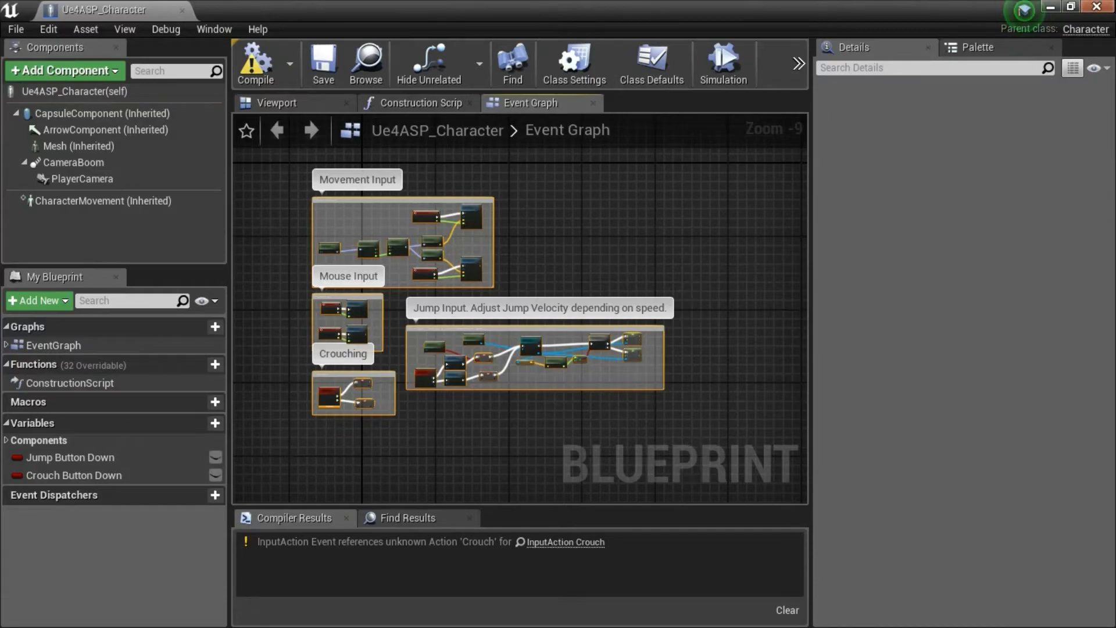
click(1105, 6)
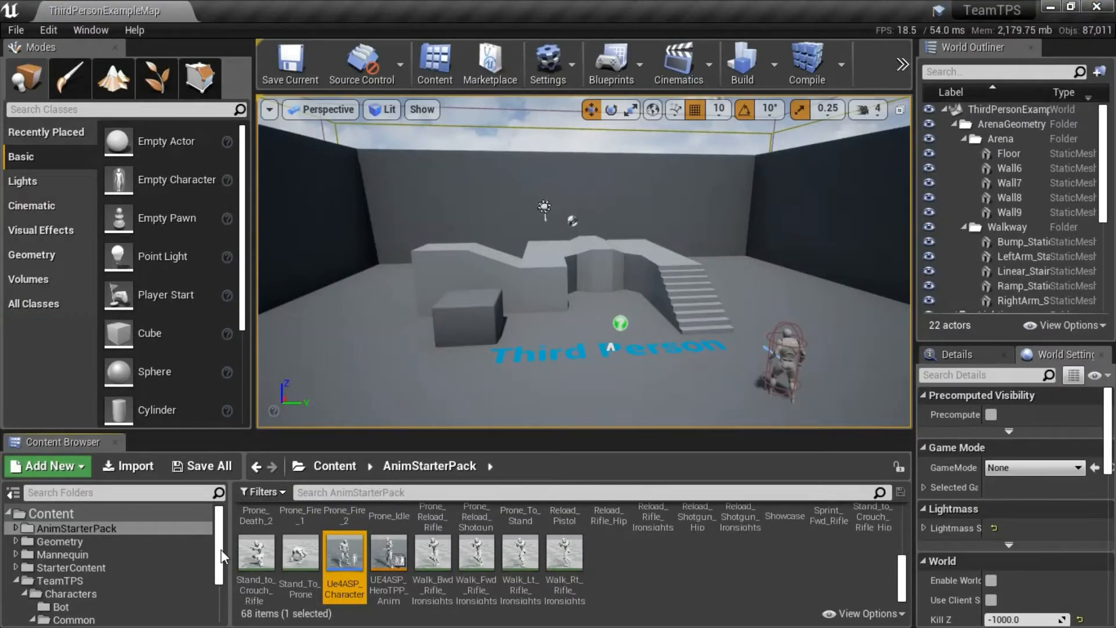
Paste the copied input nodes into BP_PlayerCharacter's event graph below the default events, then save and close the Blueprint.
drag(221, 549, 218, 594)
click(68, 560)
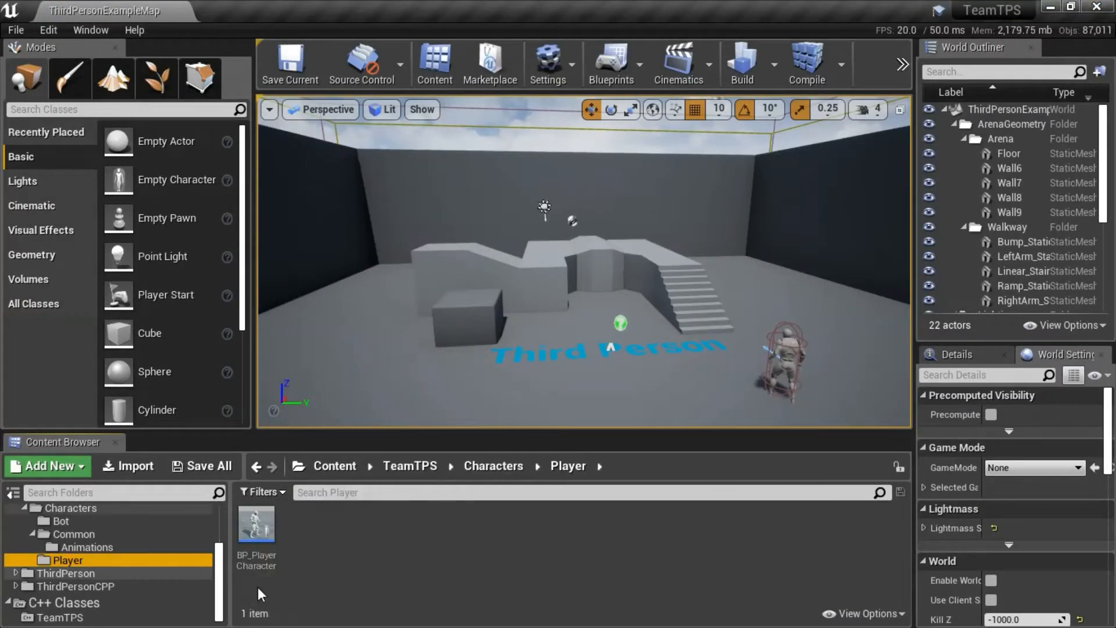
click(252, 529)
double_click(253, 528)
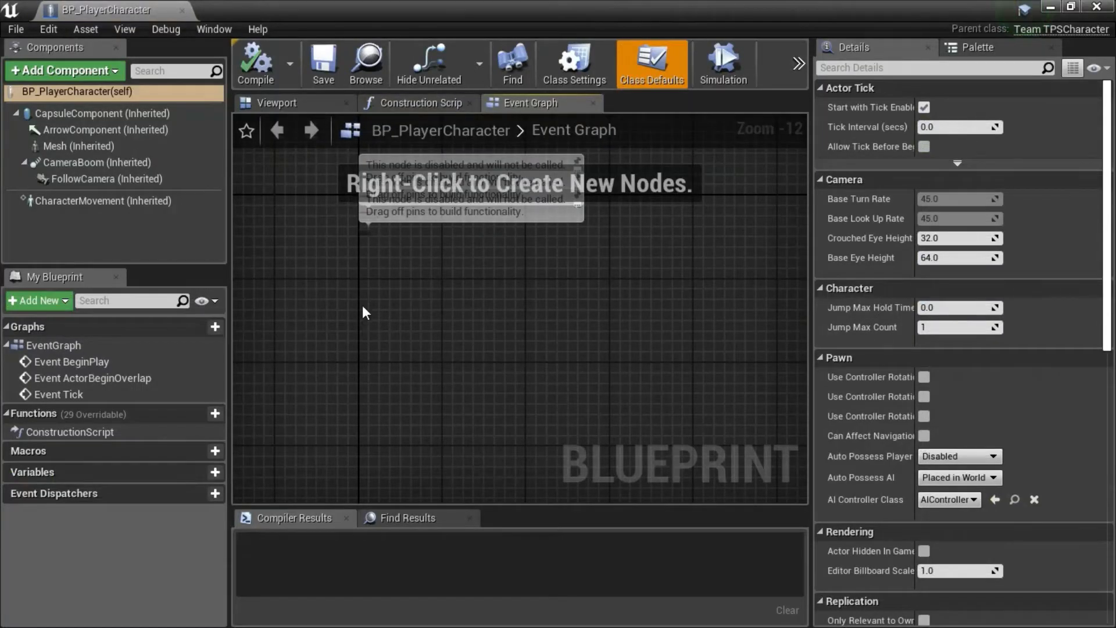
key(ctrl+v)
drag(388, 248, 454, 315)
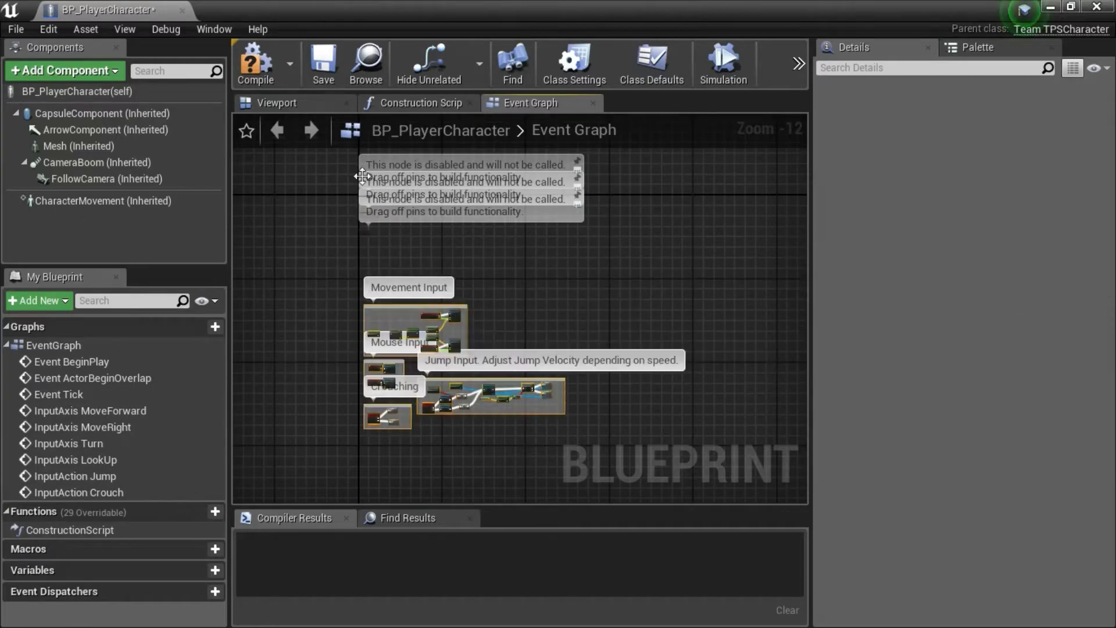
click(328, 77)
click(1098, 7)
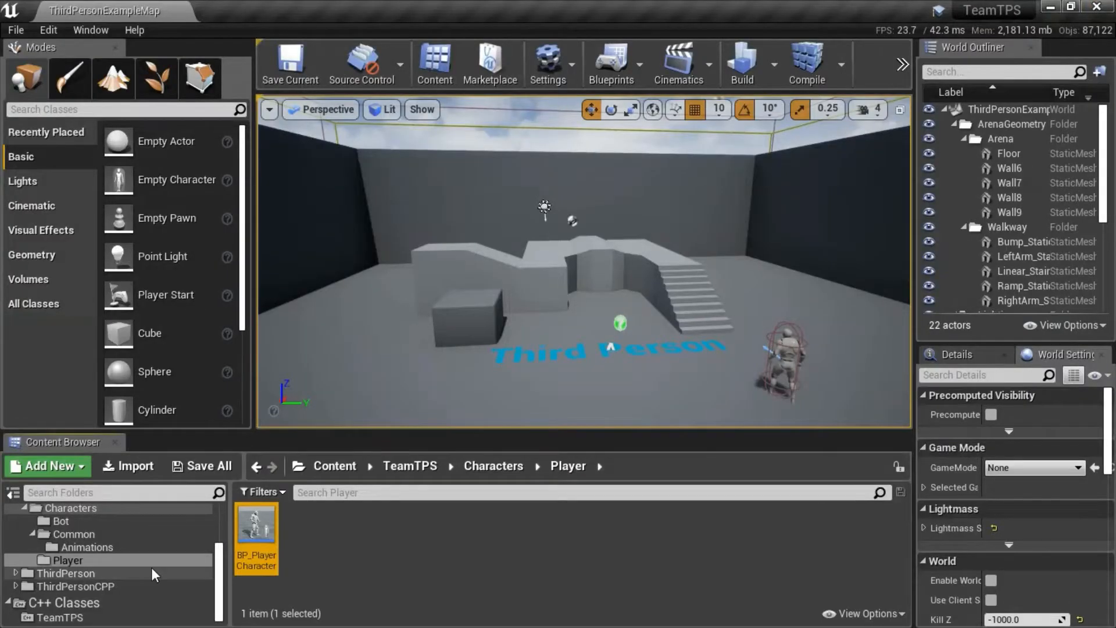
drag(218, 554, 220, 516)
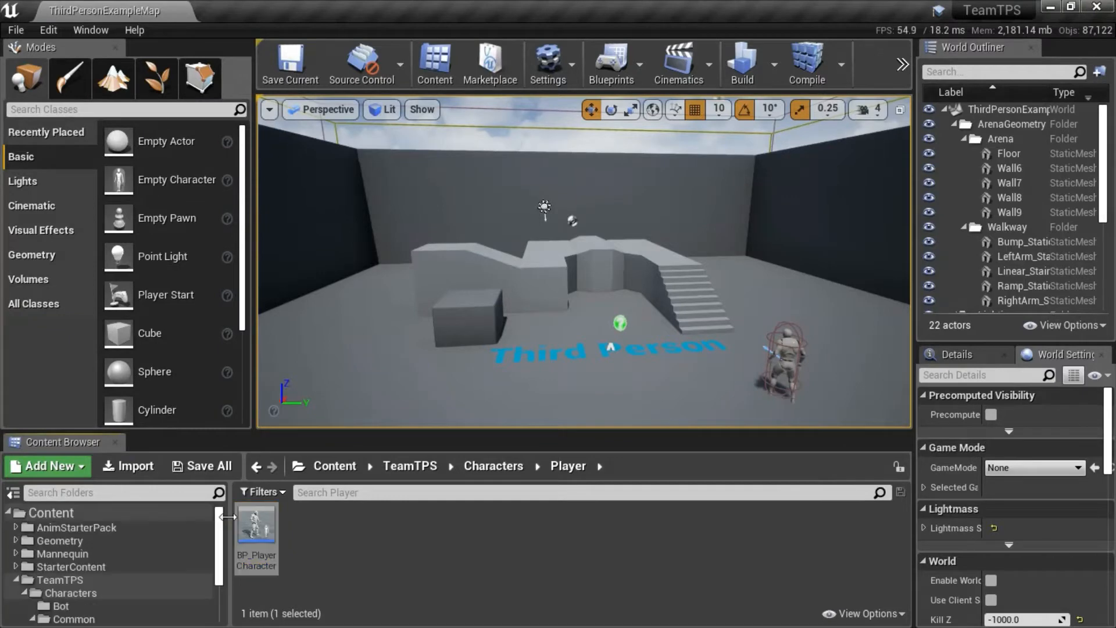
Open Ue4ASP_Character in the AnimStarterPack folder, copy the name of its Jump Button Down variable, and close that Blueprint.
click(104, 528)
drag(905, 536, 902, 588)
double_click(344, 553)
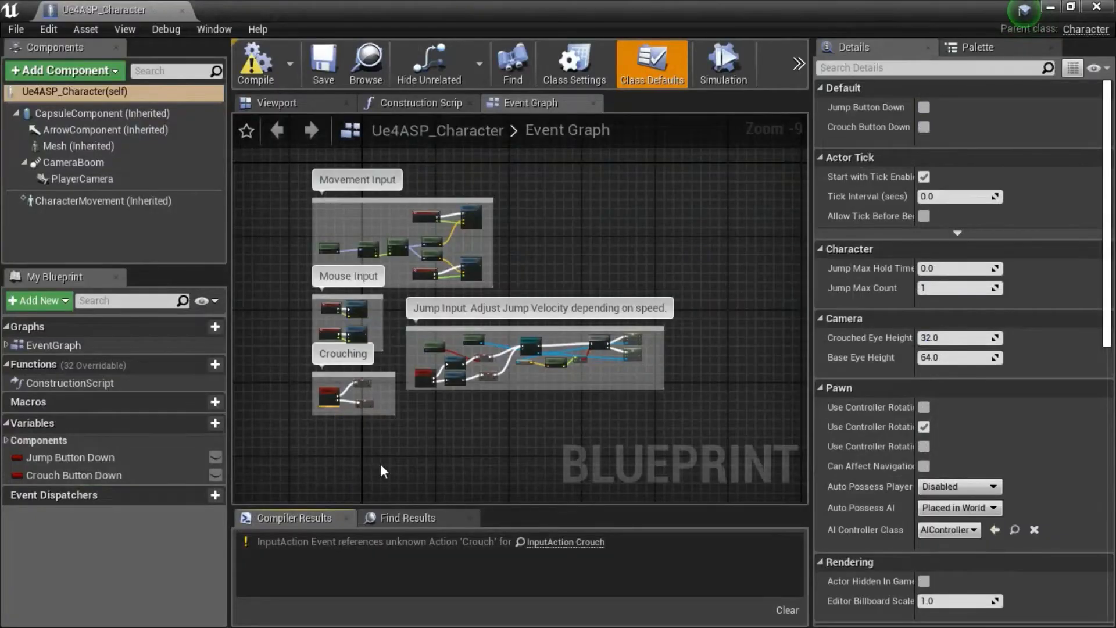
click(154, 457)
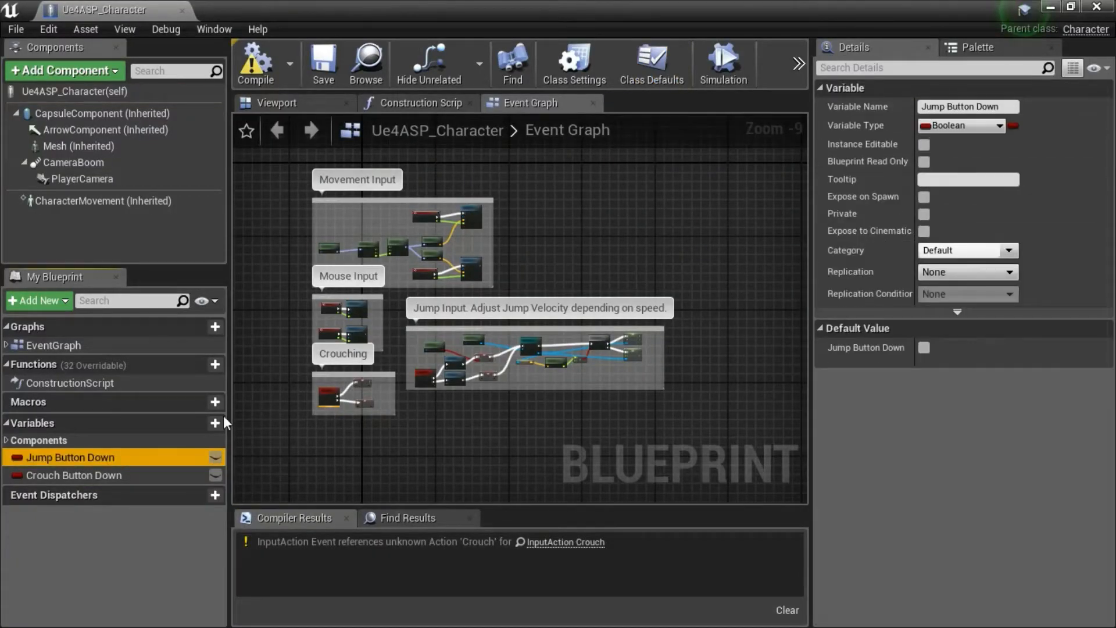
click(1010, 108)
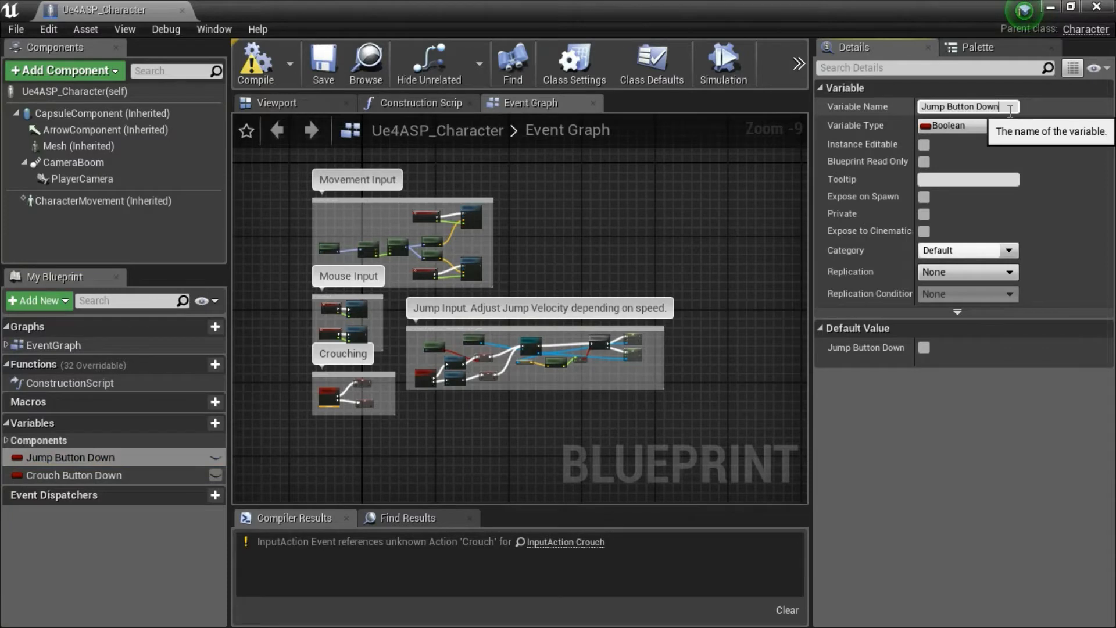
drag(1011, 110, 913, 109)
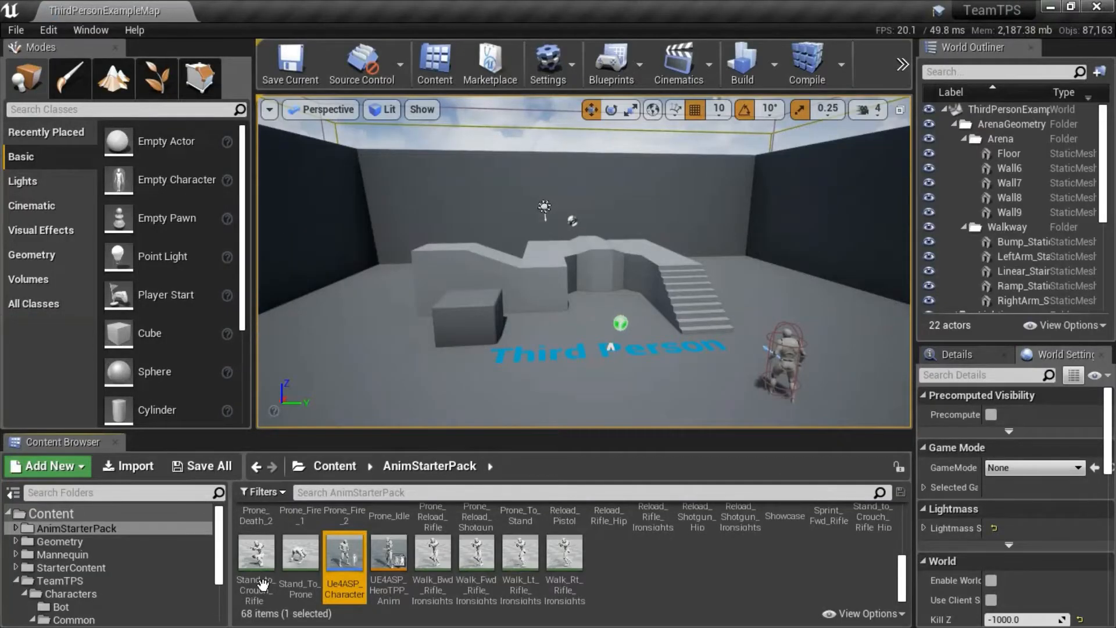
Add a Boolean variable named Jump Button Down to BP_PlayerCharacter in the Player folder, then save and close the Blueprint.
drag(221, 529, 218, 556)
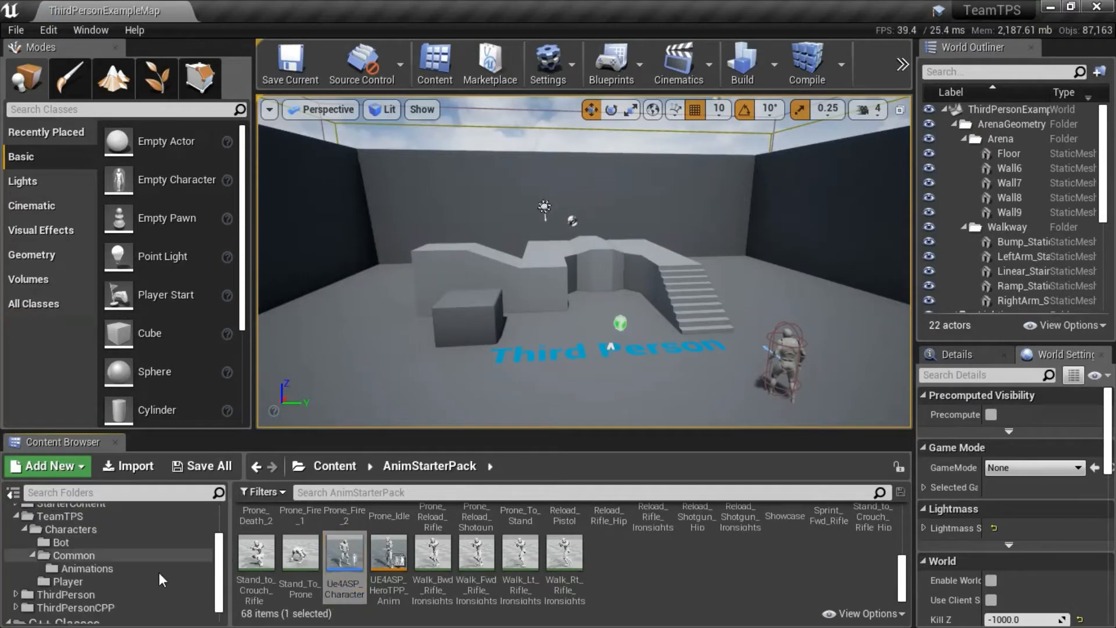
click(119, 580)
double_click(241, 564)
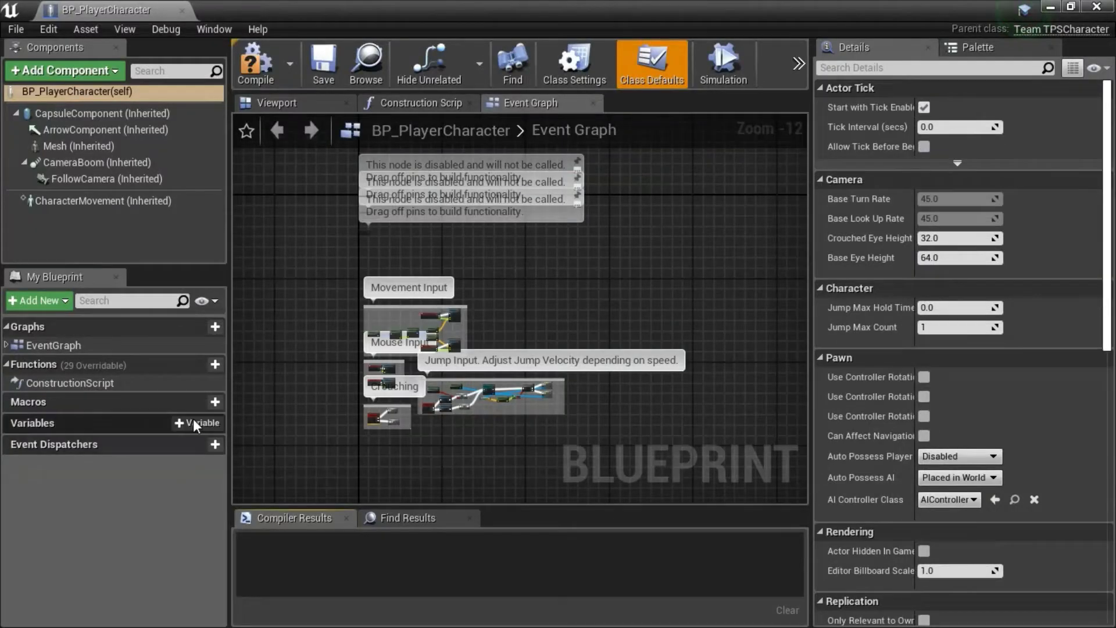
click(193, 422)
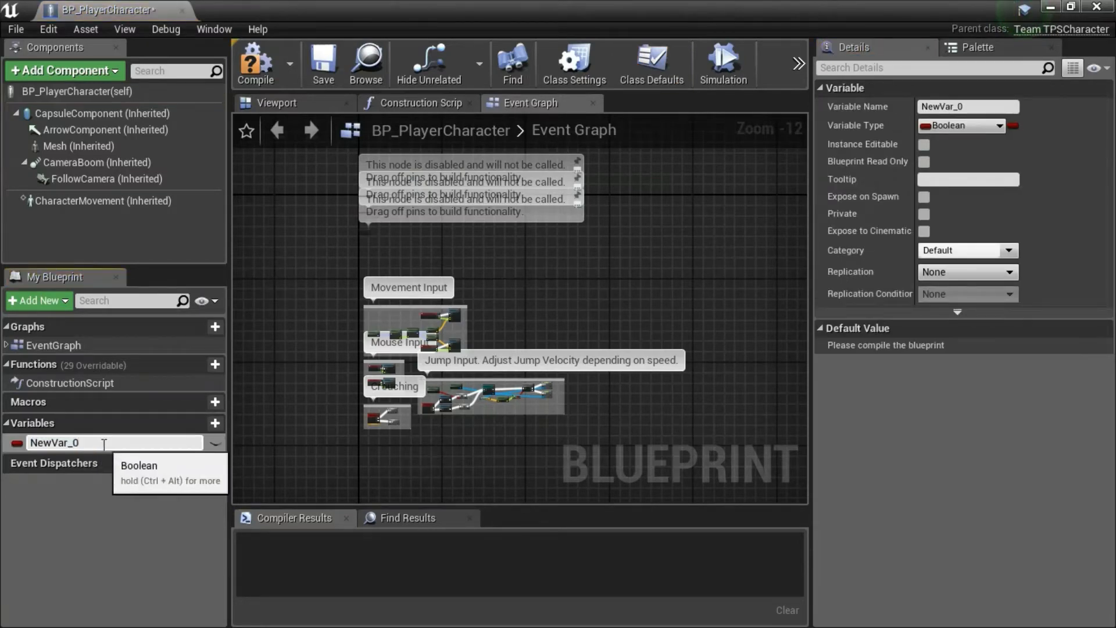
text(Jump Button Down)
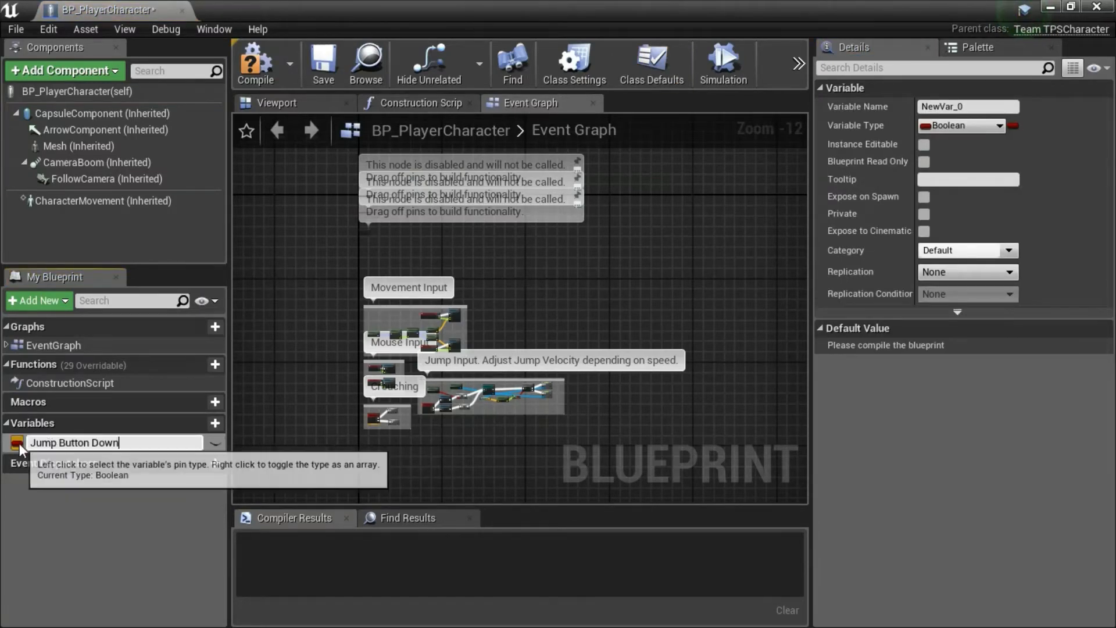
key(Return)
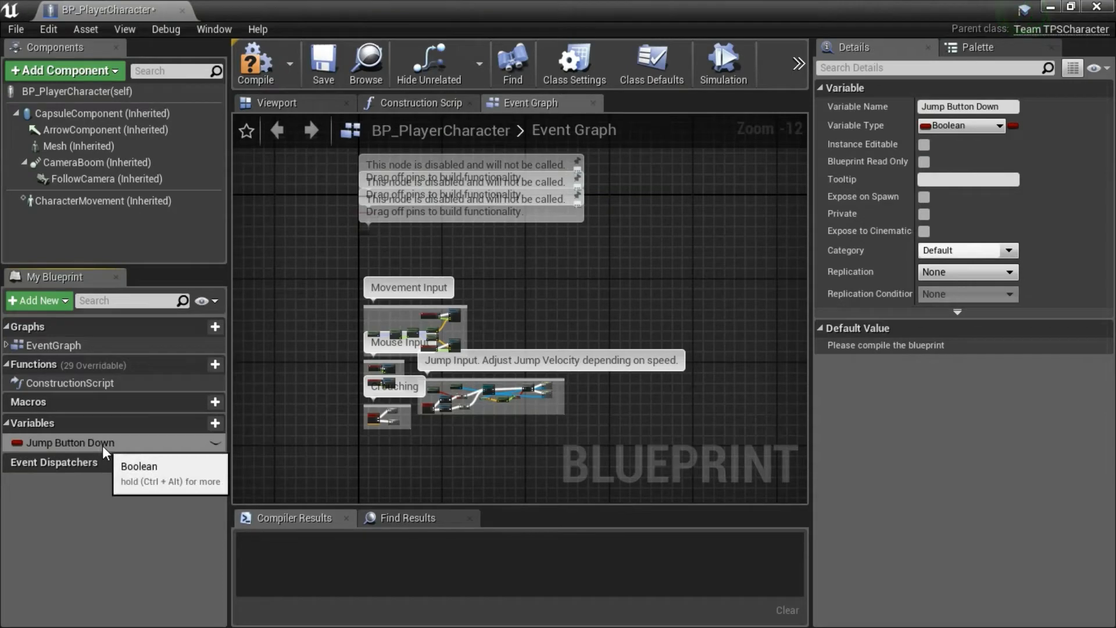
click(323, 61)
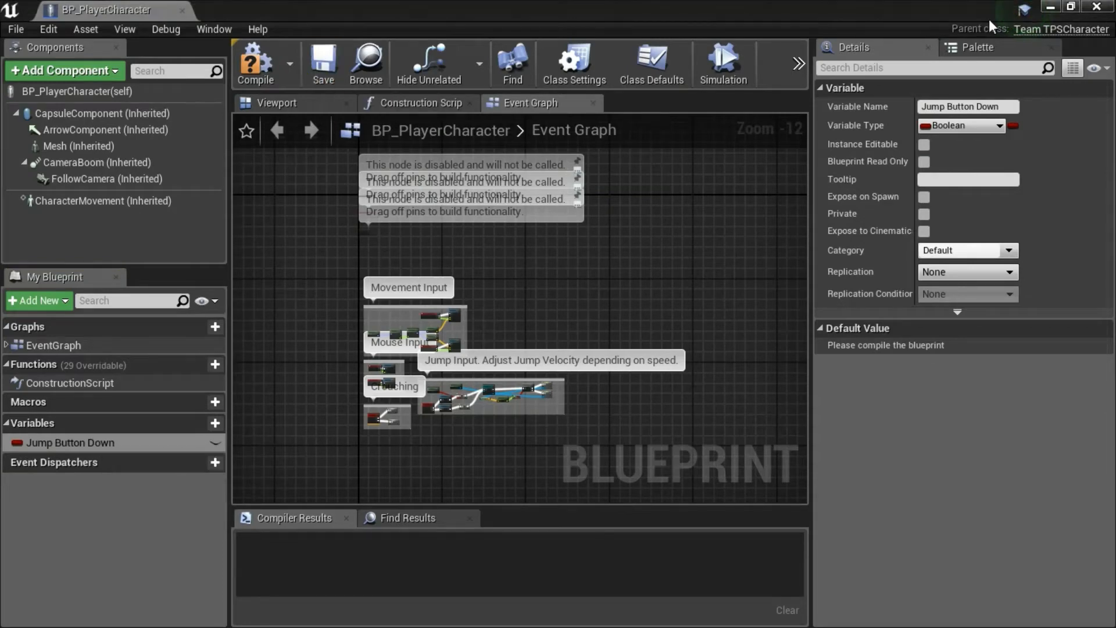
click(1105, 7)
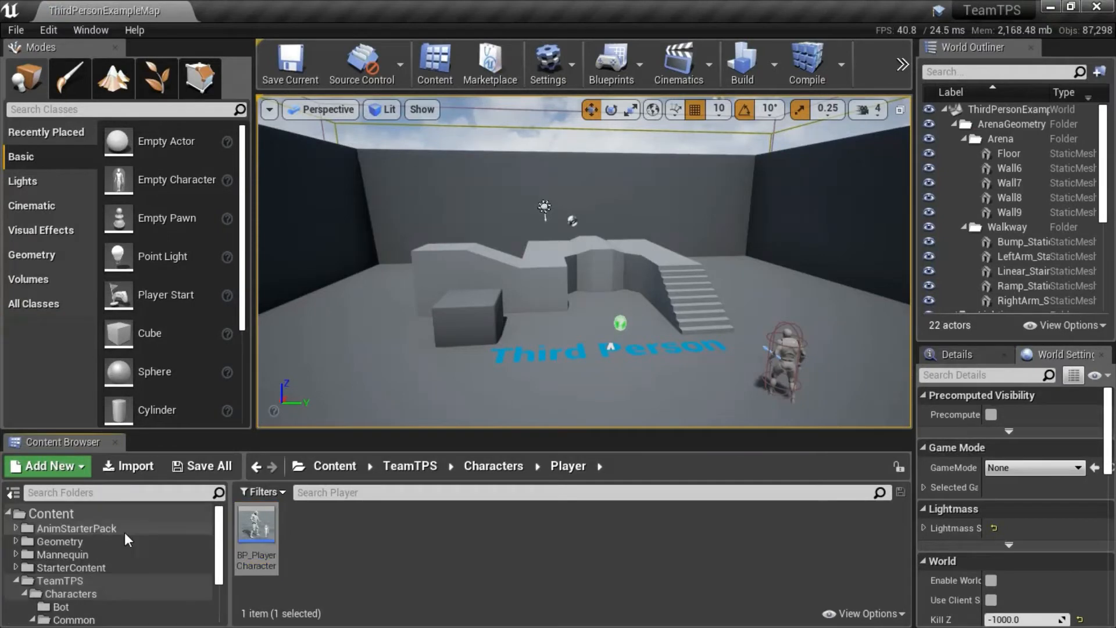
Reopen AnimStarterPack's Ue4ASP_Character, copy the name of its Crouch Button Down variable, and close the Blueprint.
click(125, 530)
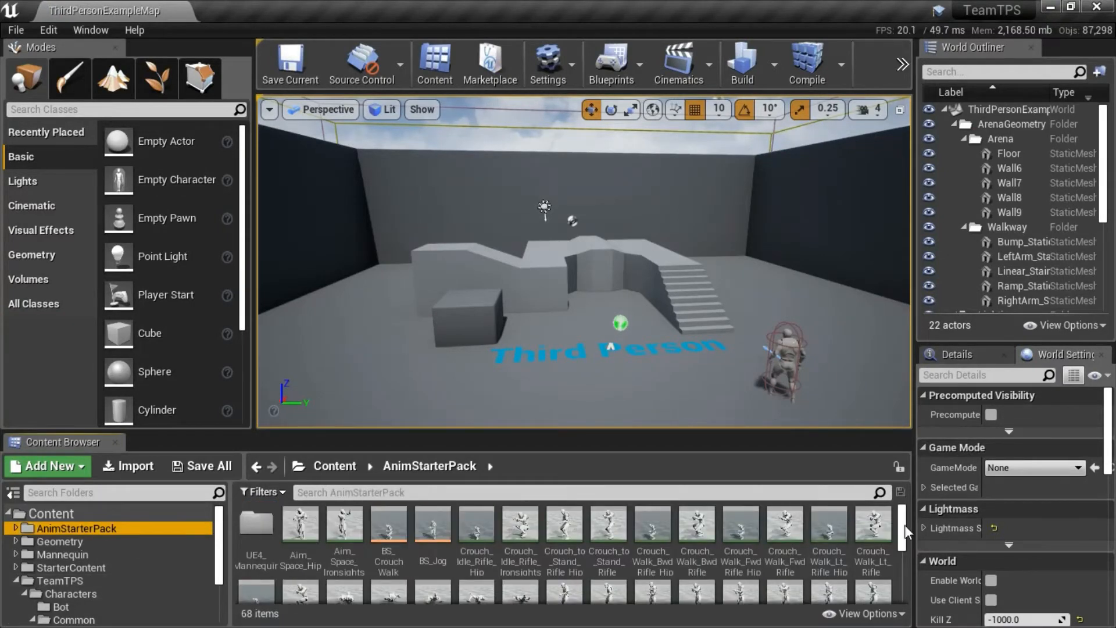
drag(902, 531, 902, 581)
click(349, 552)
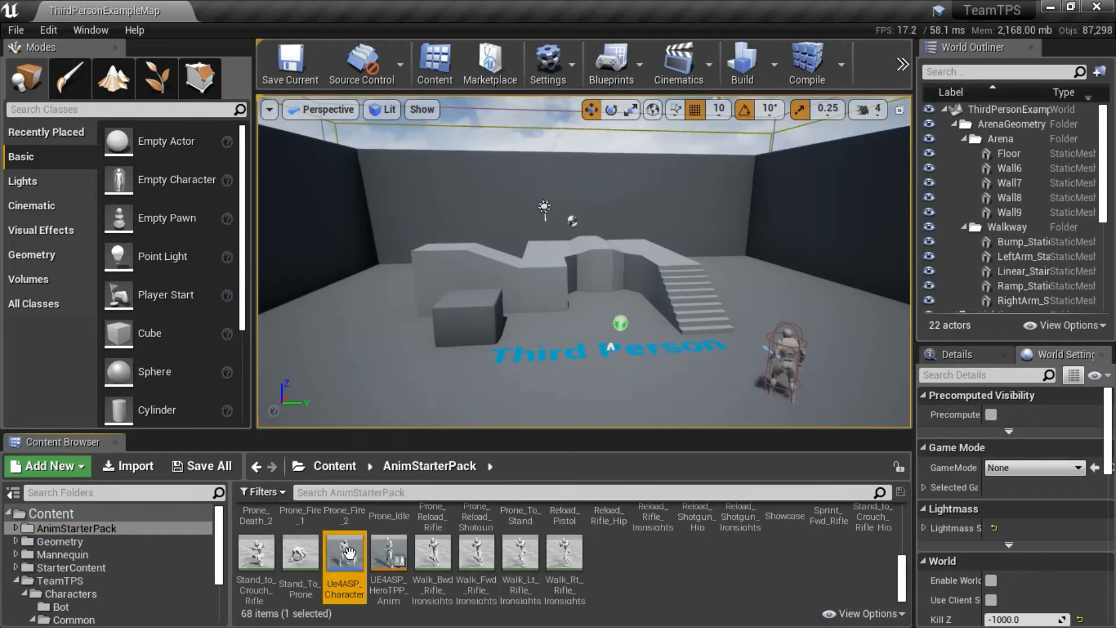
double_click(349, 553)
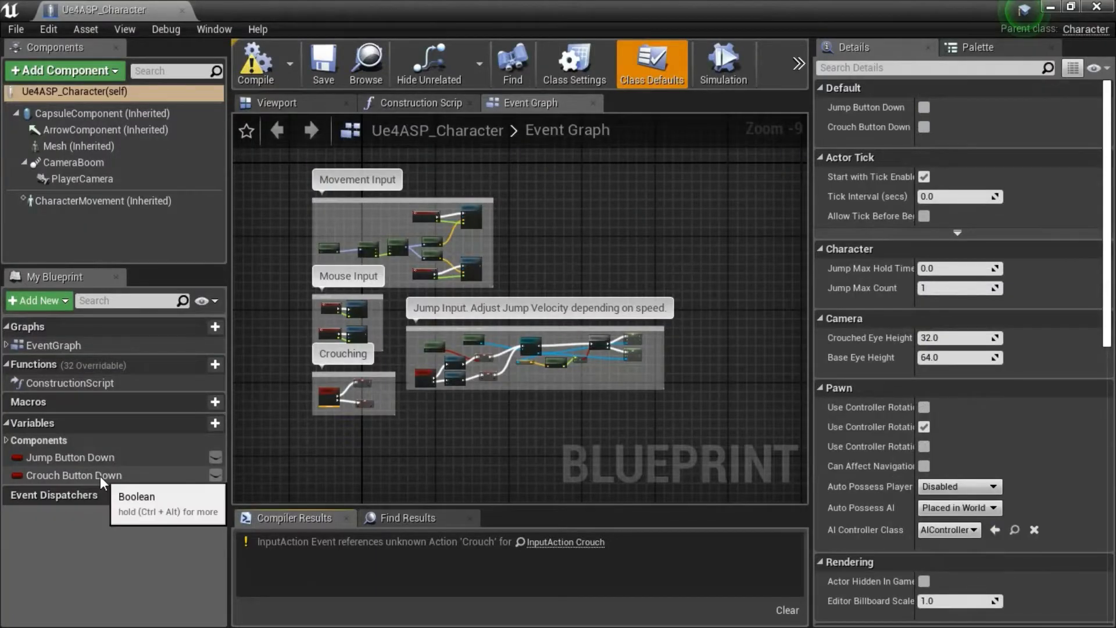
click(100, 475)
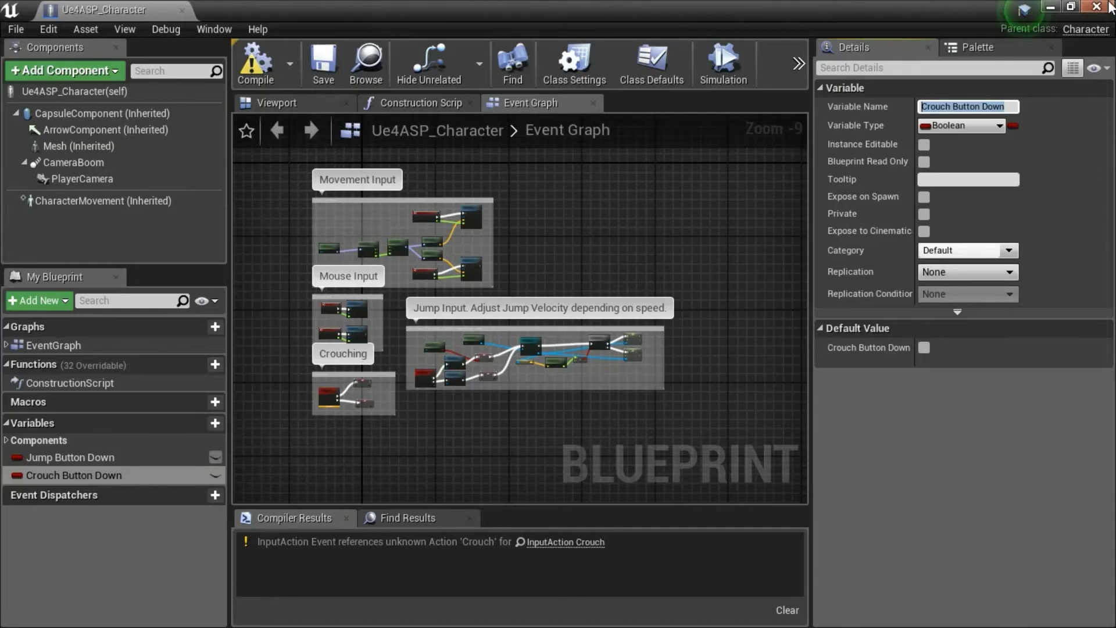
click(1101, 7)
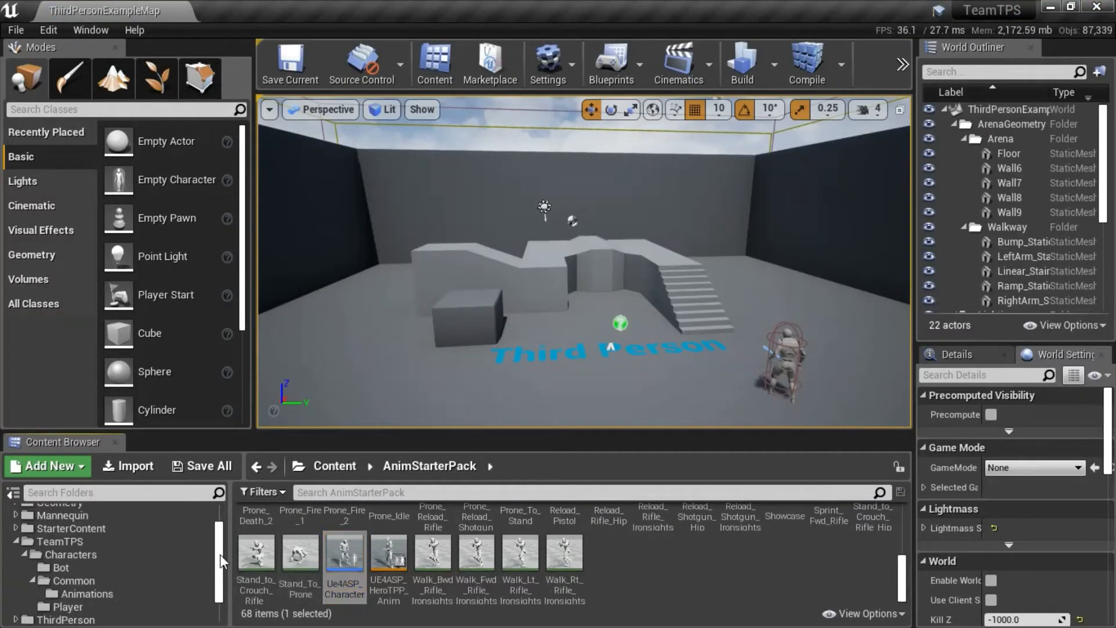
Open BP_PlayerCharacter from the Player folder and add a Boolean variable named Crouch Button Down.
scroll(222, 561, down, 2)
click(86, 560)
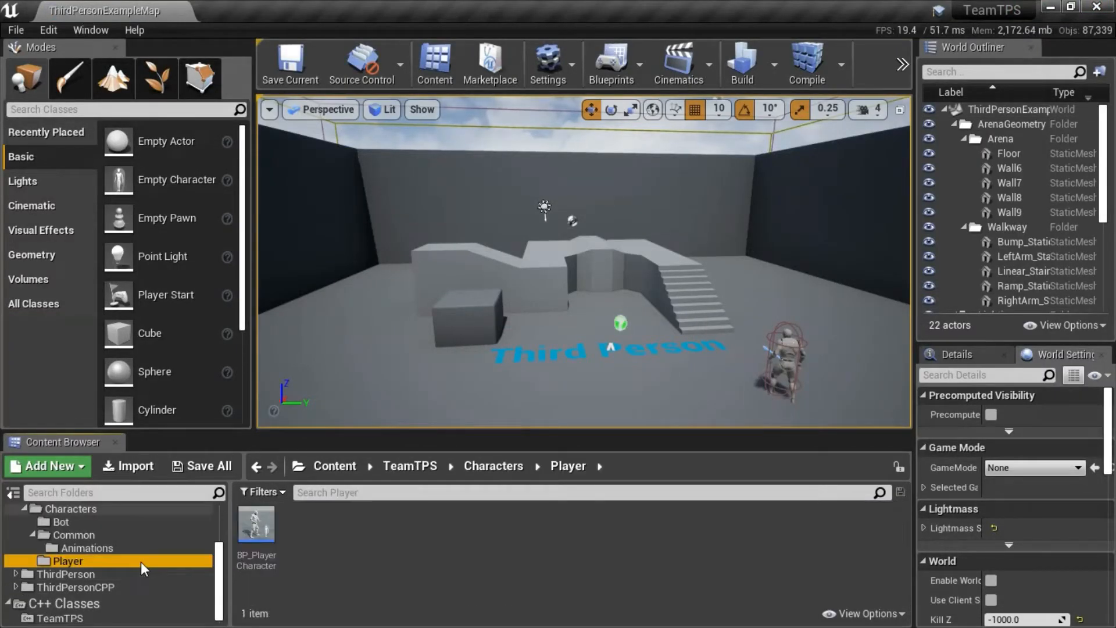
double_click(256, 524)
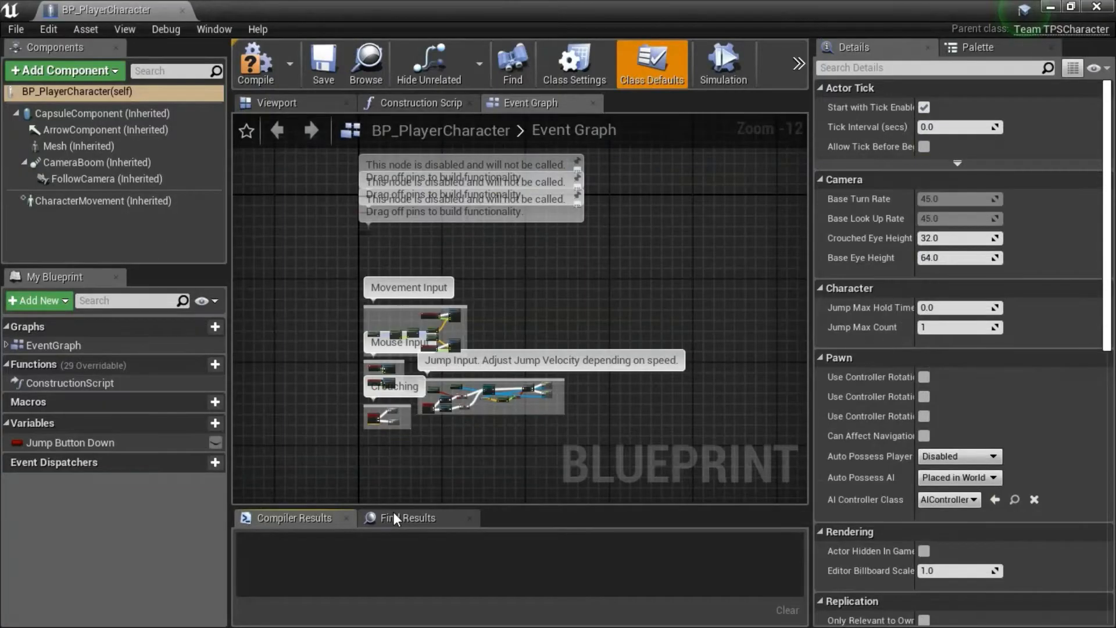
click(215, 424)
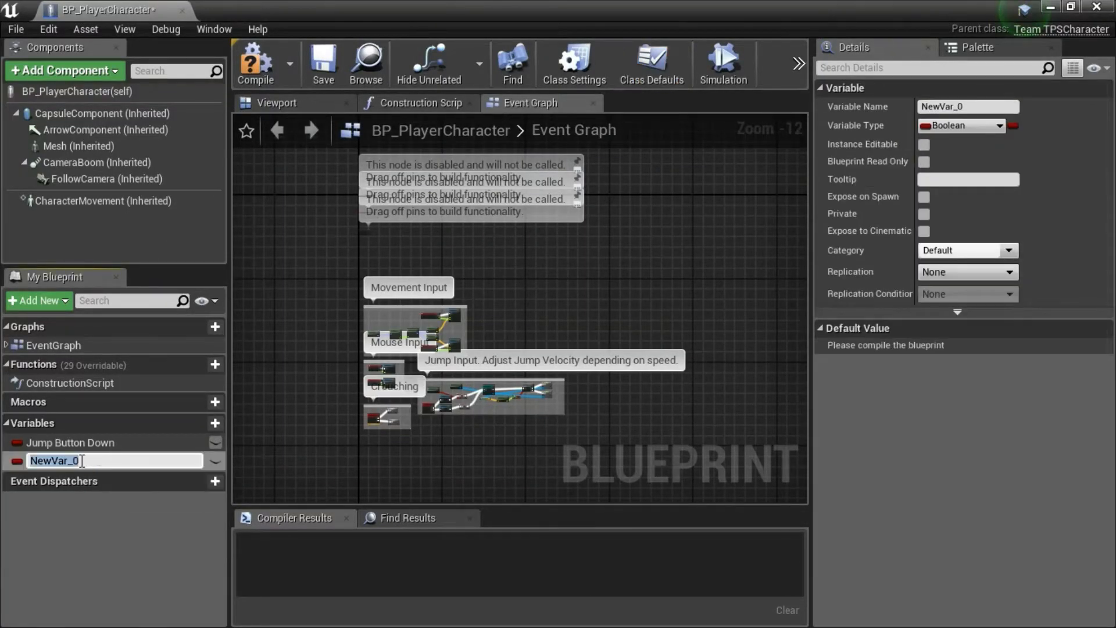
text(Crouch Button Down)
key(Return)
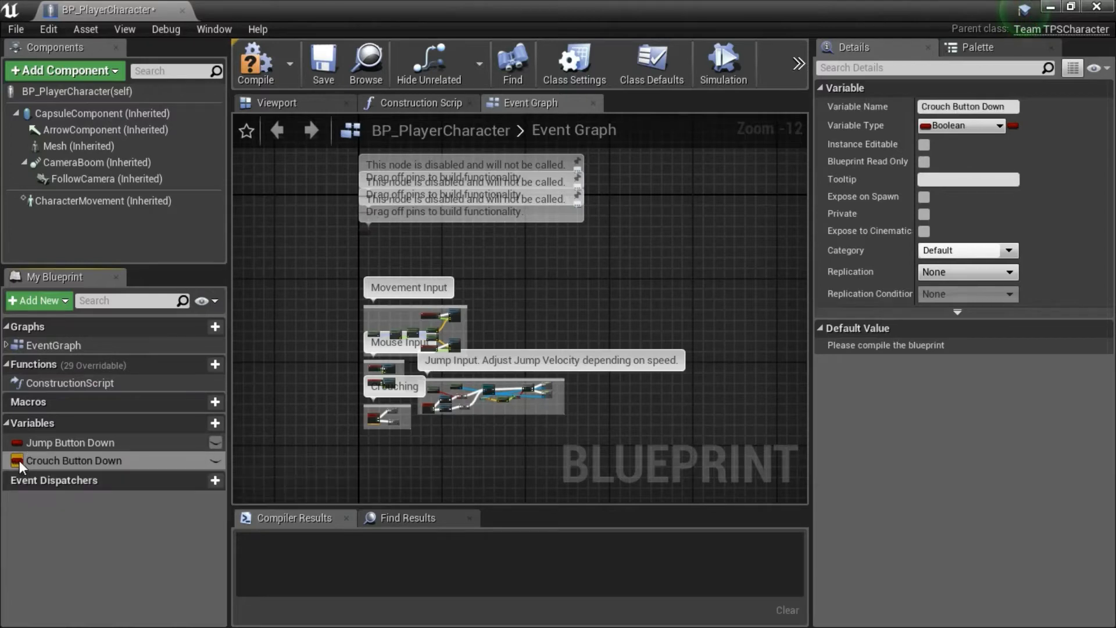
Compile, save and close BP_PlayerCharacter, then reopen it briefly to check its event graph and variables.
click(270, 81)
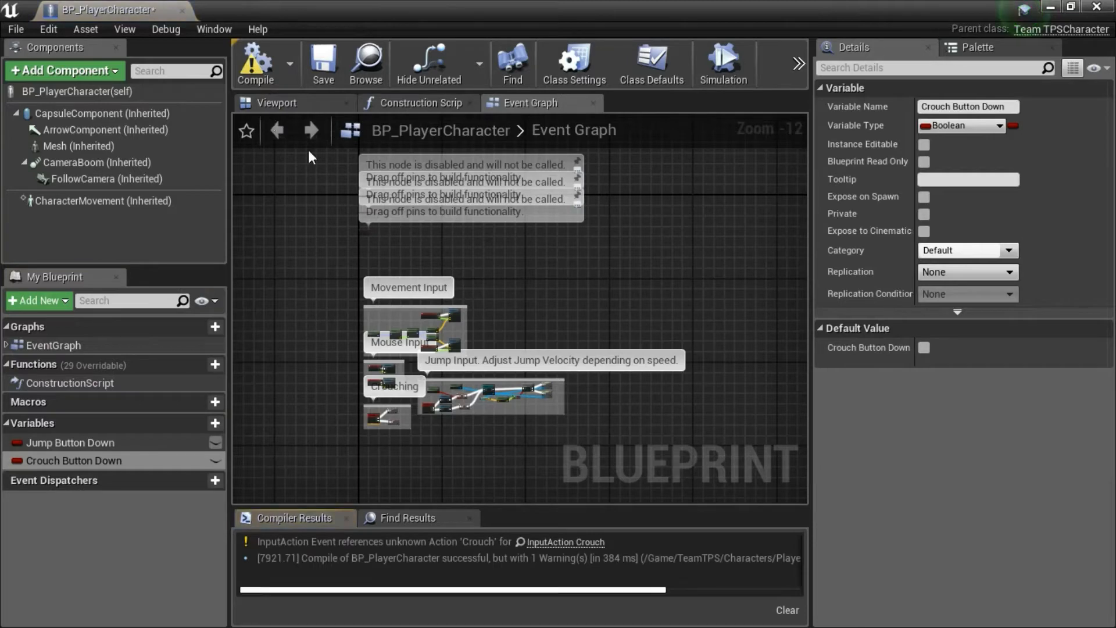
click(326, 79)
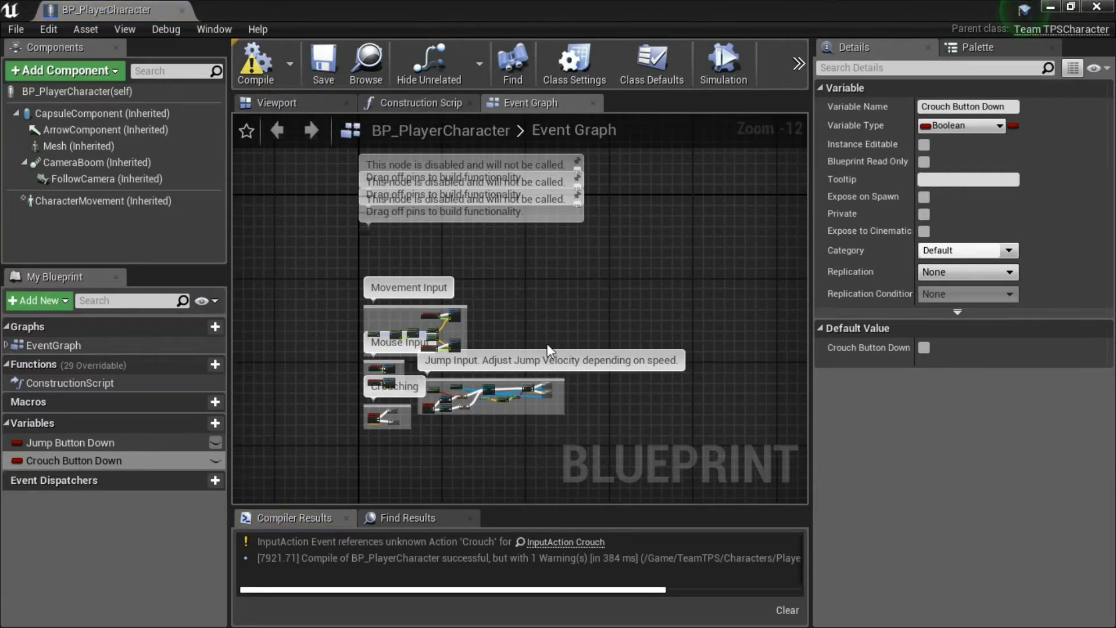
click(1108, 10)
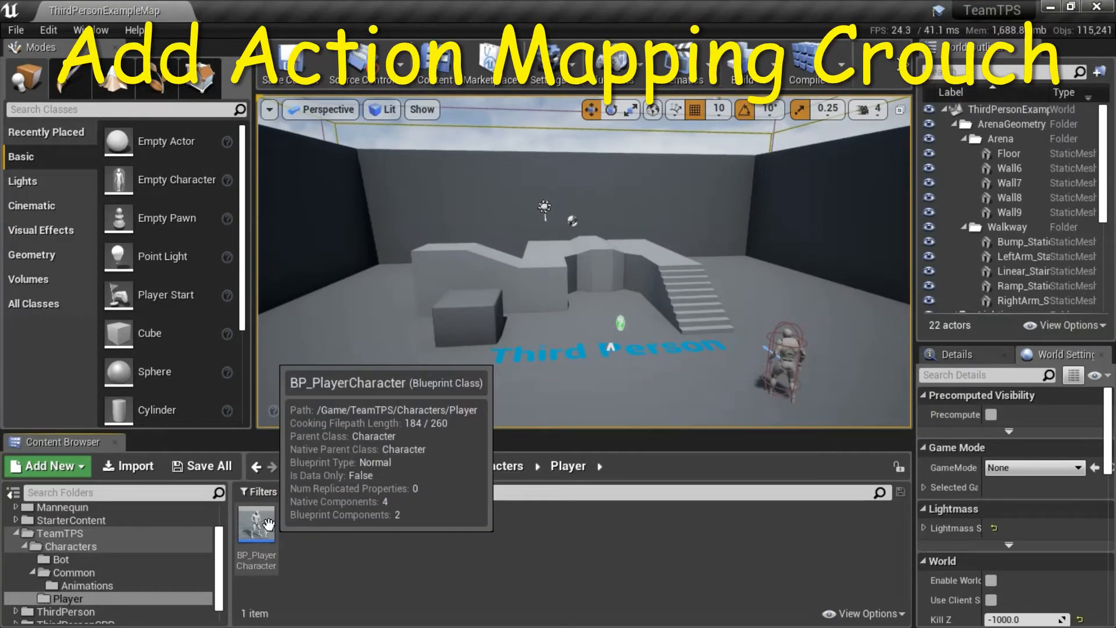
double_click(268, 525)
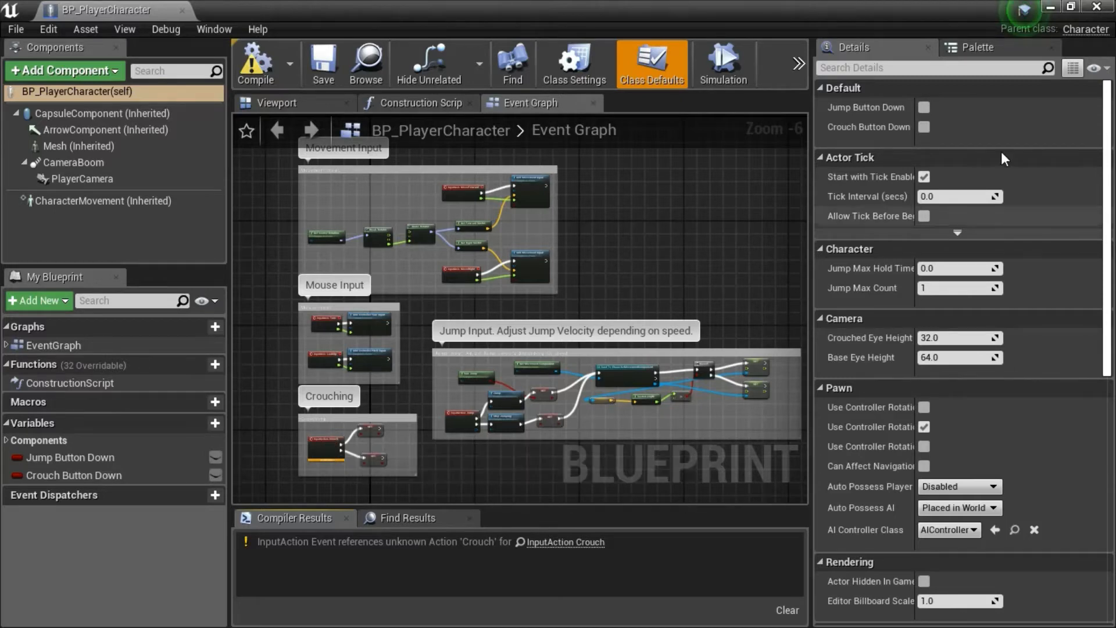
click(1096, 7)
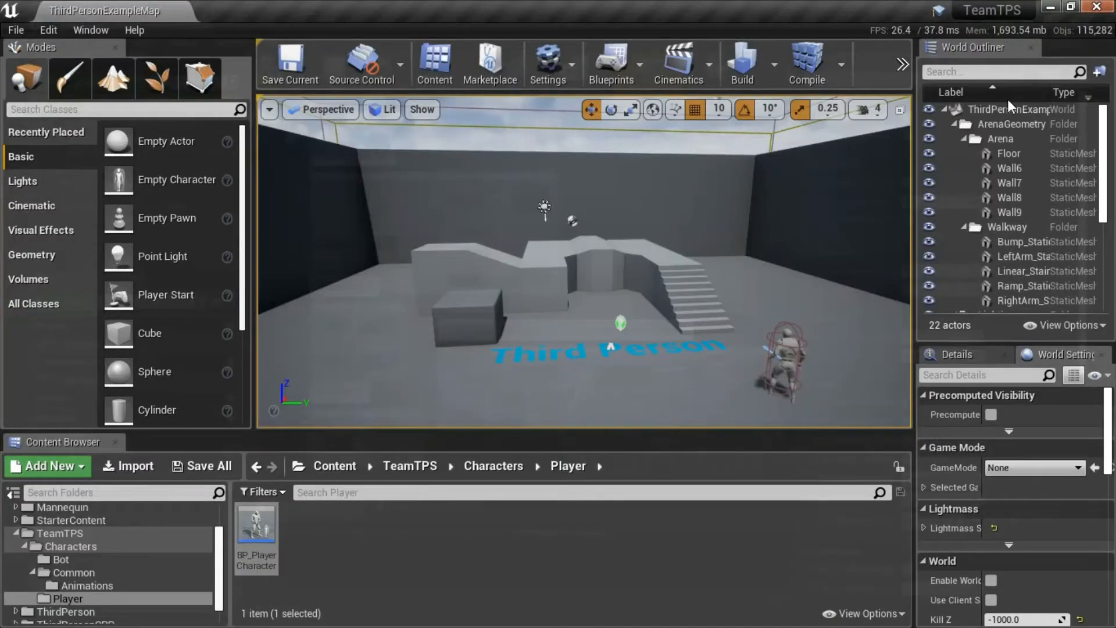
Add a new action mapping named Crouch to the engine Input bindings in Project Settings.
click(48, 31)
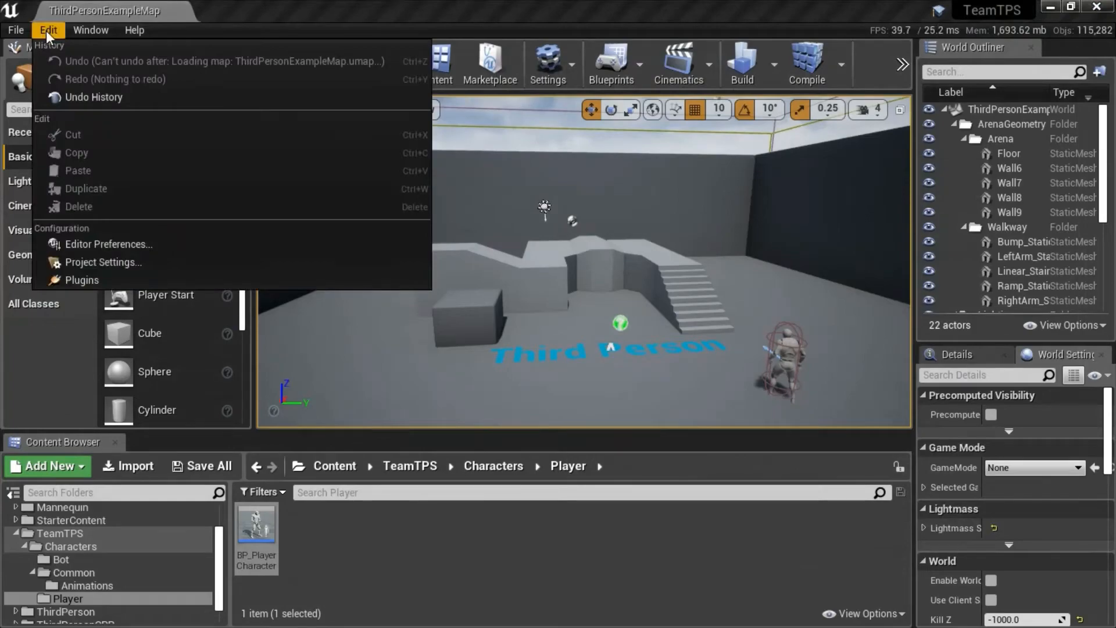
click(116, 262)
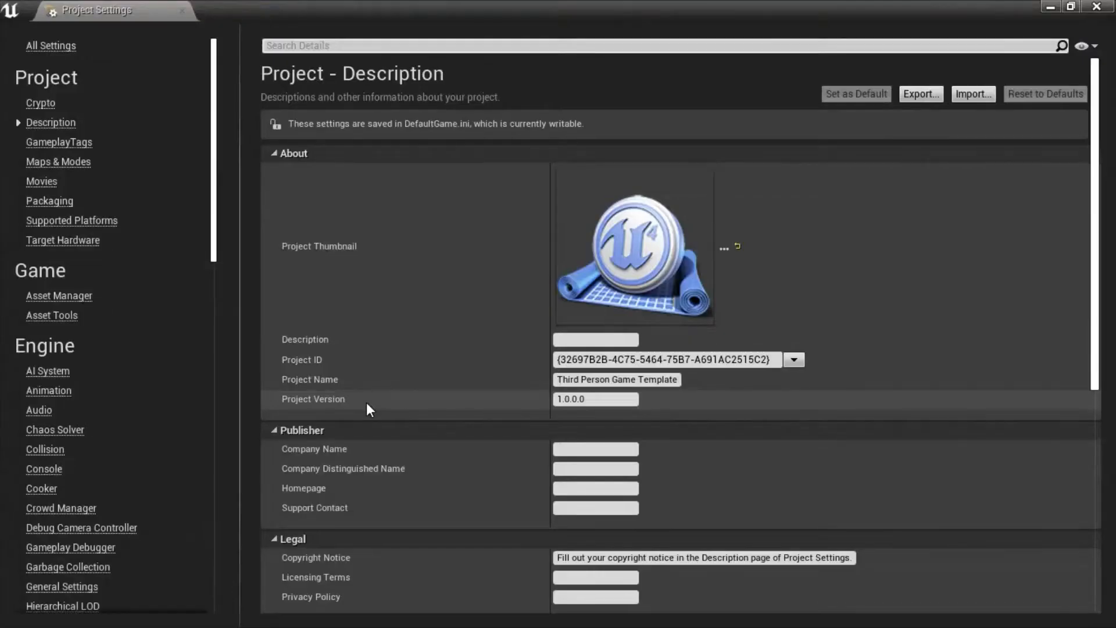
drag(215, 241, 217, 299)
click(74, 455)
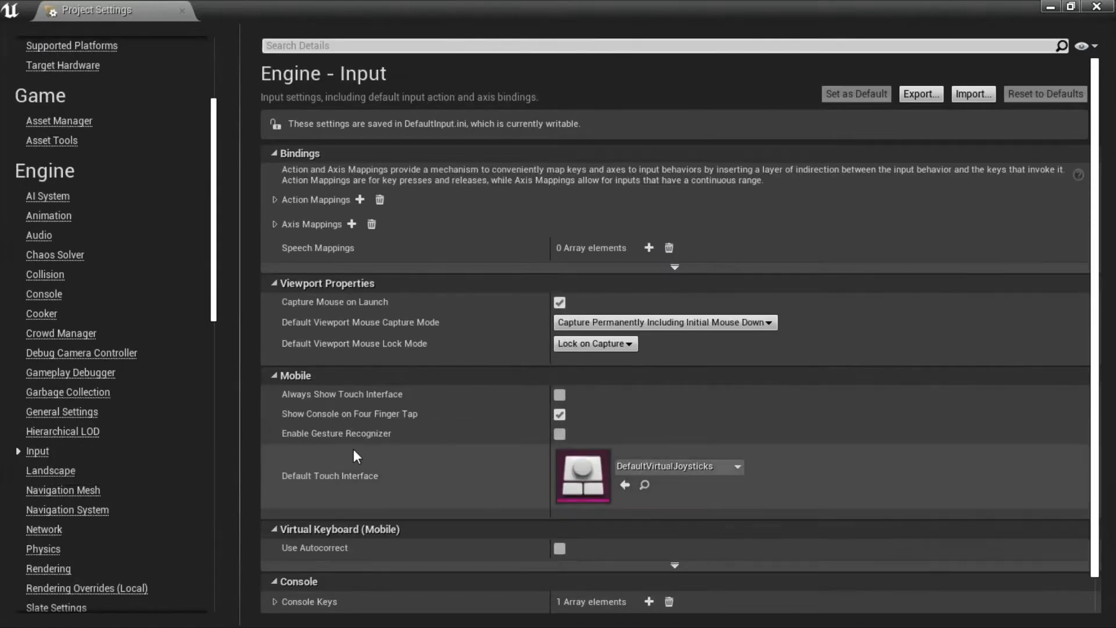
click(274, 199)
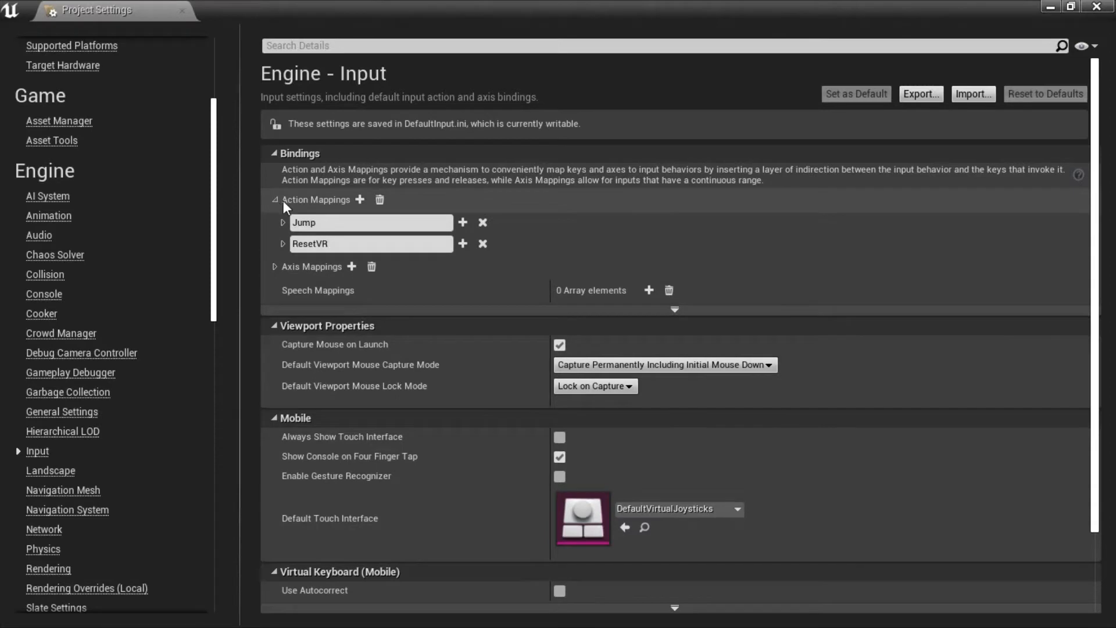
click(359, 200)
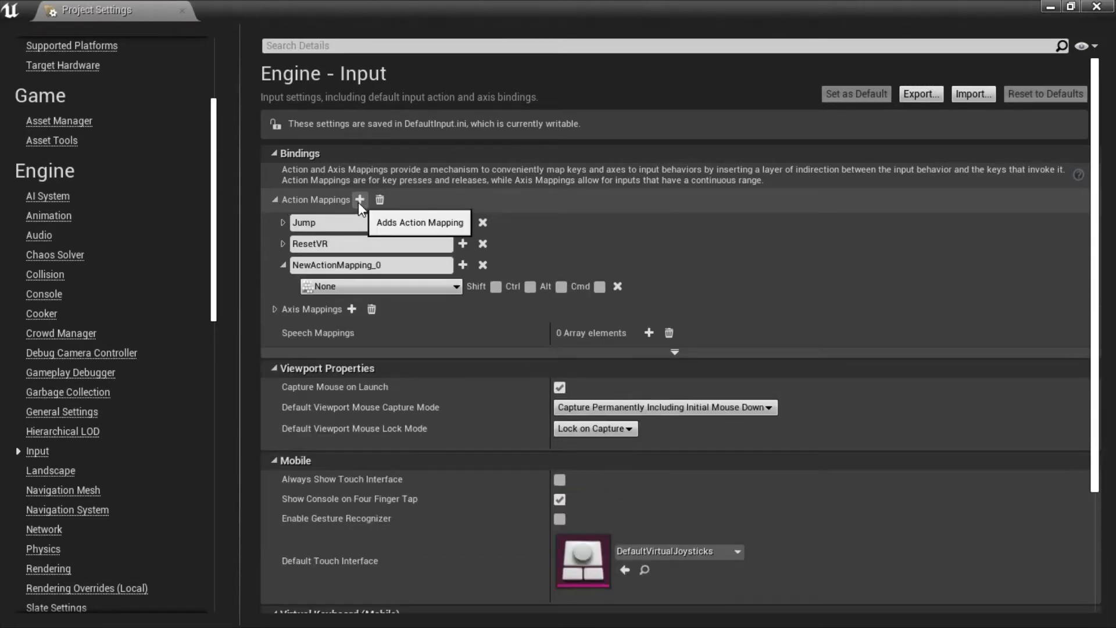
click(350, 266)
text(Crouch)
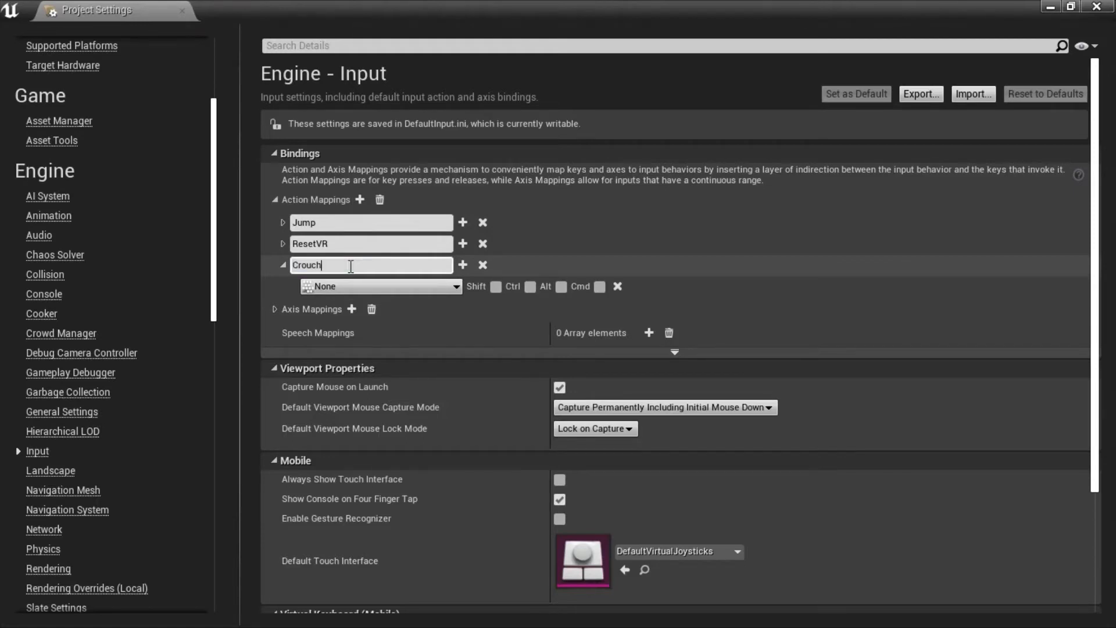
key(Return)
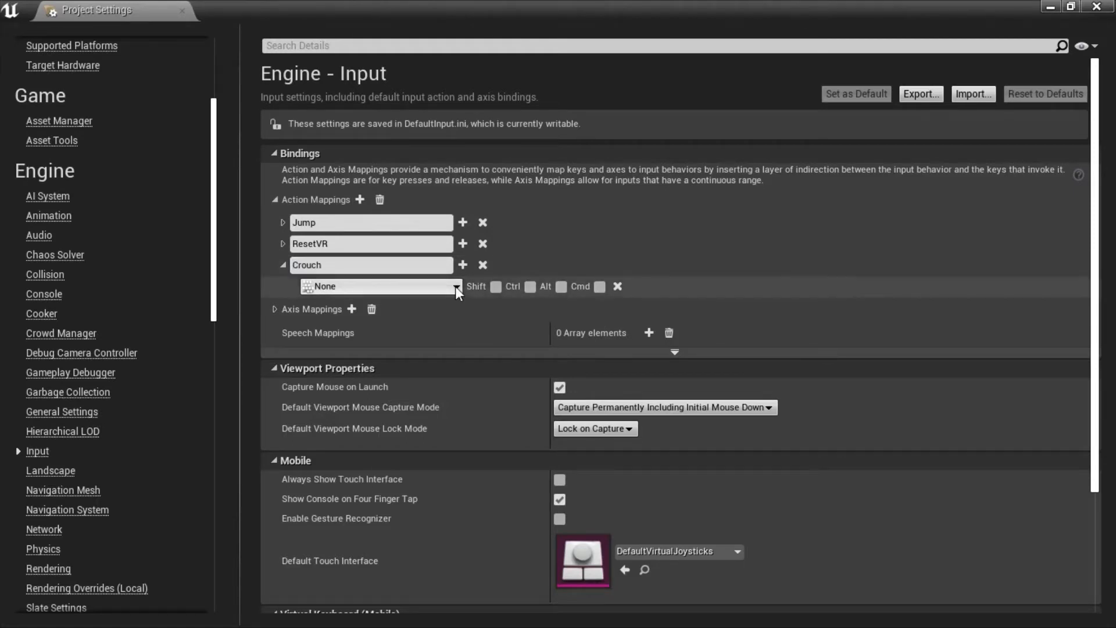
Bind the Crouch action mapping to the keyboard's C key.
click(455, 286)
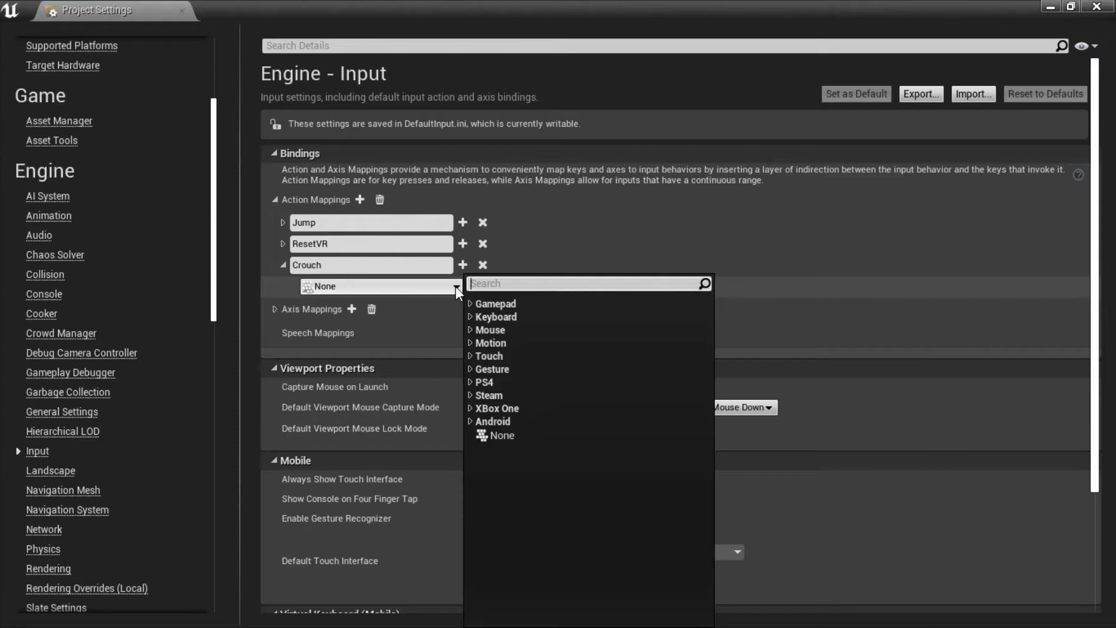
click(470, 317)
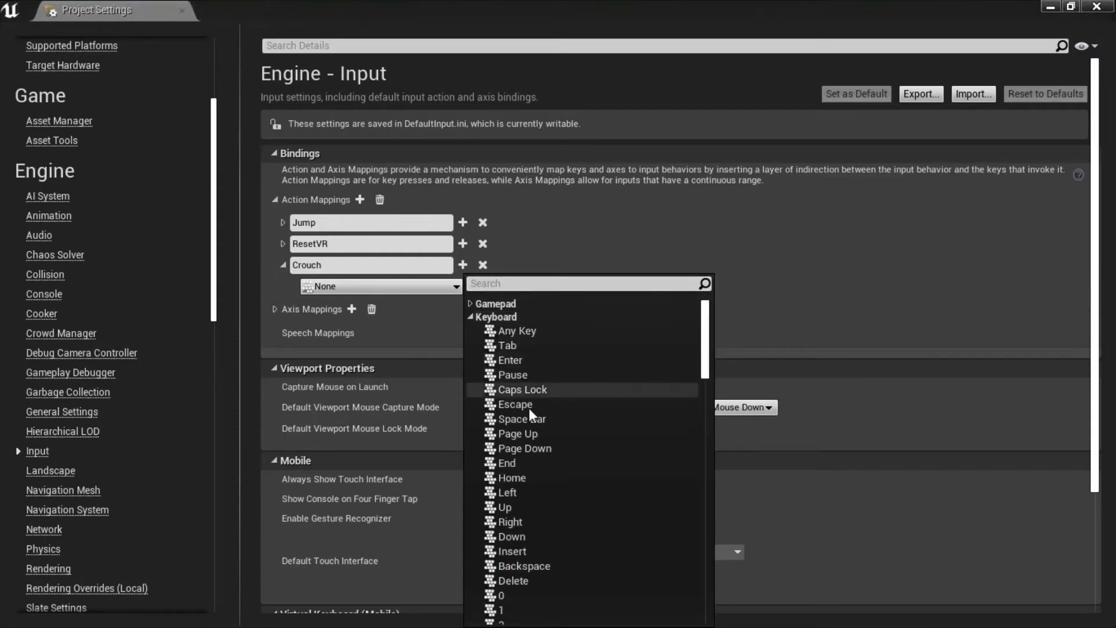
drag(707, 364, 707, 430)
click(511, 393)
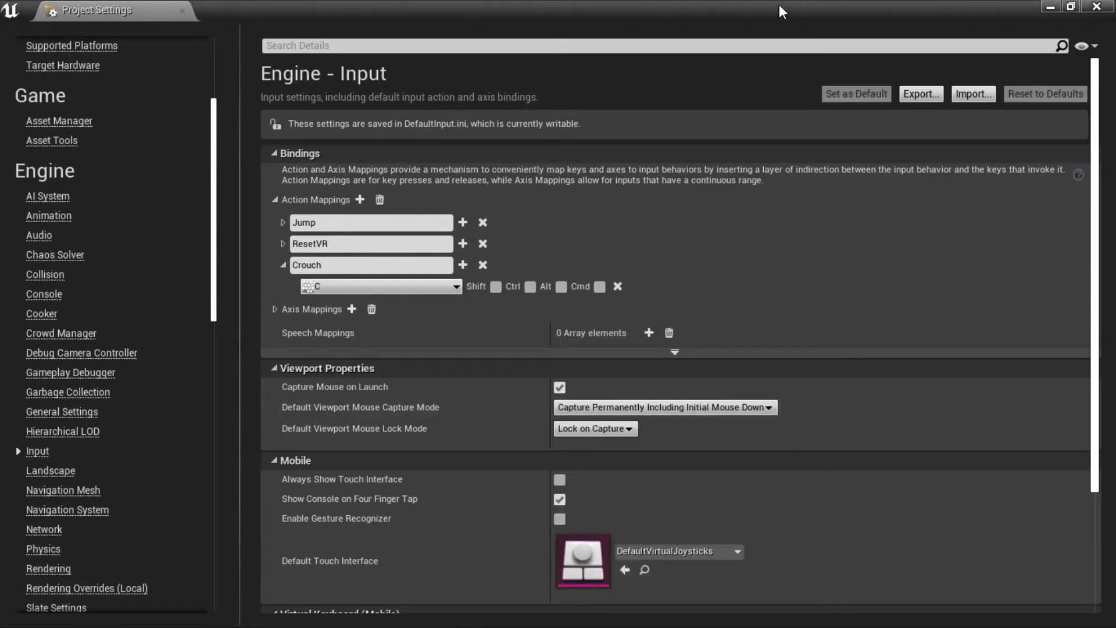
Close Project Settings and open BP_PlayerCharacter from the Player folder.
click(1096, 6)
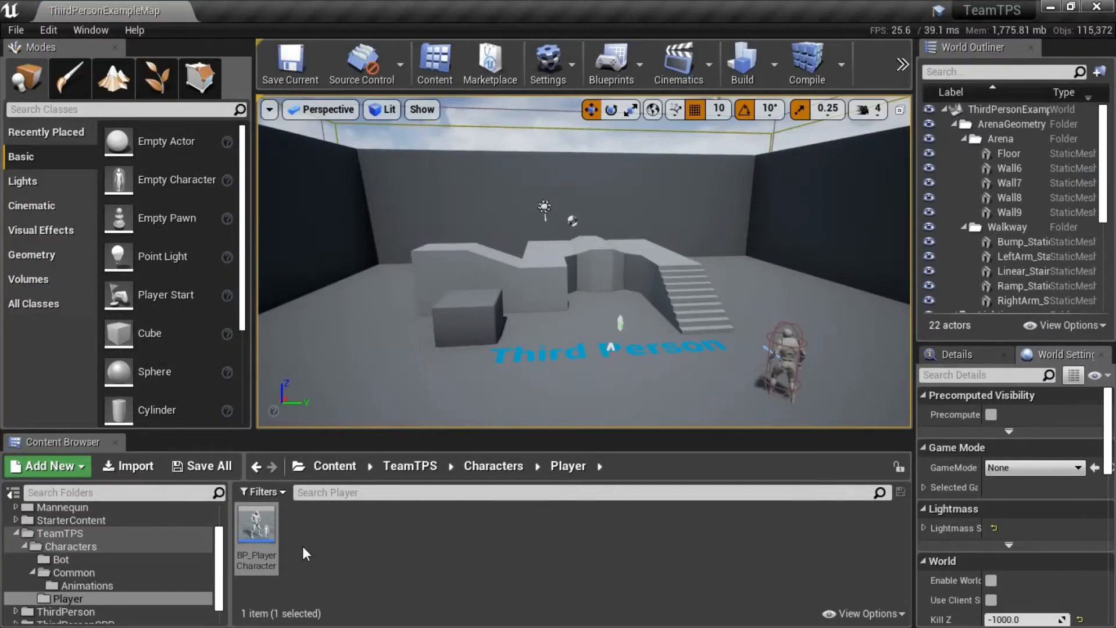
double_click(255, 532)
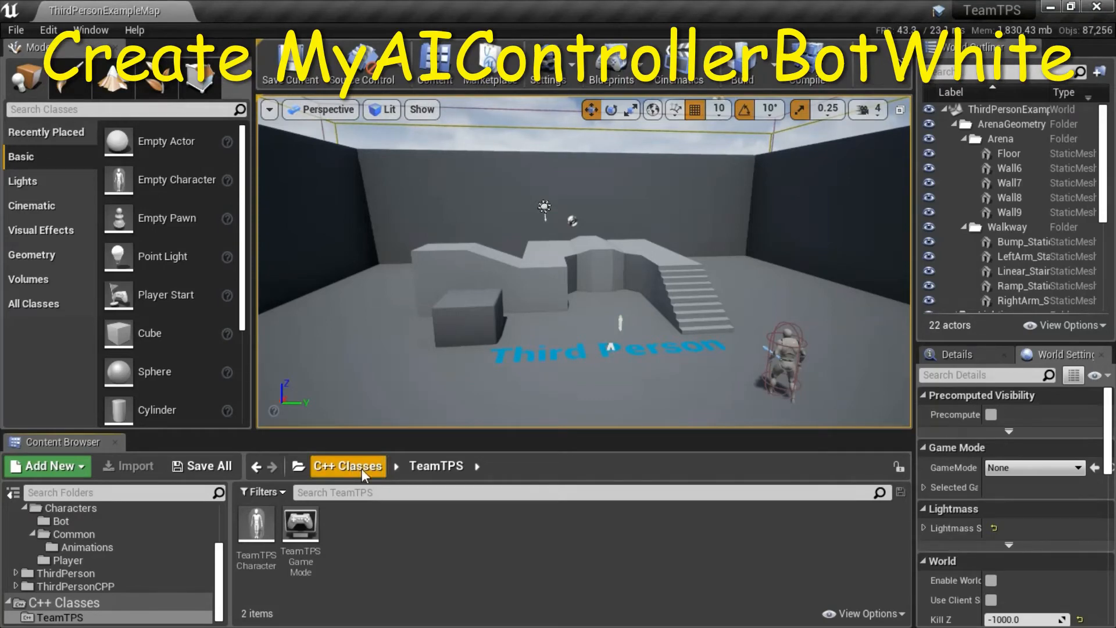
Create a C++ class in the TeamTPS C++ Classes folder with AIController as parent and MyAIControllerBotWhite as its name.
right_click(516, 523)
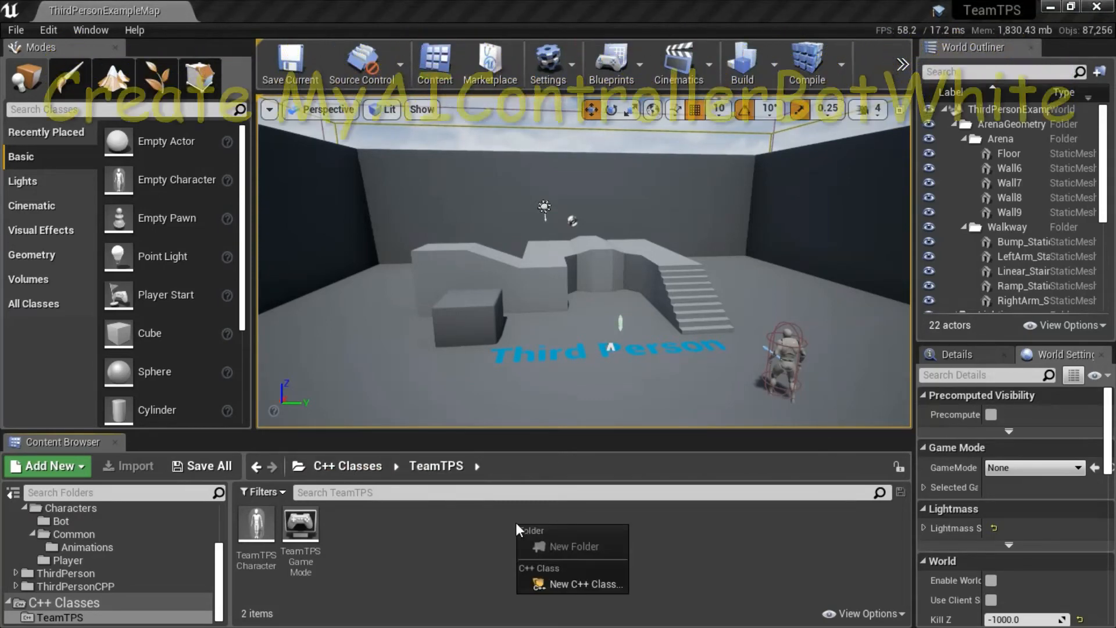
click(591, 584)
click(843, 179)
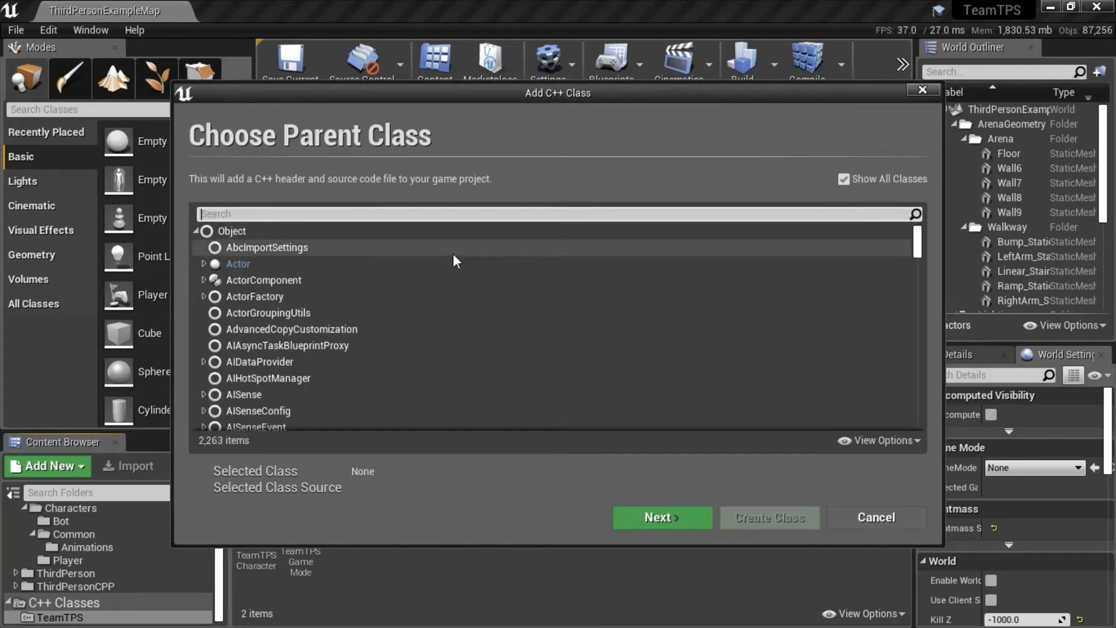
text(a)
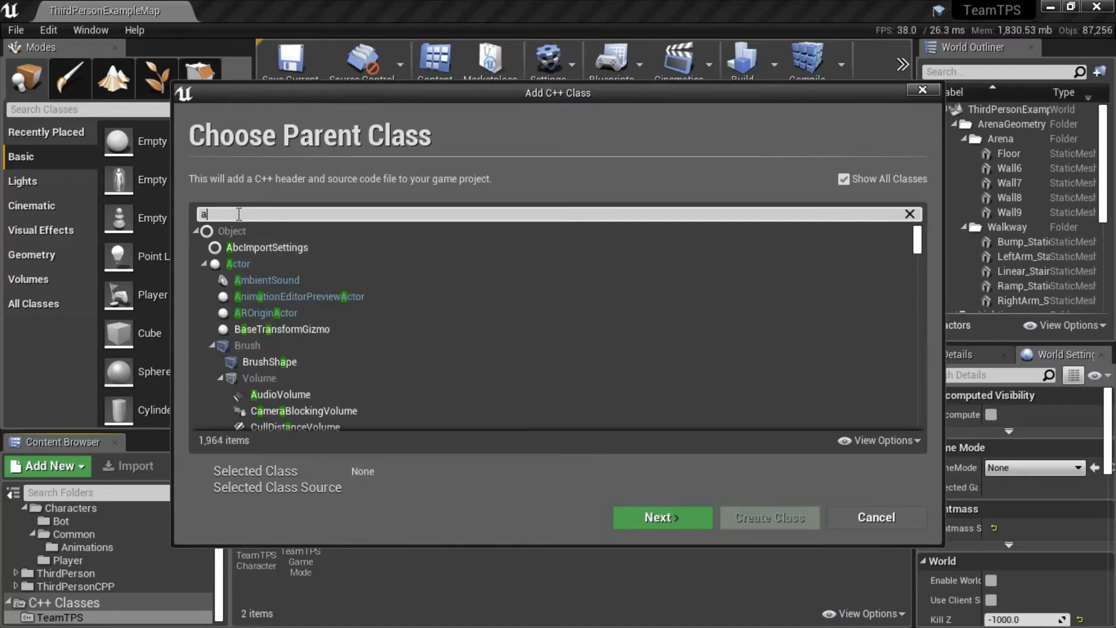
text(i)
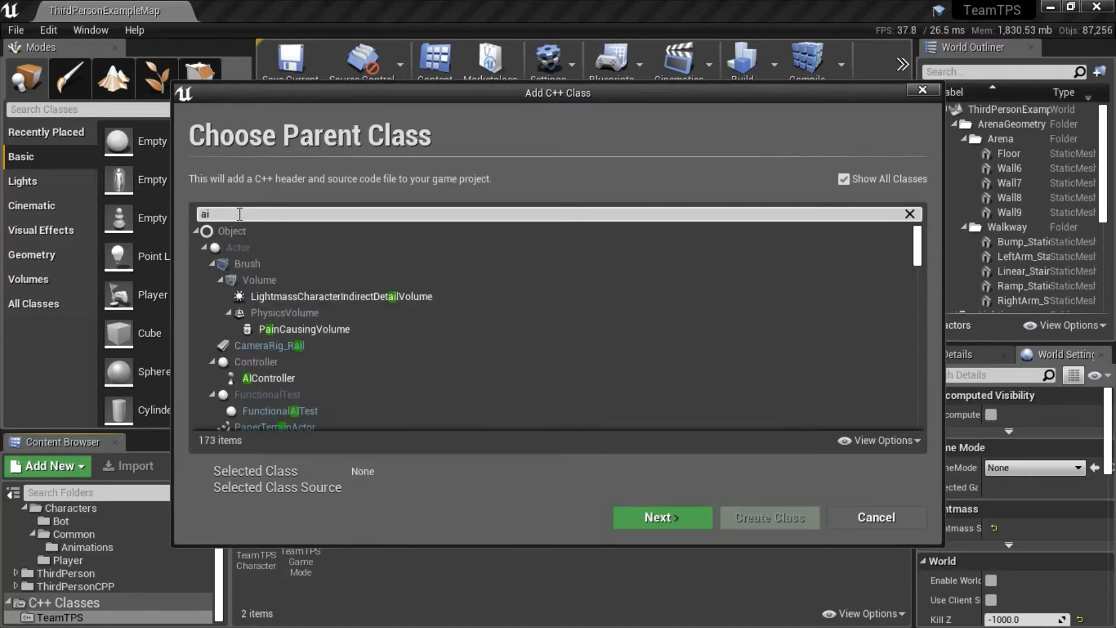
click(326, 379)
click(663, 516)
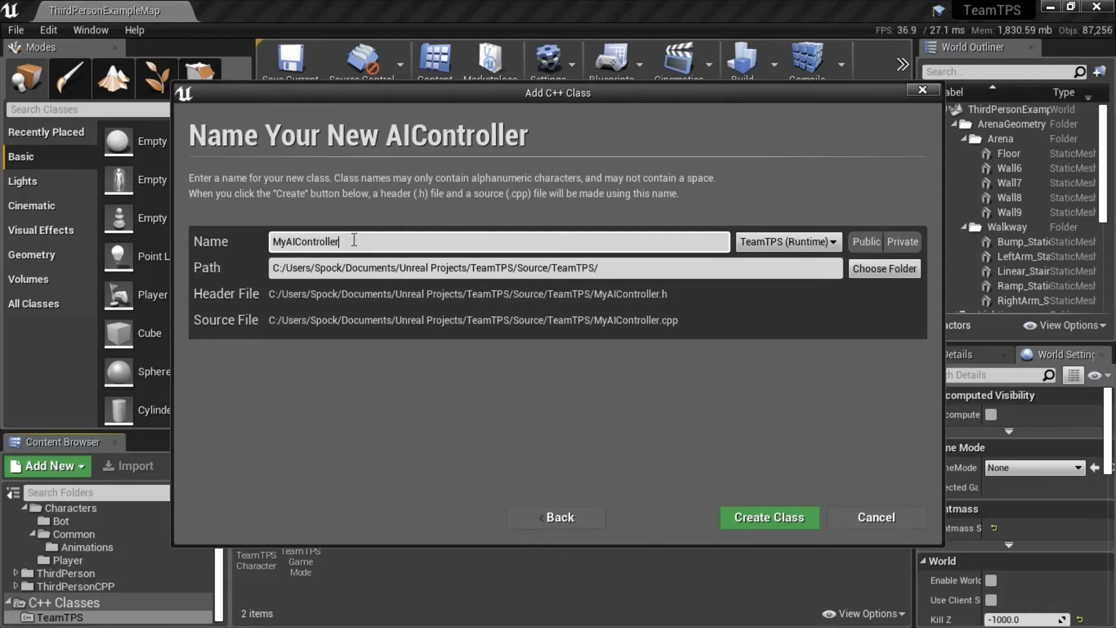
text(BotWhite)
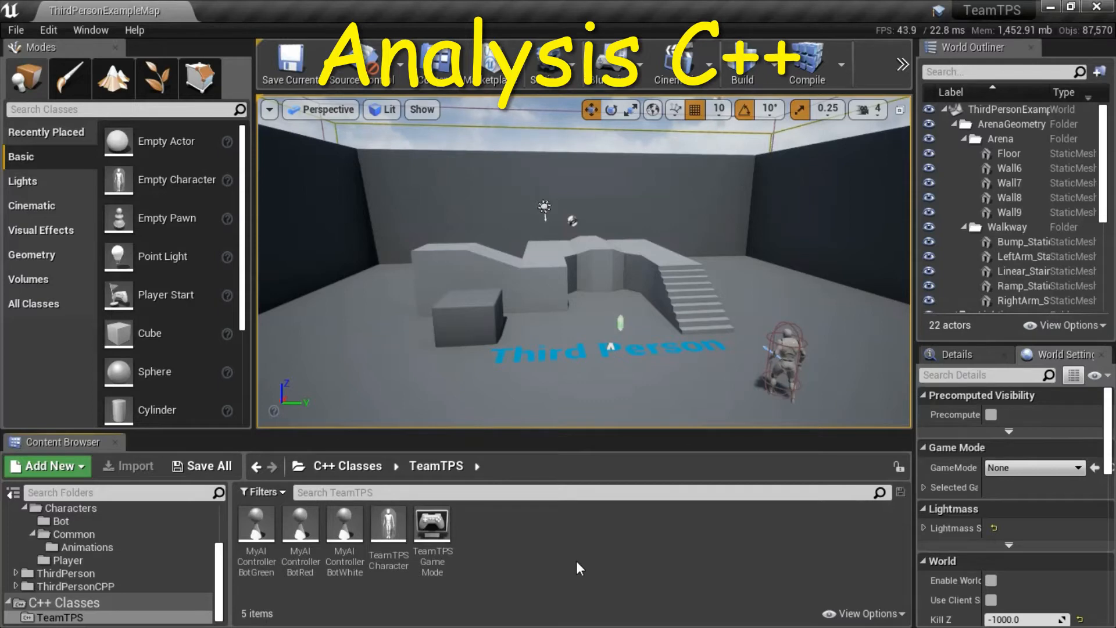
Review the TeamTPS C++ classes: the Green, Red and White bot AI controllers, TeamTPSCharacter and TeamTPSGameMode.
click(254, 532)
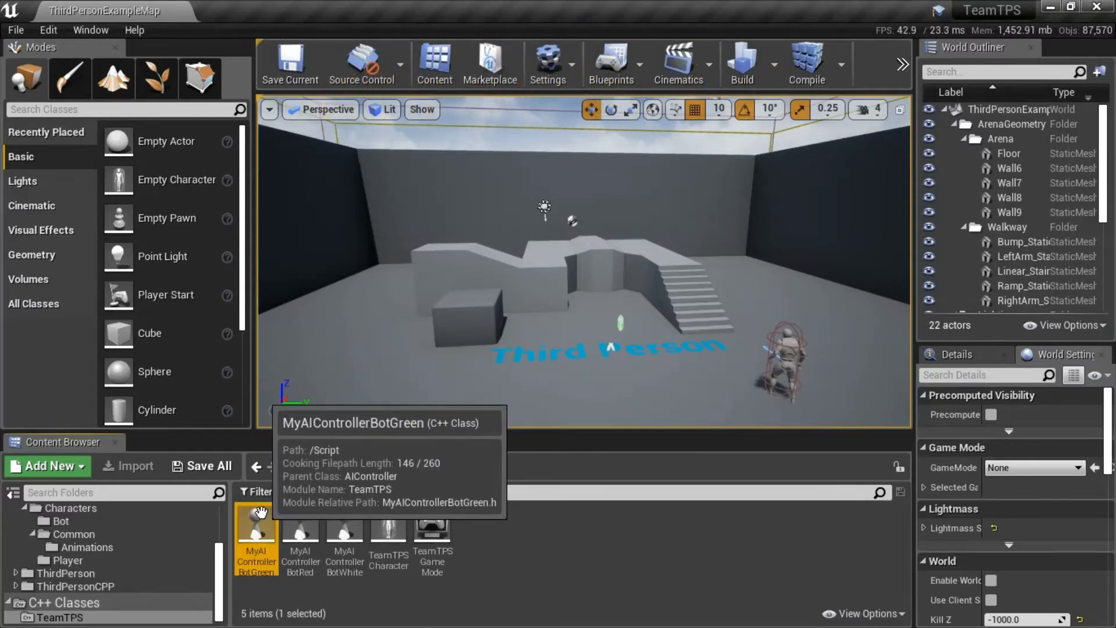
click(301, 523)
click(345, 526)
click(388, 526)
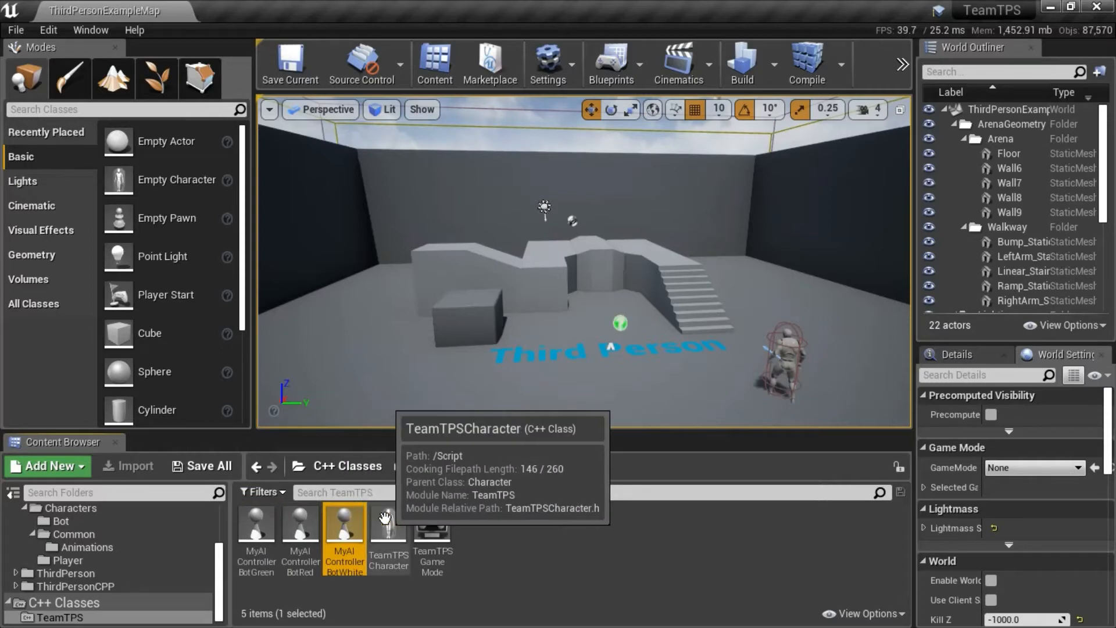
click(433, 523)
click(256, 529)
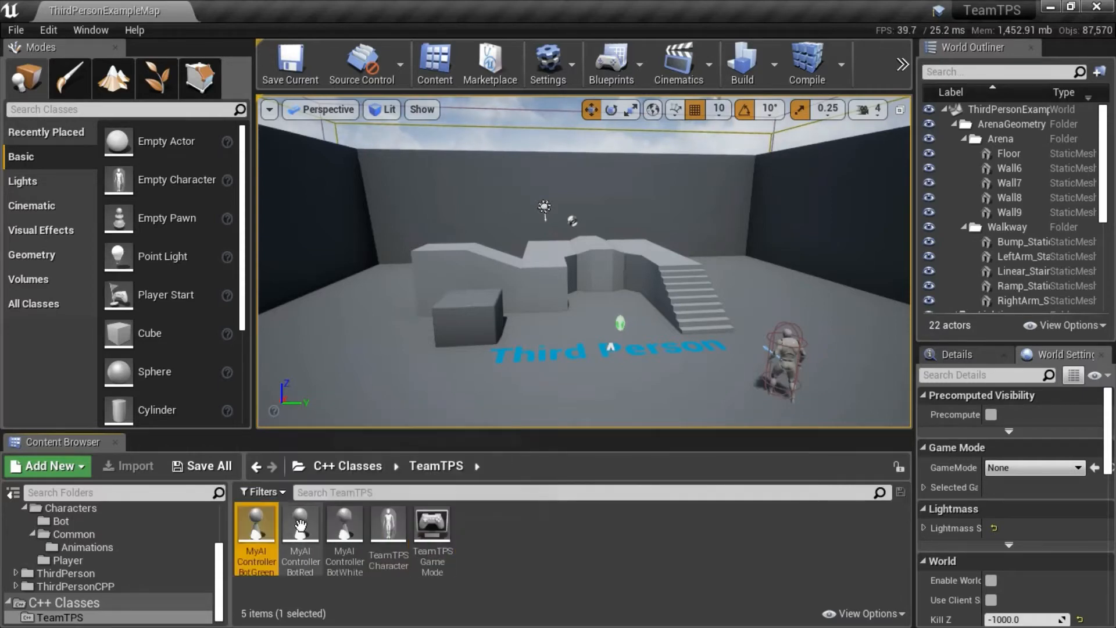
ctrl+click(300, 526)
ctrl+click(345, 529)
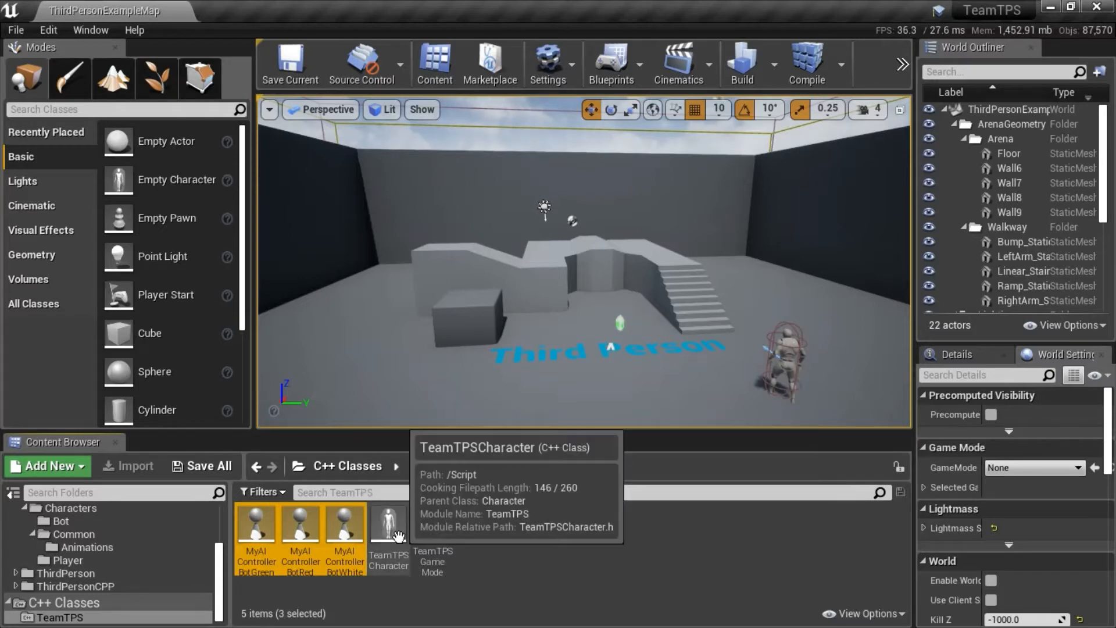
click(402, 551)
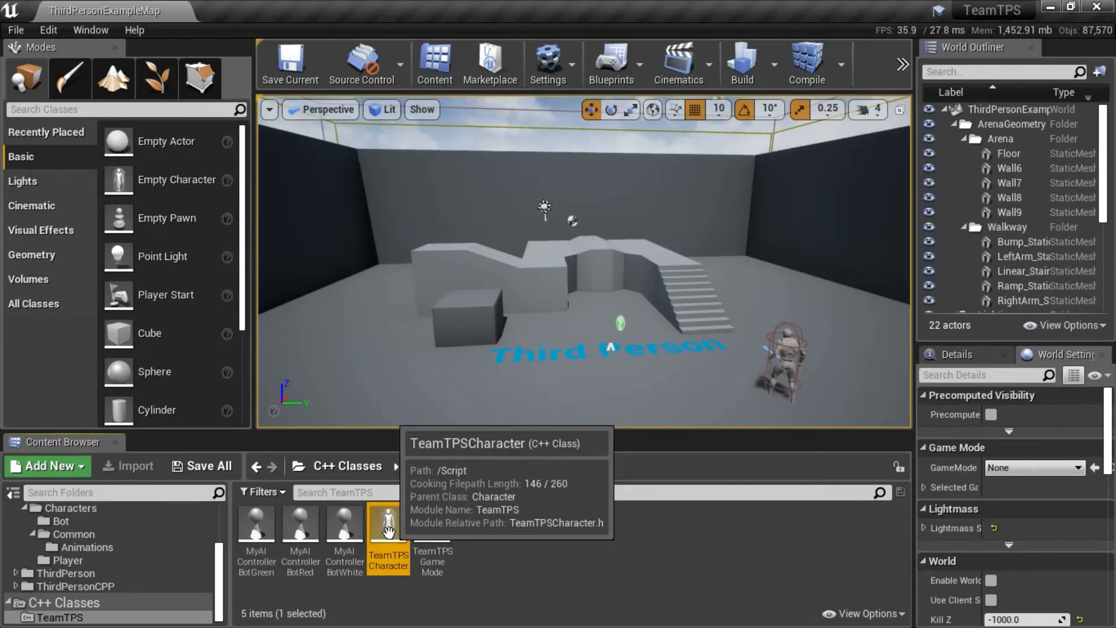
click(434, 576)
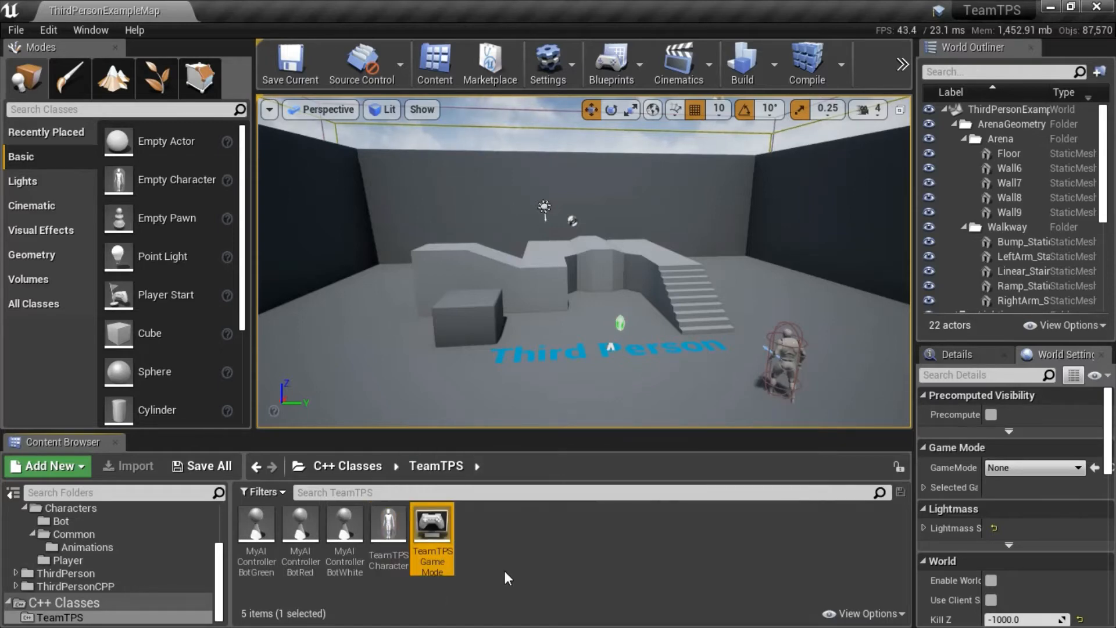
mouse_move(440, 532)
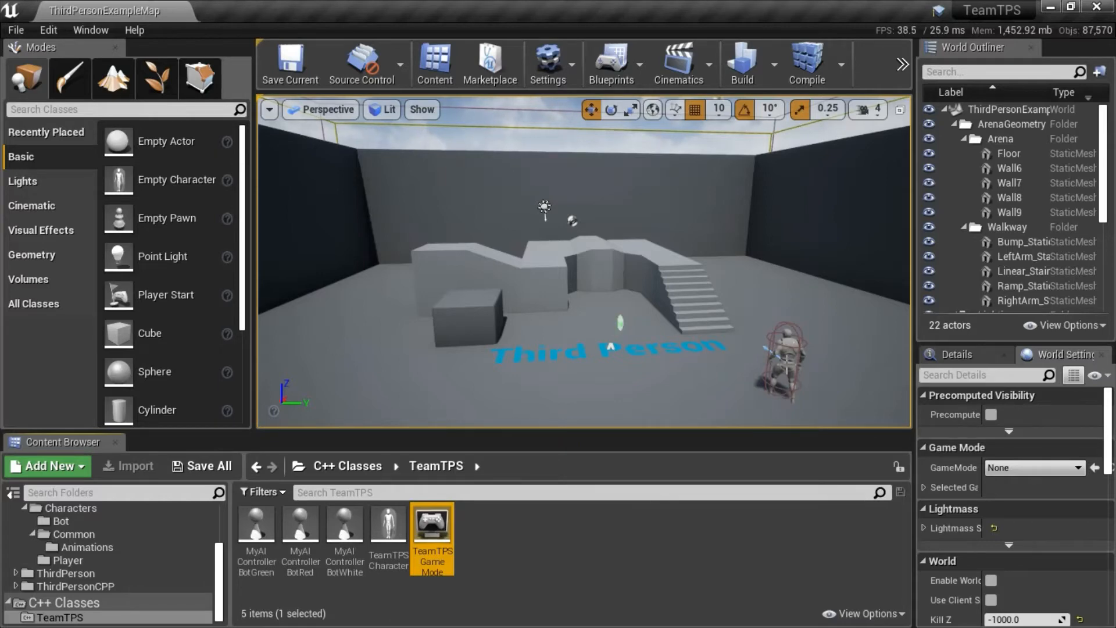
click(562, 564)
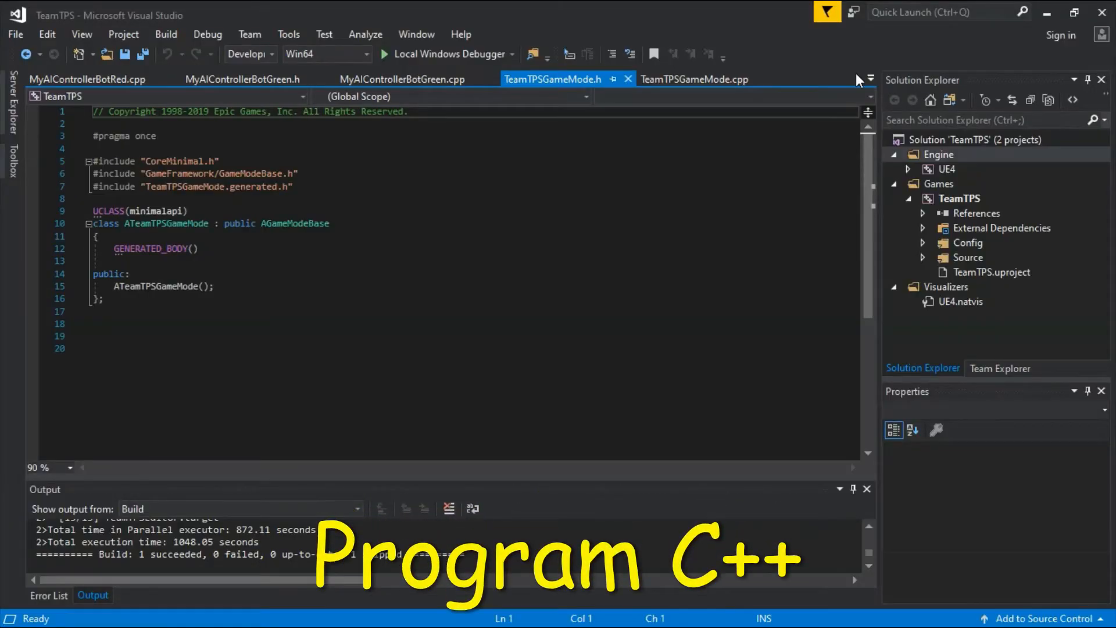
In Visual Studio, review TeamTPSGameMode.h and the Blueprint path passed to PlayerPawnBPClass in TeamTPSGameMode.cpp.
click(870, 80)
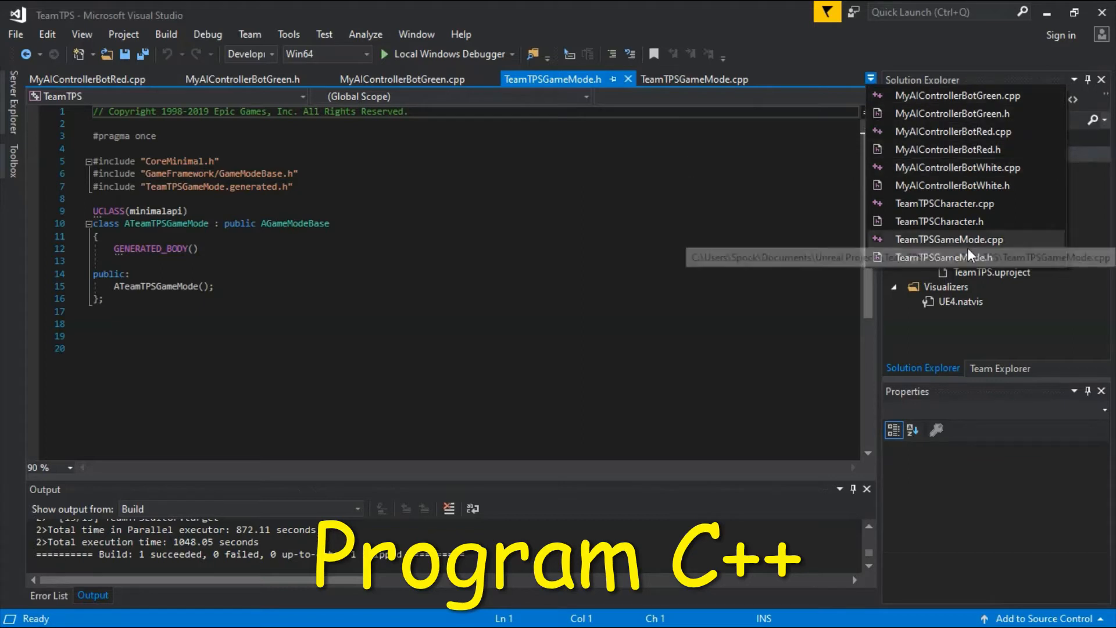
click(956, 258)
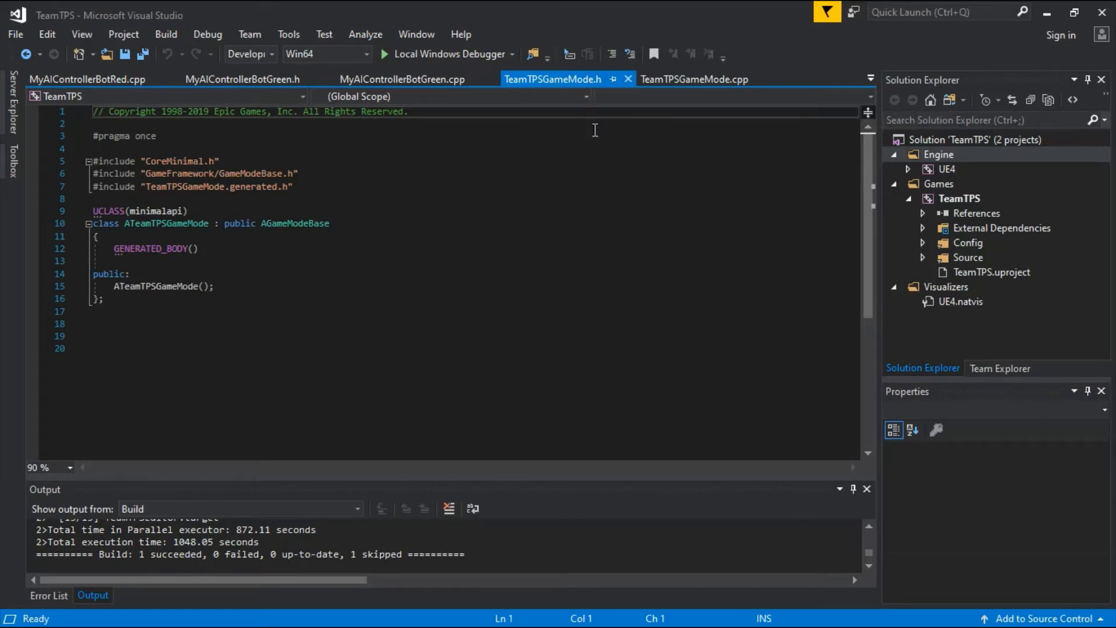
click(871, 78)
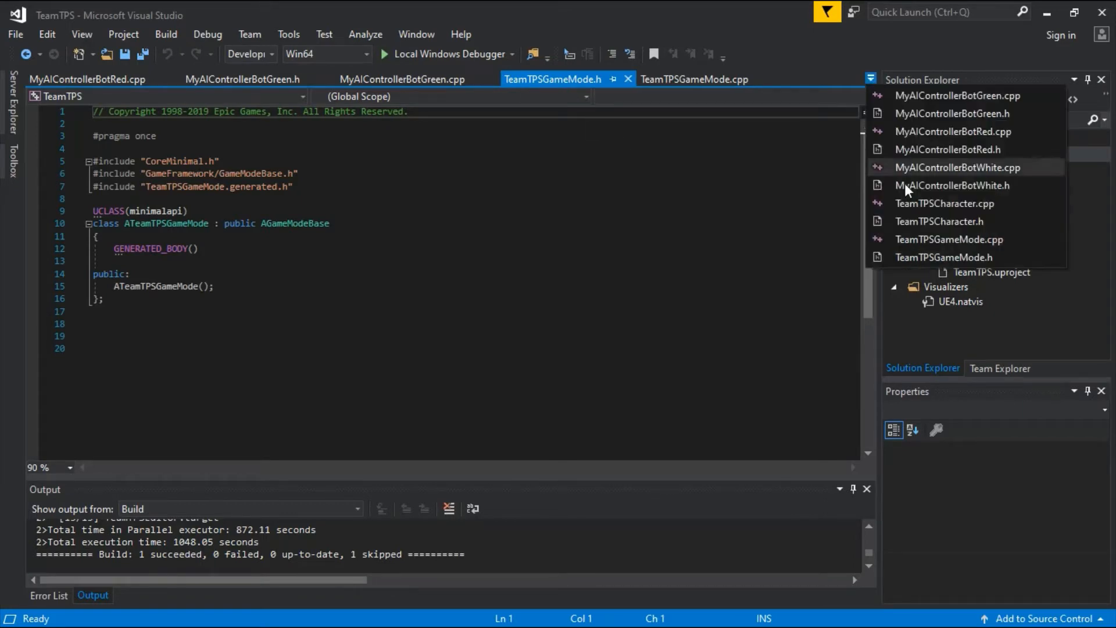
click(933, 242)
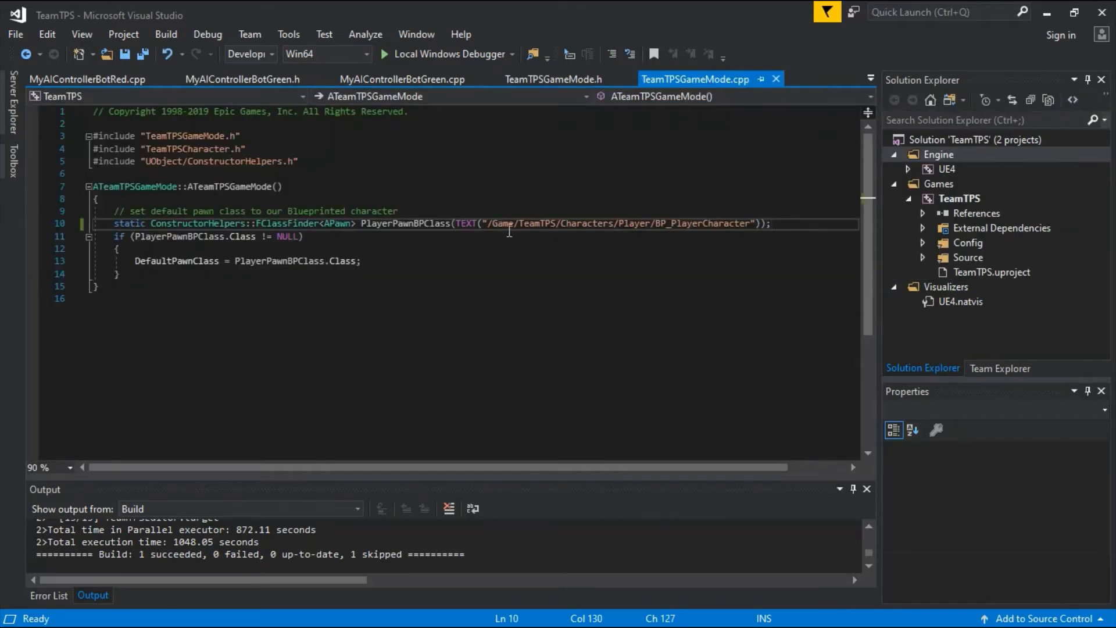
drag(488, 223, 750, 225)
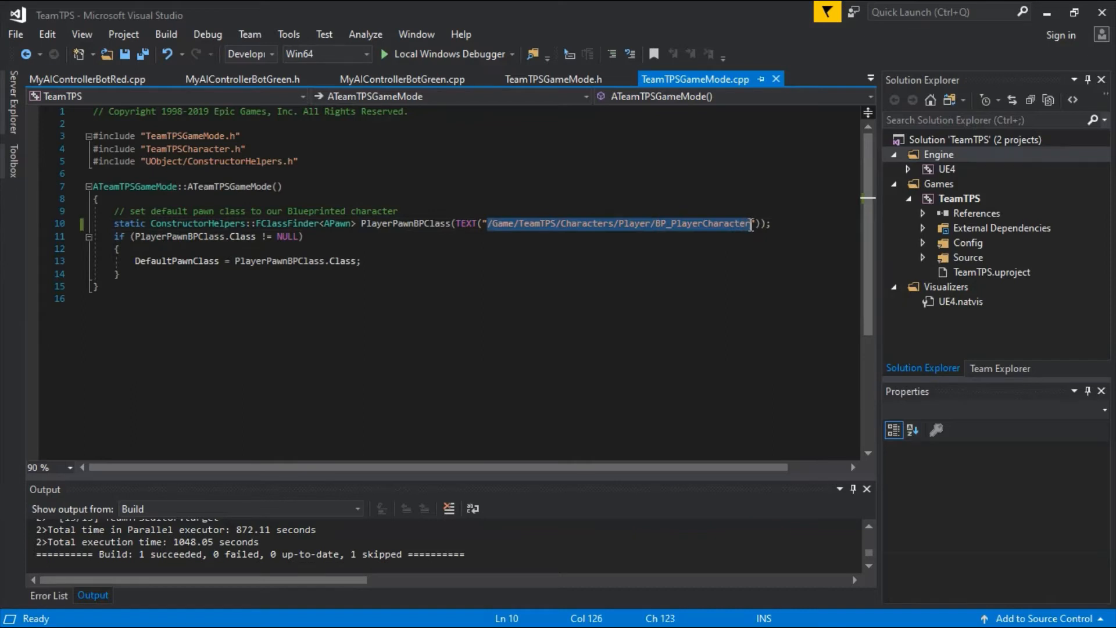
double_click(749, 225)
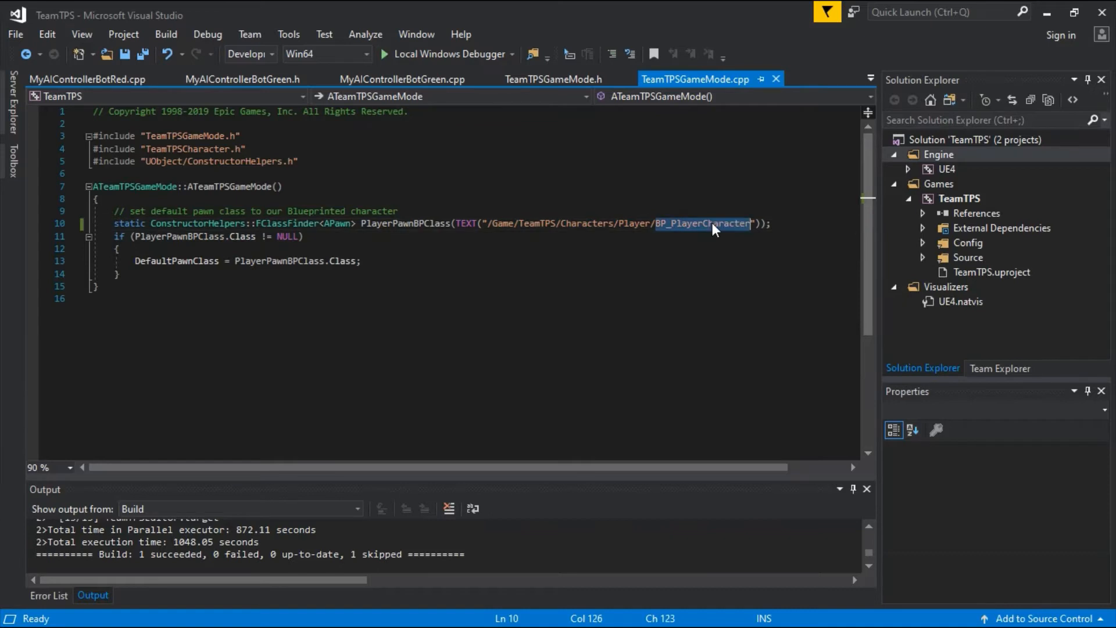
key(End)
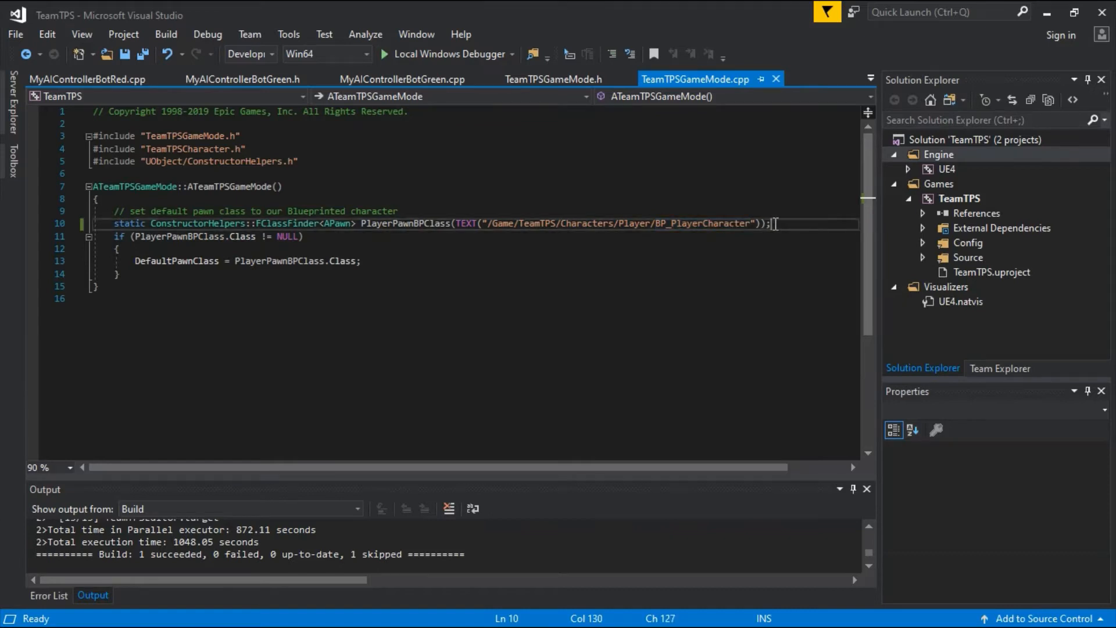
Open TeamTPSCharacter.h and examine the team additions: the GenericTeamAgentInterface include, the inherited interface, TeamId and GetGenericTeamId.
click(870, 78)
click(943, 222)
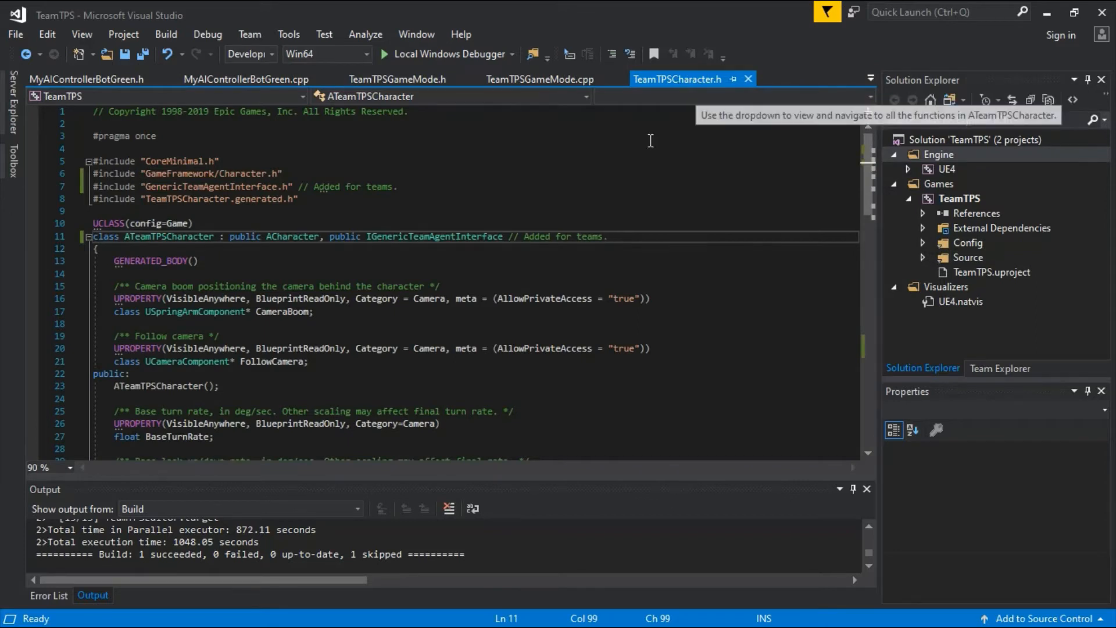
click(87, 186)
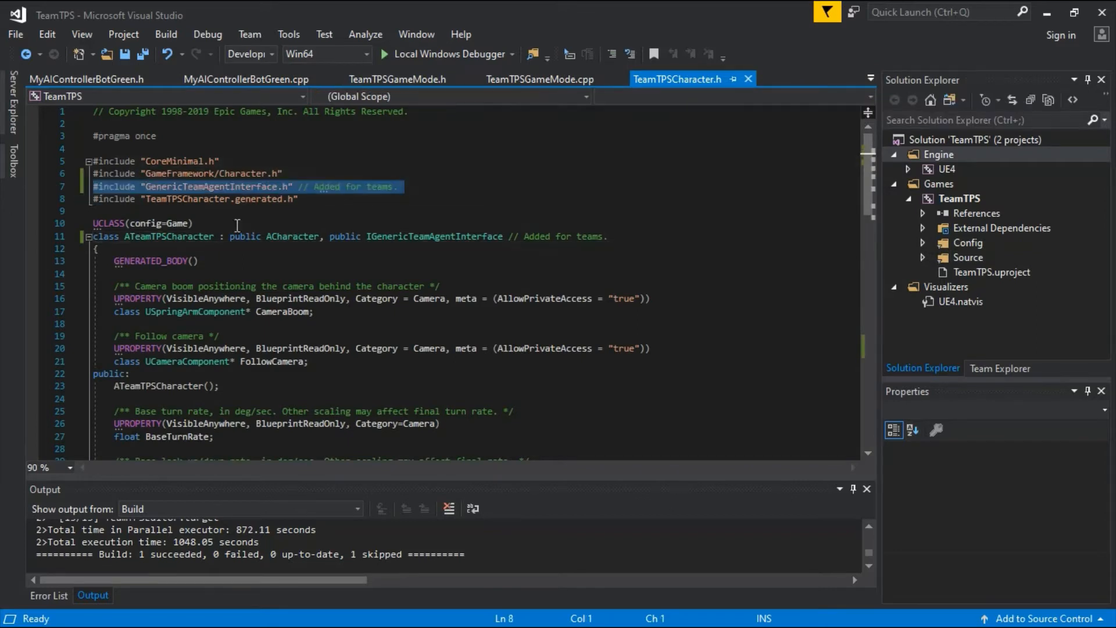
drag(320, 237, 624, 233)
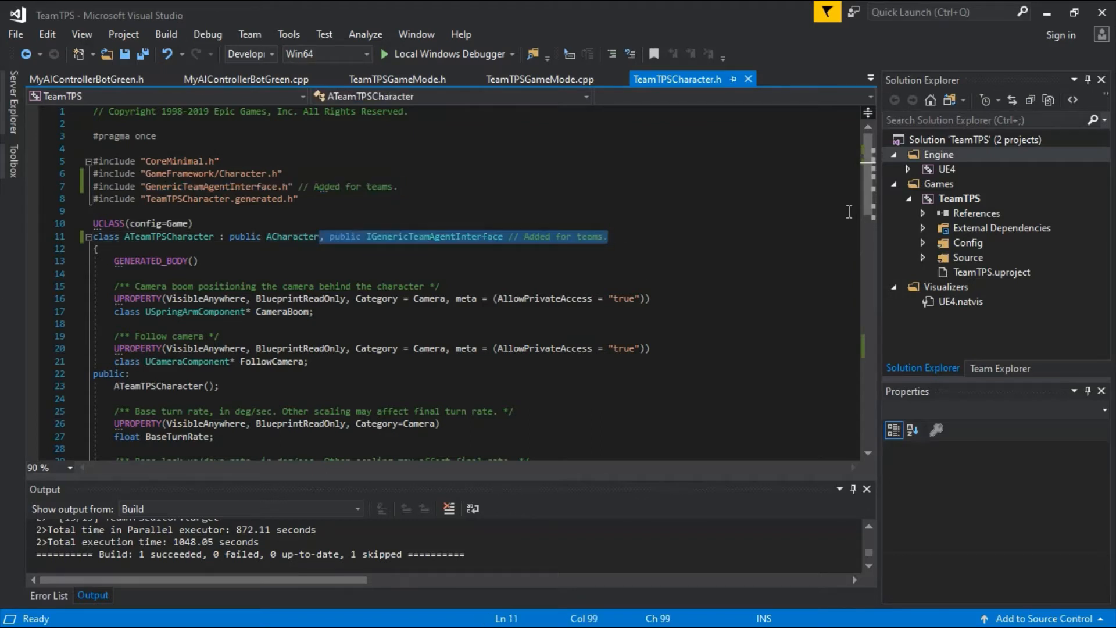
drag(868, 194, 867, 357)
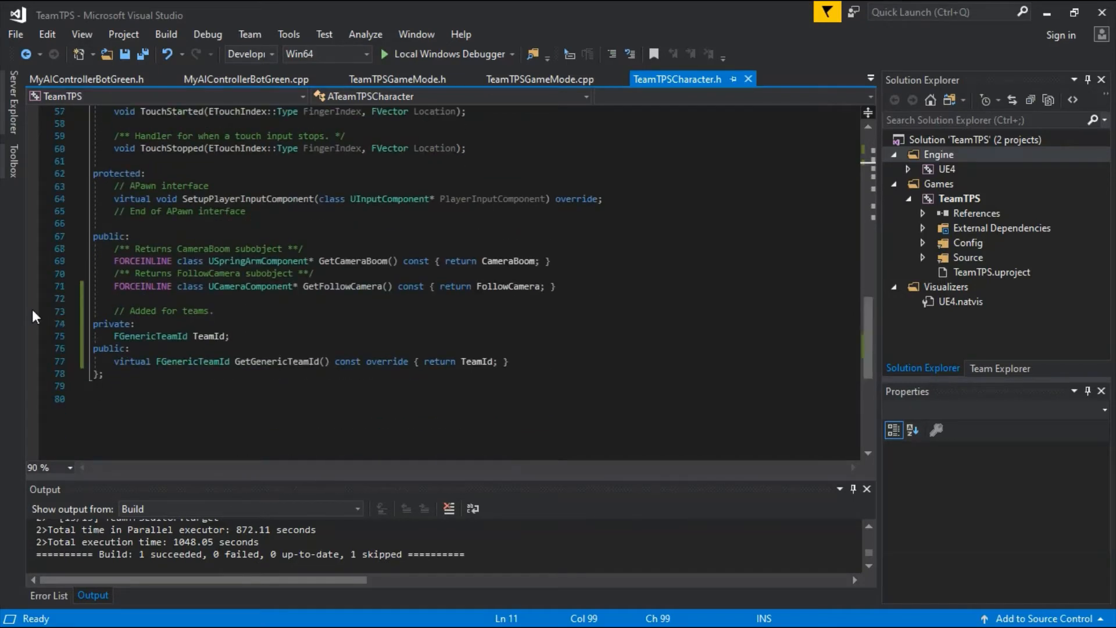
drag(64, 314, 59, 365)
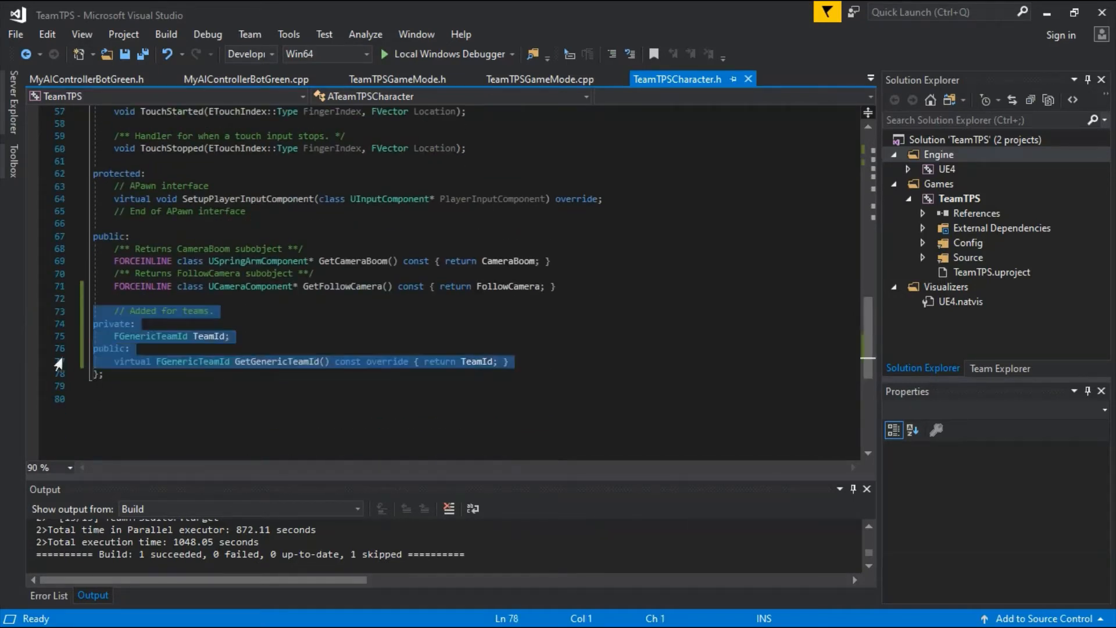
click(140, 376)
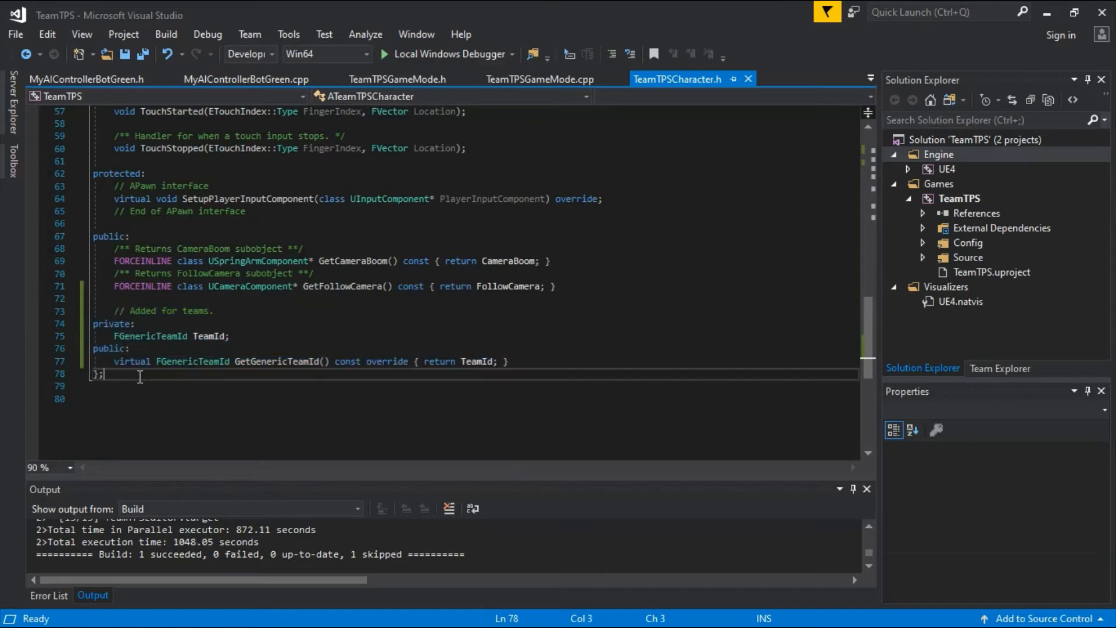
Open TeamTPSCharacter.cpp and examine the TeamId assignment at the end of the ATeamTPSCharacter constructor.
click(871, 79)
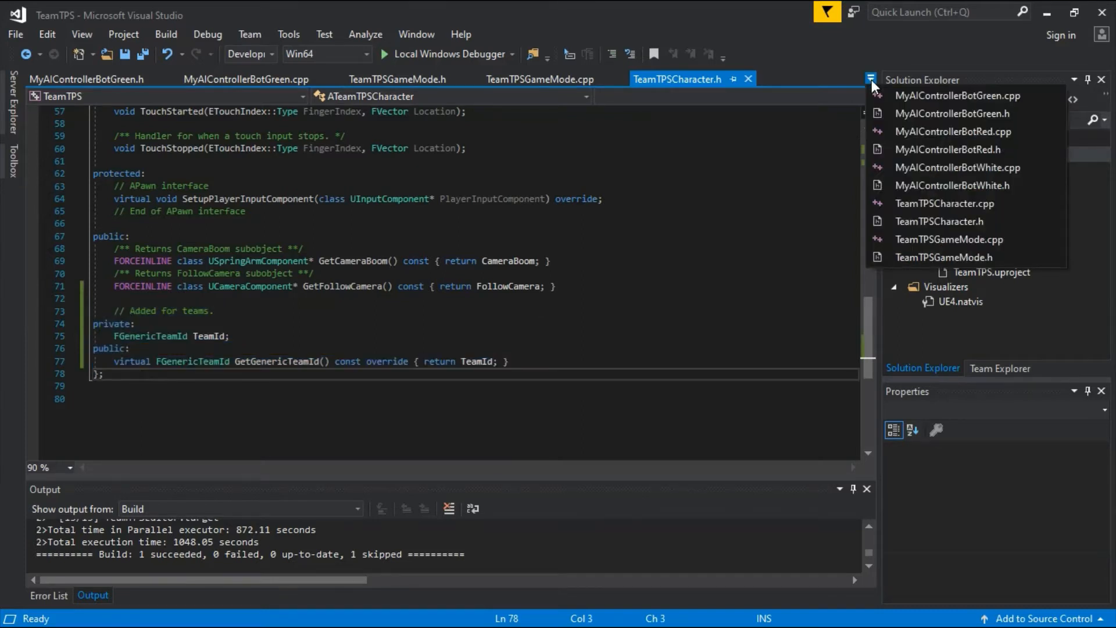
click(951, 204)
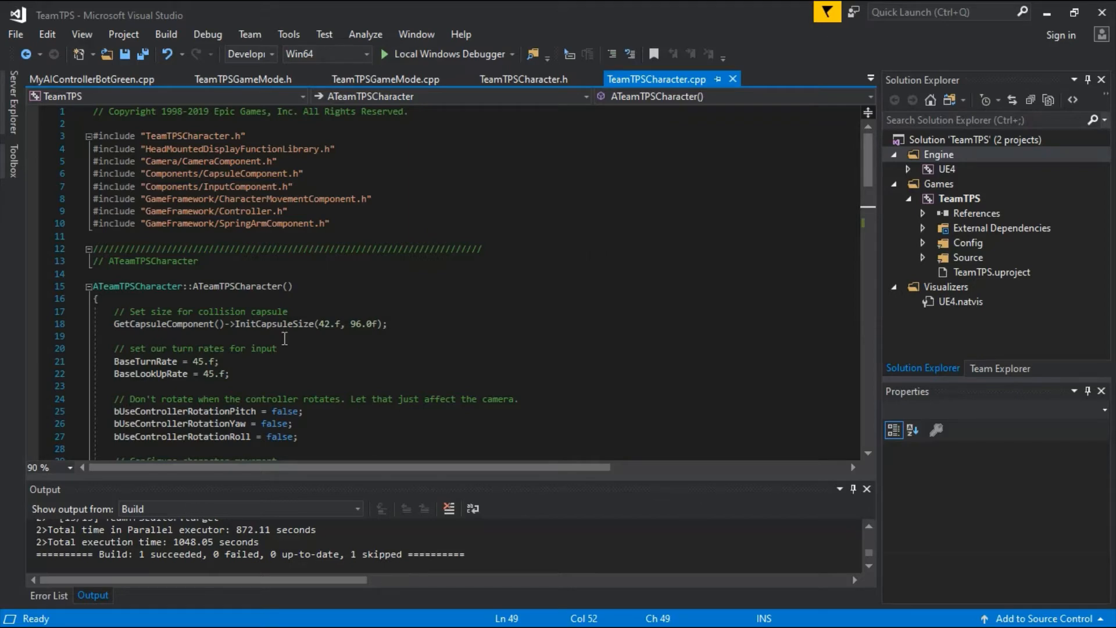
drag(863, 165, 845, 225)
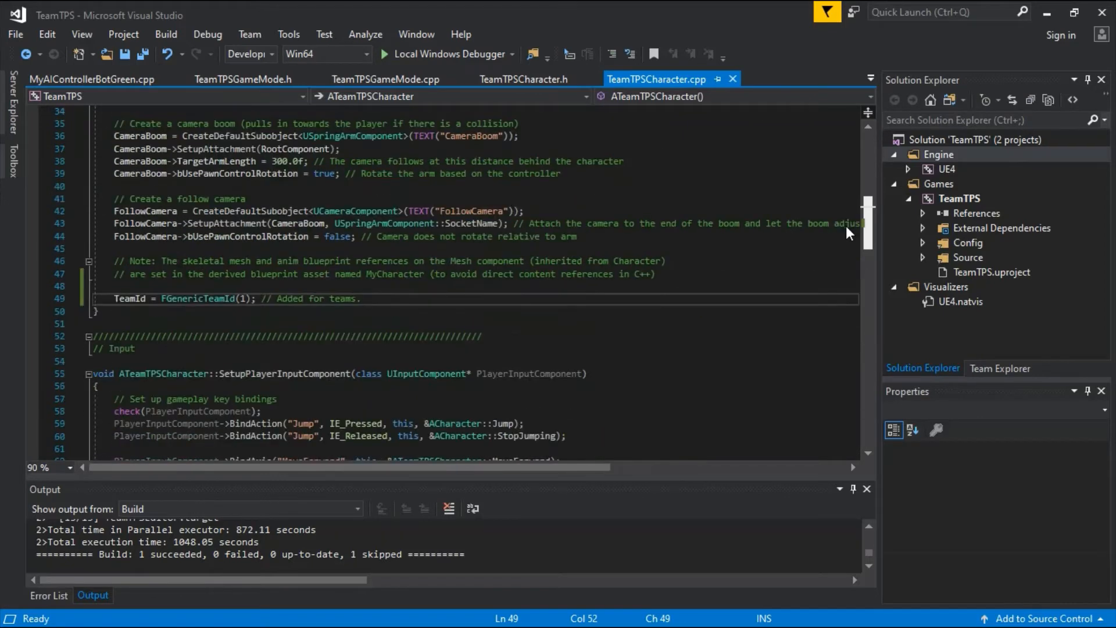
click(81, 298)
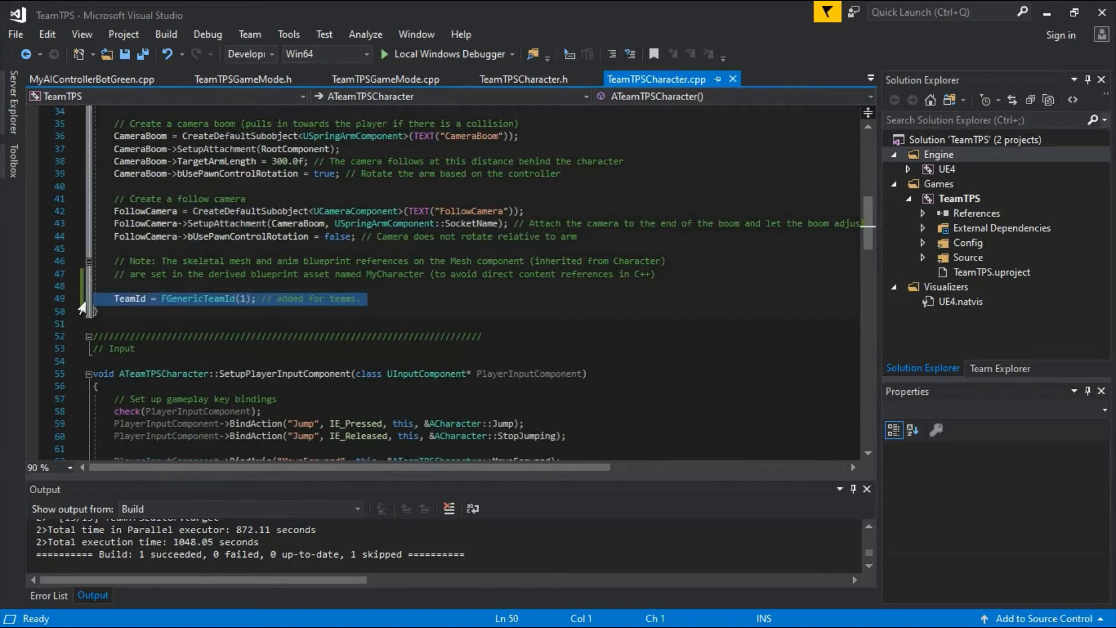
click(321, 317)
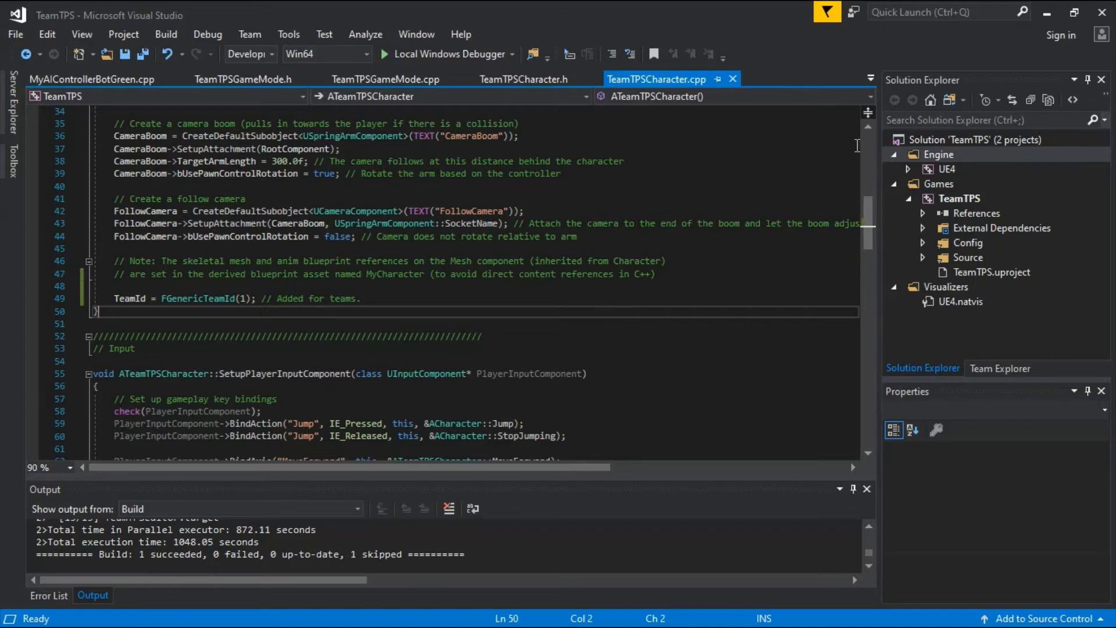
Open MyAIControllerBotWhite.h and examine the Blueprintable class specifier and the added constructor, TeamId and team attitude declarations.
click(870, 77)
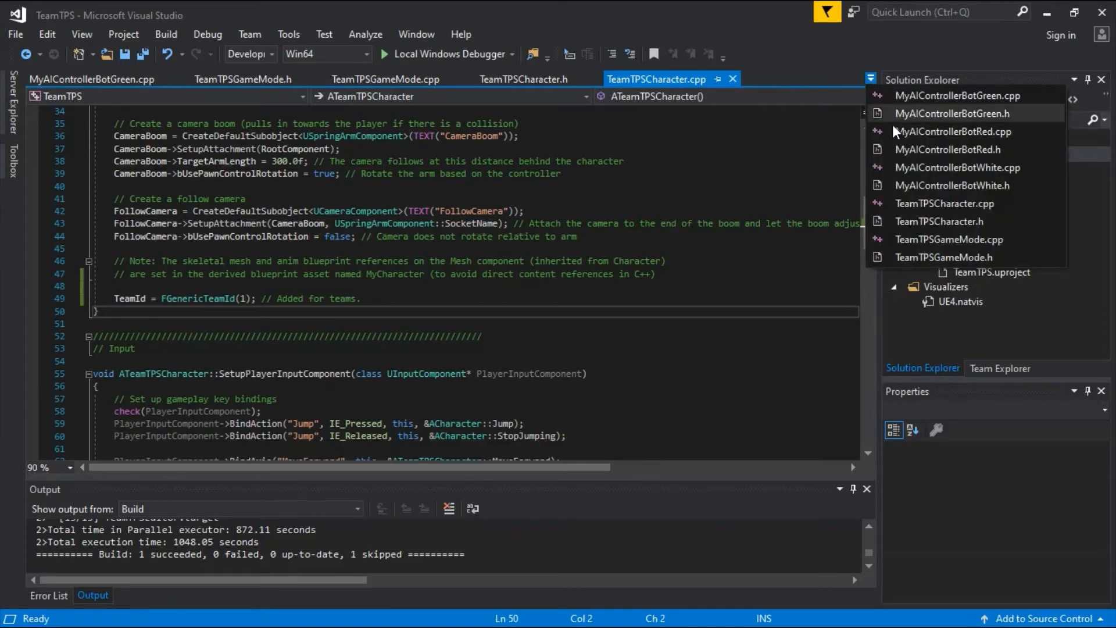
click(916, 186)
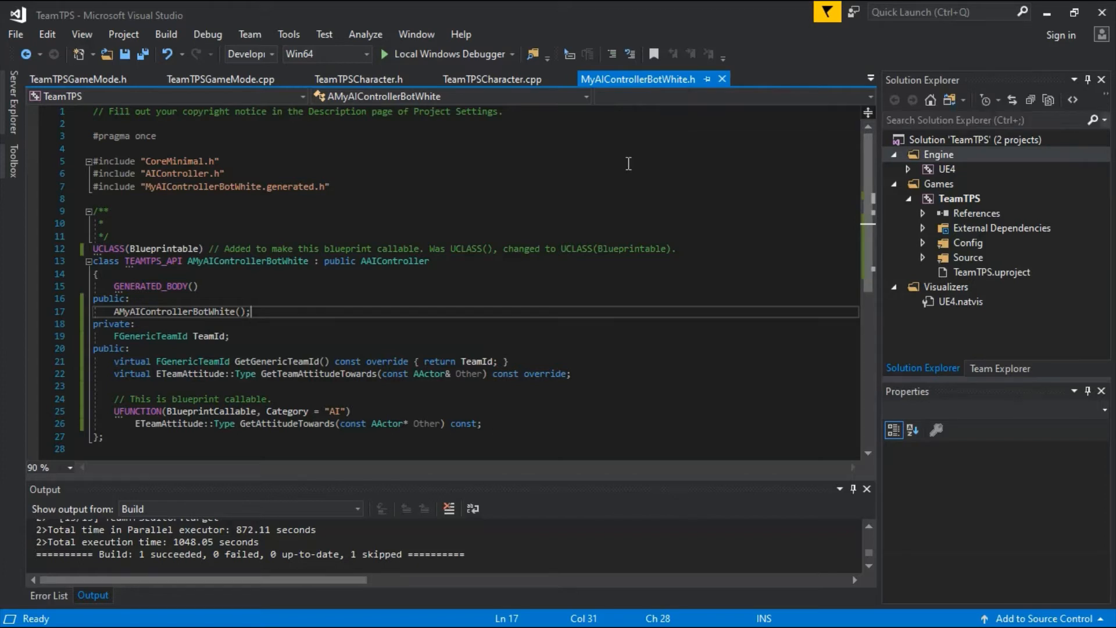
double_click(155, 249)
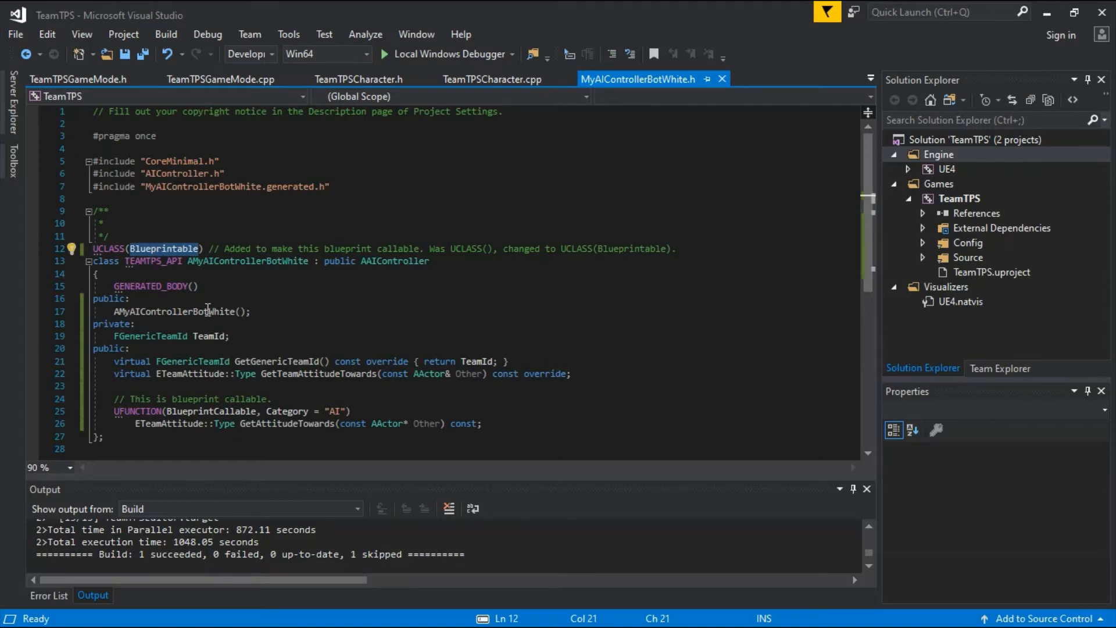
drag(61, 299, 53, 429)
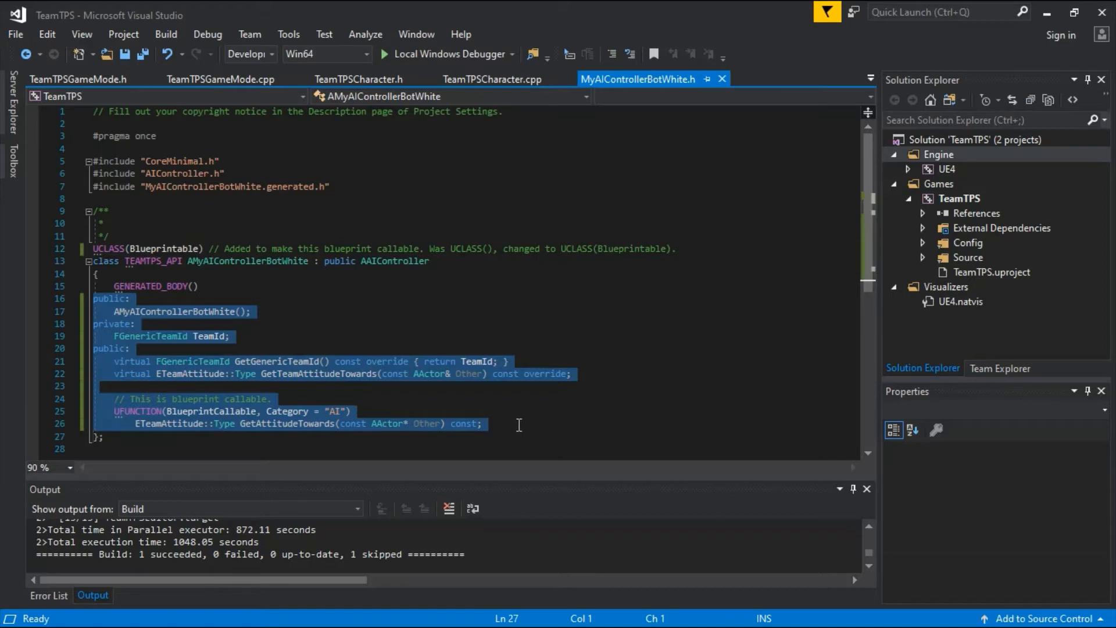
click(479, 443)
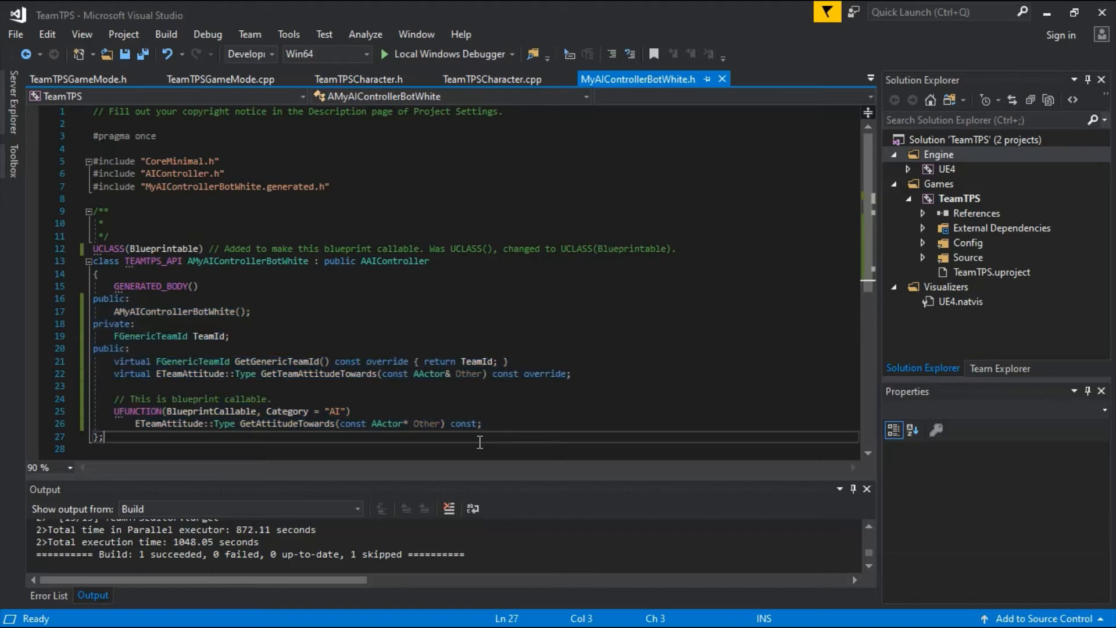
Open MyAIControllerBotWhite.cpp and examine the commented GameEngine include, the constructor, GetTeamAttitudeTowards and the Blueprint-callable GetAttitudeTowards function.
click(871, 78)
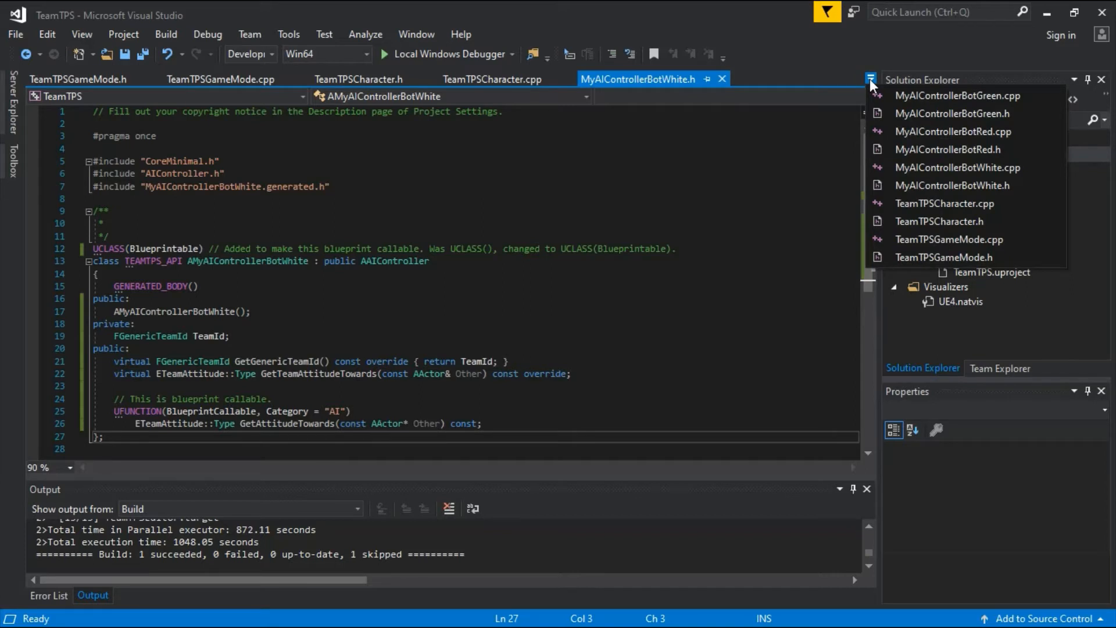
click(943, 166)
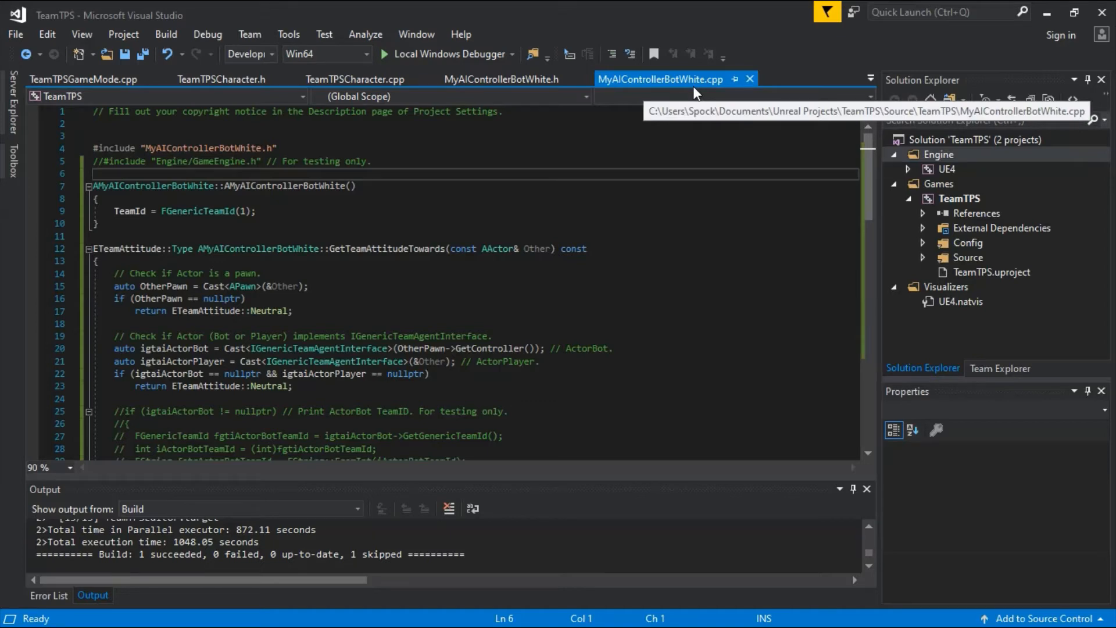
click(76, 164)
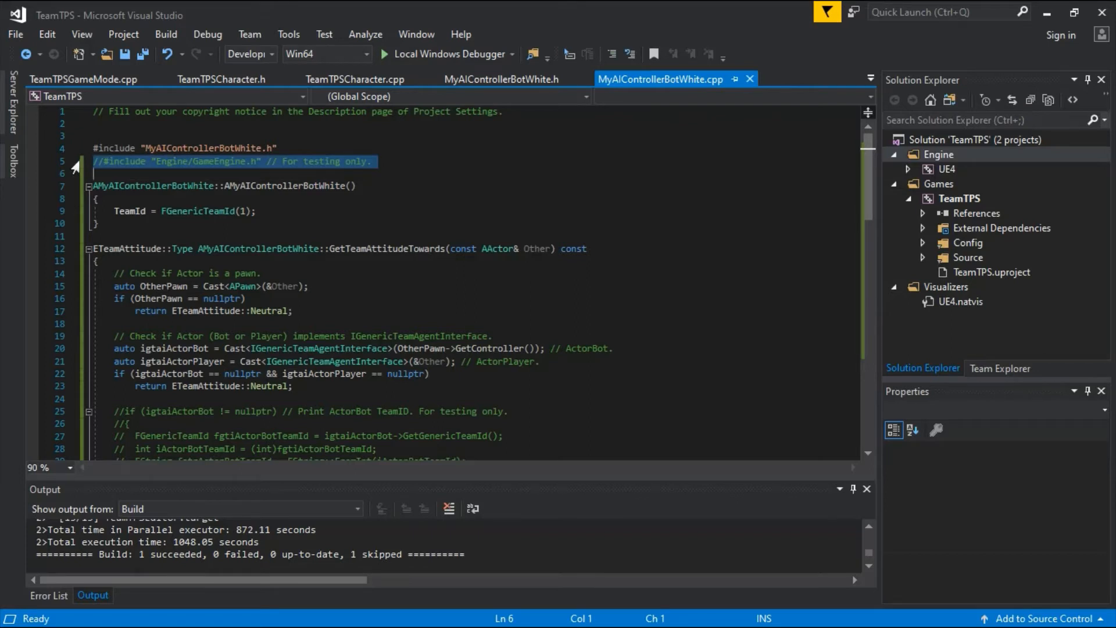
click(403, 161)
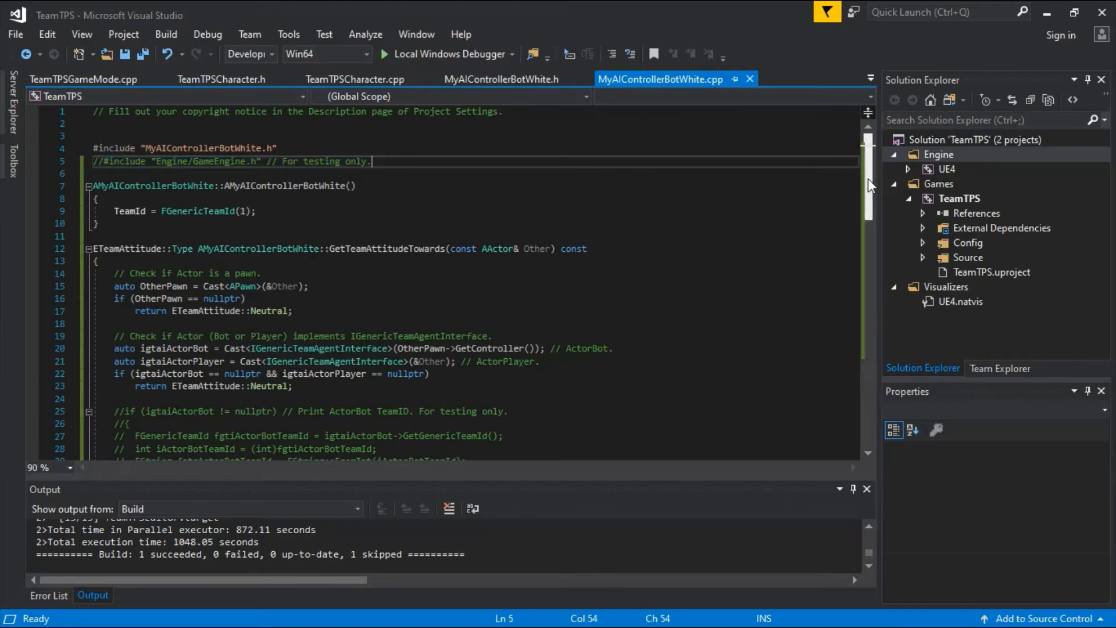
drag(867, 179, 864, 231)
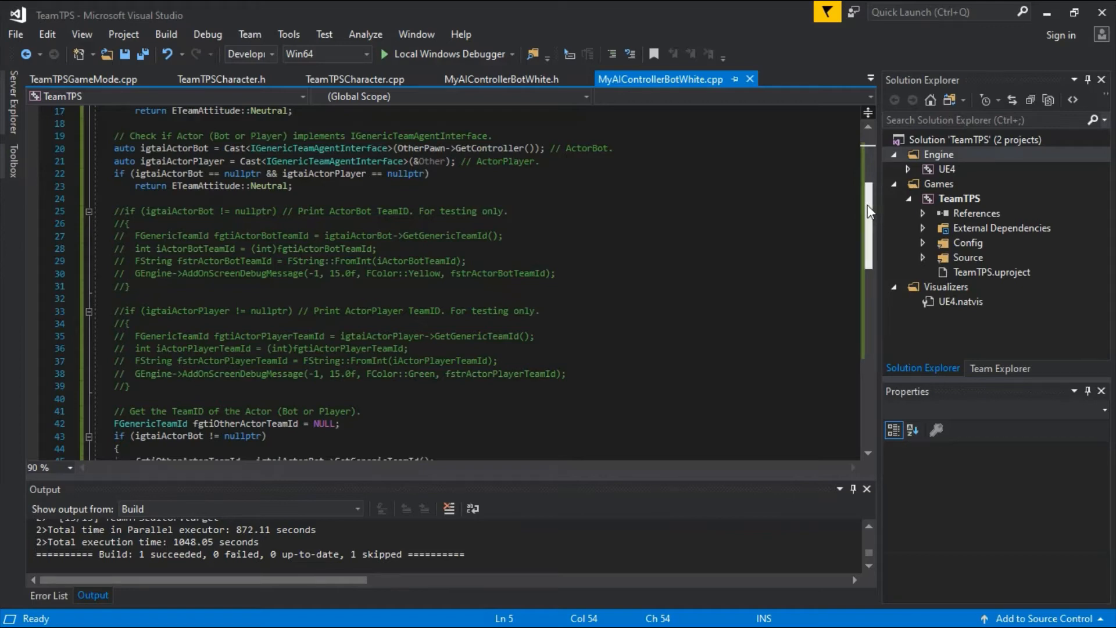
drag(867, 205, 857, 265)
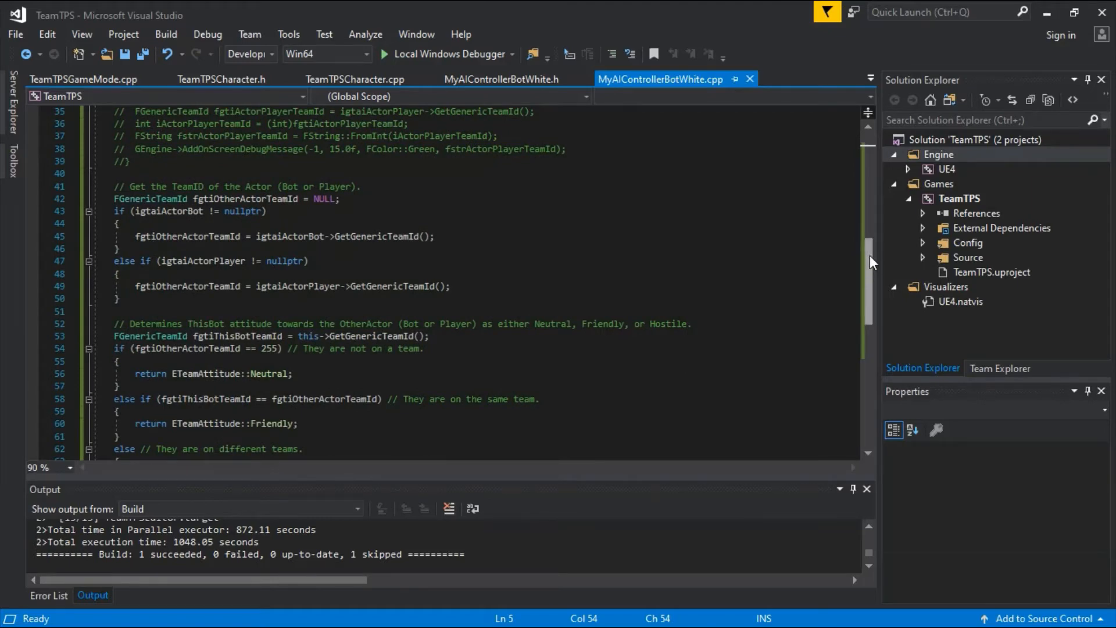
drag(870, 255, 872, 294)
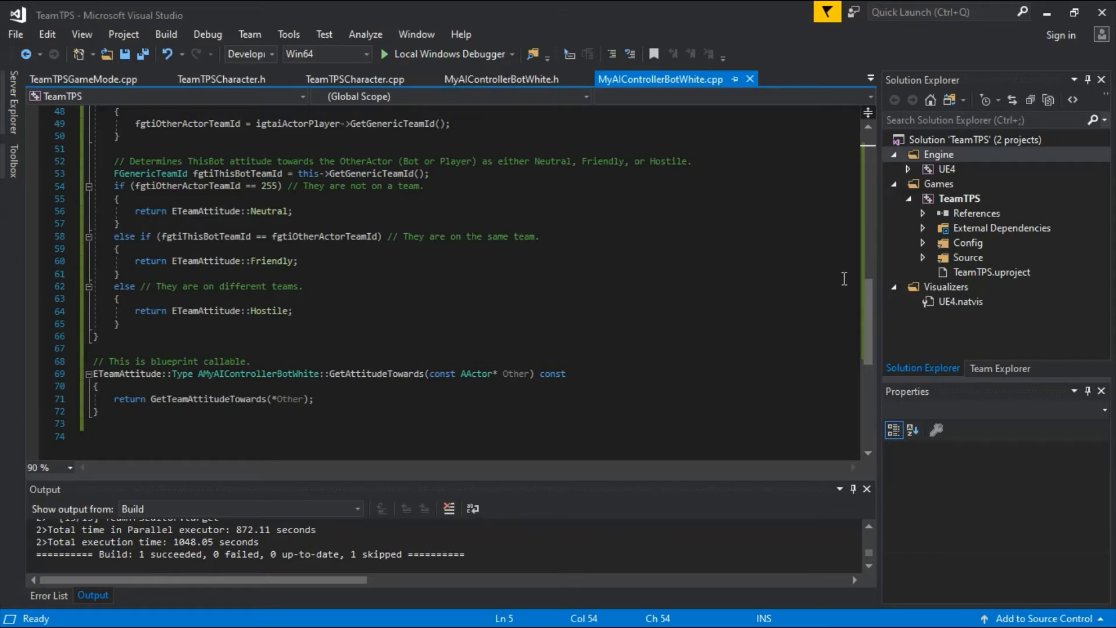
Open MyAIControllerBotRed.cpp and examine the TeamId assignment in its constructor.
click(870, 78)
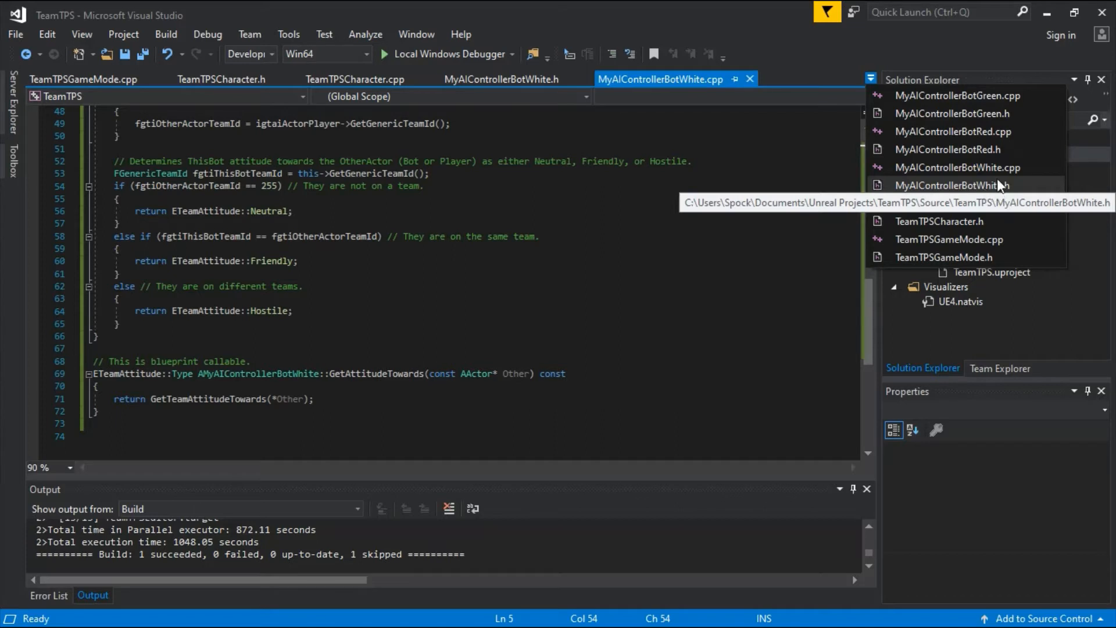
click(985, 132)
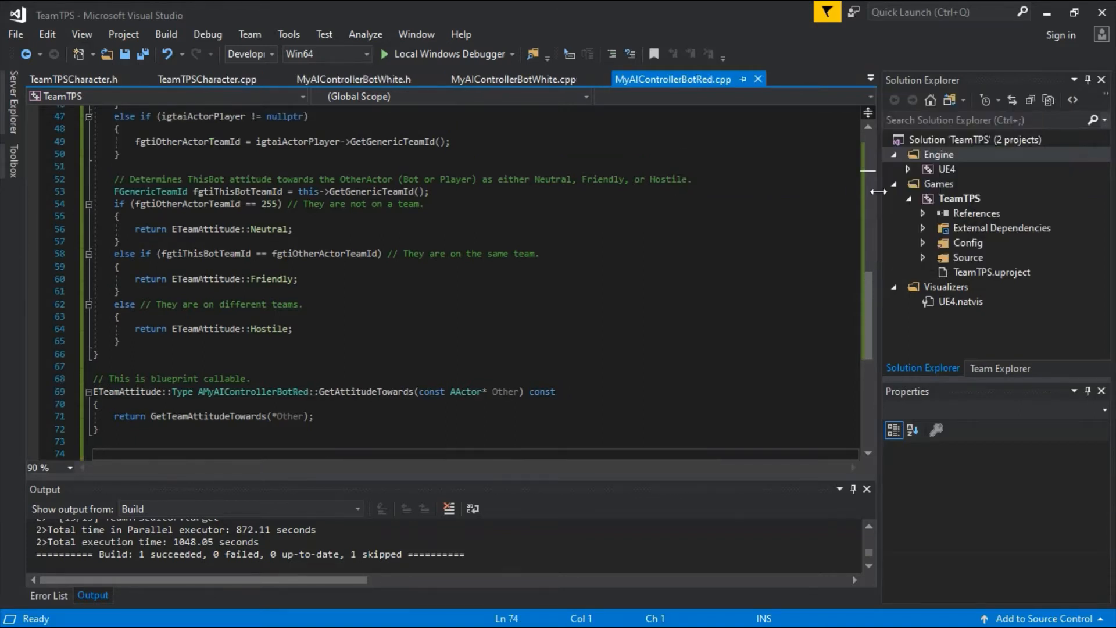
click(870, 300)
drag(871, 300, 872, 150)
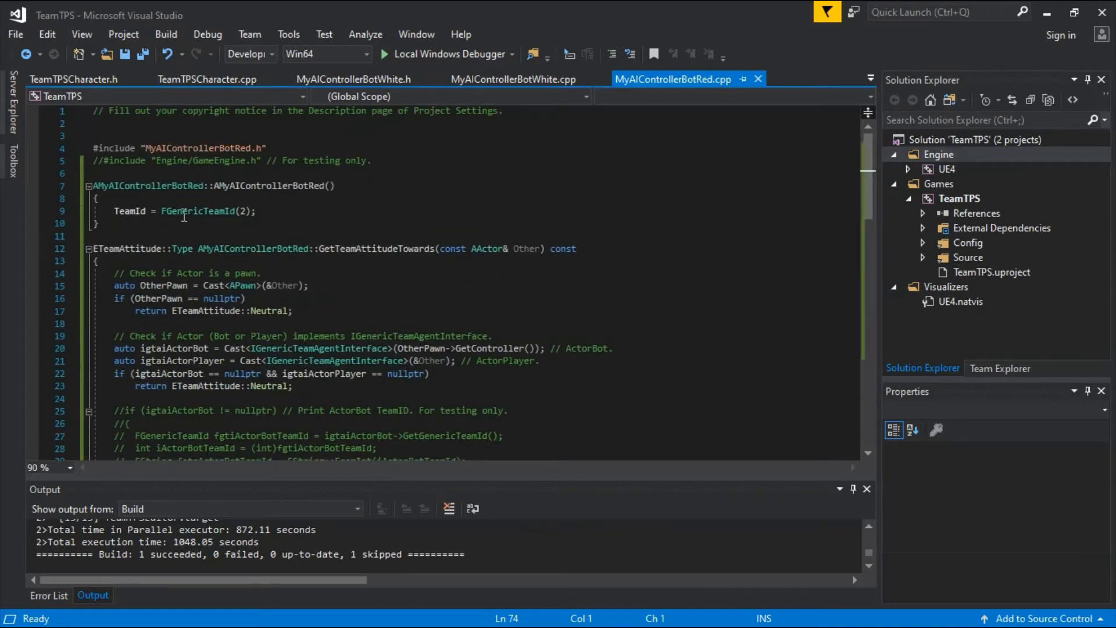
click(87, 210)
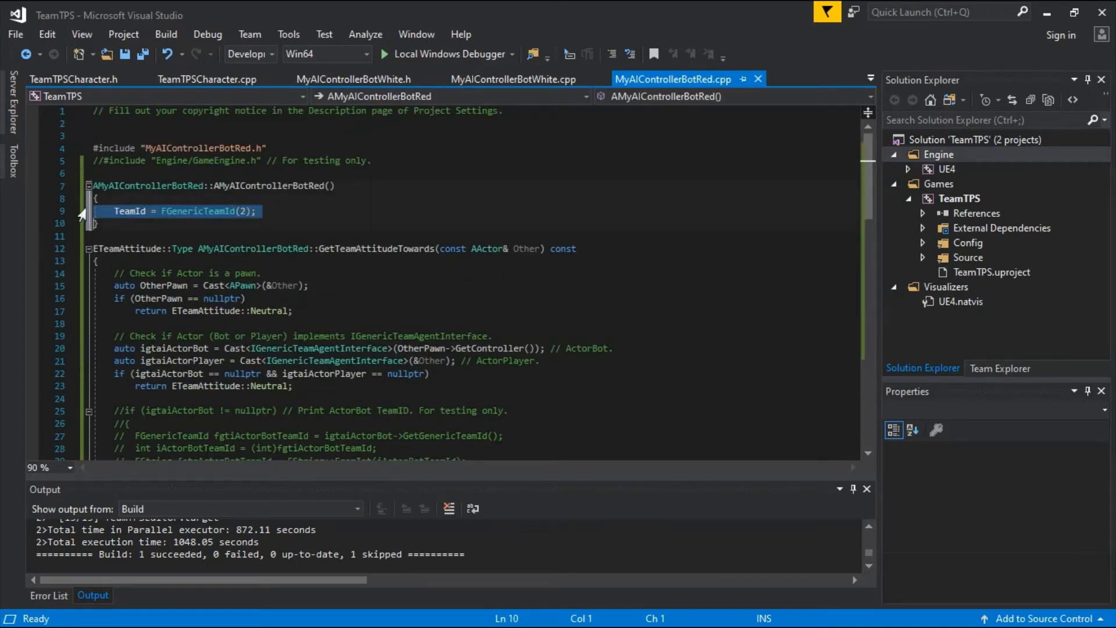
click(288, 211)
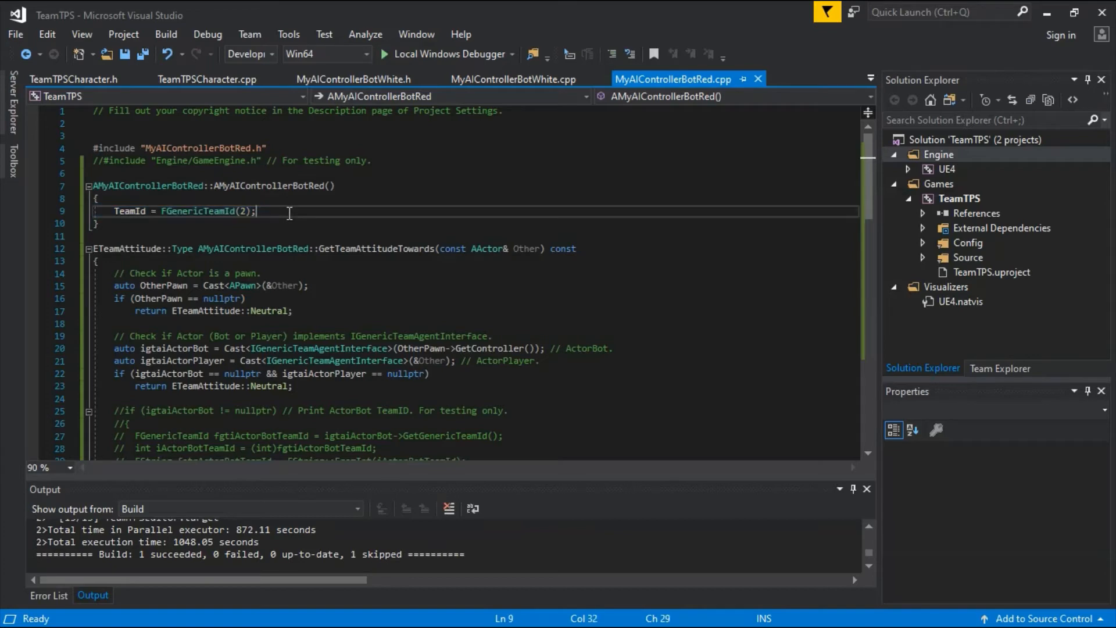
Open MyAIControllerBotGreen.cpp and examine the TeamId assignment in its constructor.
click(872, 76)
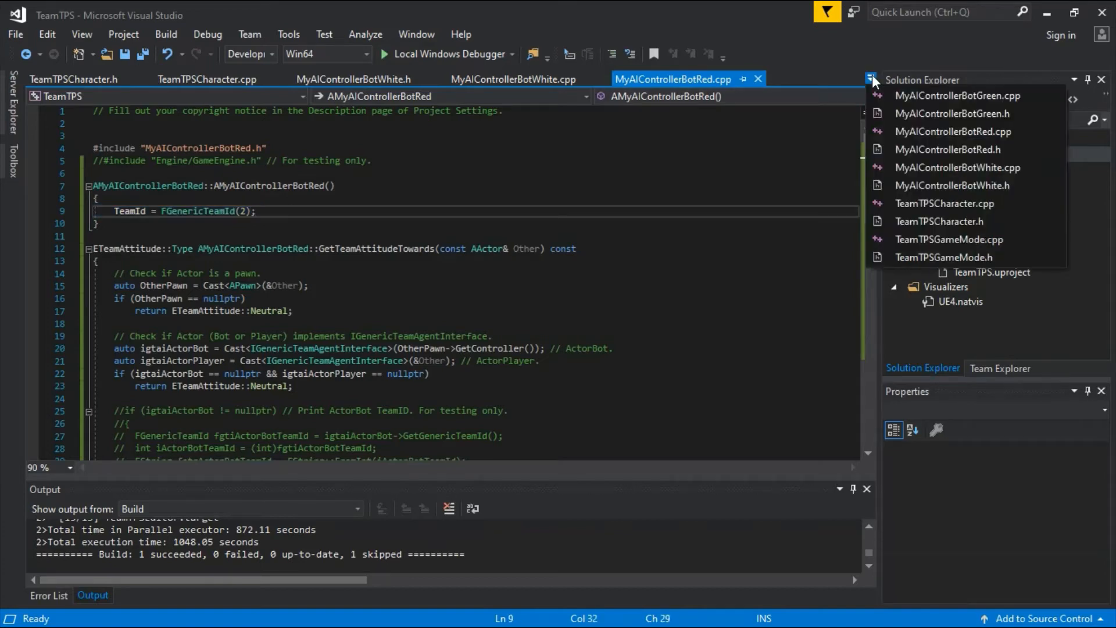
click(889, 94)
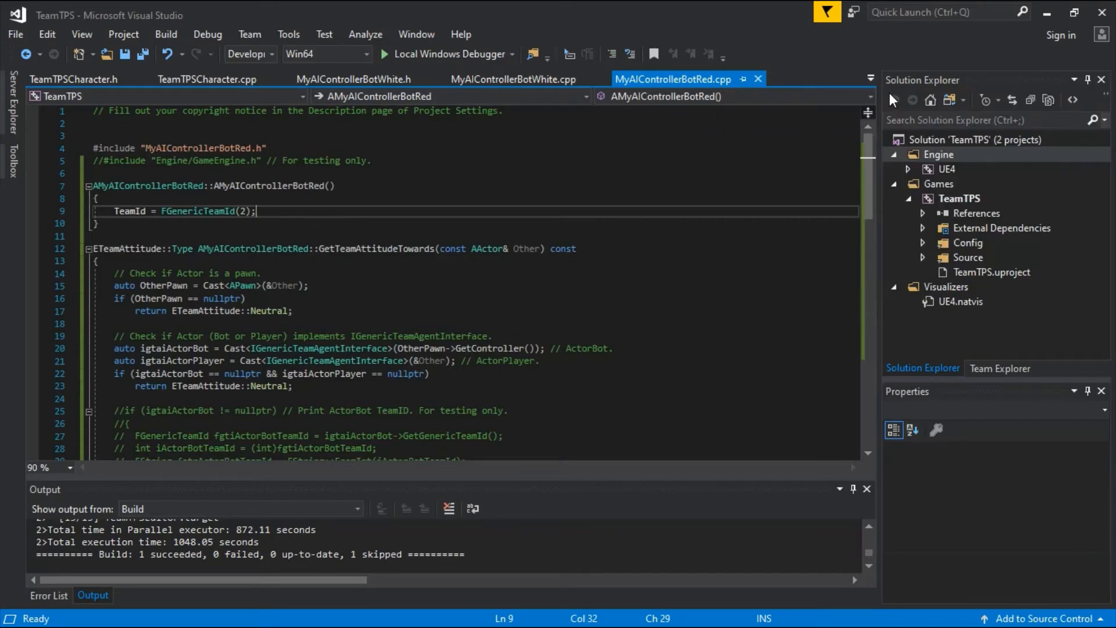
click(87, 216)
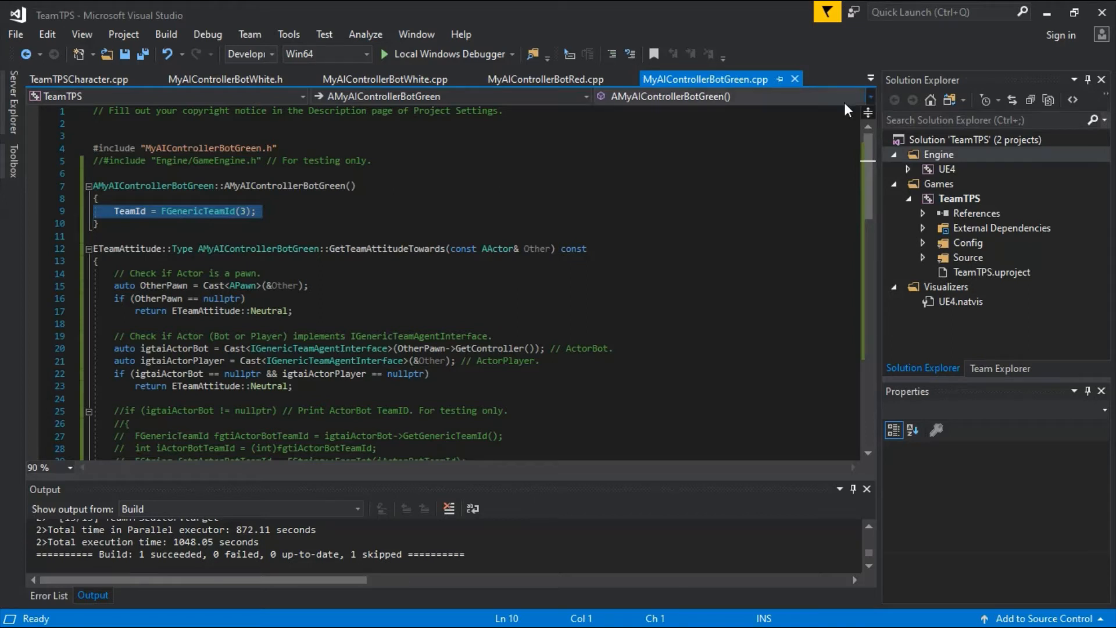
Return to MyAIControllerBotWhite.cpp and check the TeamId assignment in its constructor against the other bots.
click(870, 78)
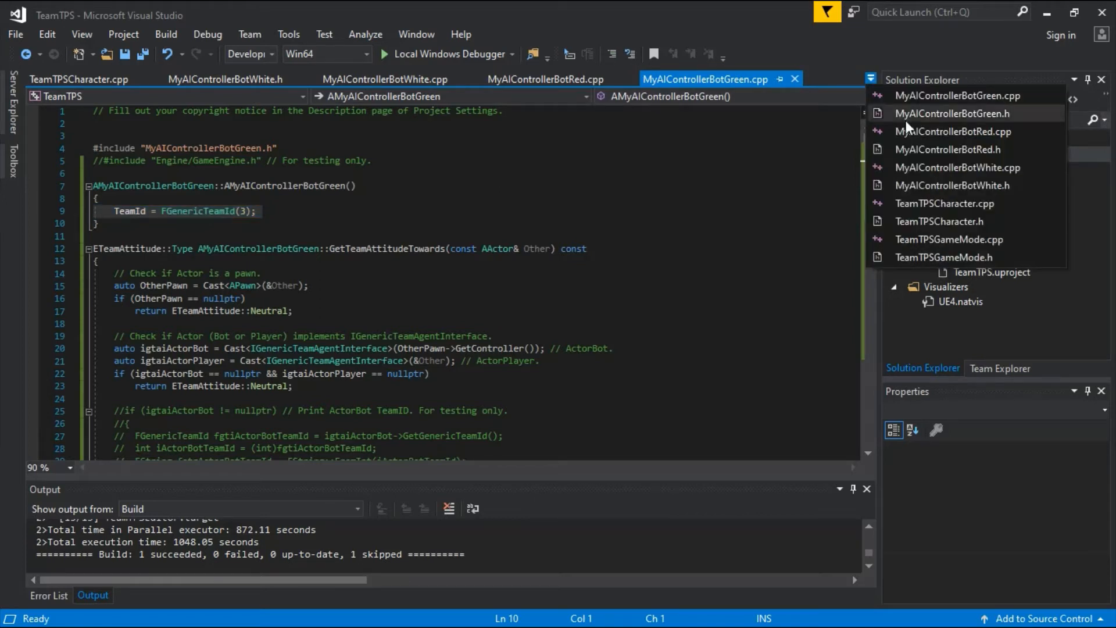
click(961, 167)
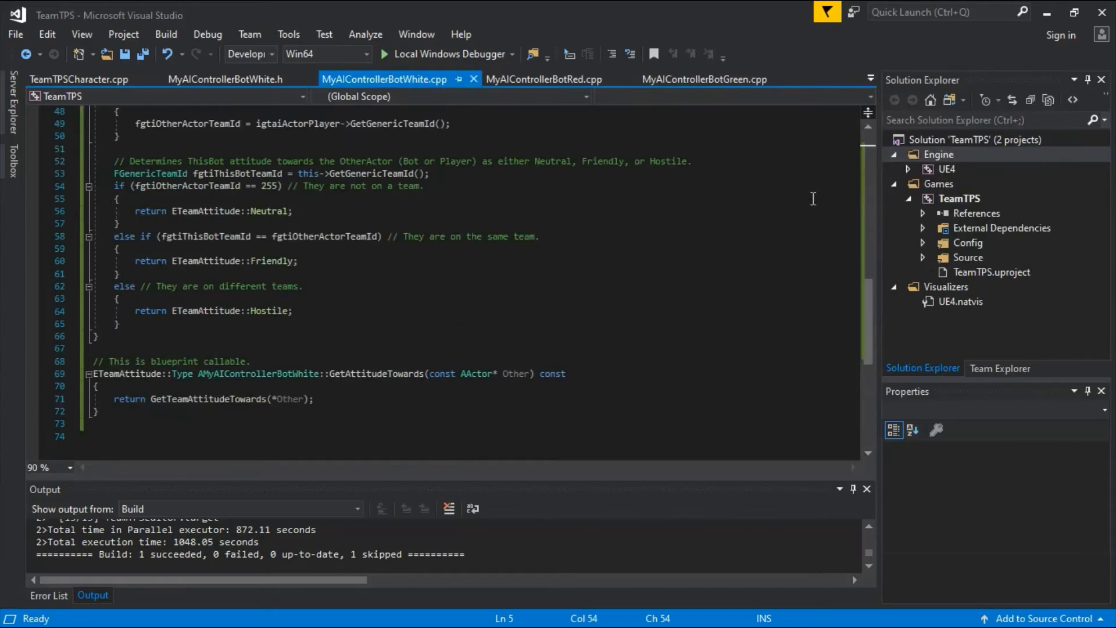
drag(870, 302, 875, 144)
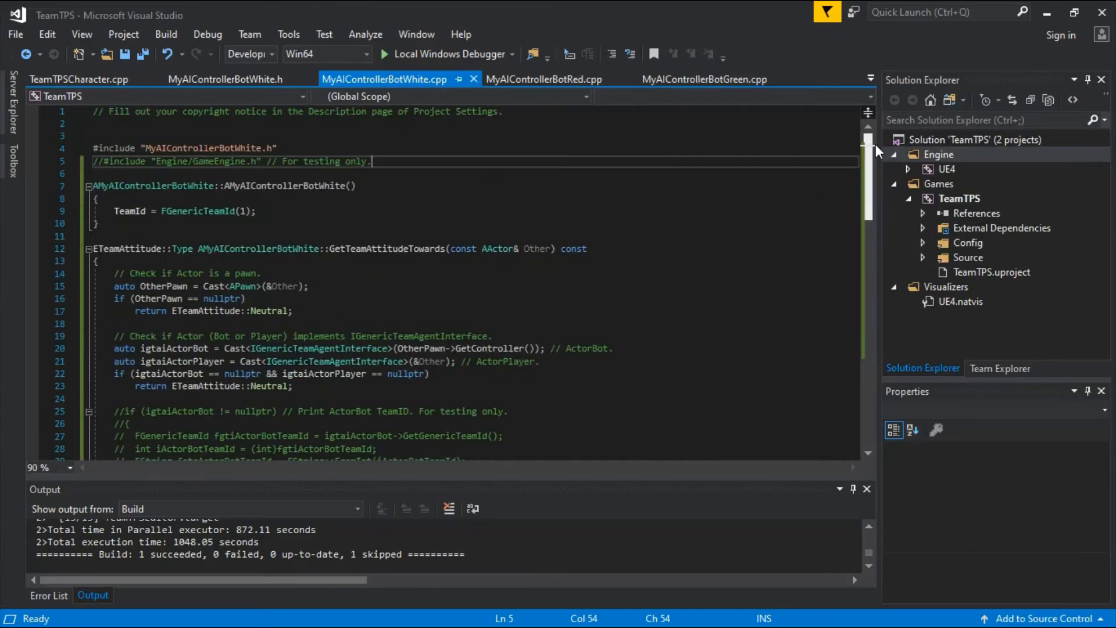
click(78, 215)
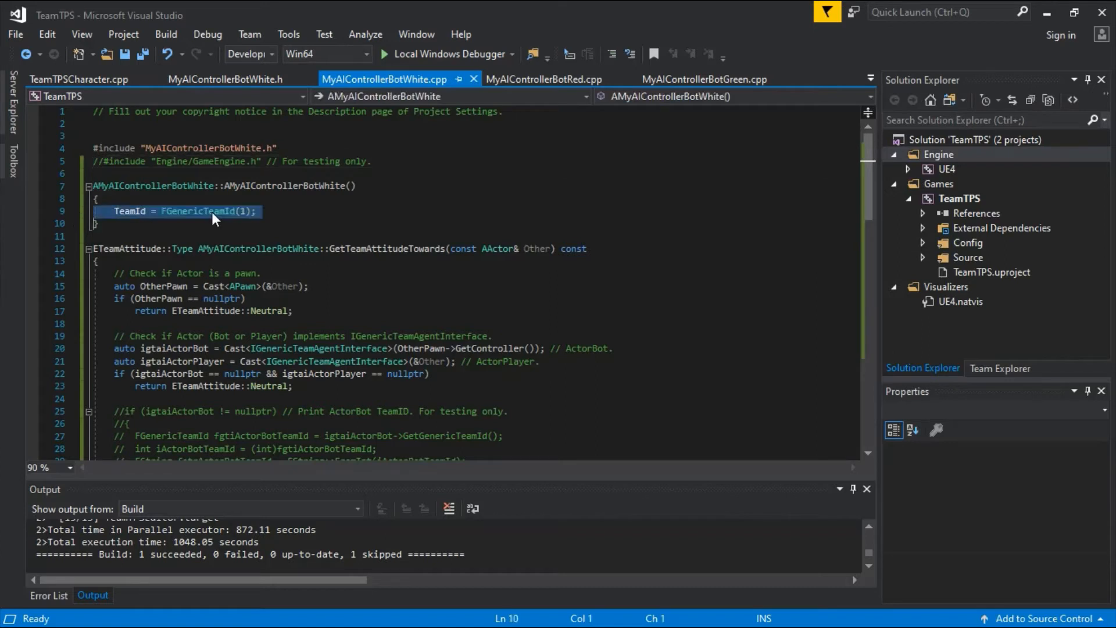
click(277, 214)
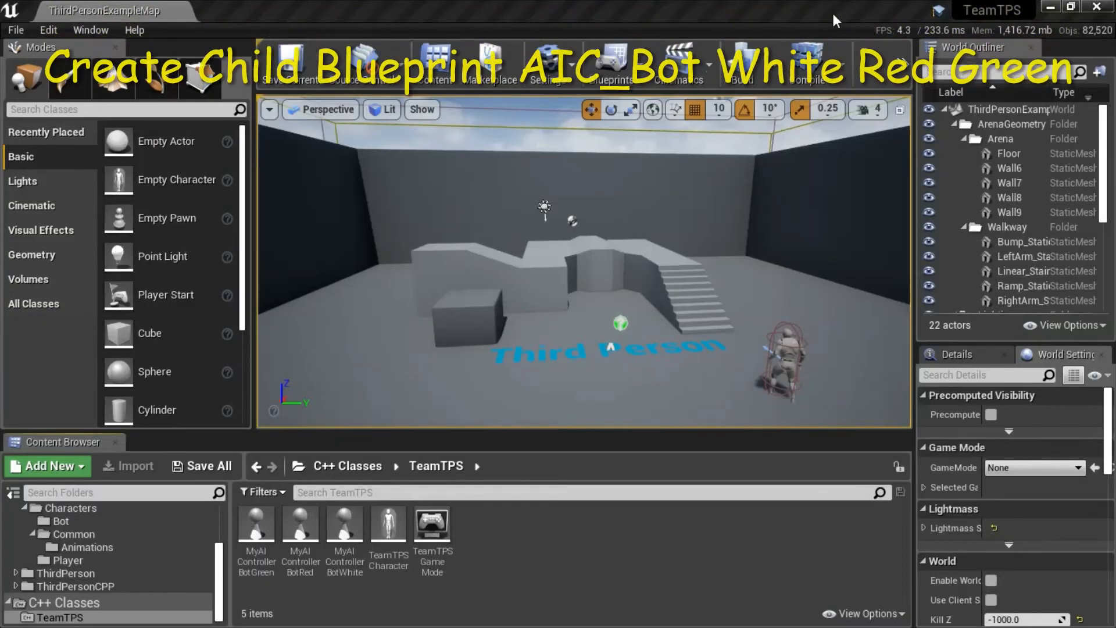
In the Unreal Editor, review the White, Red and Green bot AI controller classes and the Characters/Bot content folder.
click(345, 532)
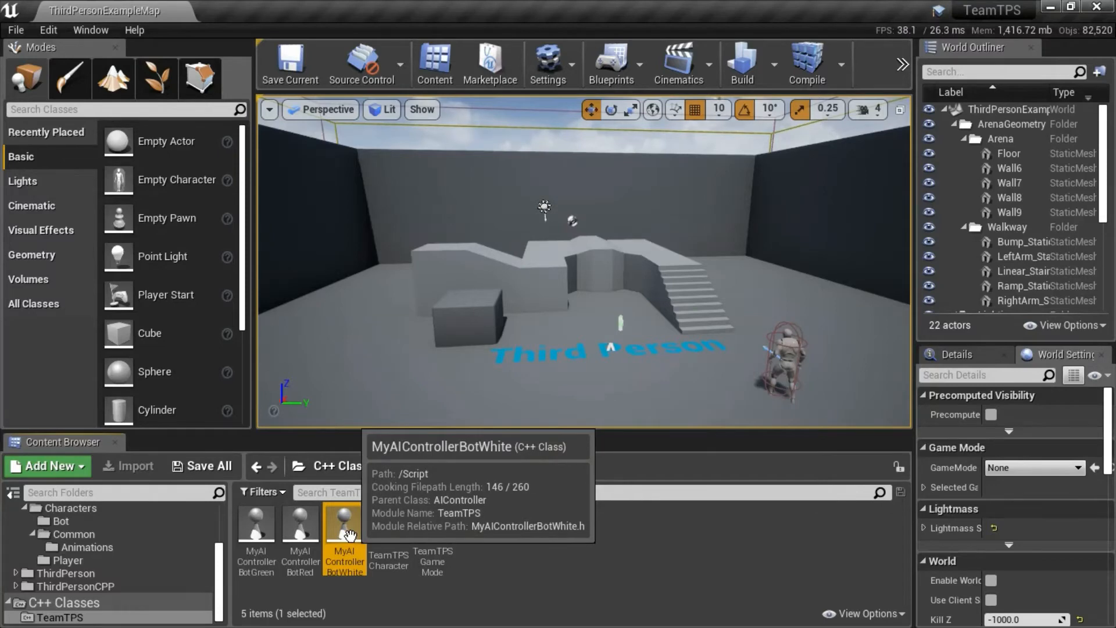
click(302, 532)
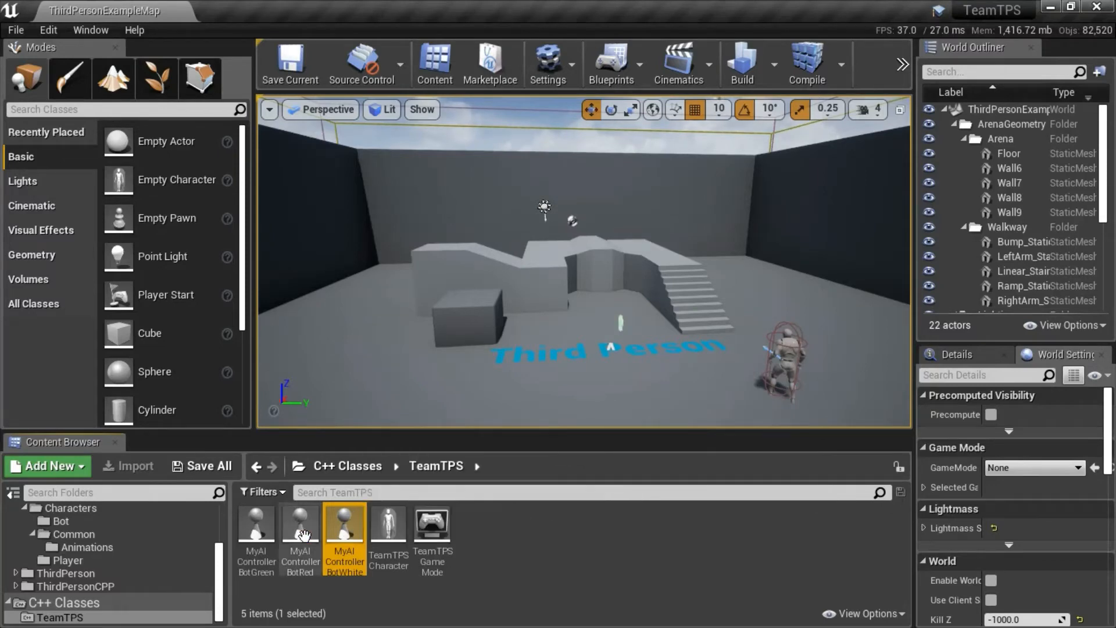
click(255, 529)
click(346, 531)
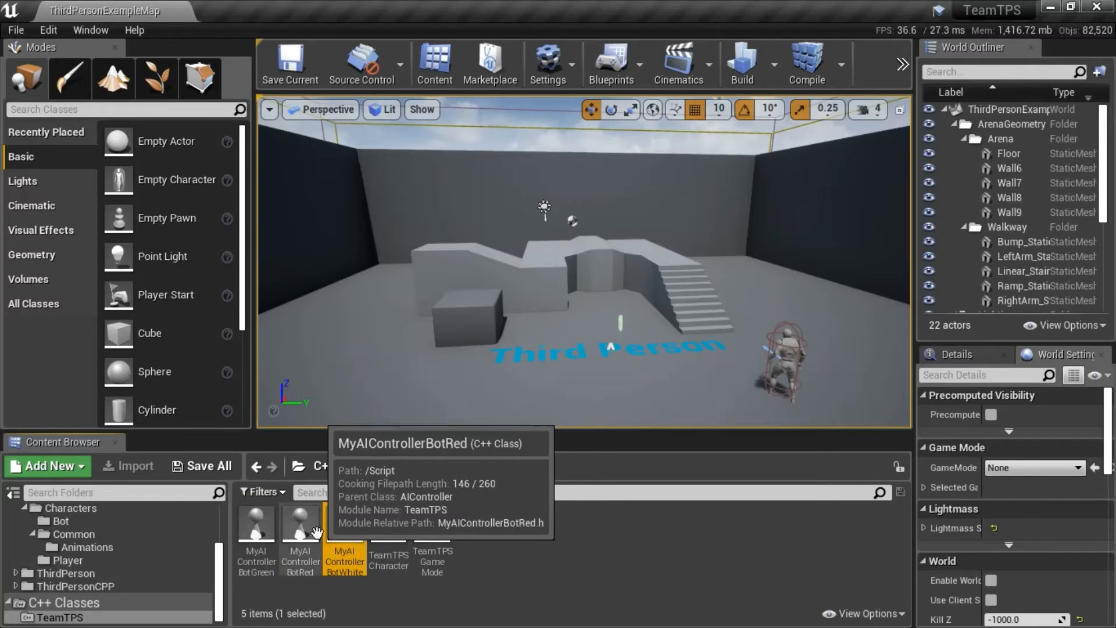
click(255, 526)
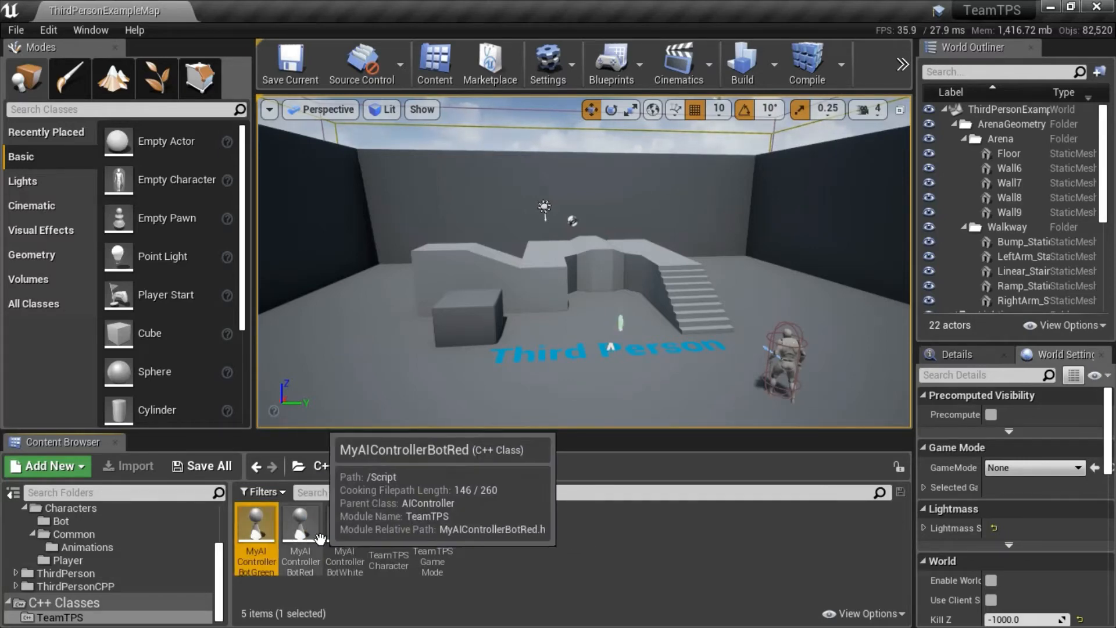
click(341, 534)
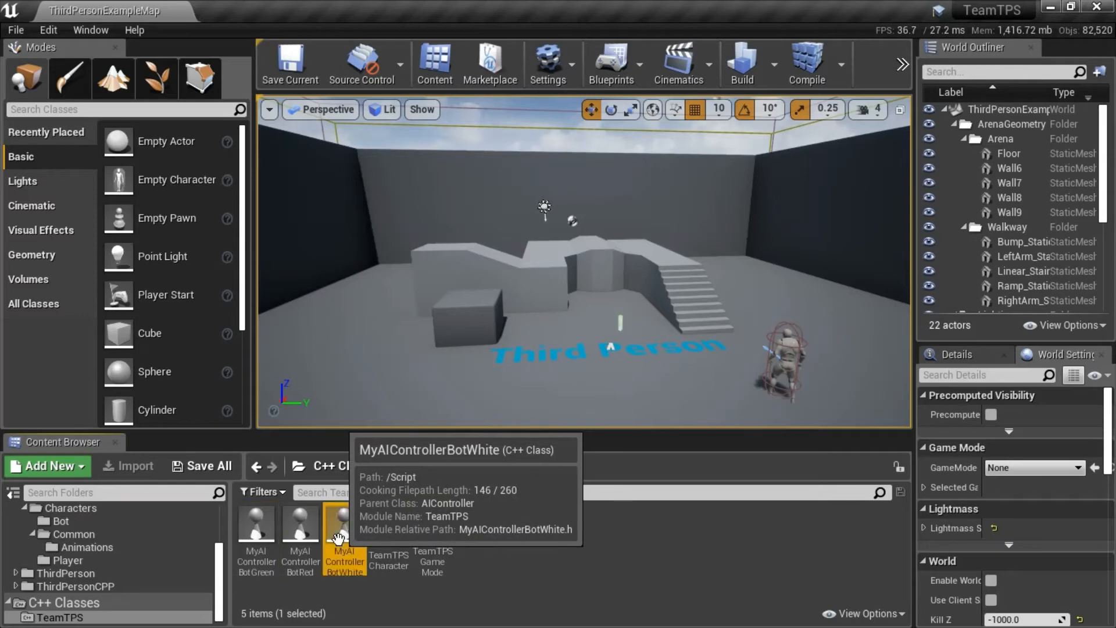
click(119, 524)
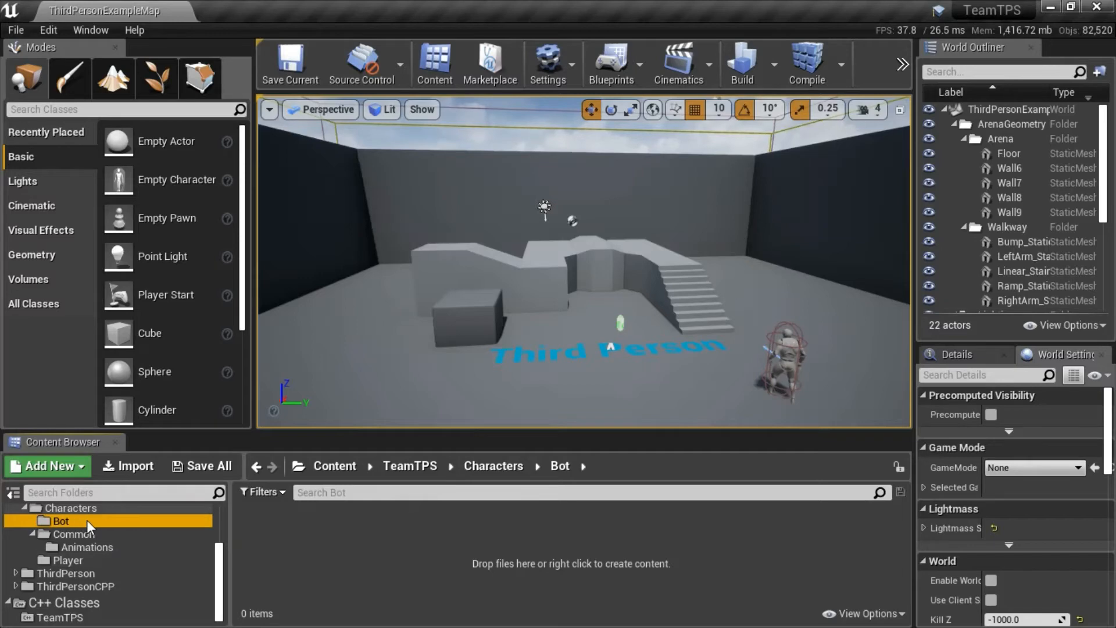
Start a new Blueprint class based on the C++ class MyAIControllerBotWhite and name it AIC_BotWhite.
click(162, 618)
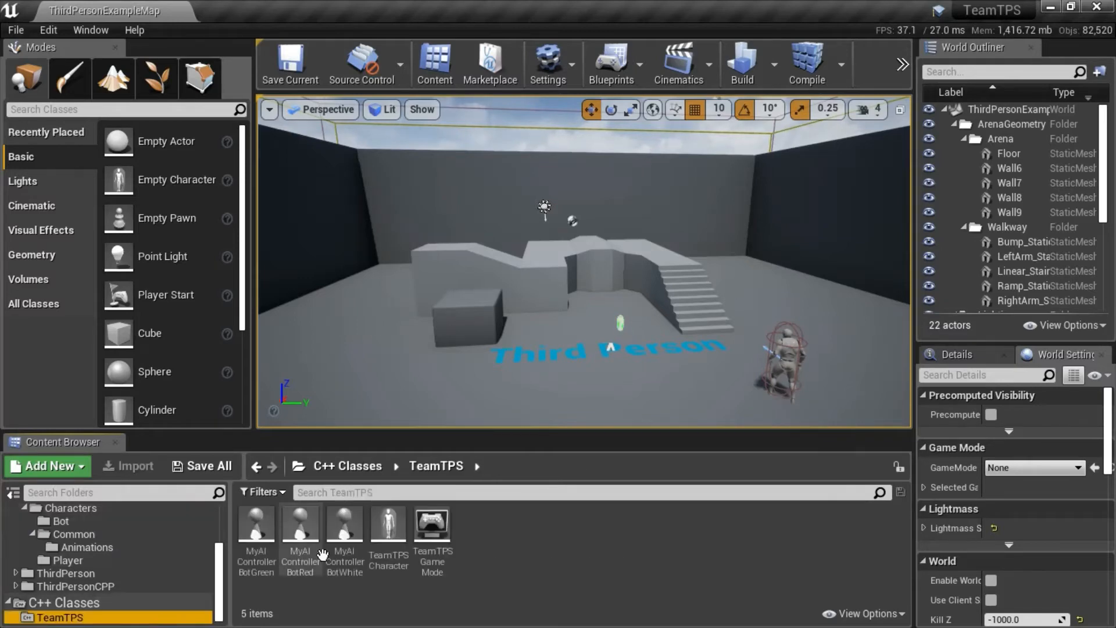
click(346, 532)
right_click(348, 537)
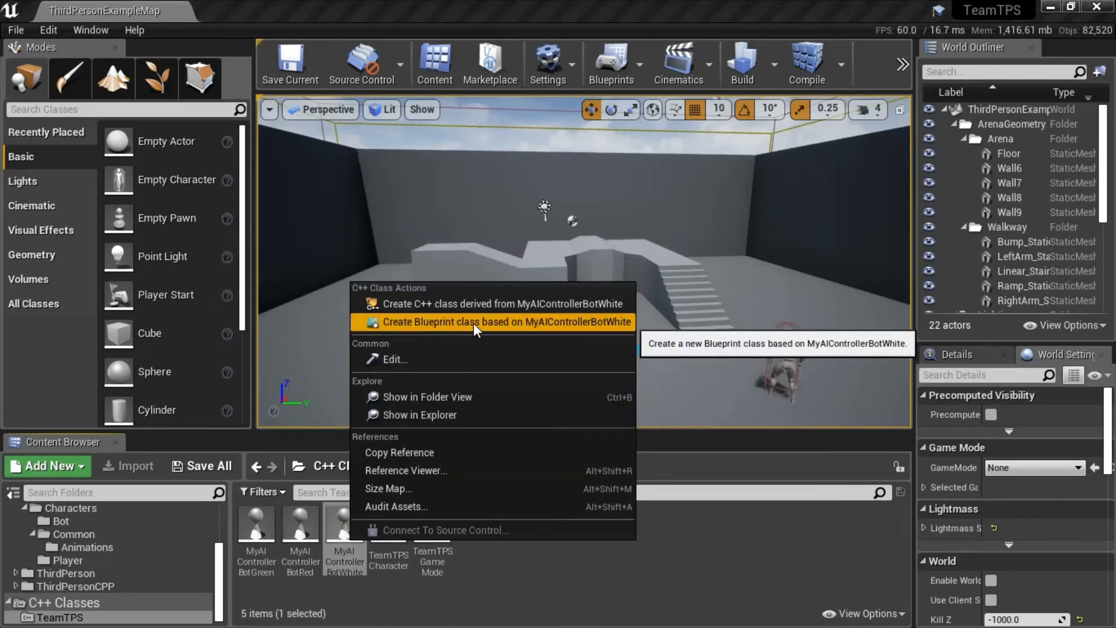
click(544, 322)
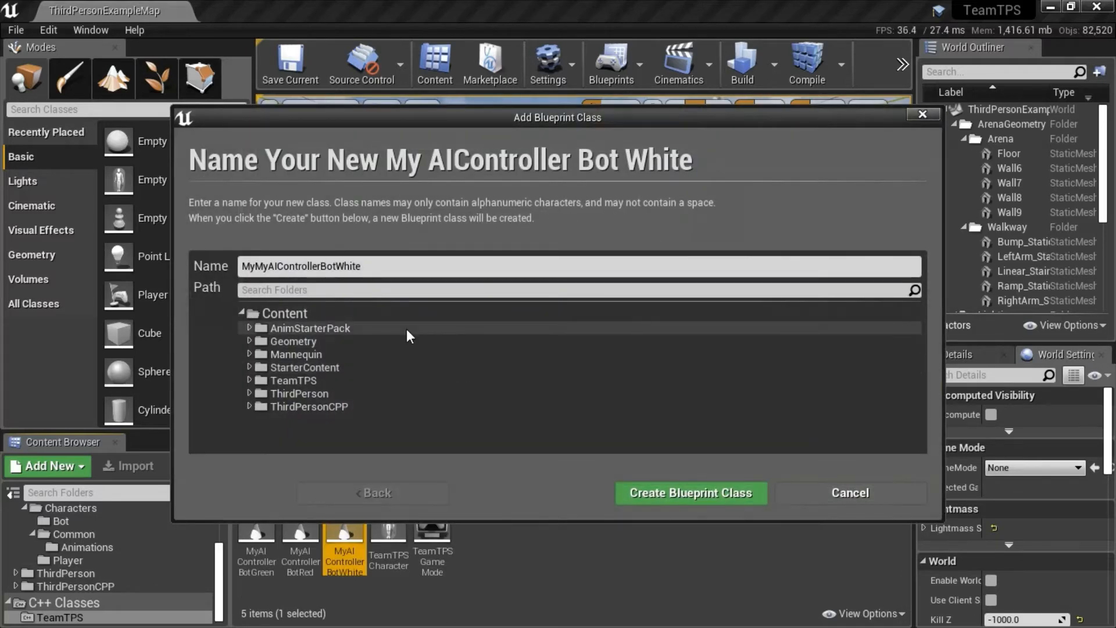
click(437, 269)
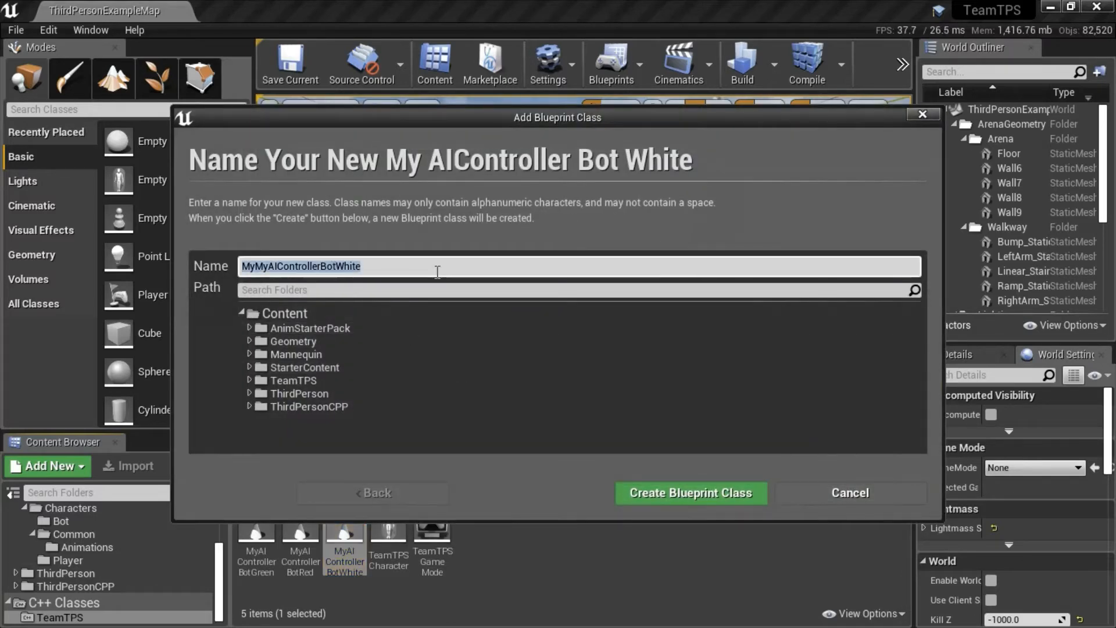
text(AIC_BotWhite)
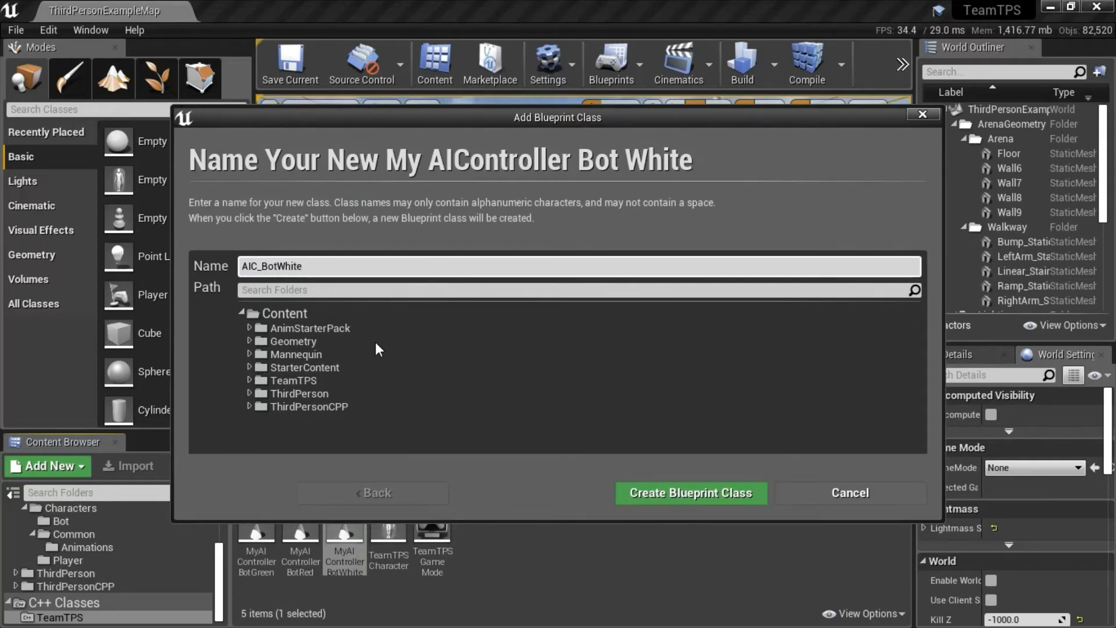
Create the Blueprint class in the Content/TeamTPS/Characters/Bot folder and close its editor.
click(250, 380)
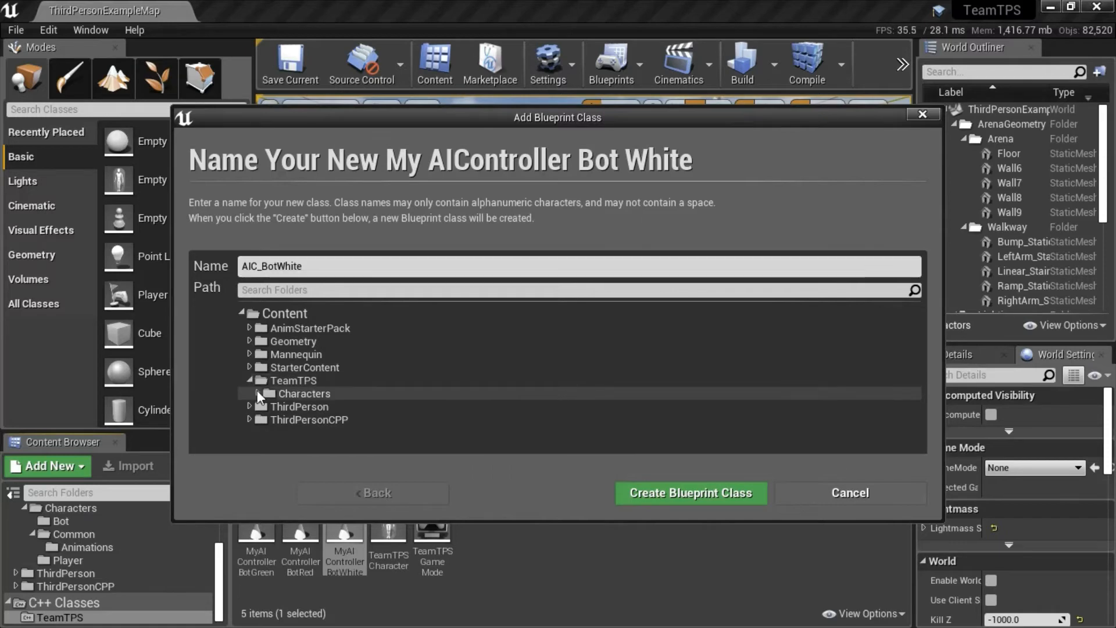
click(258, 393)
click(294, 406)
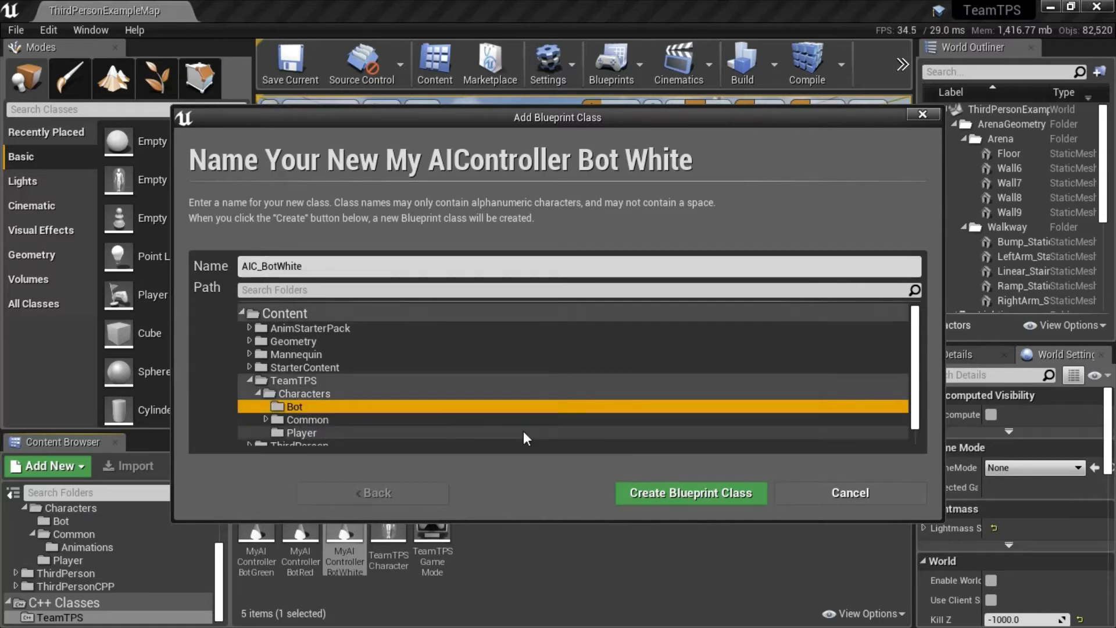
click(720, 493)
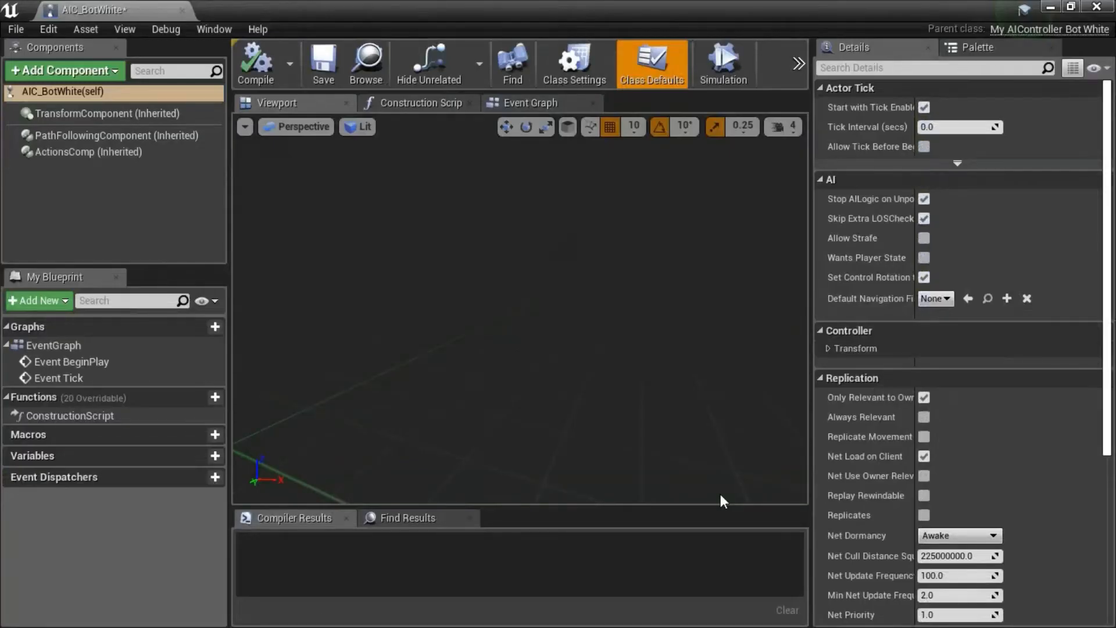
click(1097, 6)
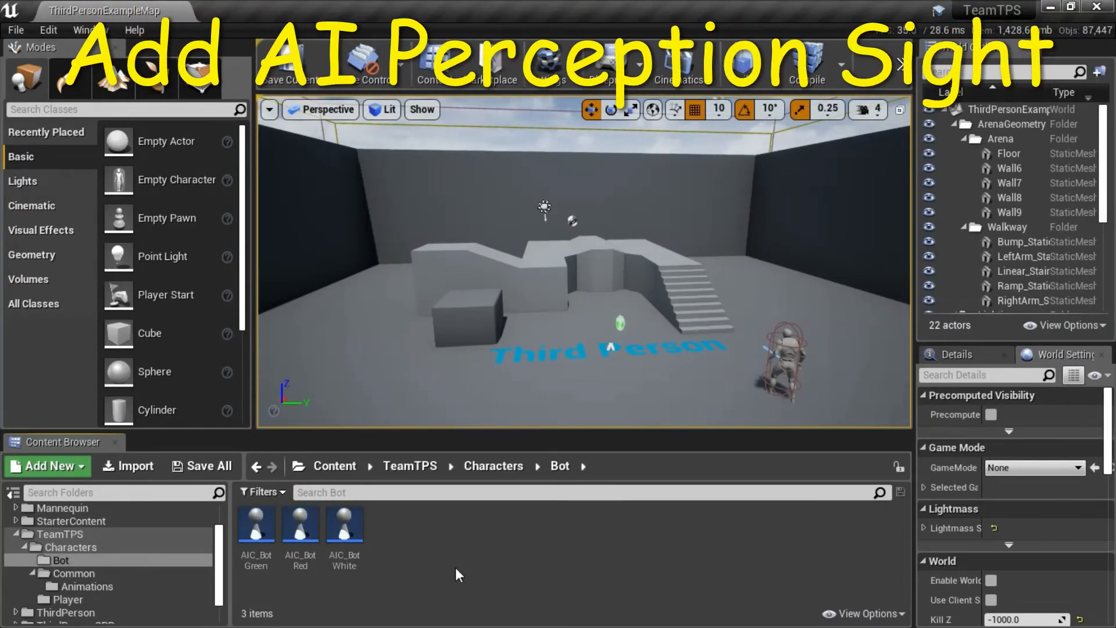
Open the AIC_BotWhite Blueprint from the Bot folder and add an AIPerception component to it.
mouse_move(350, 533)
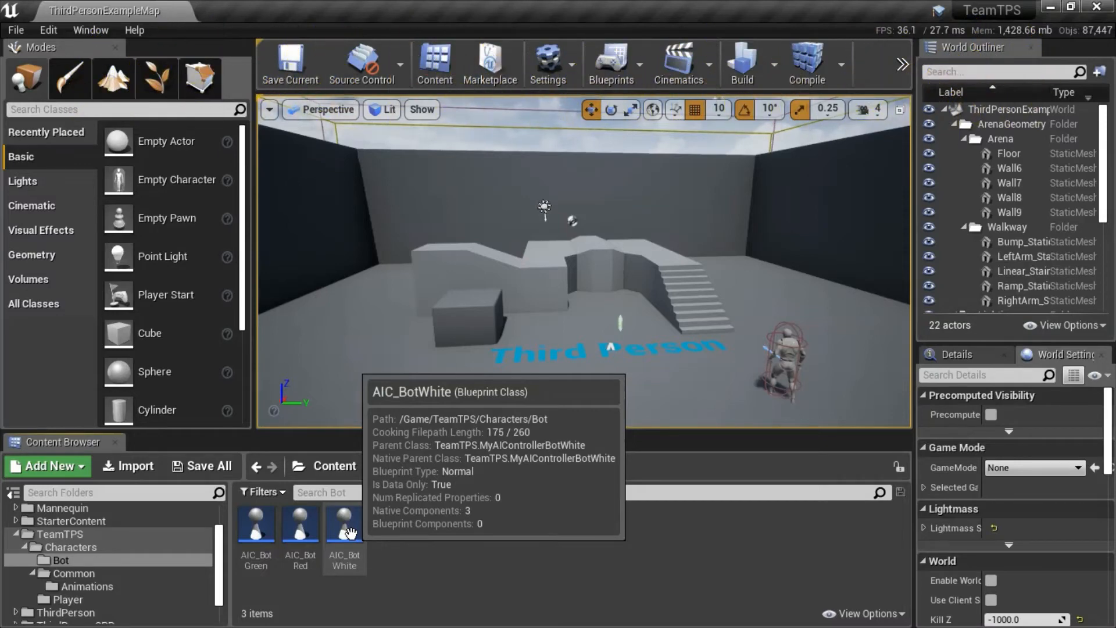
click(351, 532)
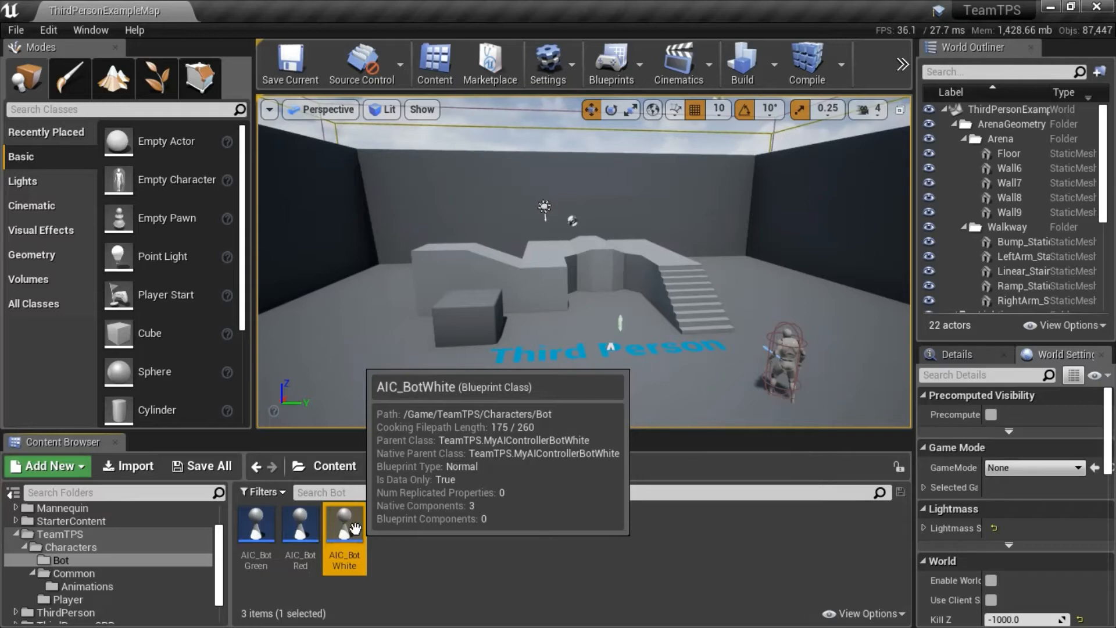
click(307, 530)
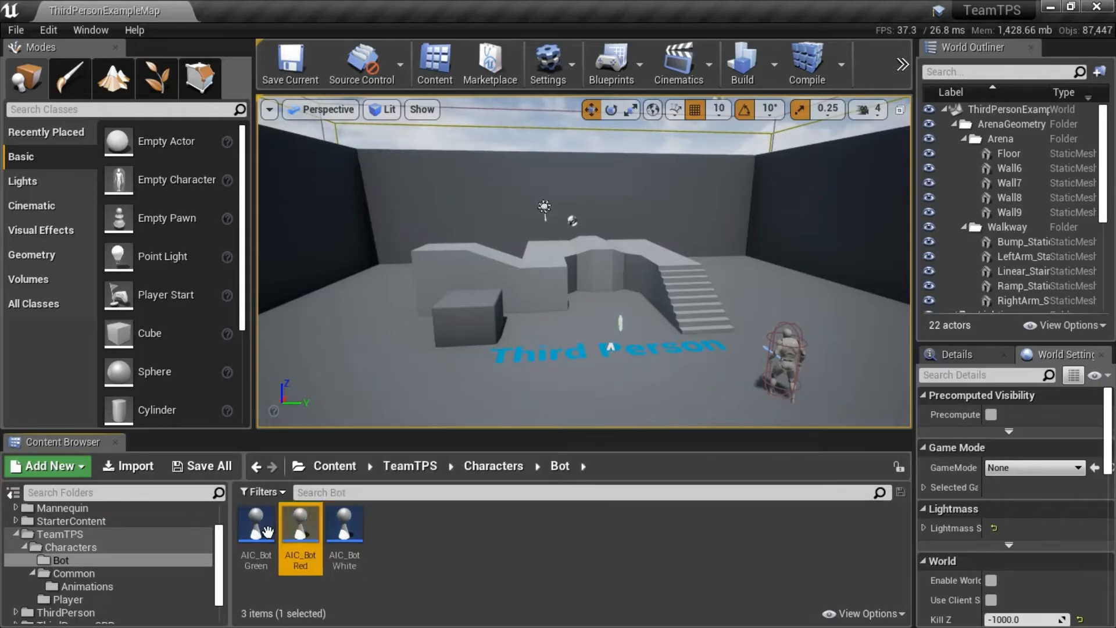
click(256, 532)
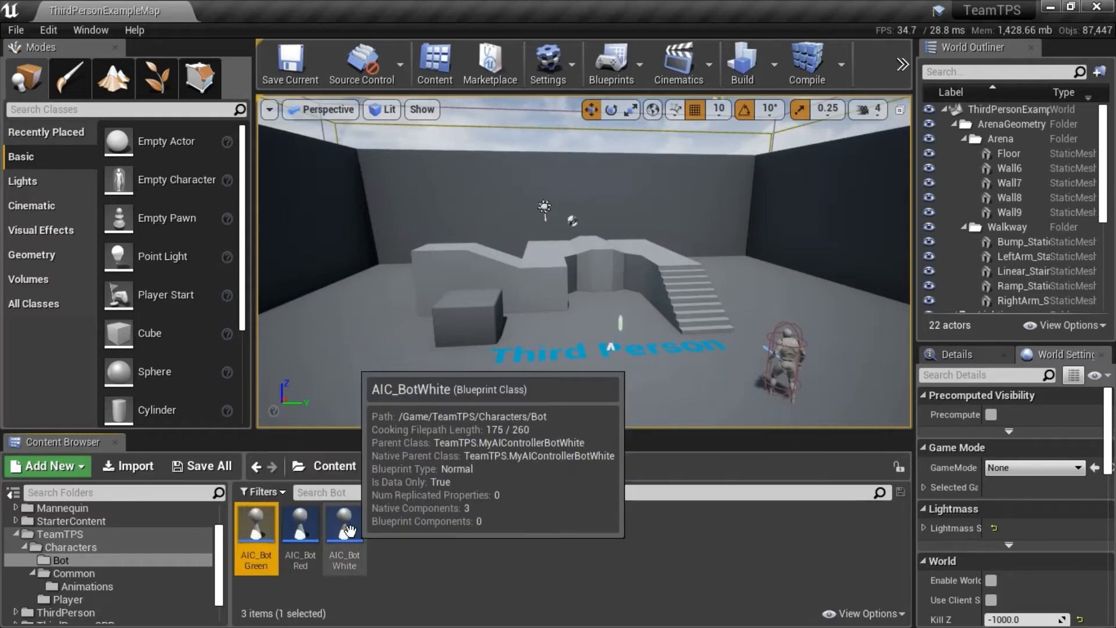
click(349, 529)
double_click(349, 529)
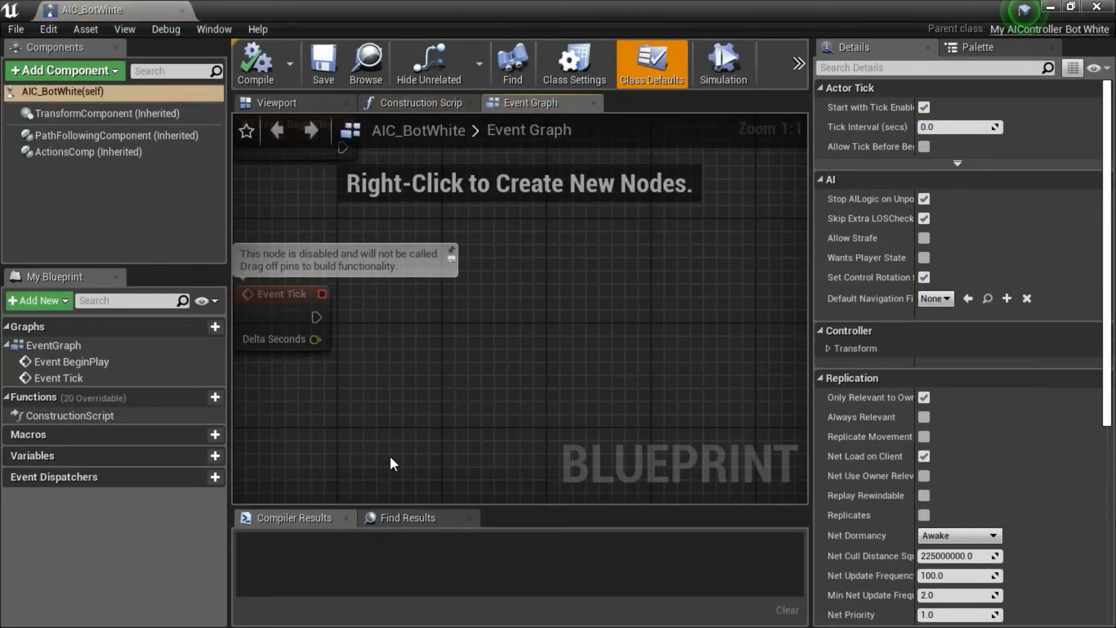
click(103, 71)
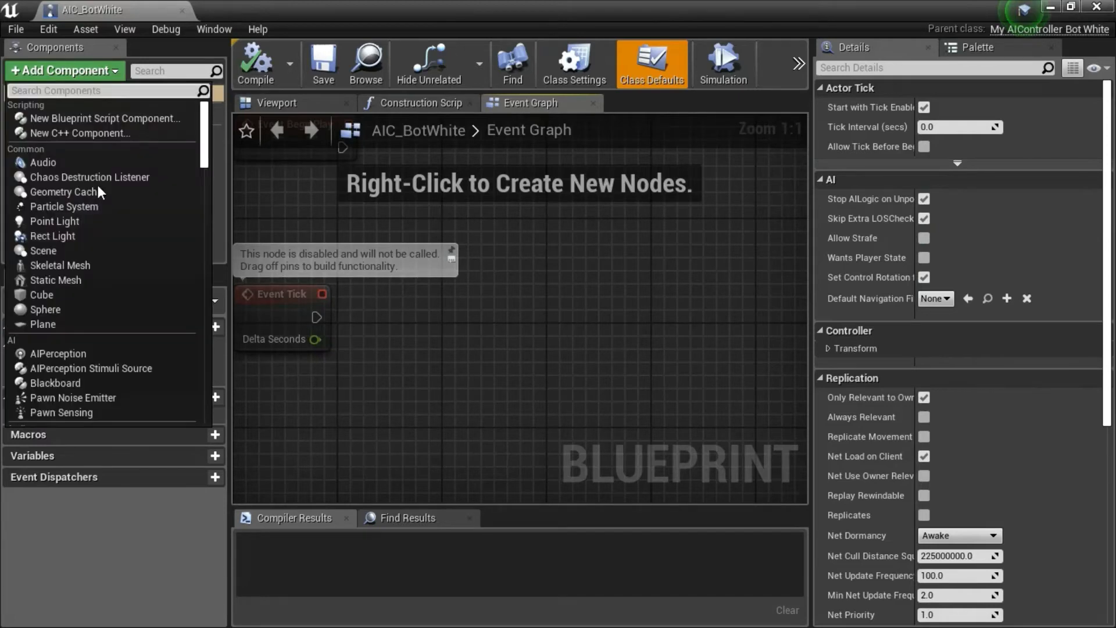
click(73, 353)
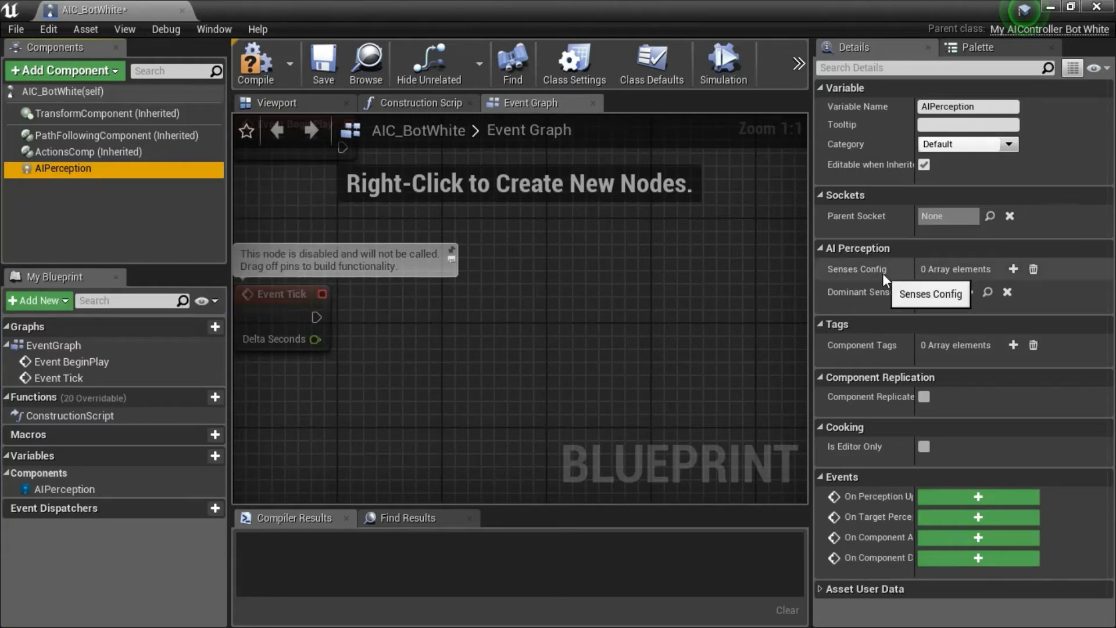
Add one element to the AIPerception component's Senses Config and set it to AI Sight config.
click(1012, 269)
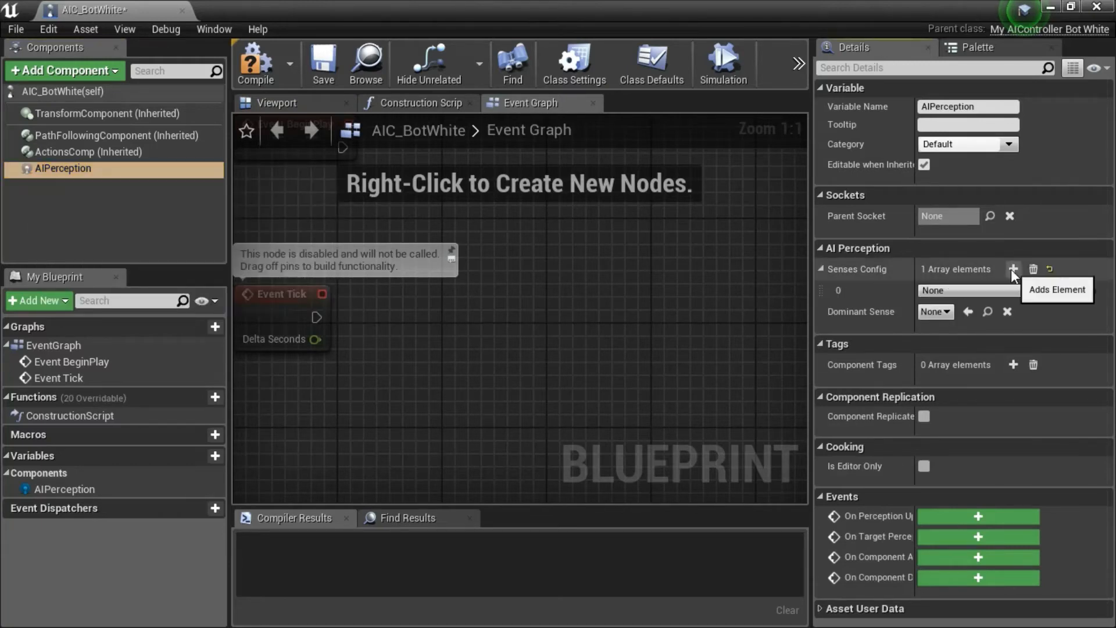
click(1058, 291)
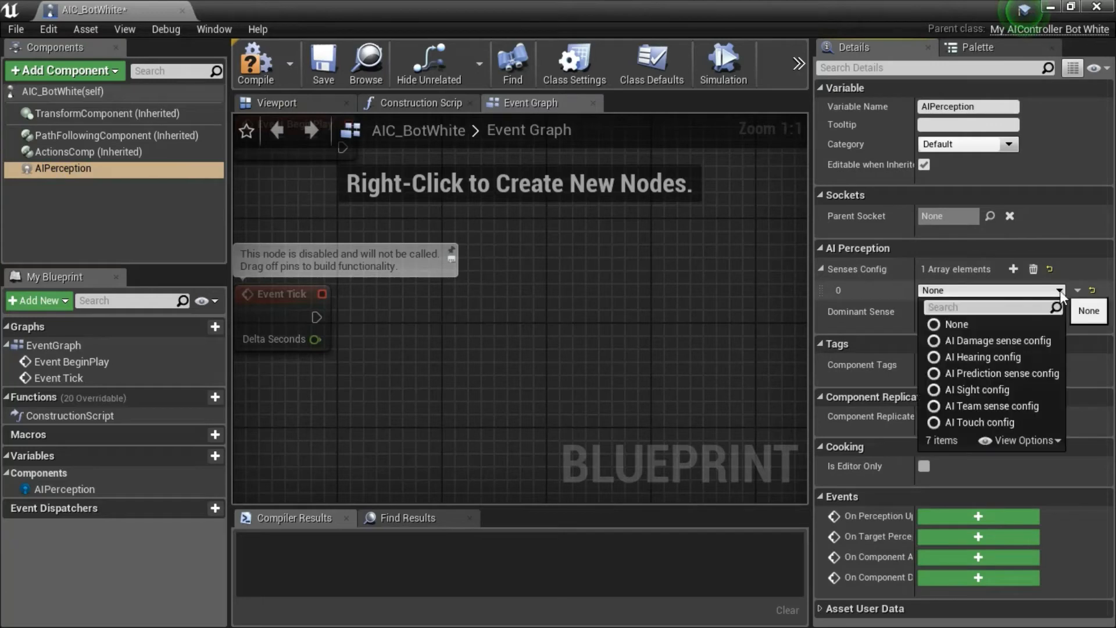
click(995, 390)
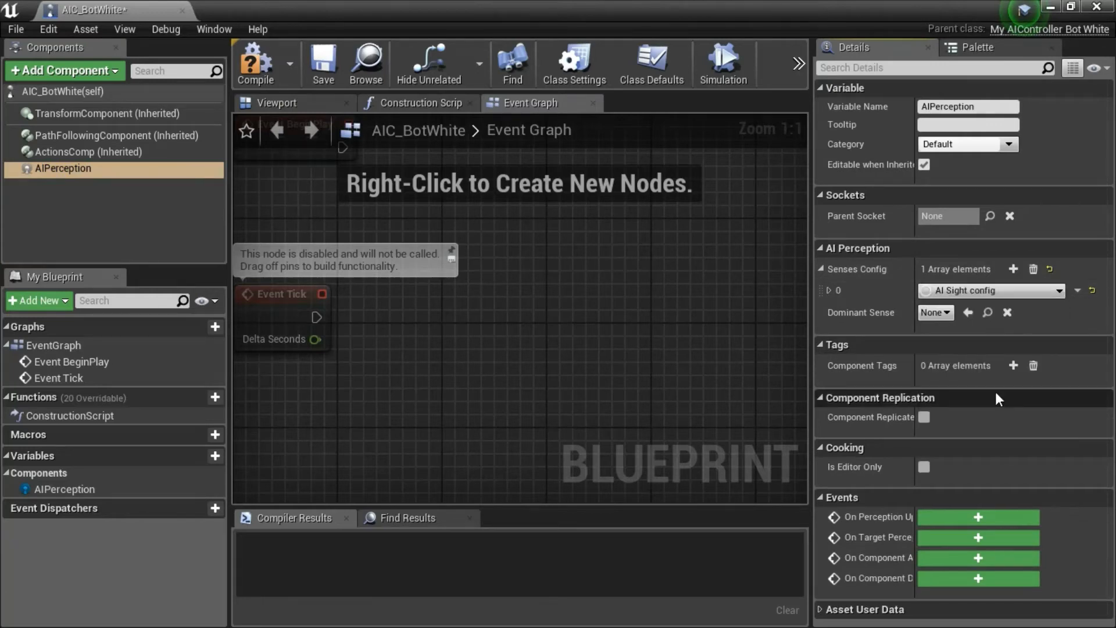
Have the sight sense detect enemies, neutrals and friendlies by affiliation, then compile and close AIC_BotWhite.
click(831, 289)
click(846, 308)
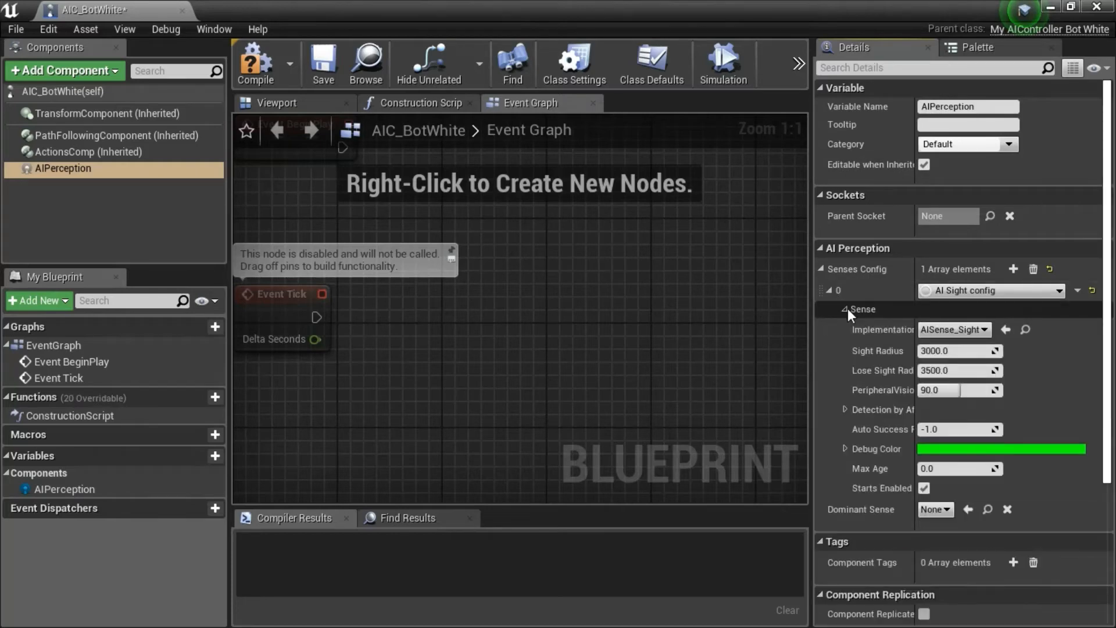
click(845, 409)
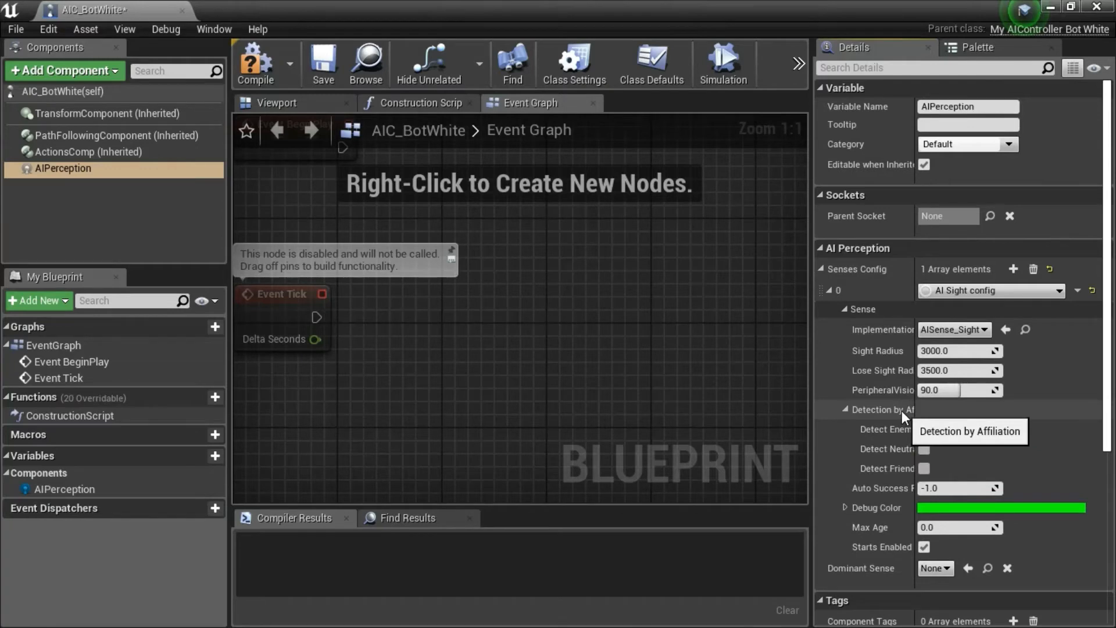
click(924, 429)
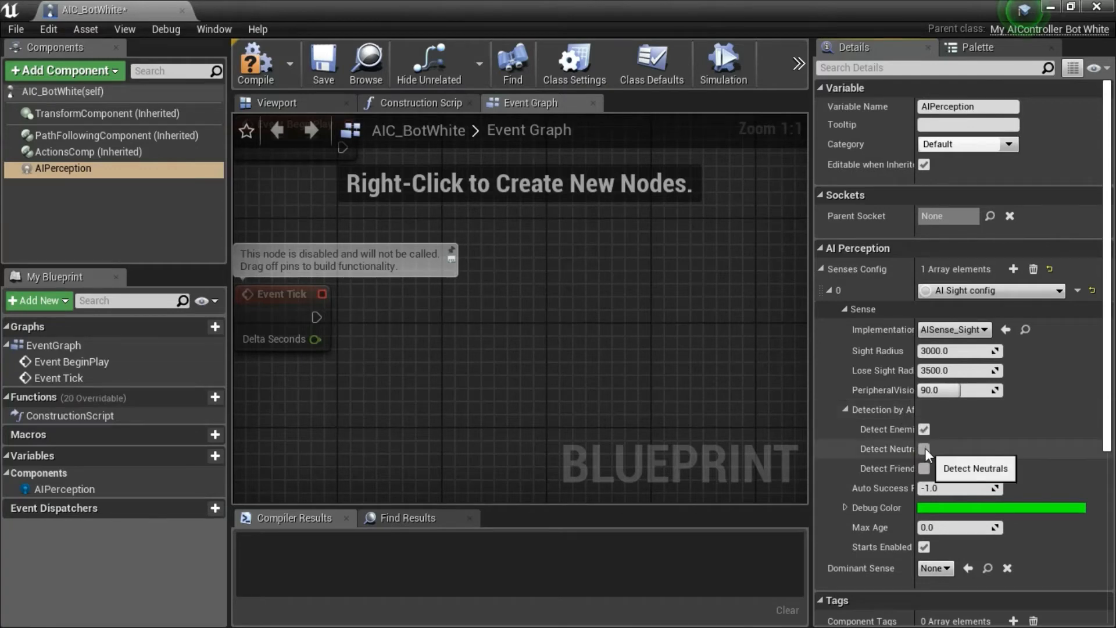
click(924, 448)
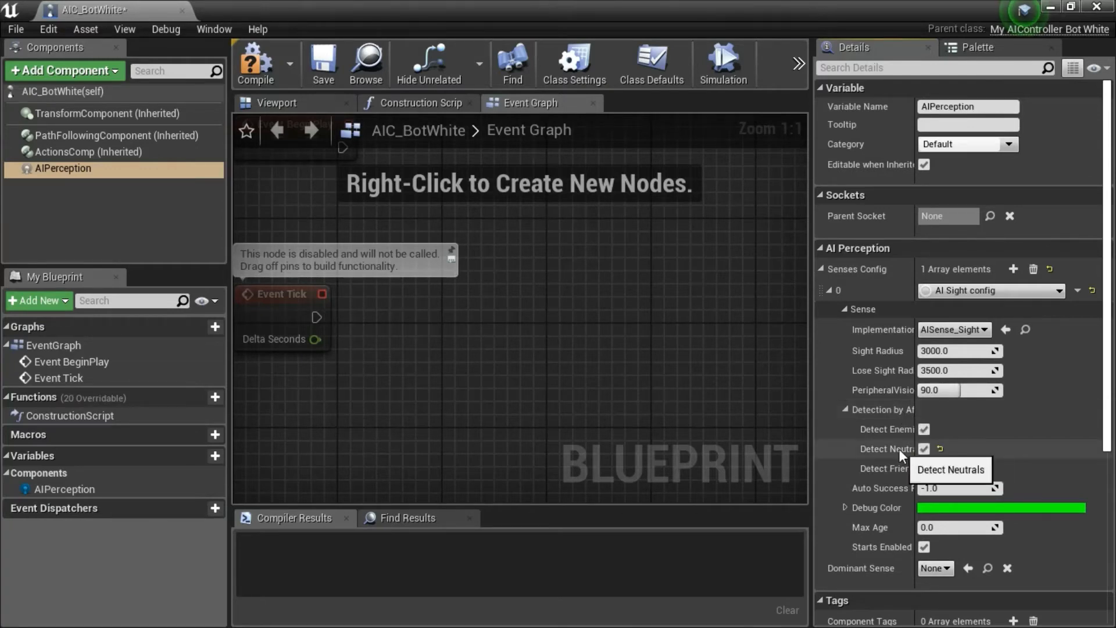
click(924, 469)
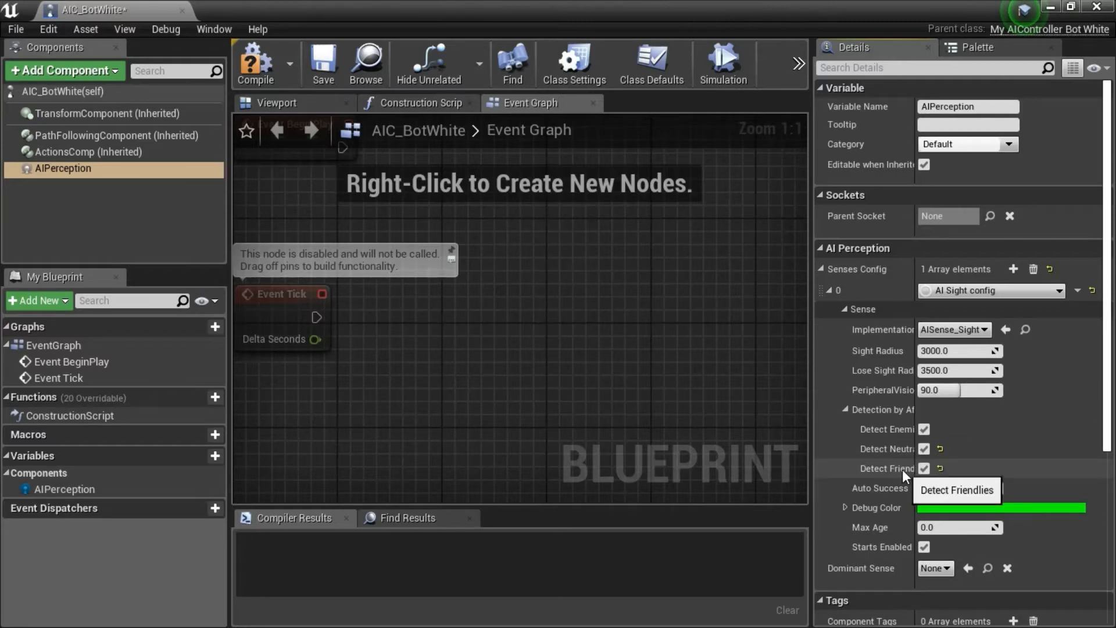
click(256, 77)
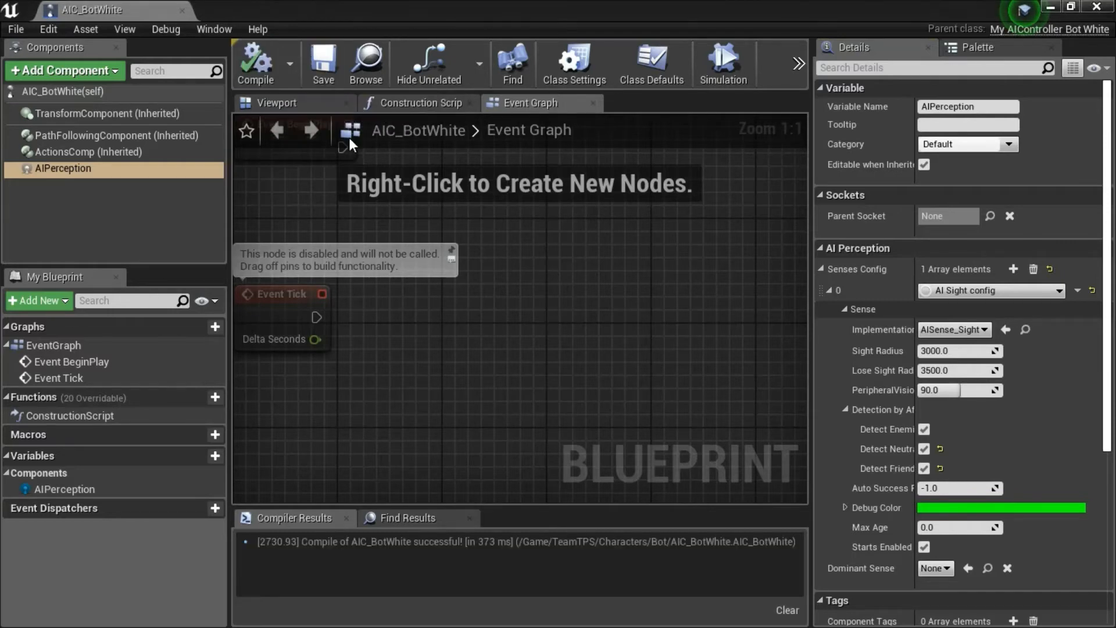
click(1096, 8)
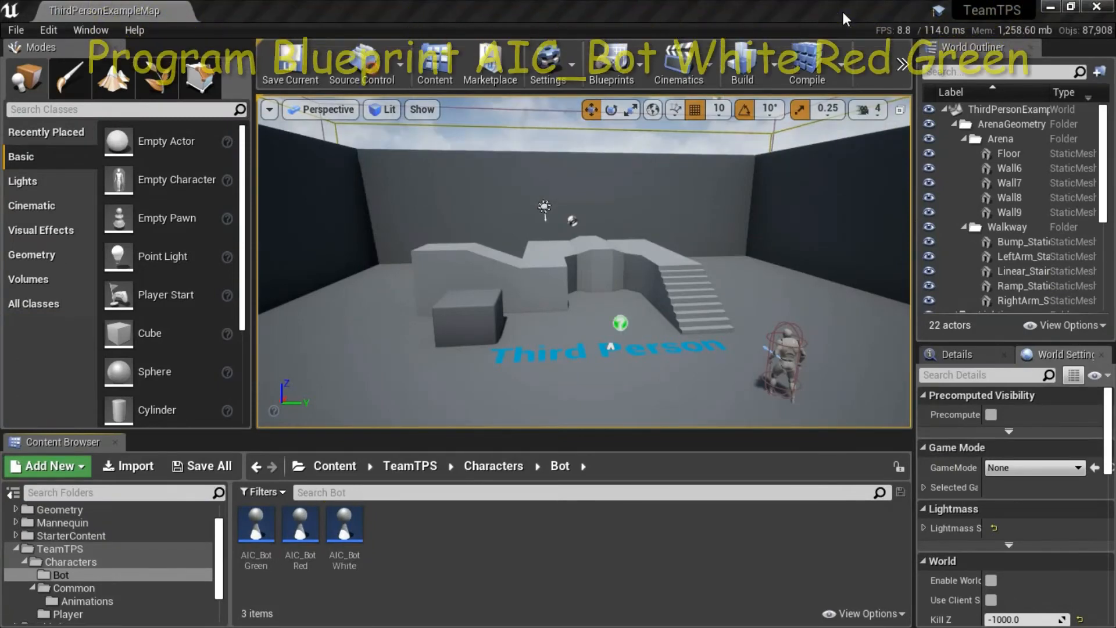
Reopen AIC_BotWhite and examine the On Target Perception Updated event in its event graph and the event options of AIPerception.
click(352, 521)
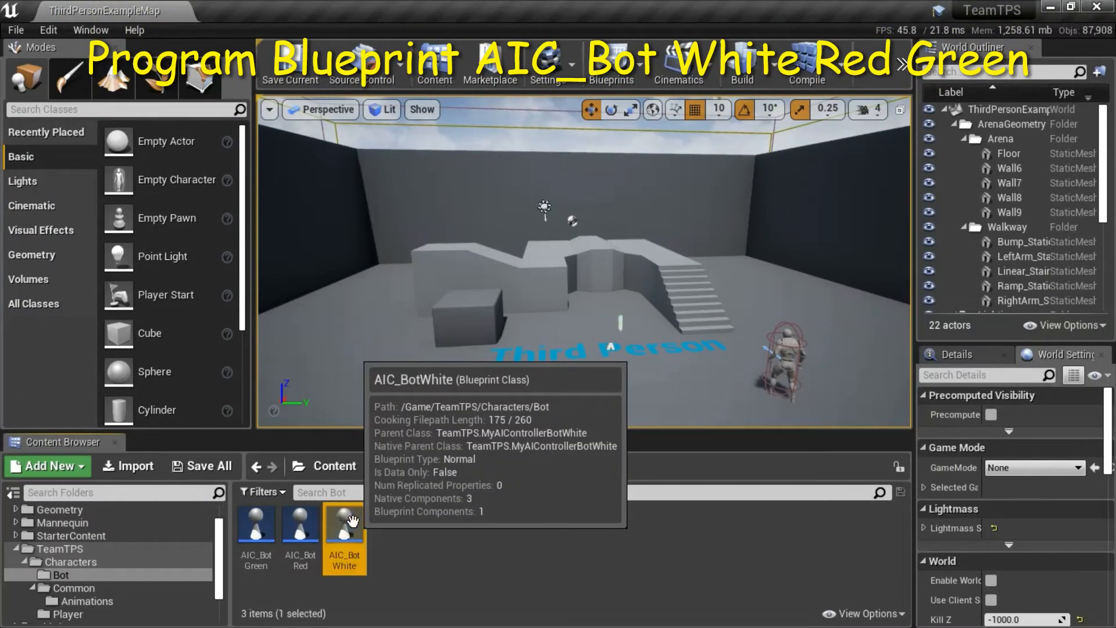
double_click(352, 521)
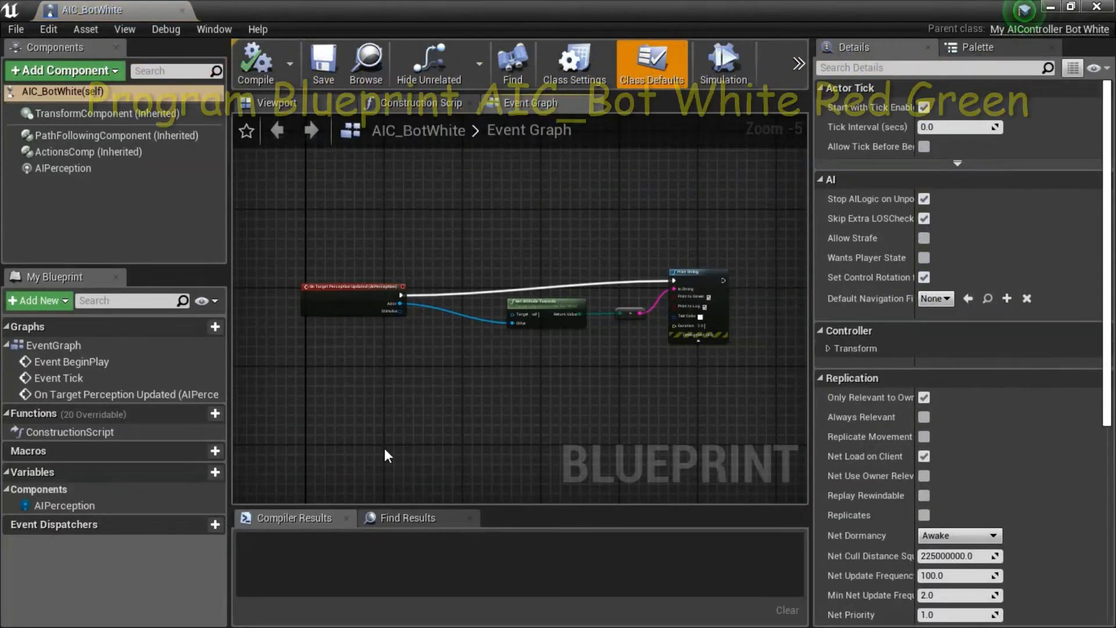
scroll(296, 322, up, 5)
right_drag(462, 374, 447, 424)
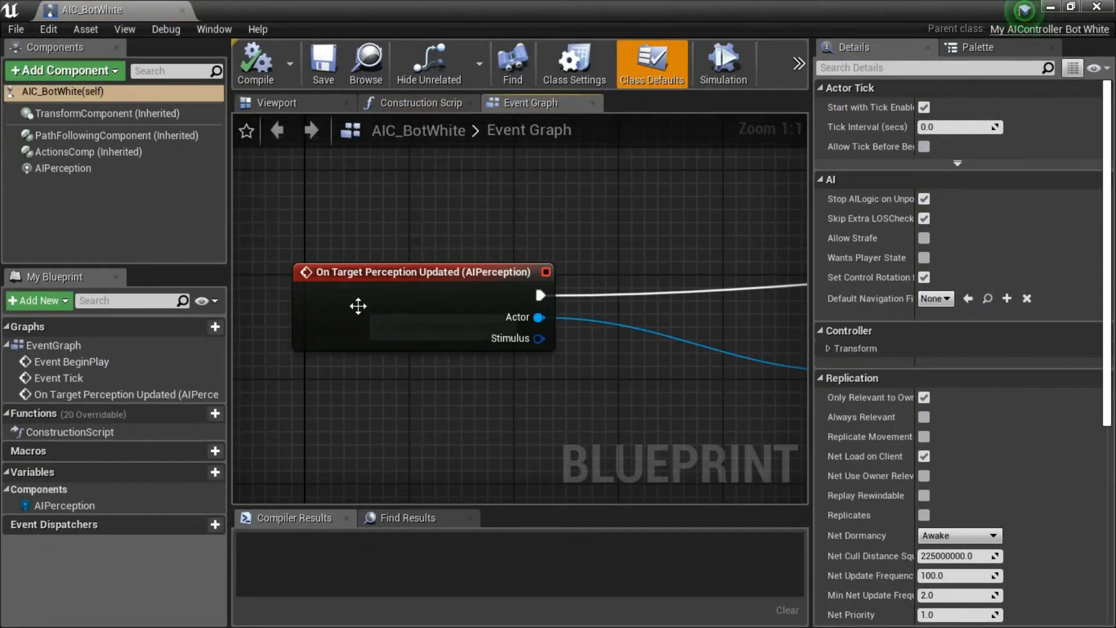
click(354, 278)
click(71, 172)
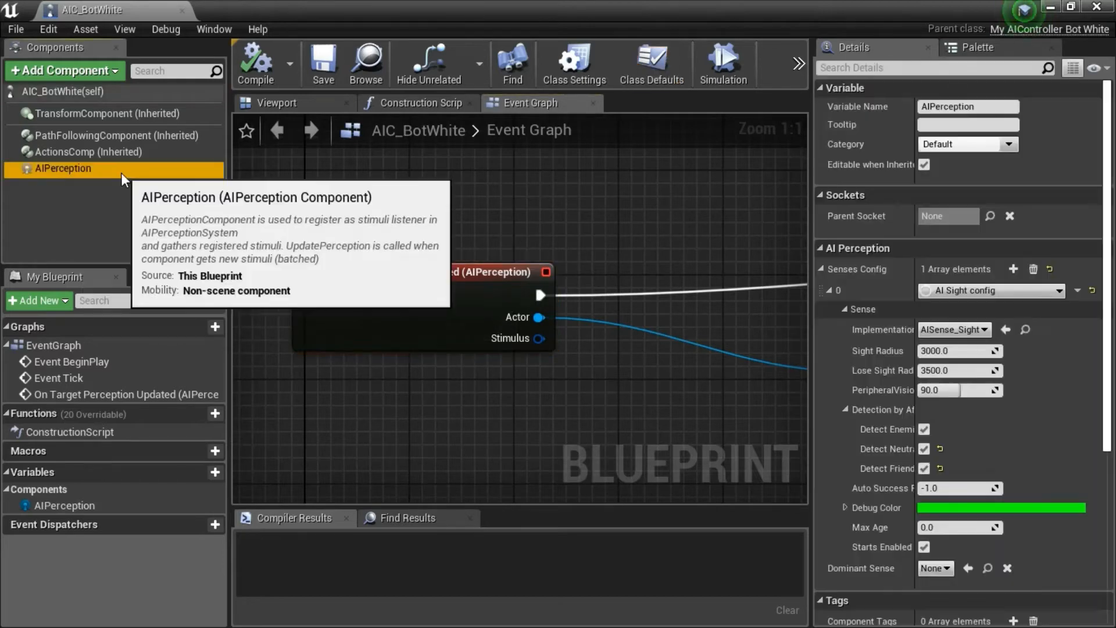
right_click(121, 172)
mouse_move(176, 196)
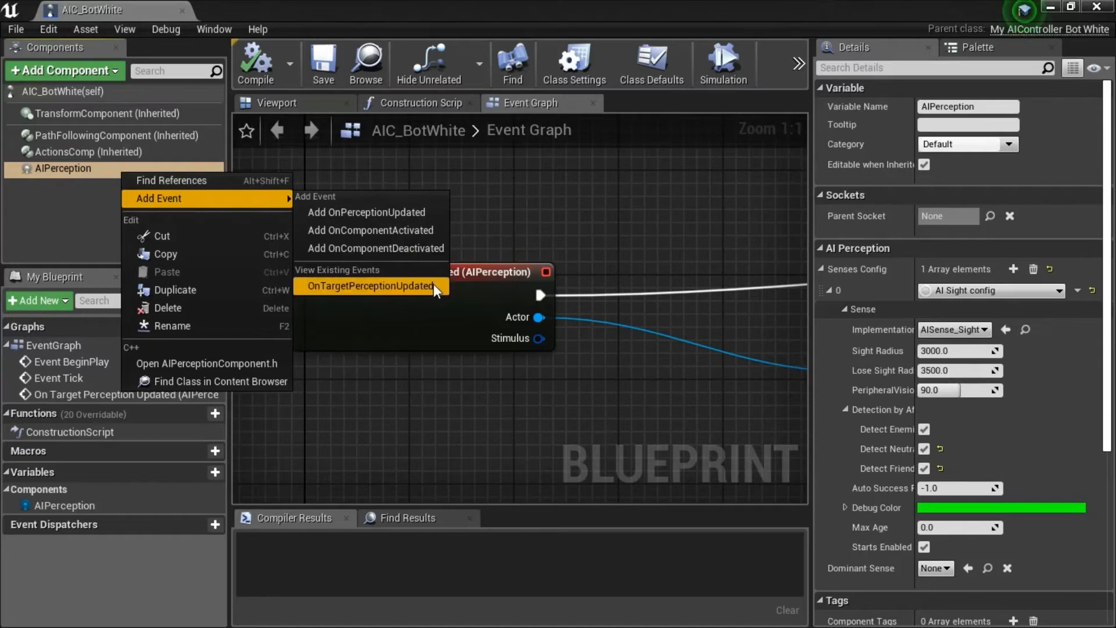
click(708, 231)
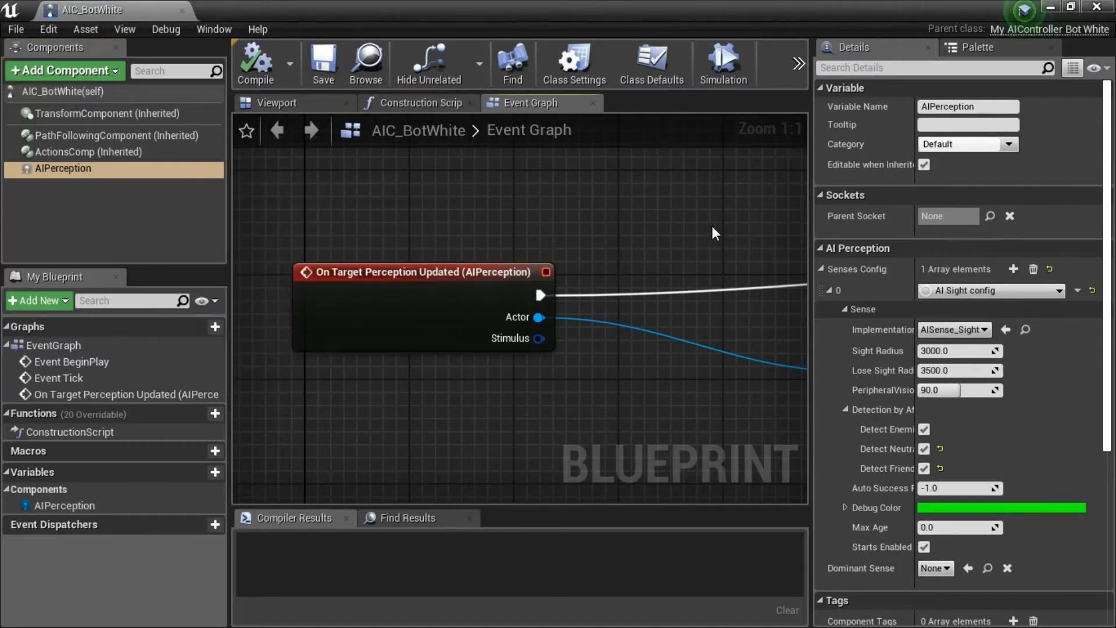
Follow the event graph from the perception event through Get Attitude Towards and the string conversion to Print String.
right_drag(715, 232, 405, 219)
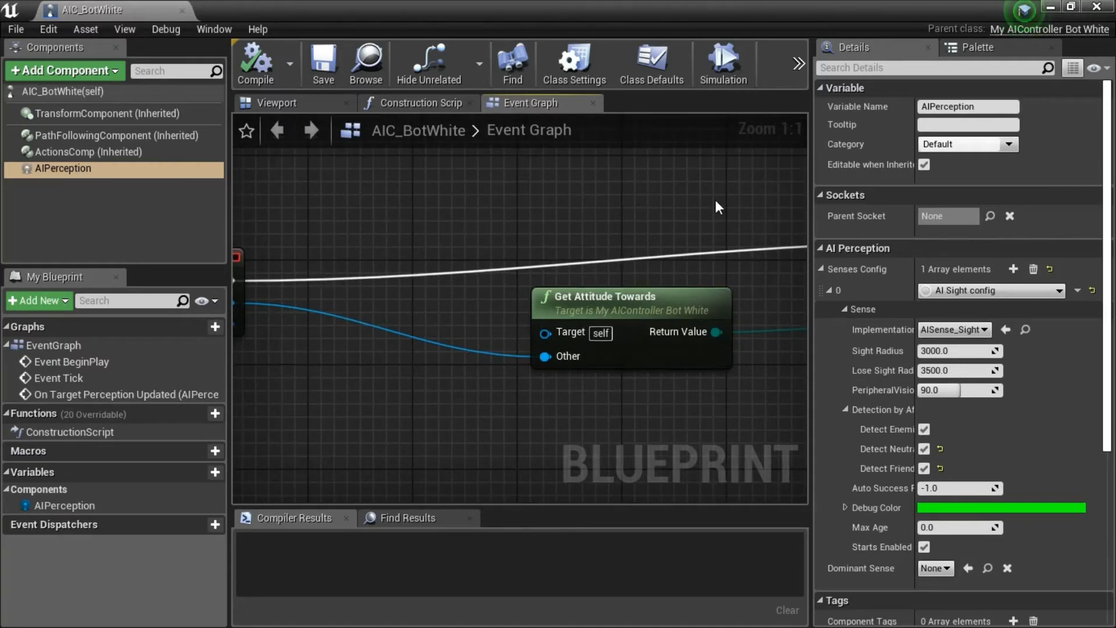
right_drag(716, 205, 476, 203)
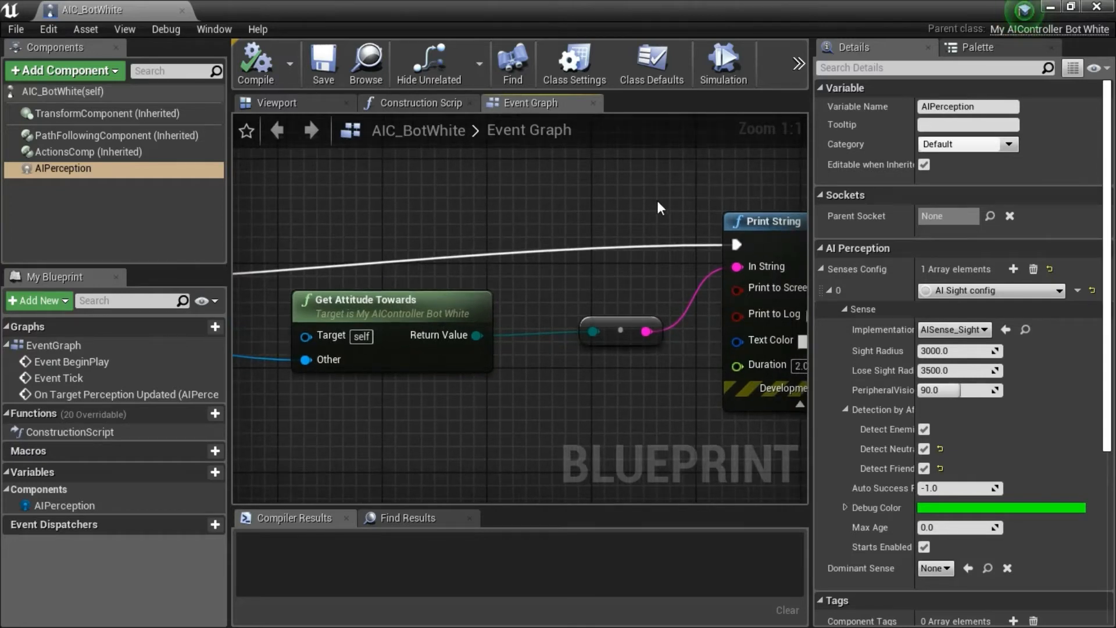
right_drag(658, 202, 516, 204)
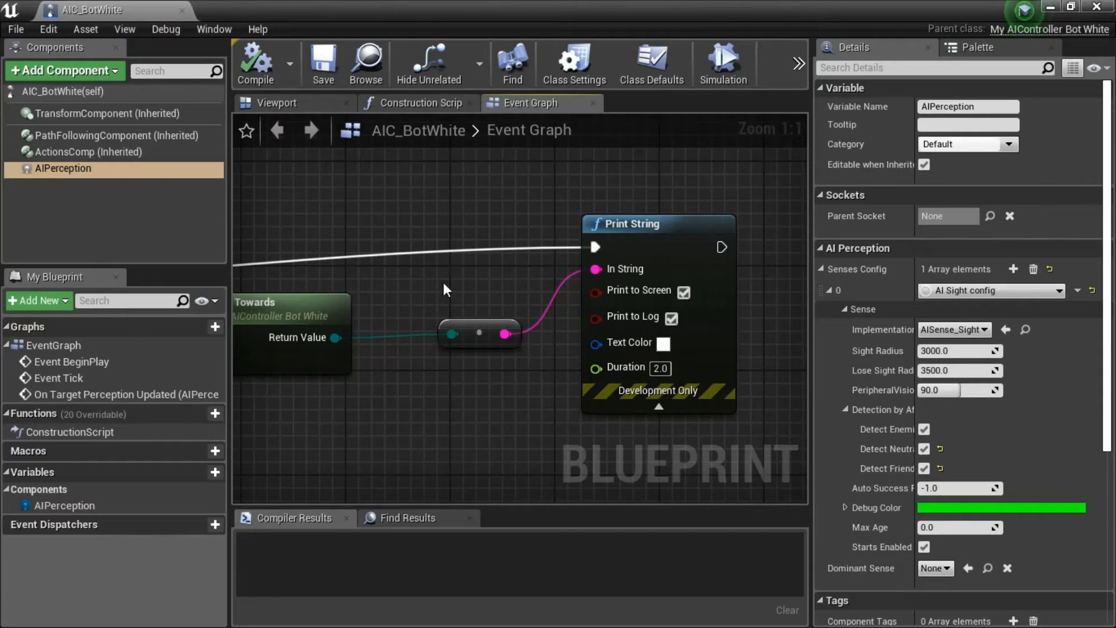
Review the full AIC_BotWhite event graph from the perception event to Print String, and close the Blueprint.
scroll(445, 284, down, 1)
scroll(443, 283, down, 1)
right_drag(437, 284, 640, 285)
scroll(529, 280, down, 1)
scroll(515, 280, down, 1)
scroll(640, 285, down, 1)
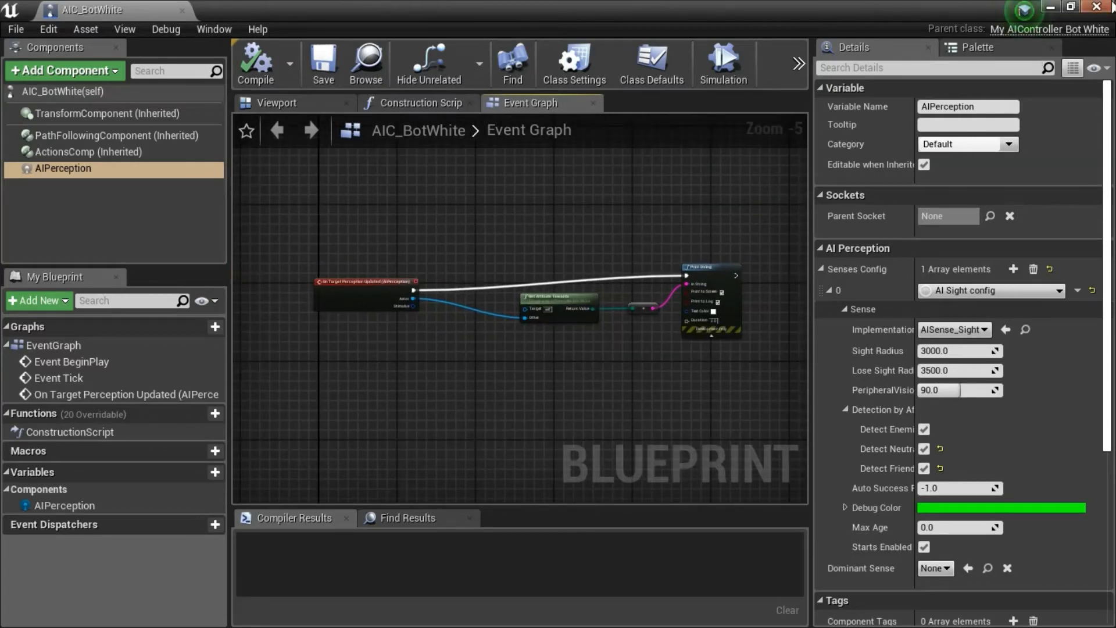
click(1109, 7)
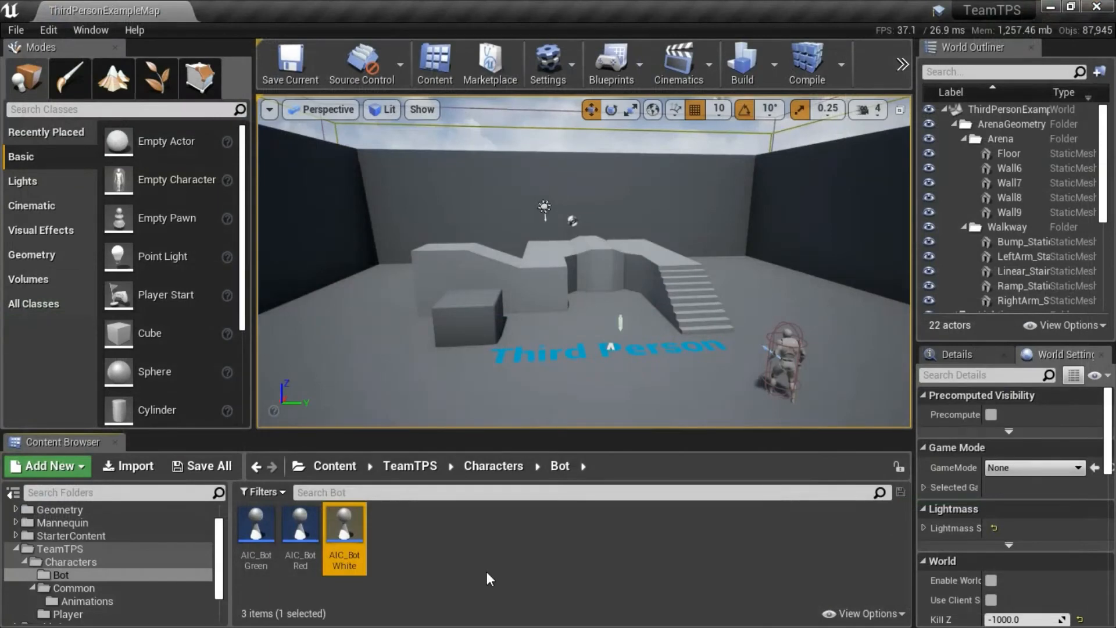
Open AIC_BotRed, examine the Get Attitude Towards and Print String nodes in its event graph, and close it.
double_click(300, 525)
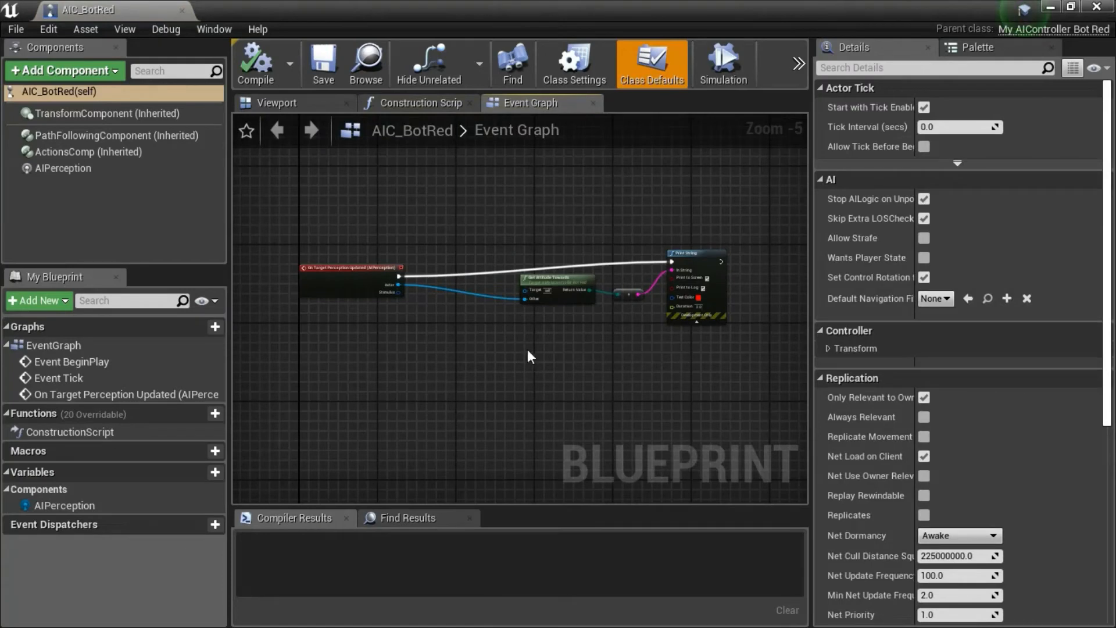
scroll(529, 351, up, 4)
right_drag(529, 356, 443, 445)
scroll(445, 432, up, 1)
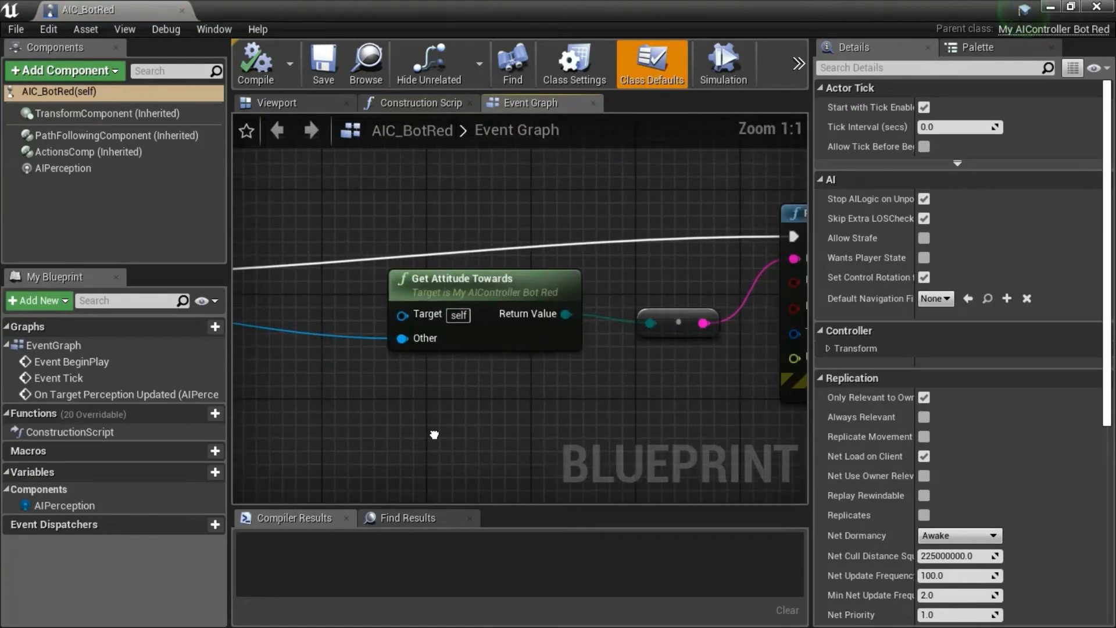
click(511, 316)
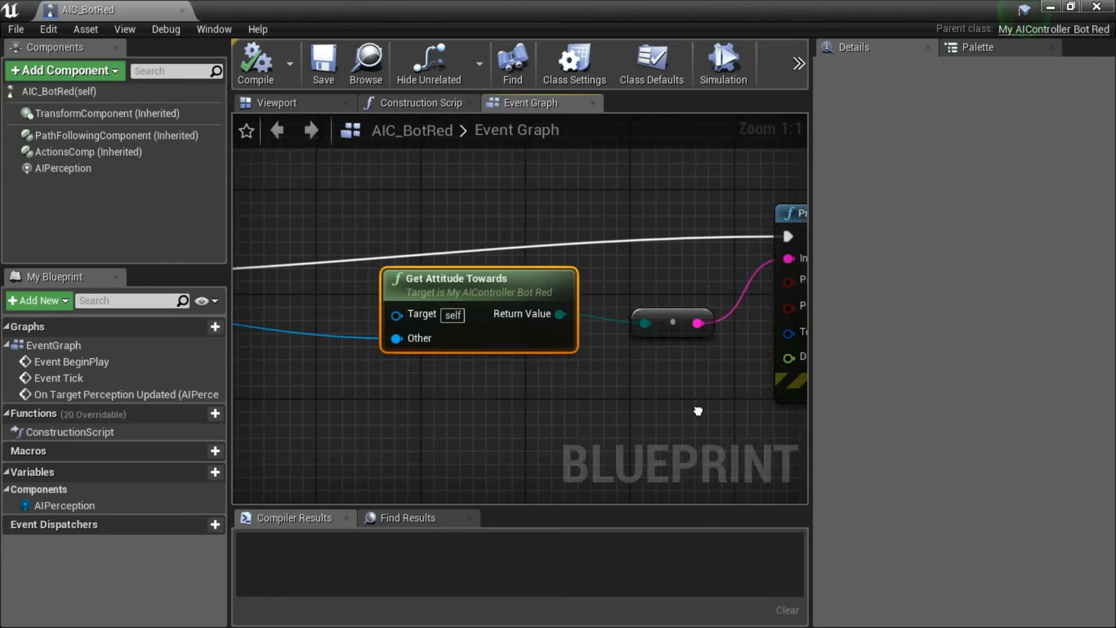
right_drag(697, 411, 537, 405)
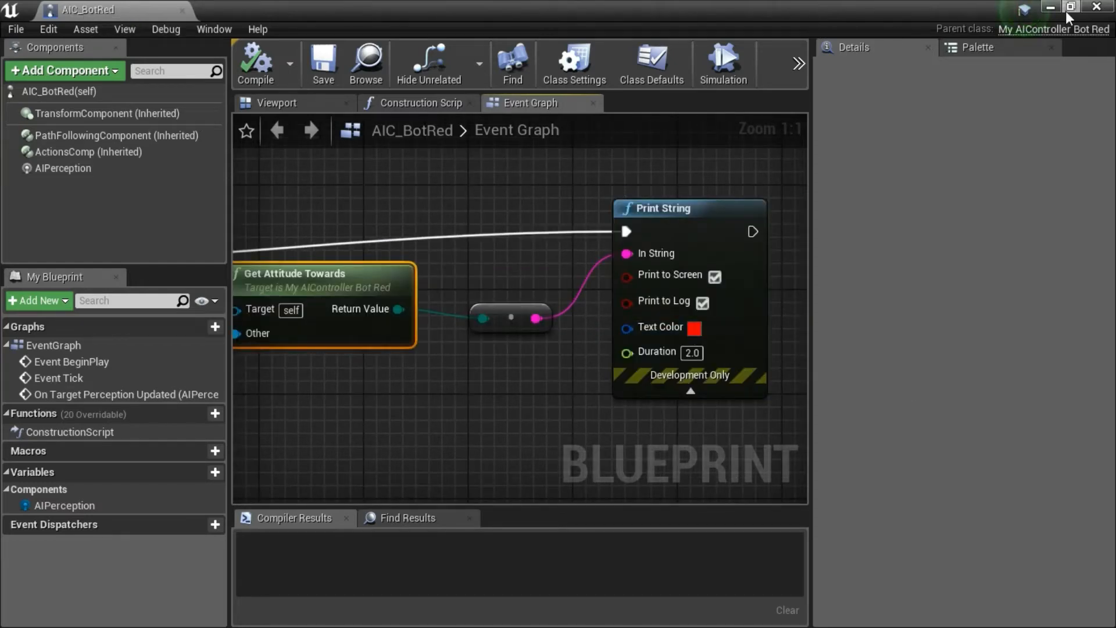
click(1100, 7)
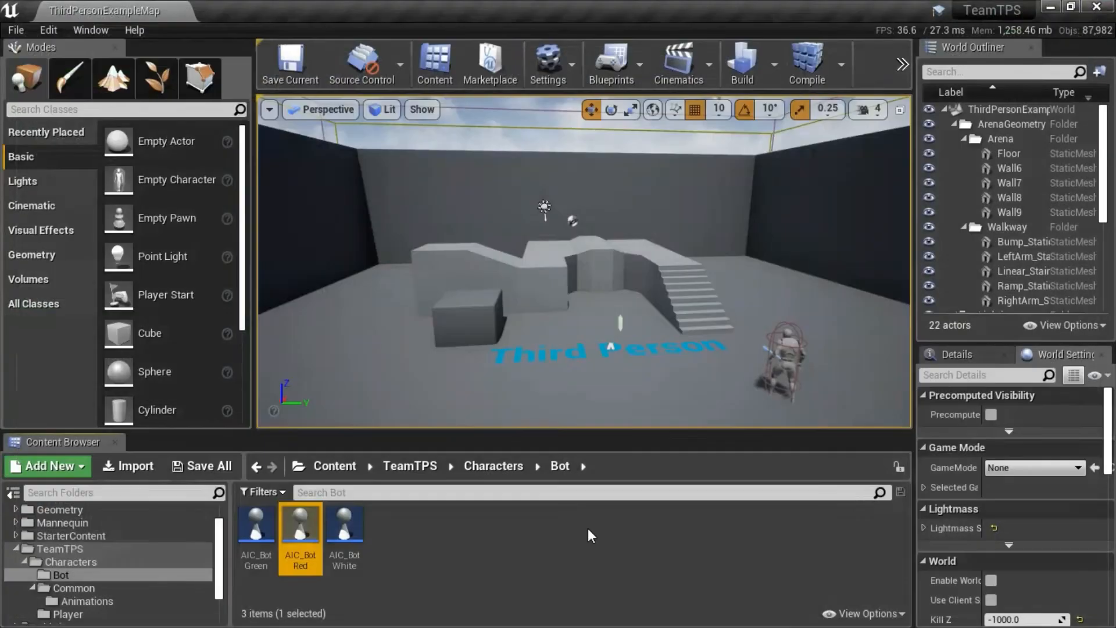
Open AIC_BotGreen, inspect how its event graph prints the Get Attitude Towards result, and close it.
double_click(256, 526)
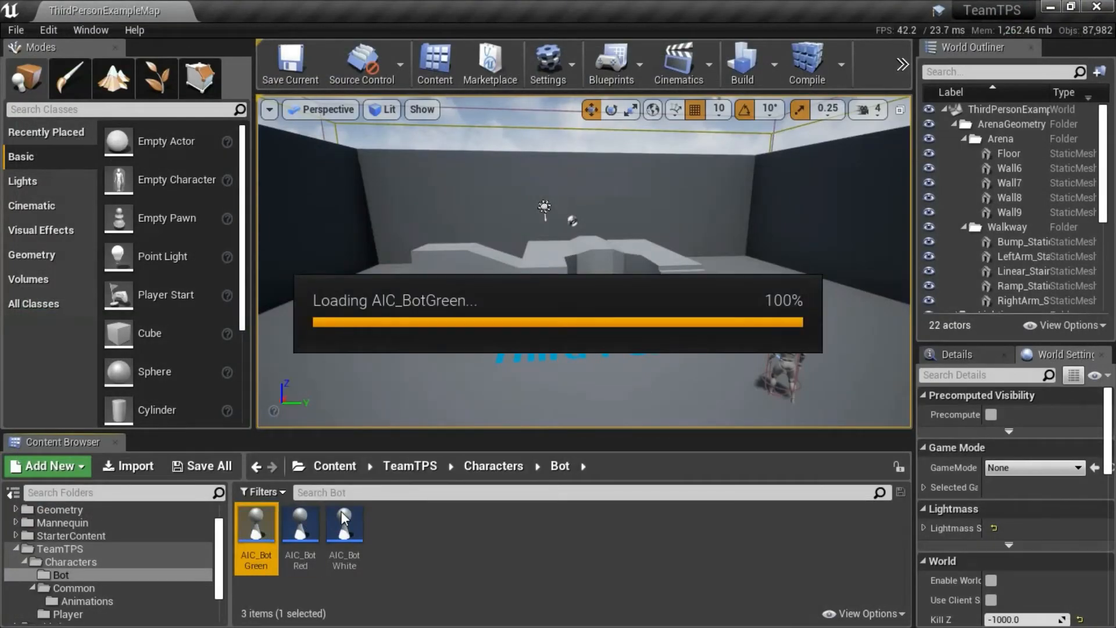
scroll(572, 308, up, 5)
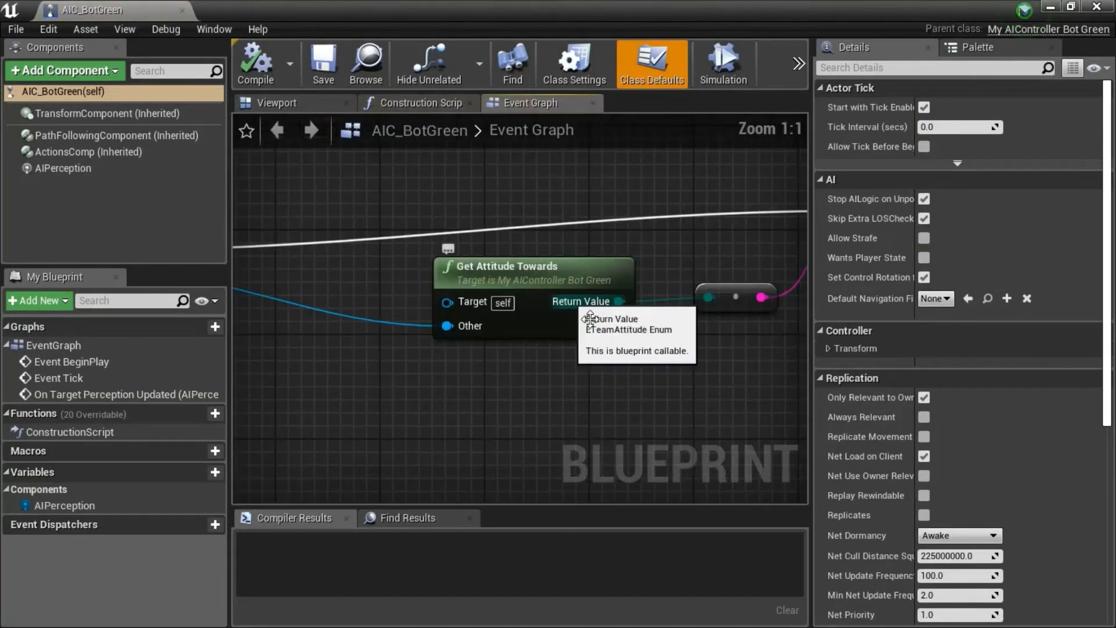
click(575, 298)
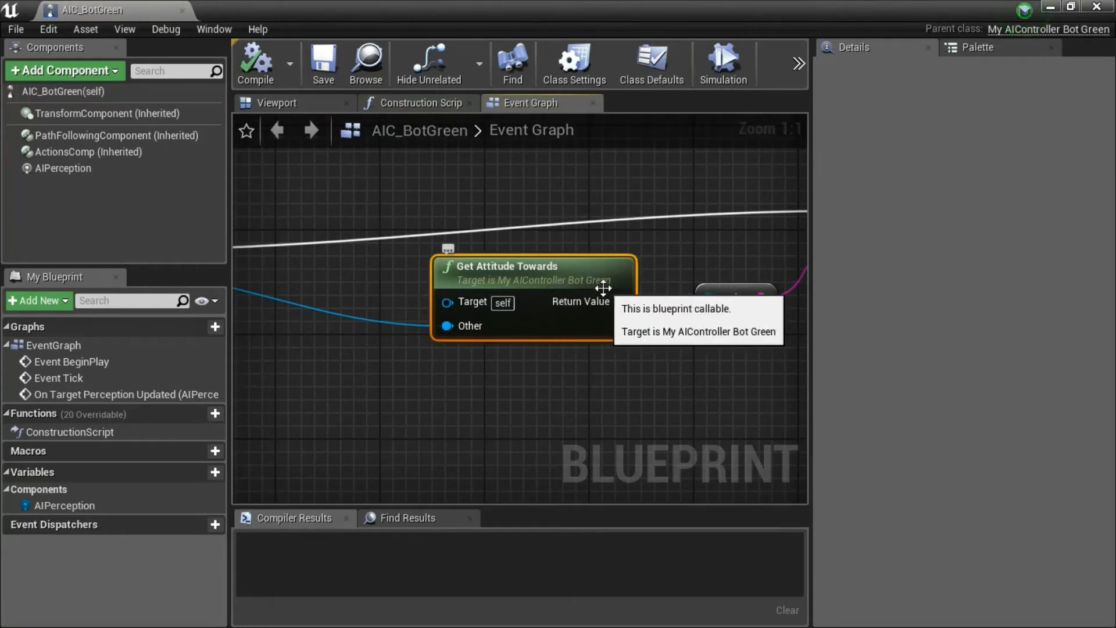
right_drag(738, 422, 492, 418)
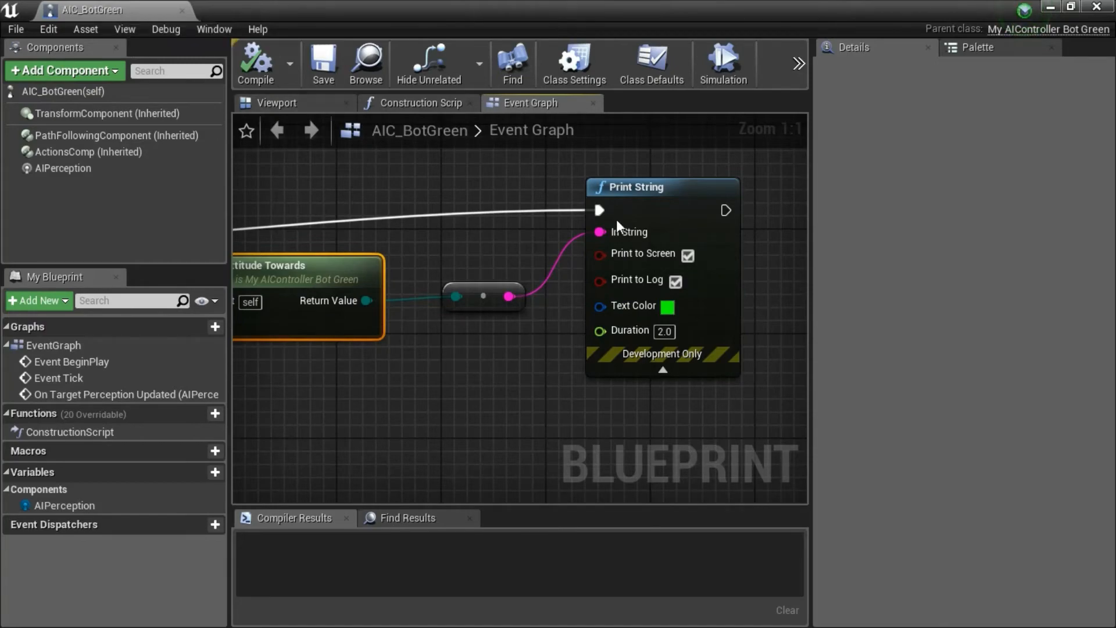
click(1096, 8)
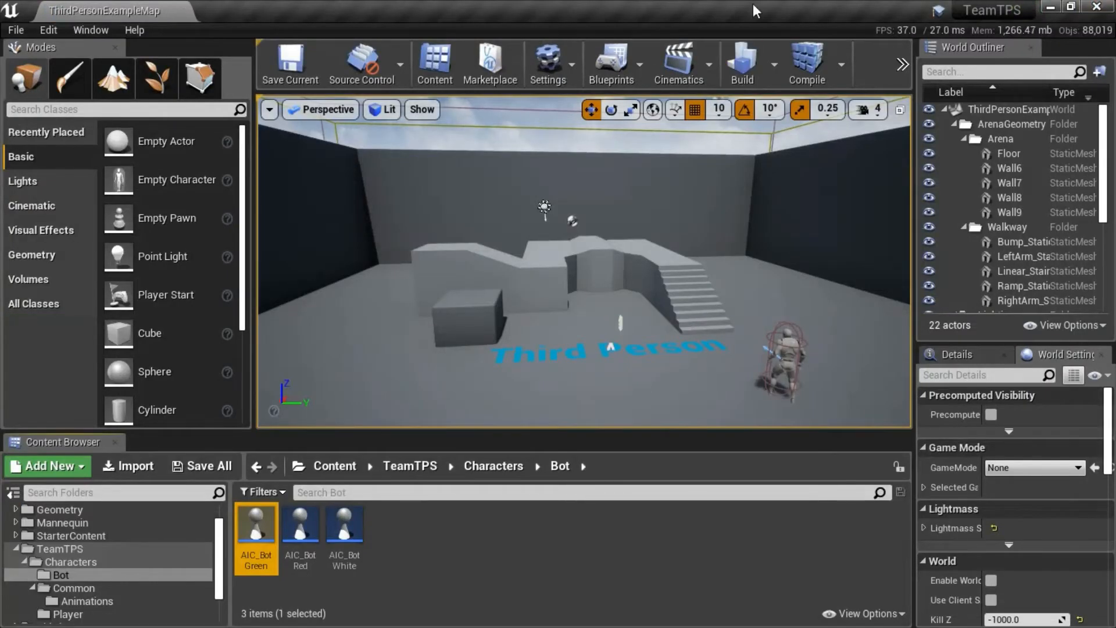
click(572, 519)
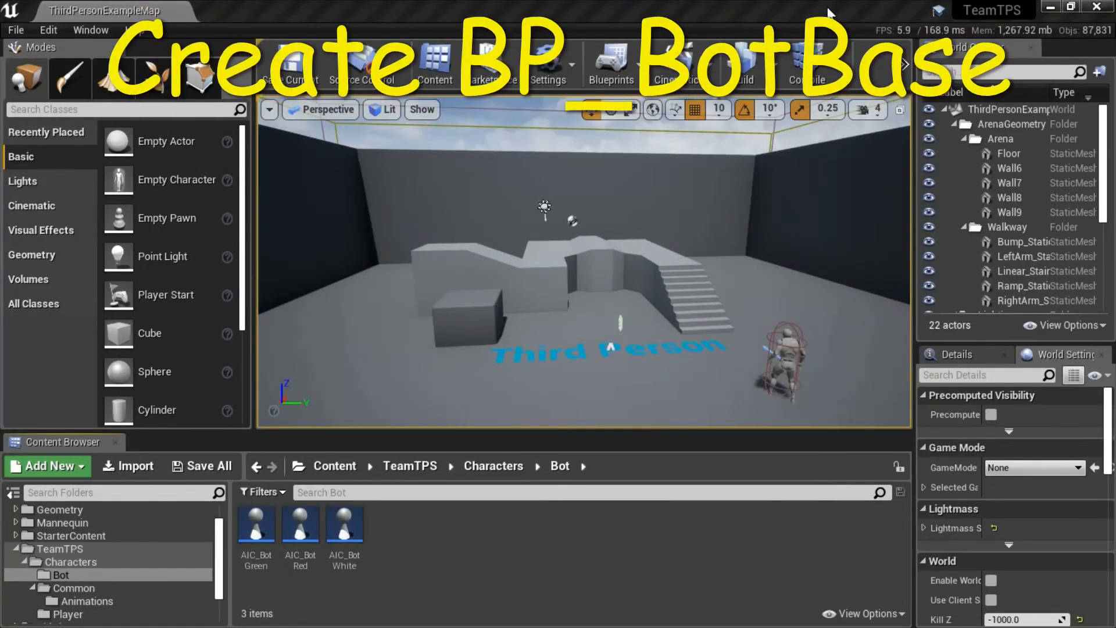
Create a Blueprint class based on Character in the Bot folder and name it BP_BotBase.
right_click(501, 528)
click(620, 169)
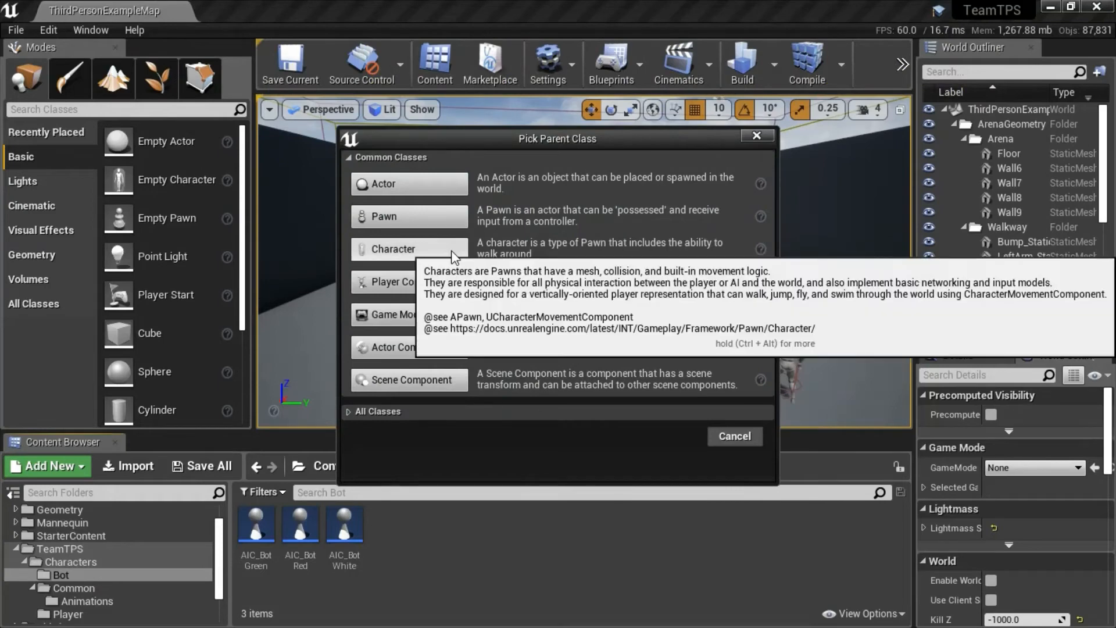
click(451, 250)
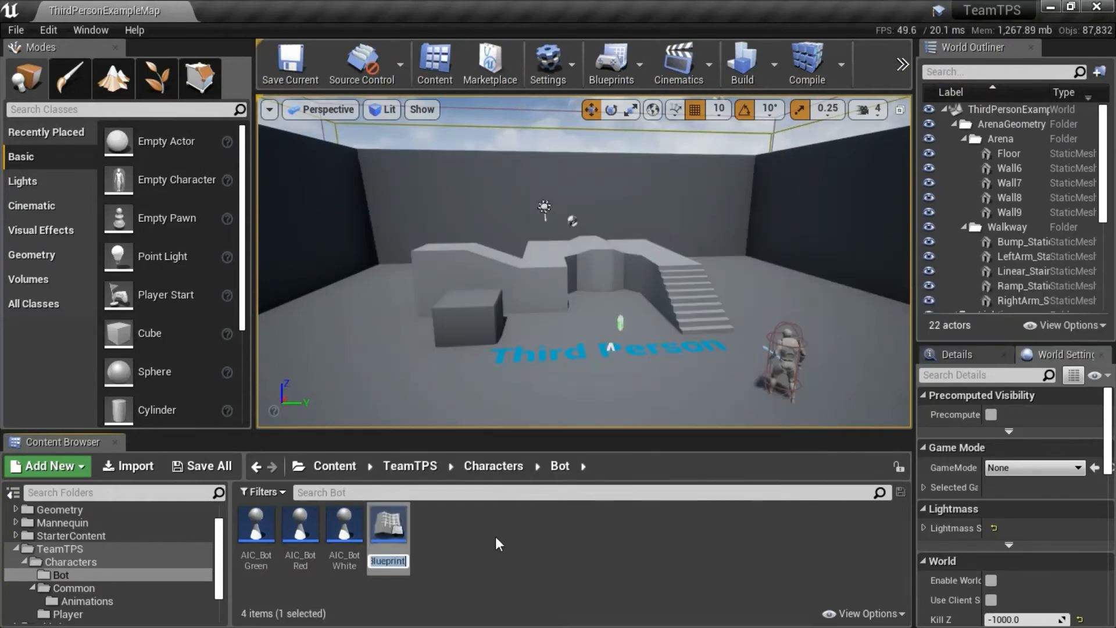
text(BotBase)
key(Return)
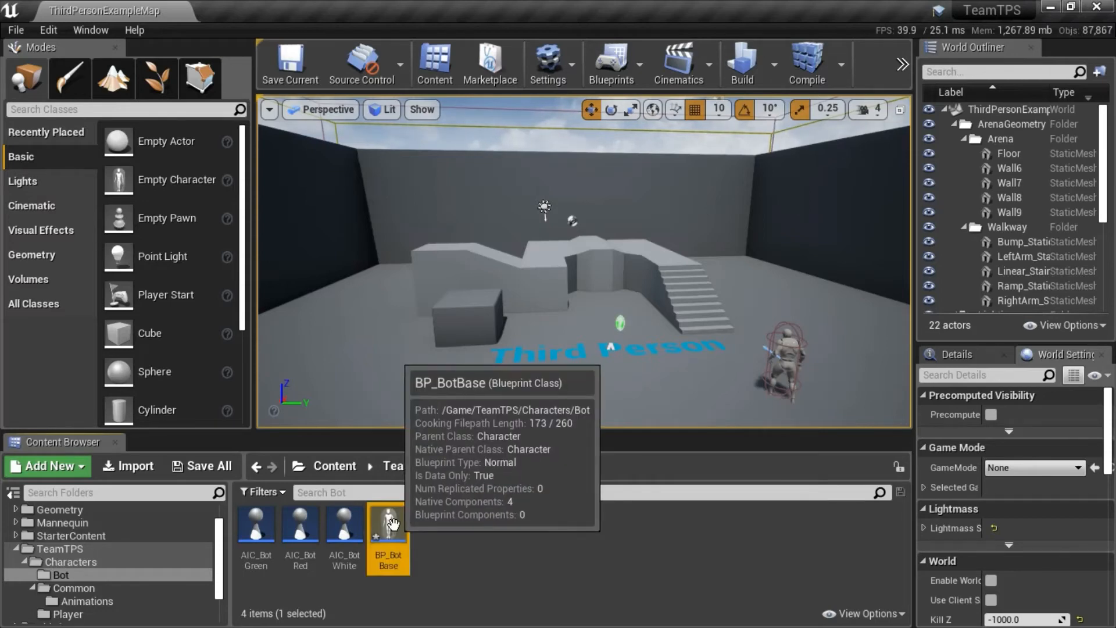
click(514, 561)
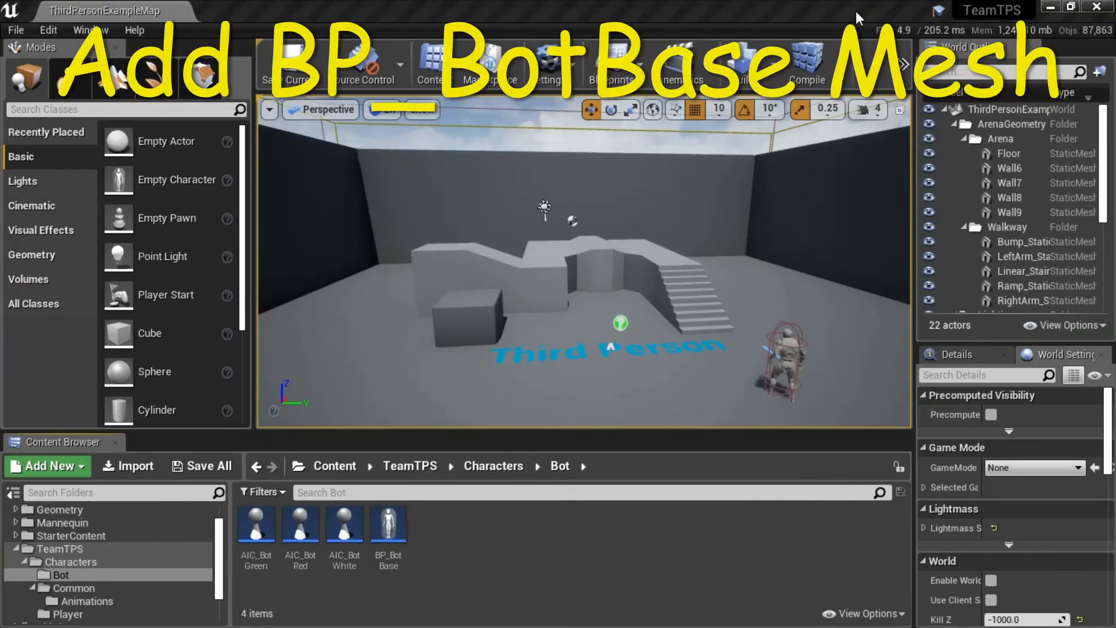
Open BP_BotBase in its viewport and bring up the skeletal mesh choices for the inherited Mesh component.
double_click(389, 517)
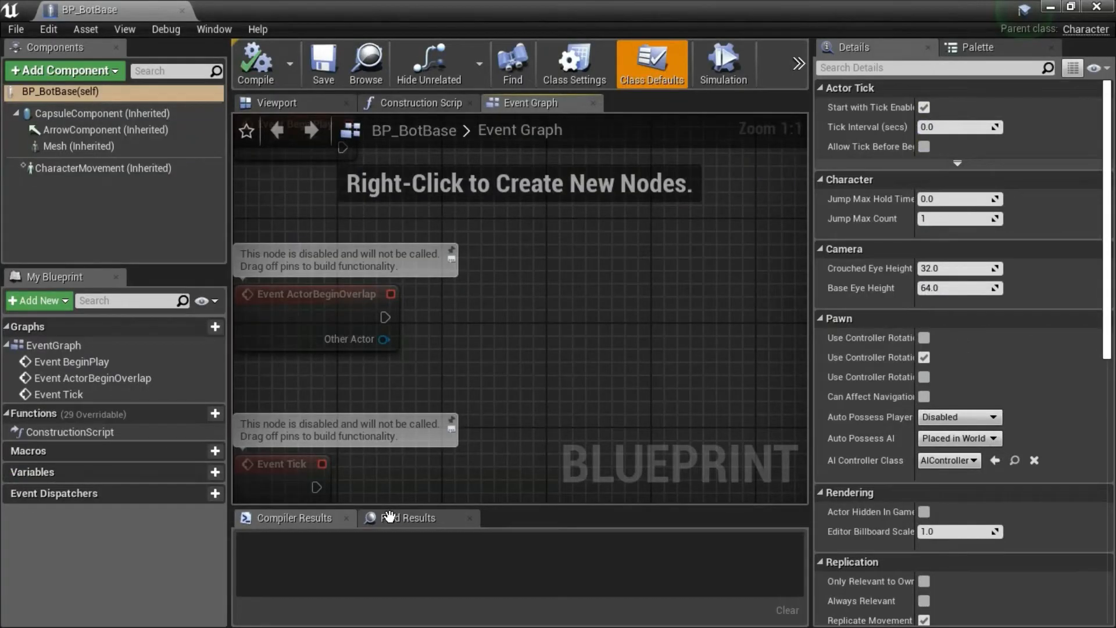
click(319, 100)
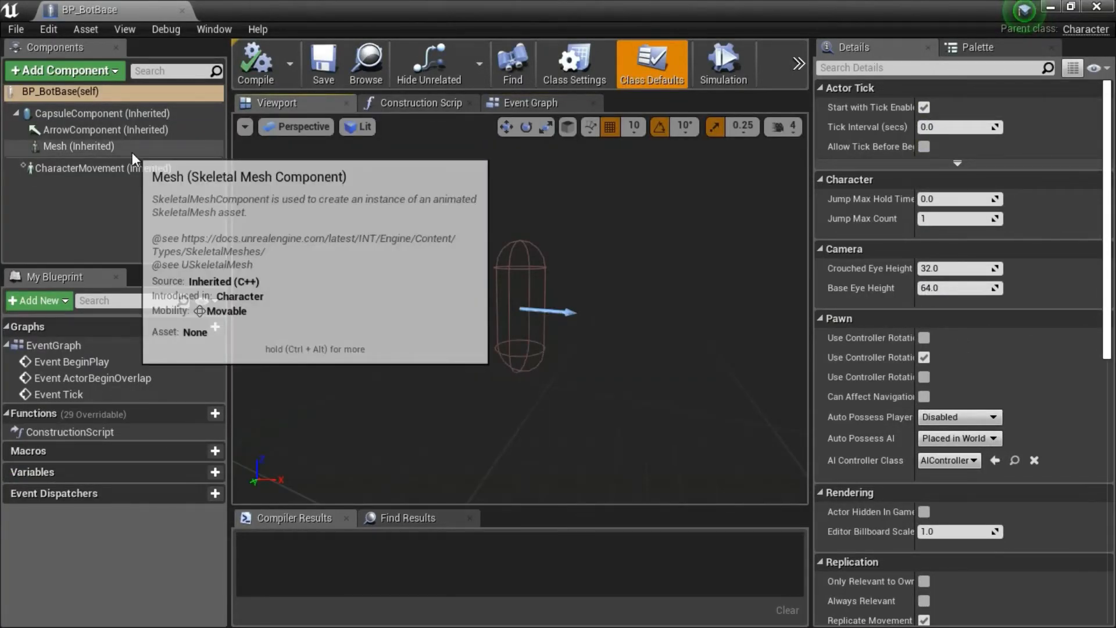
click(130, 150)
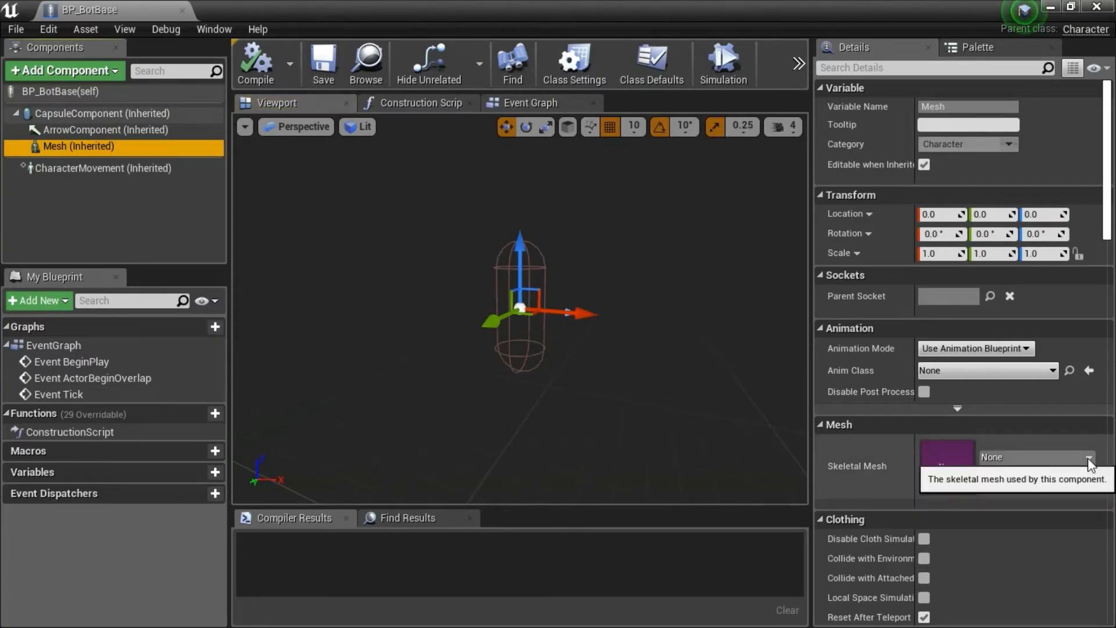
click(1088, 459)
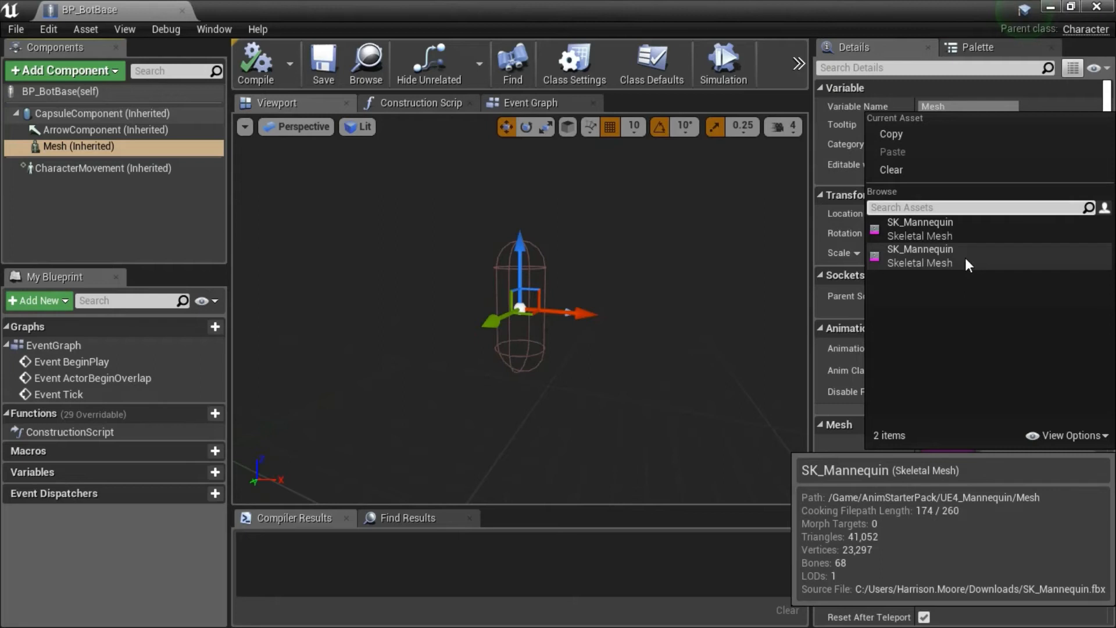
Assign the AnimStarterPack SK_Mannequin skeletal mesh to the Mesh component and set its Anim Class to ABP_UE4ASP_HeroTPP.
click(965, 257)
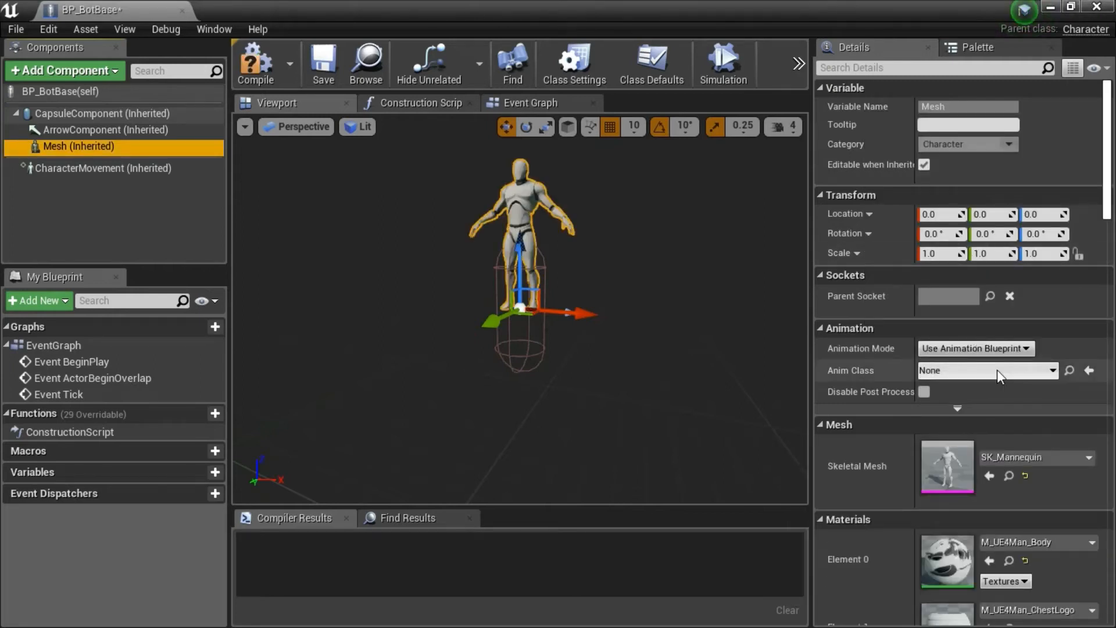
click(1052, 370)
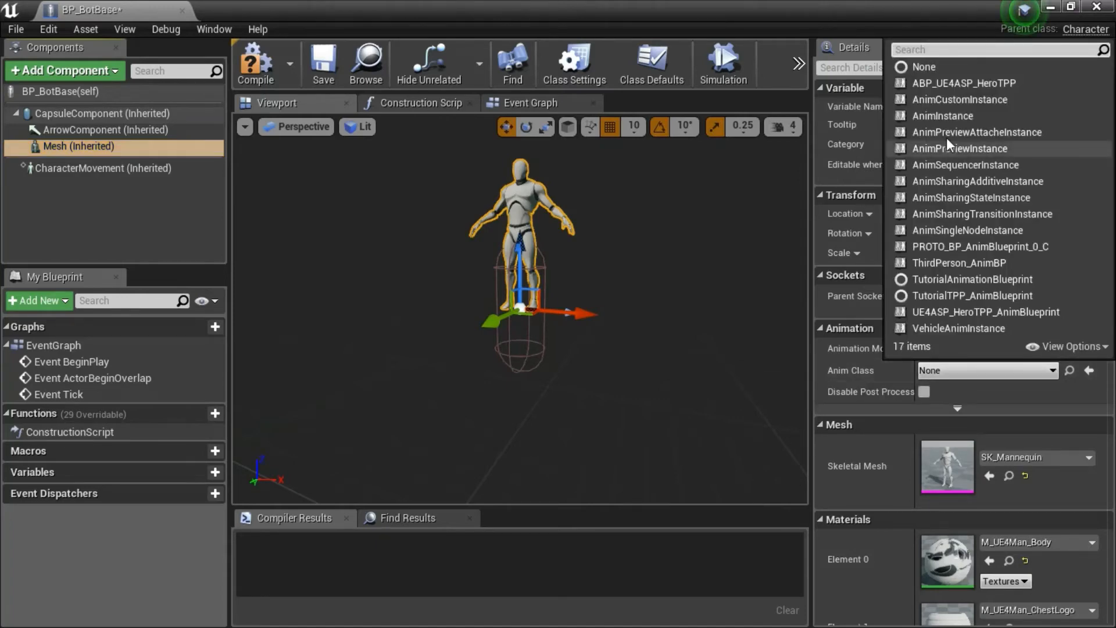
click(978, 88)
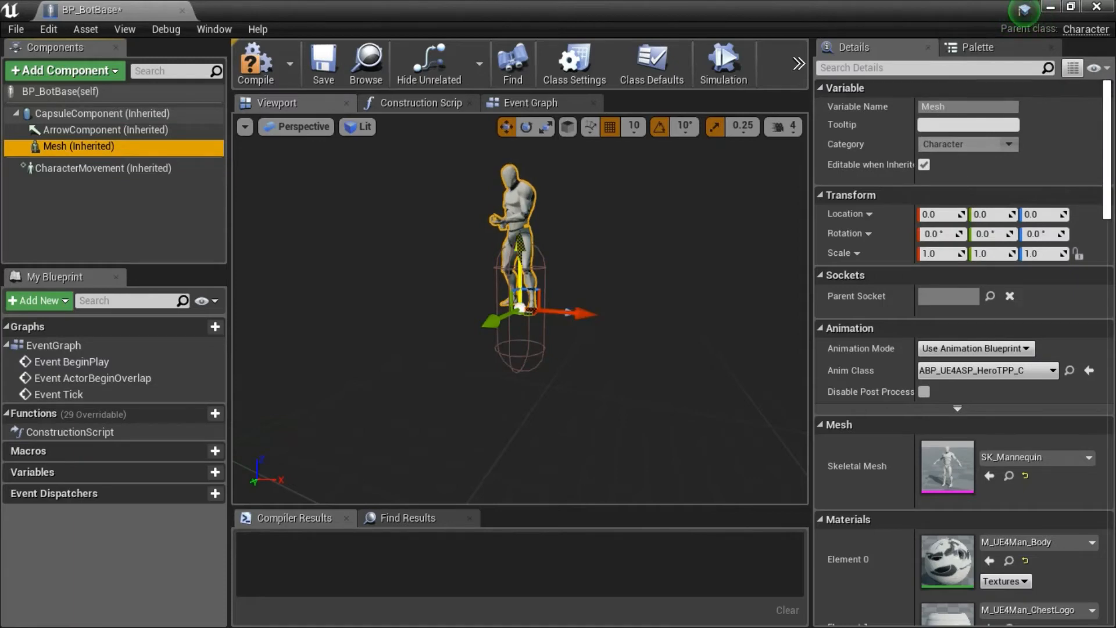
Lower the mesh to Z -110 and rotate it to -120° about Z, then compile, save and close BP_BotBase.
drag(521, 250, 524, 333)
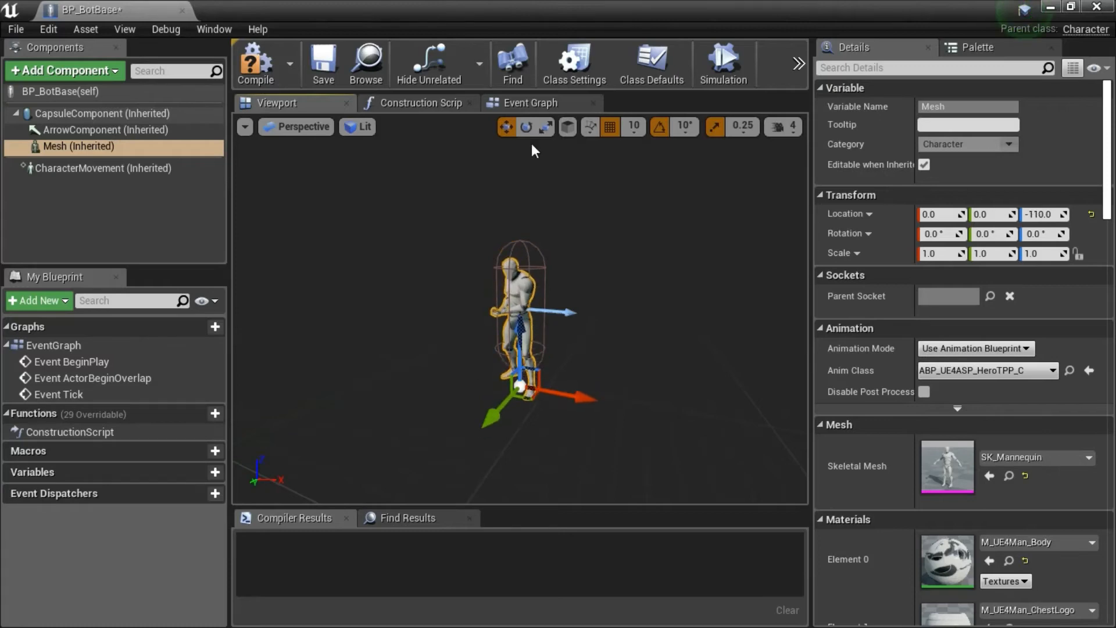
key(e)
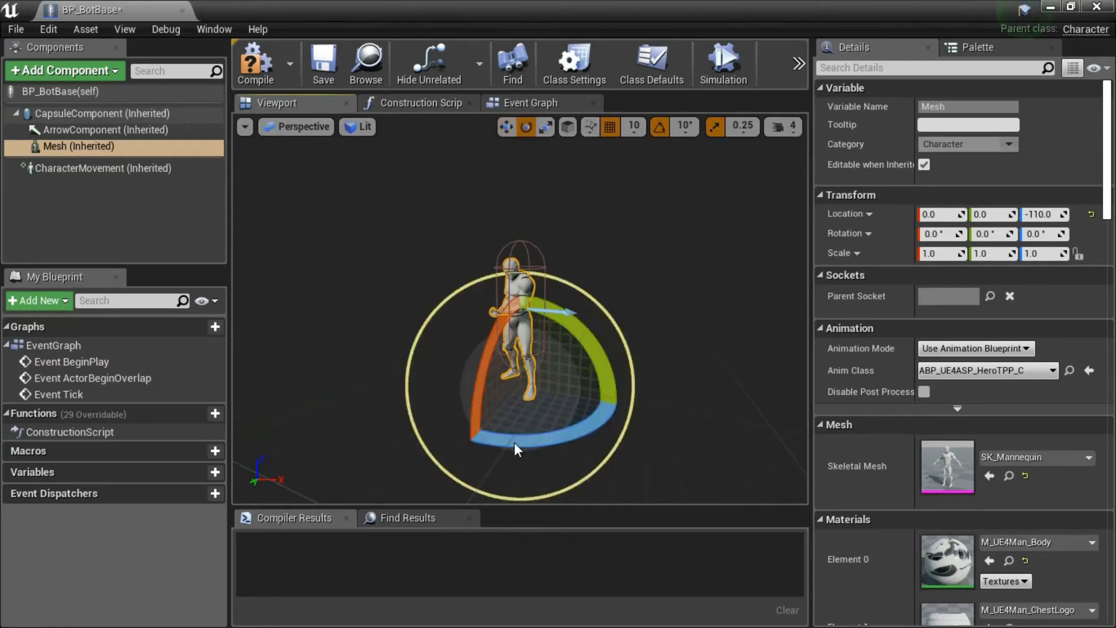
drag(514, 442, 375, 442)
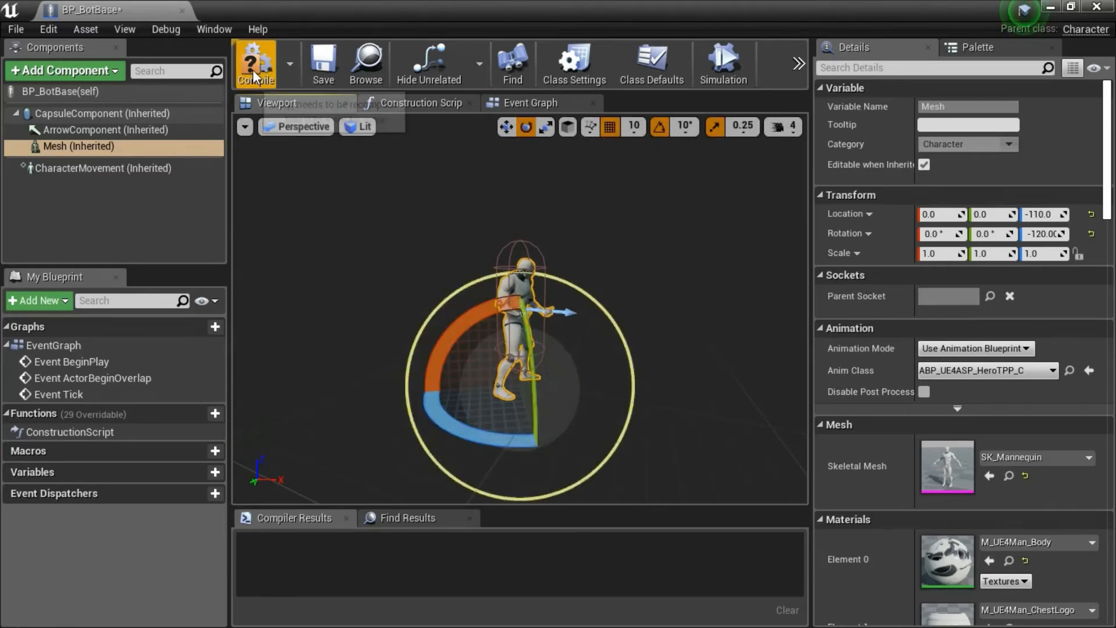
click(323, 80)
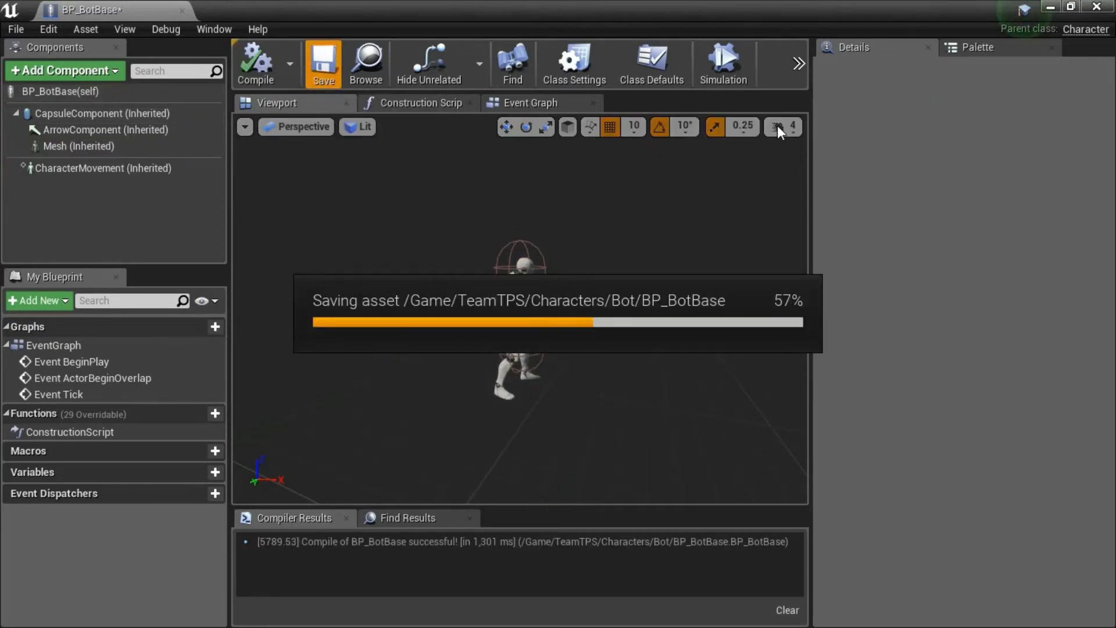
click(1097, 7)
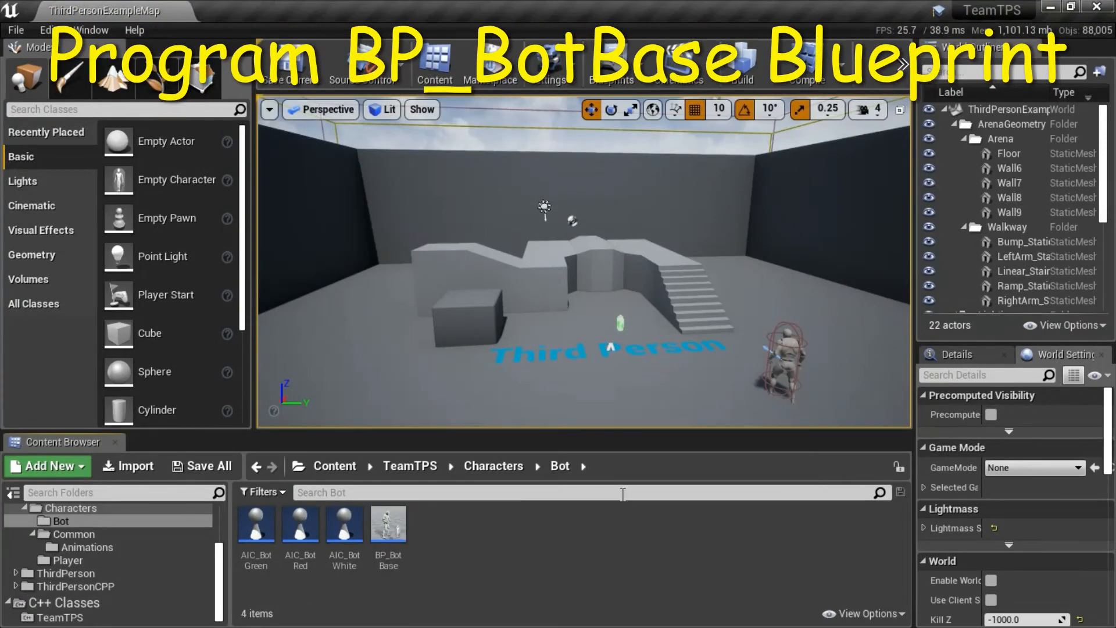
Open Ue4ASP_Character from the AnimStarterPack folder, copy all comment groups and nodes of its event graph, and close it.
click(389, 526)
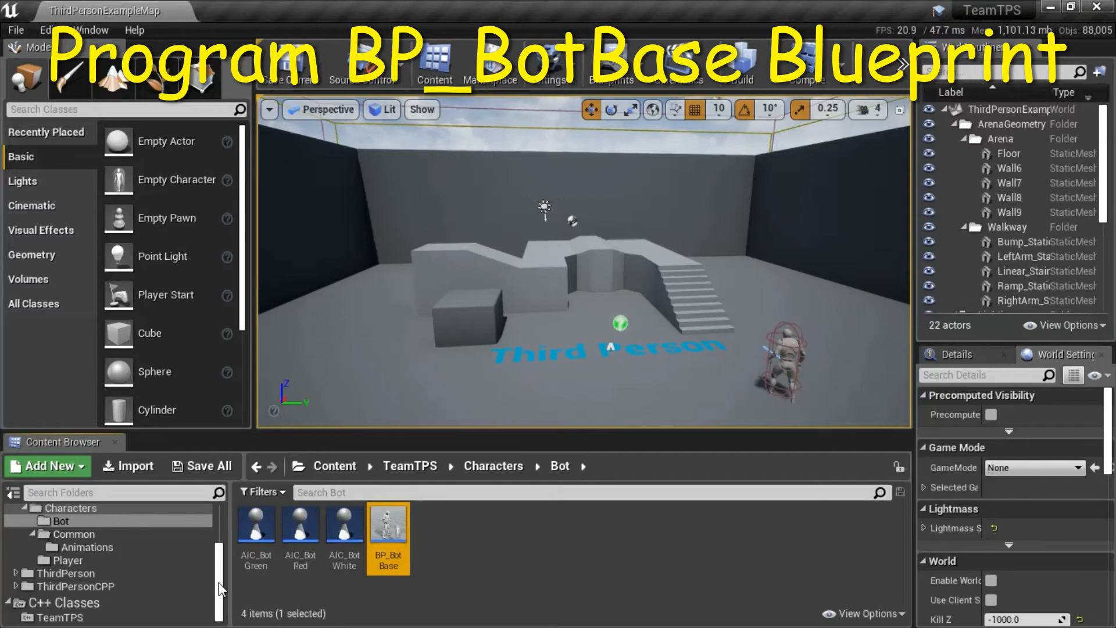
scroll(218, 581, up, 3)
click(119, 528)
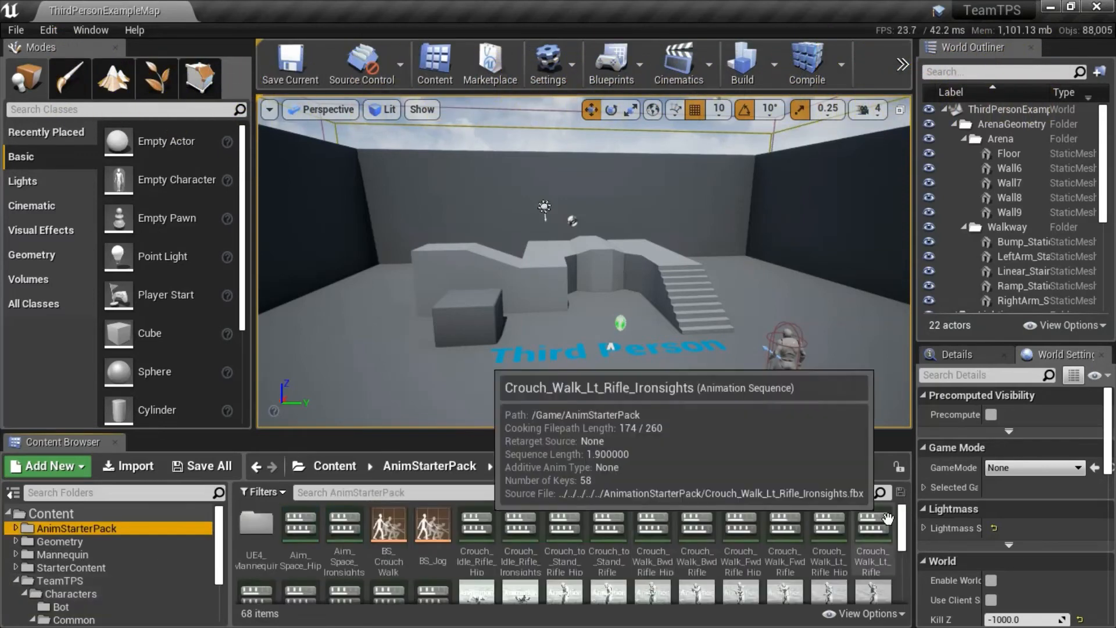
drag(905, 583, 905, 596)
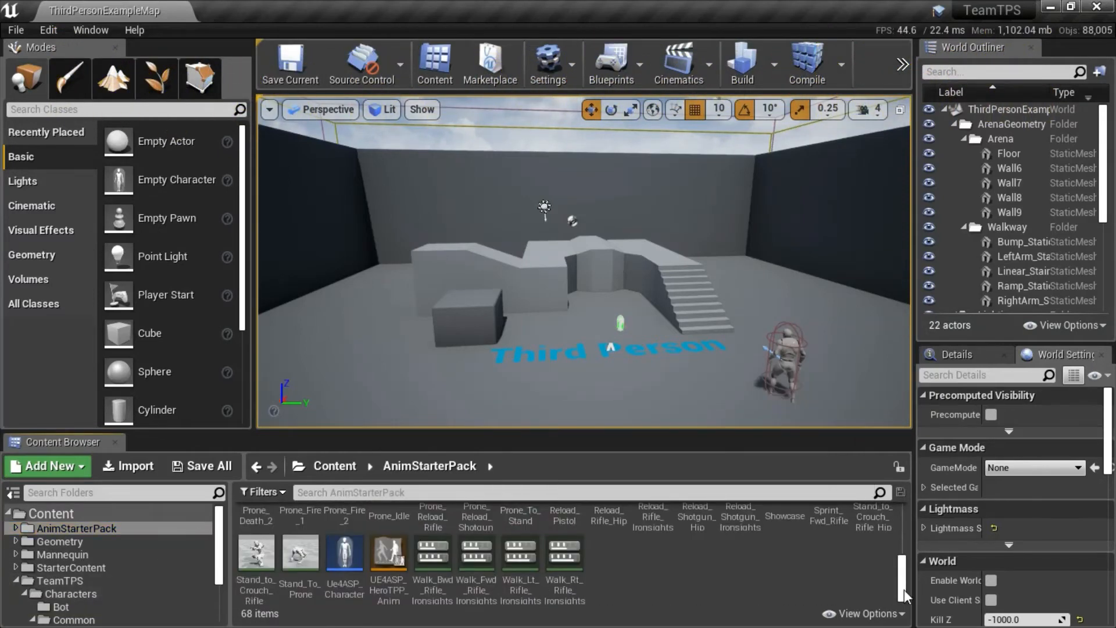
double_click(337, 560)
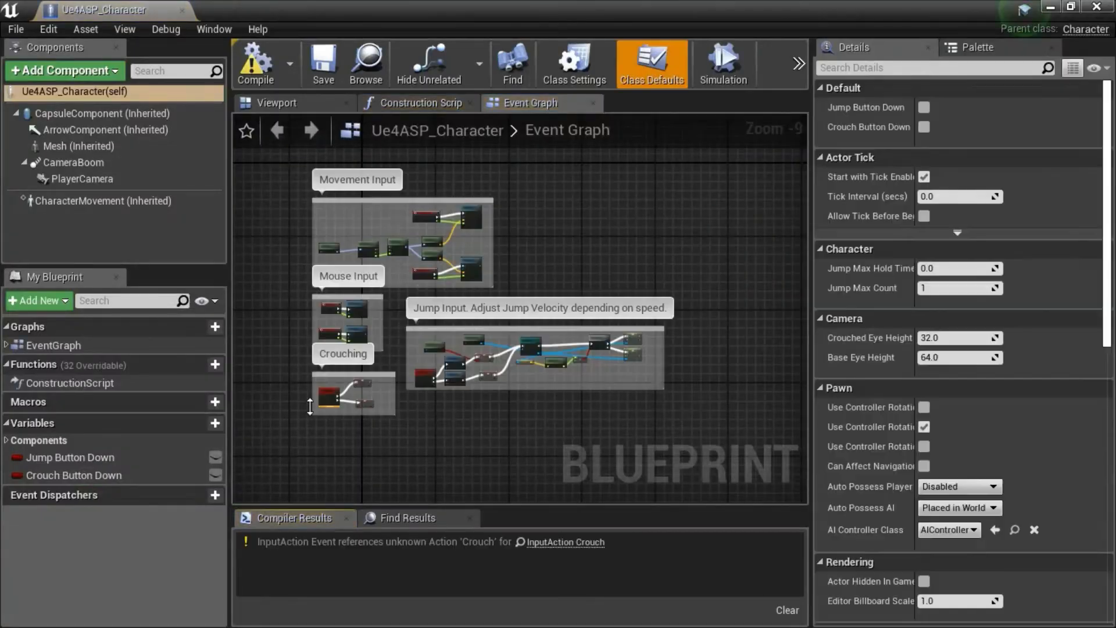
drag(285, 183, 695, 421)
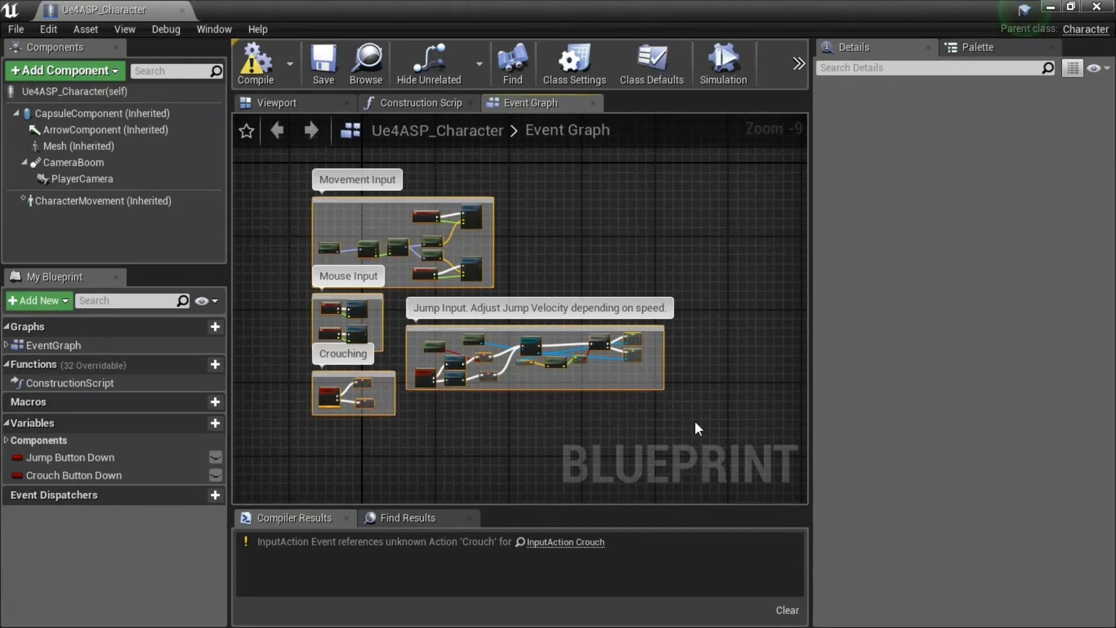
click(1096, 7)
Open BP_BotBase from the Bot folder and paste the copied movement, mouse, crouching and jump nodes into its event graph.
drag(222, 542, 221, 557)
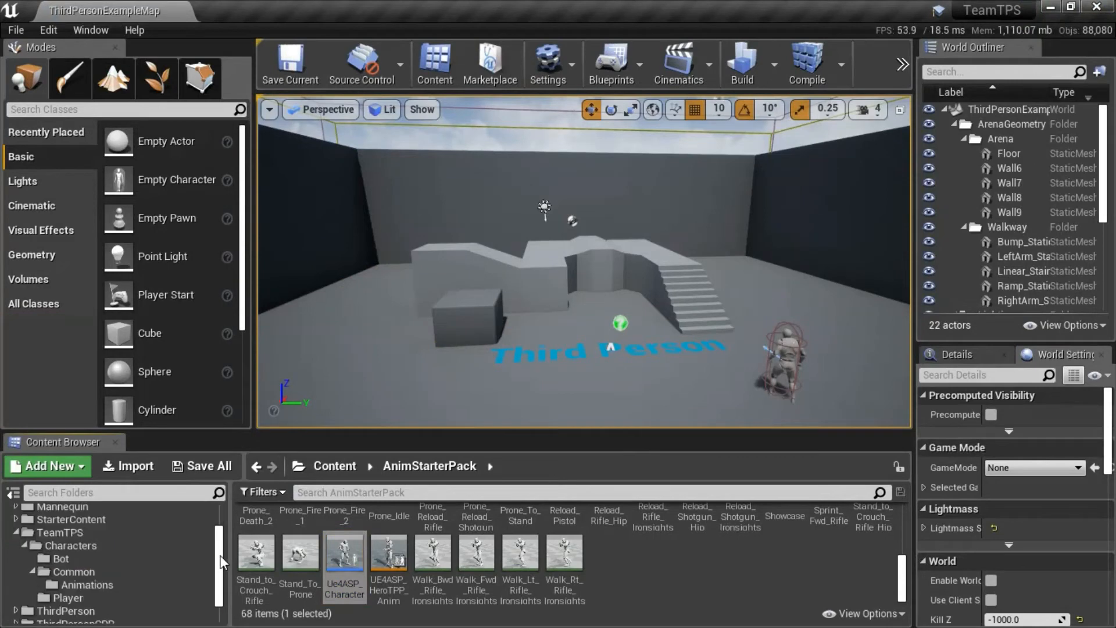
scroll(102, 554, down, 1)
click(100, 541)
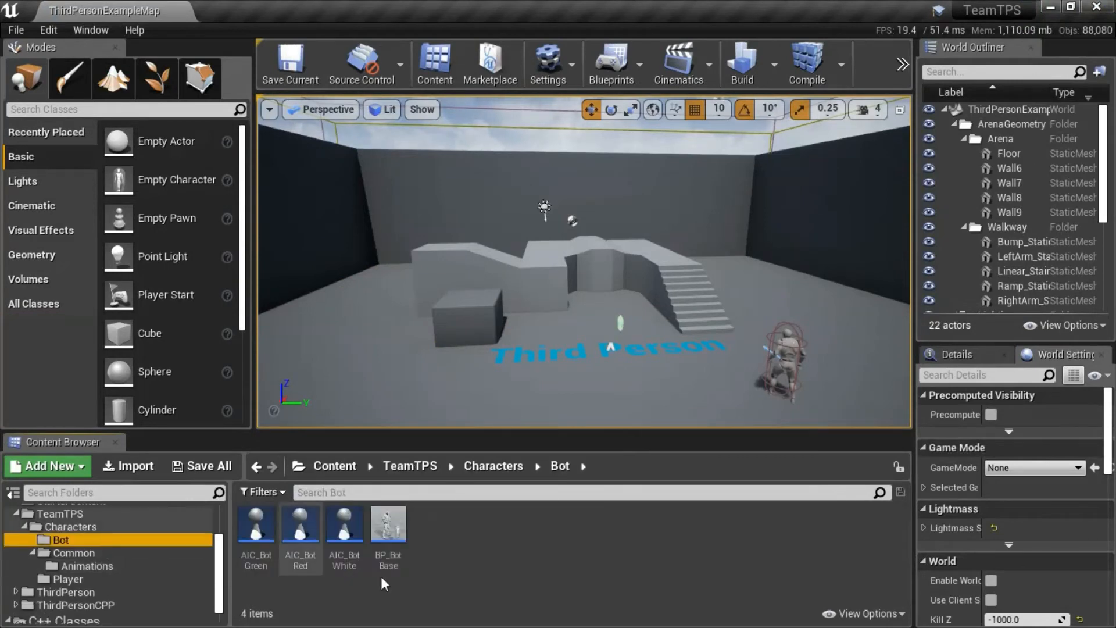
double_click(388, 526)
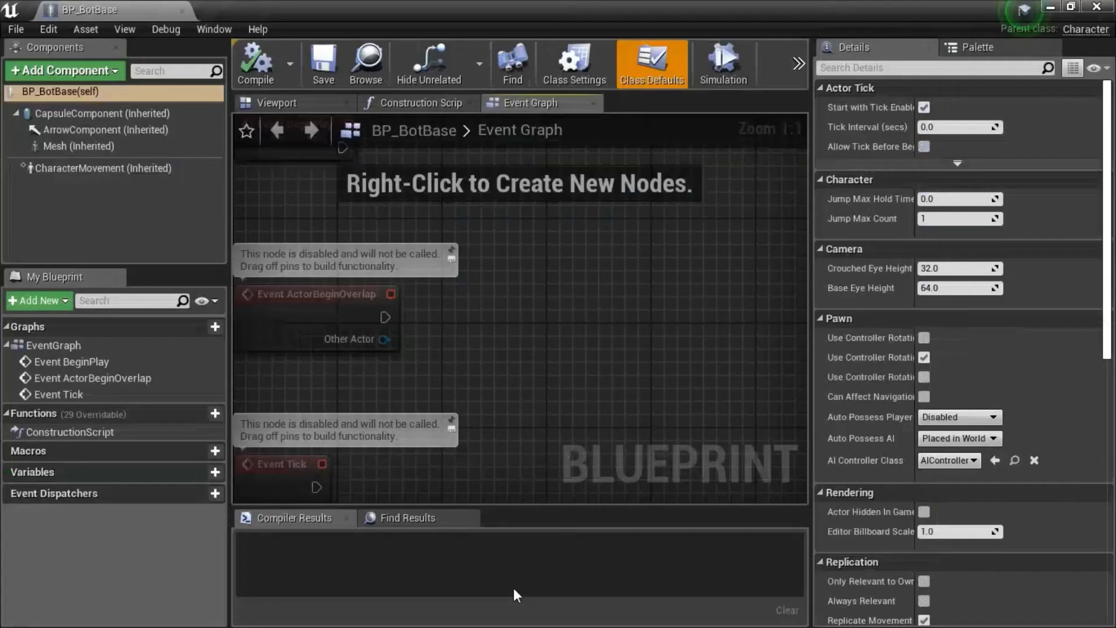
scroll(589, 426, down, 3)
right_drag(610, 478, 465, 264)
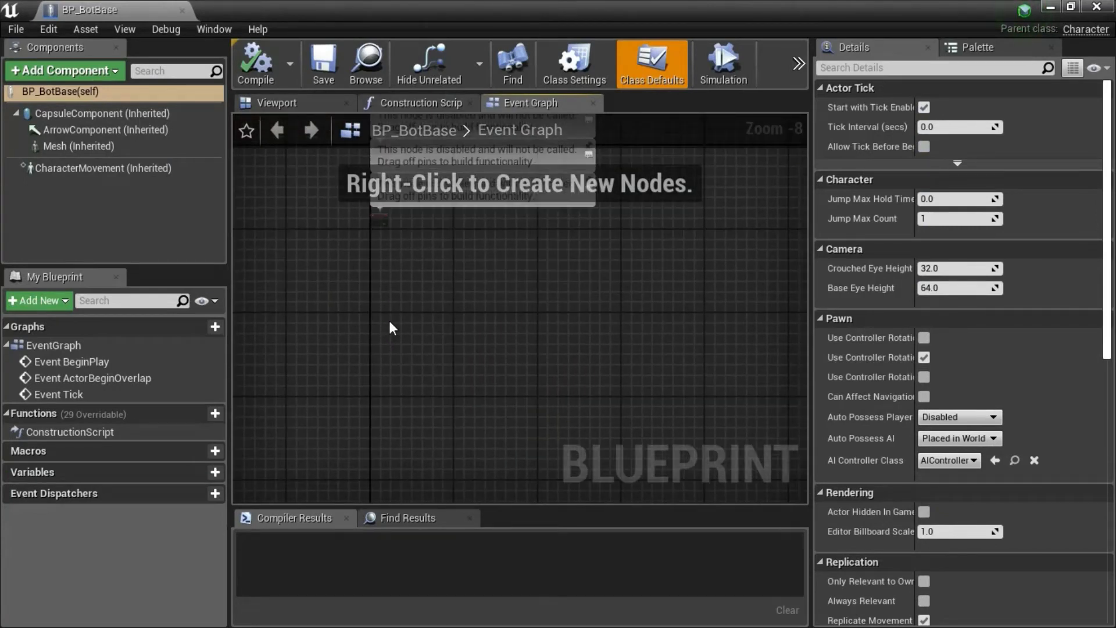
key(ctrl+v)
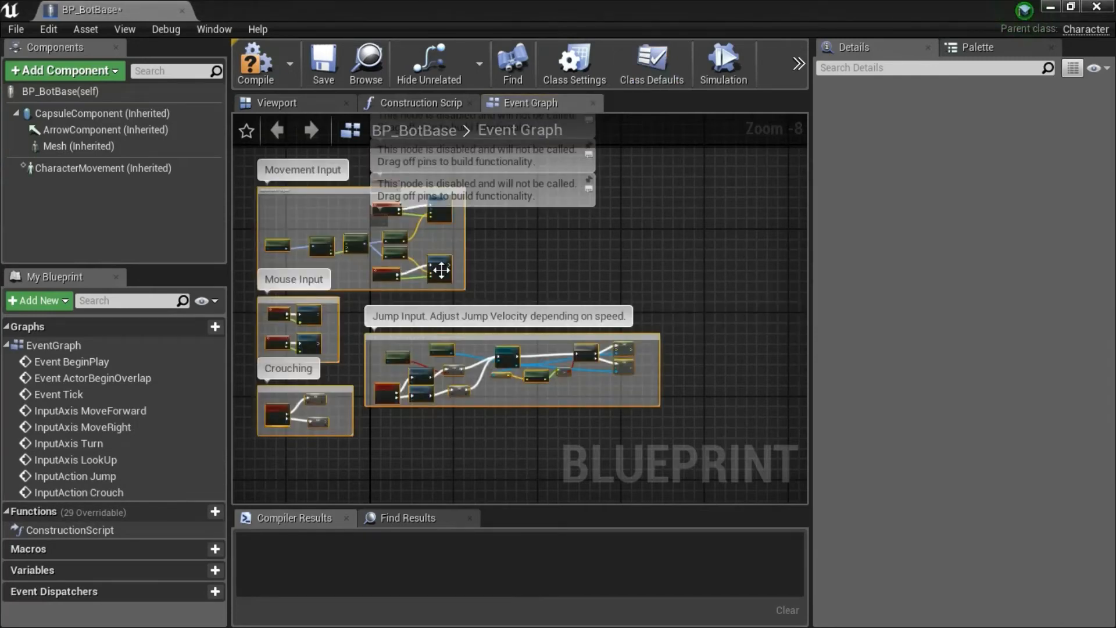
Move the pasted node groups down and to the right in the event graph, then save and close BP_BotBase.
drag(441, 270, 563, 366)
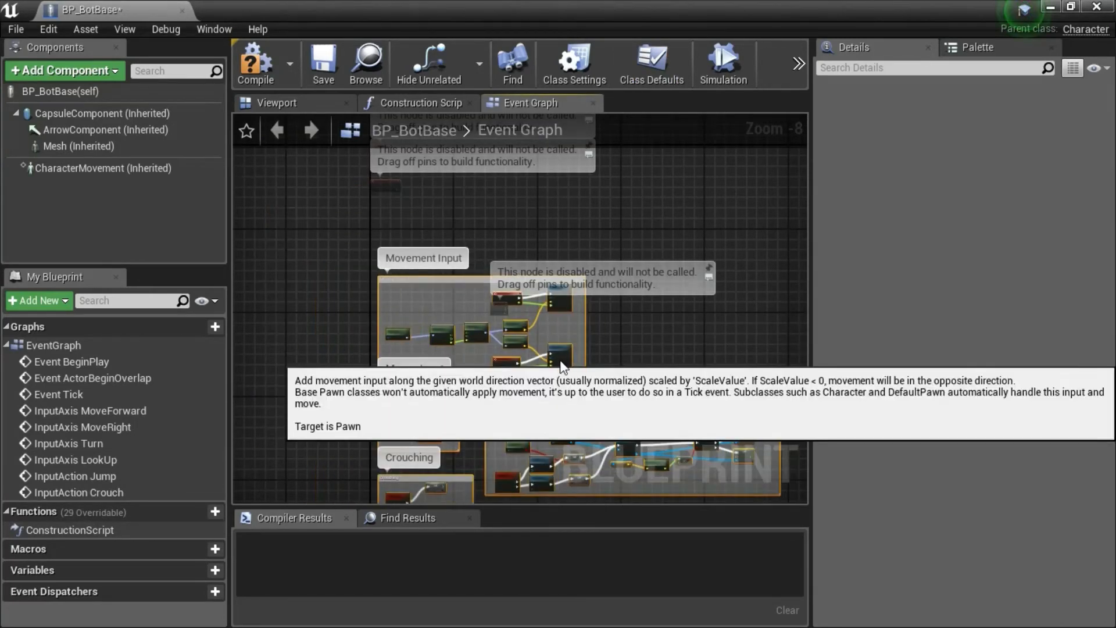
scroll(664, 348, down, 3)
right_drag(673, 343, 580, 332)
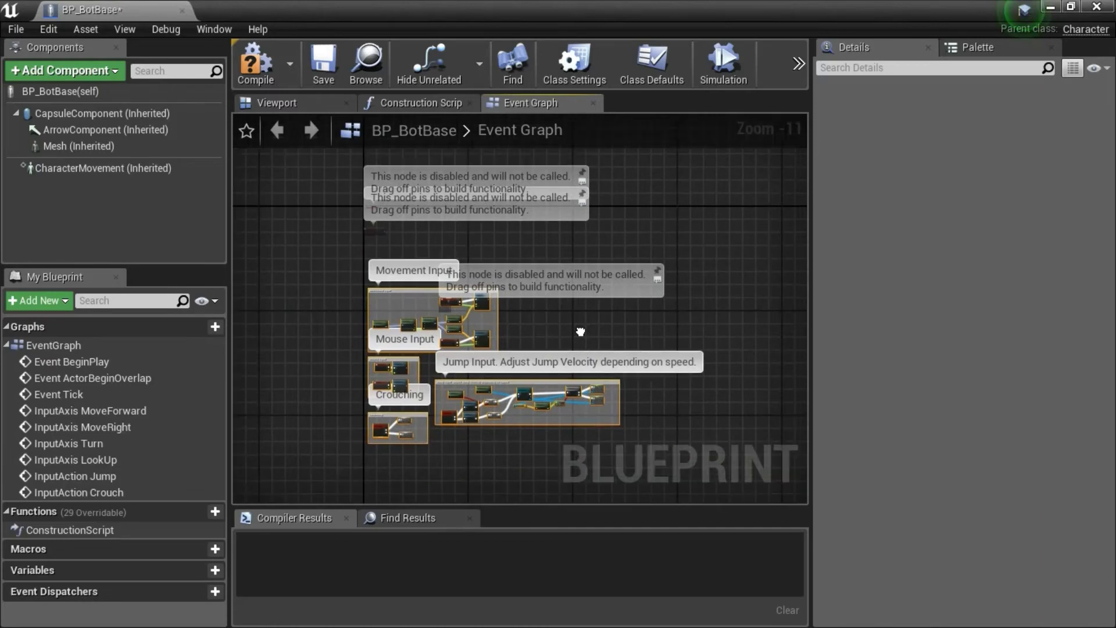
click(326, 65)
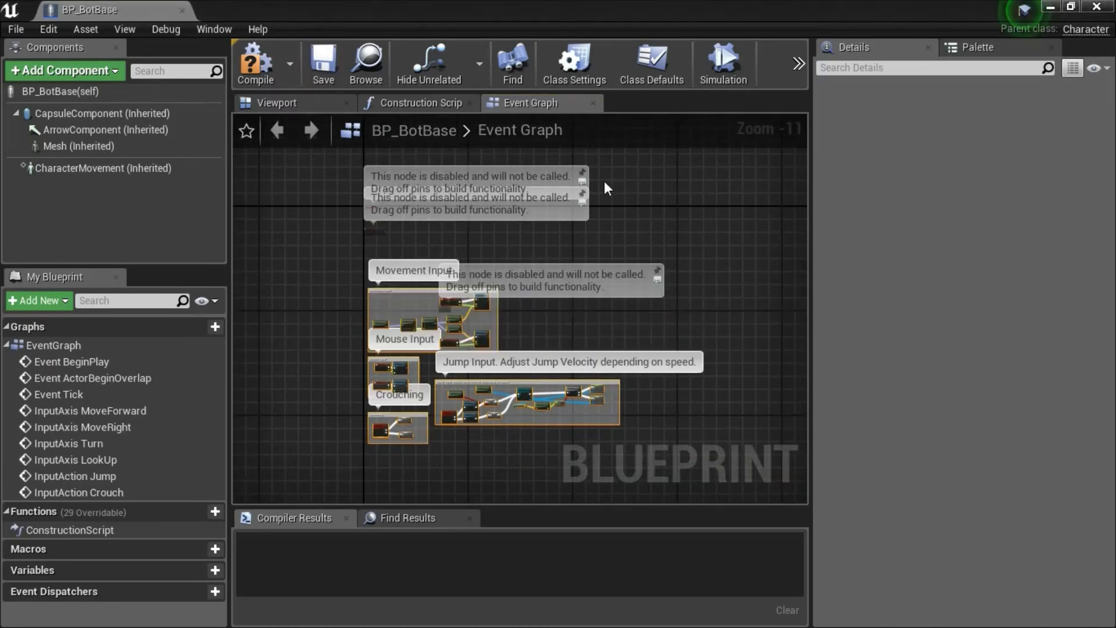
click(1110, 14)
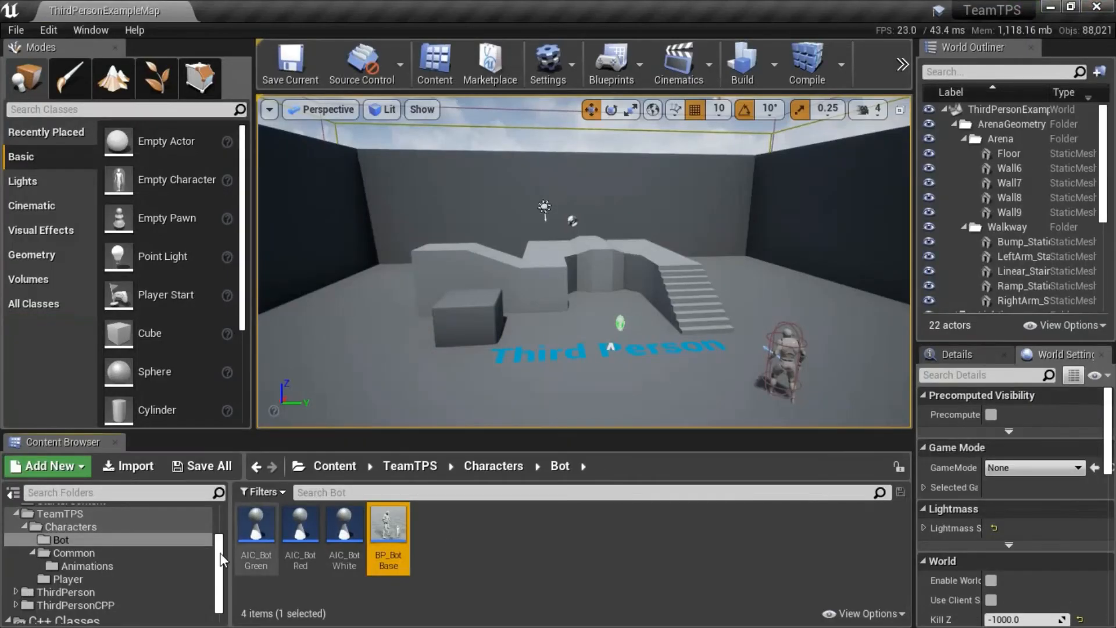
Reopen Ue4ASP_Character from AnimStarterPack, copy the name of its Jump Button Down Boolean variable, and close the blueprint.
drag(218, 541, 218, 520)
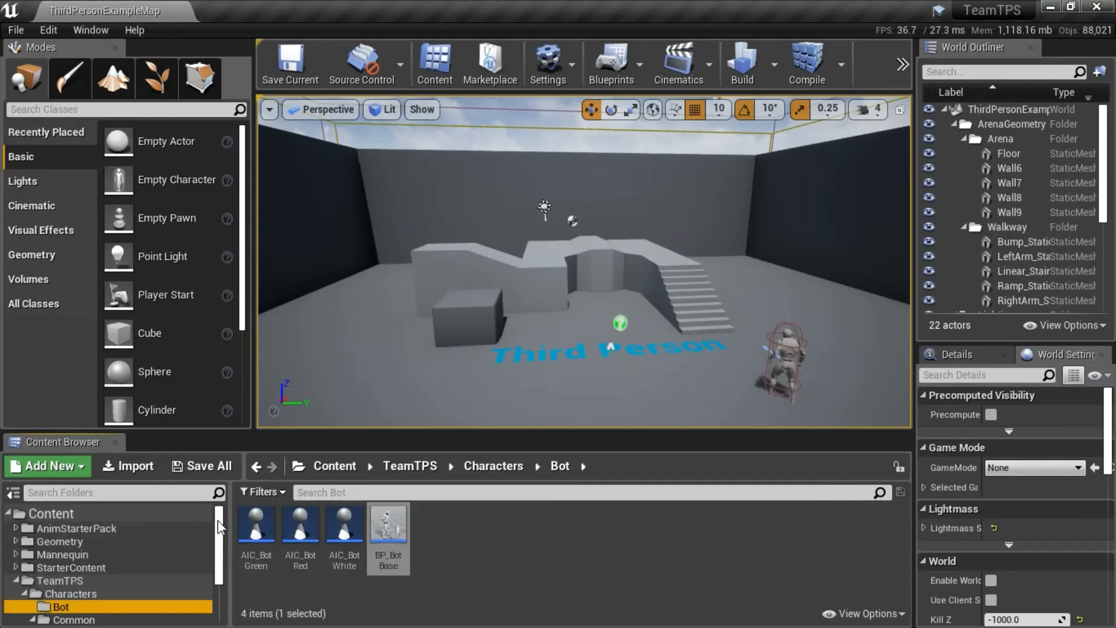
click(97, 531)
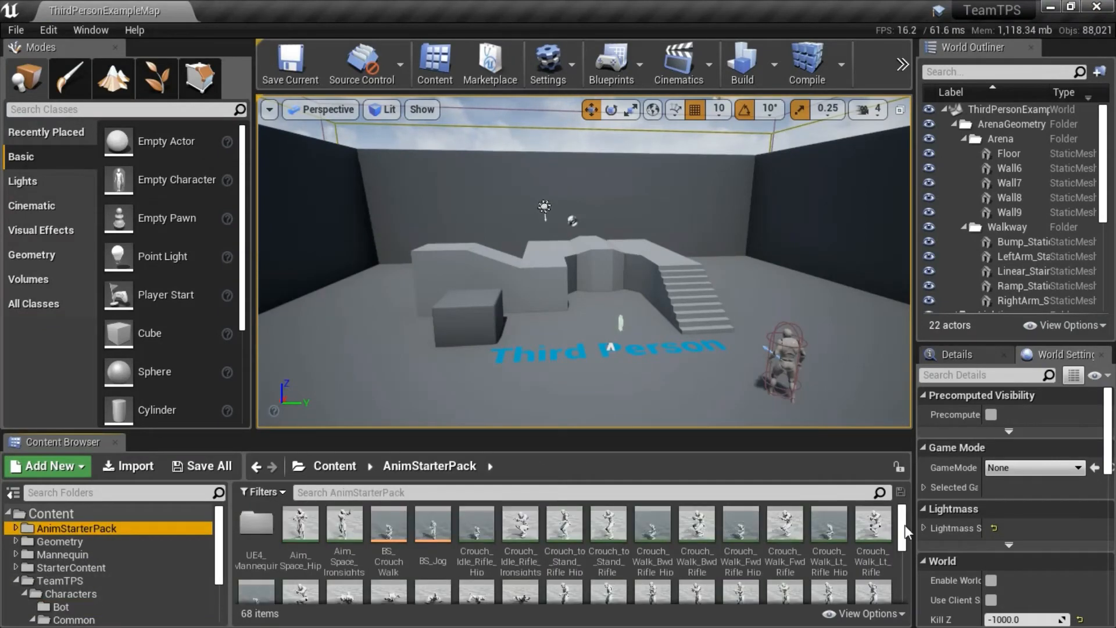
drag(904, 525, 831, 586)
mouse_move(349, 559)
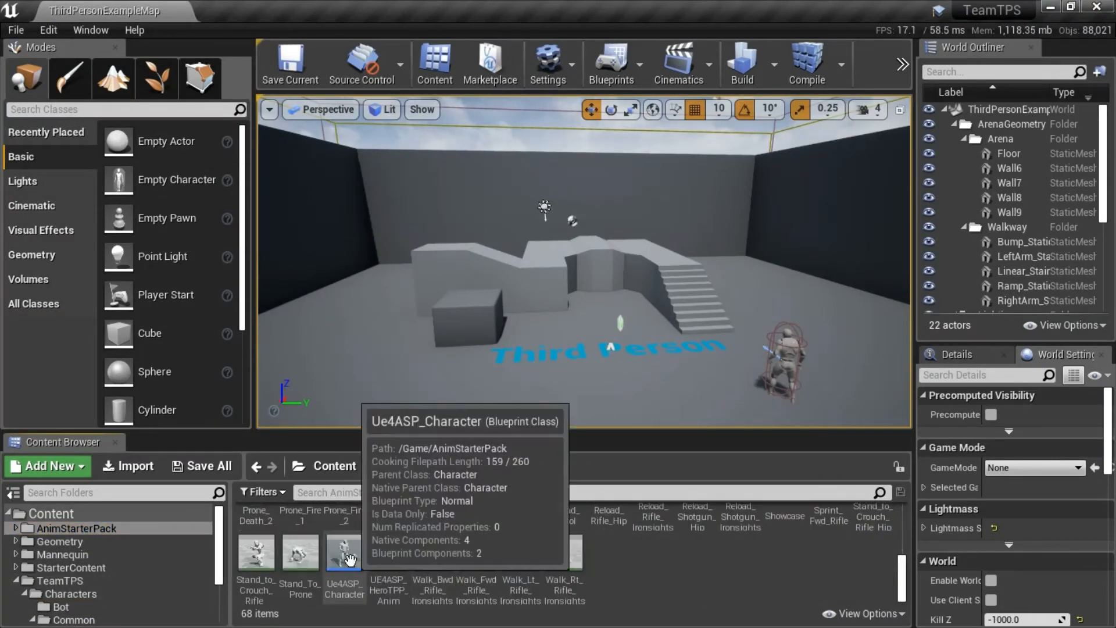
double_click(350, 559)
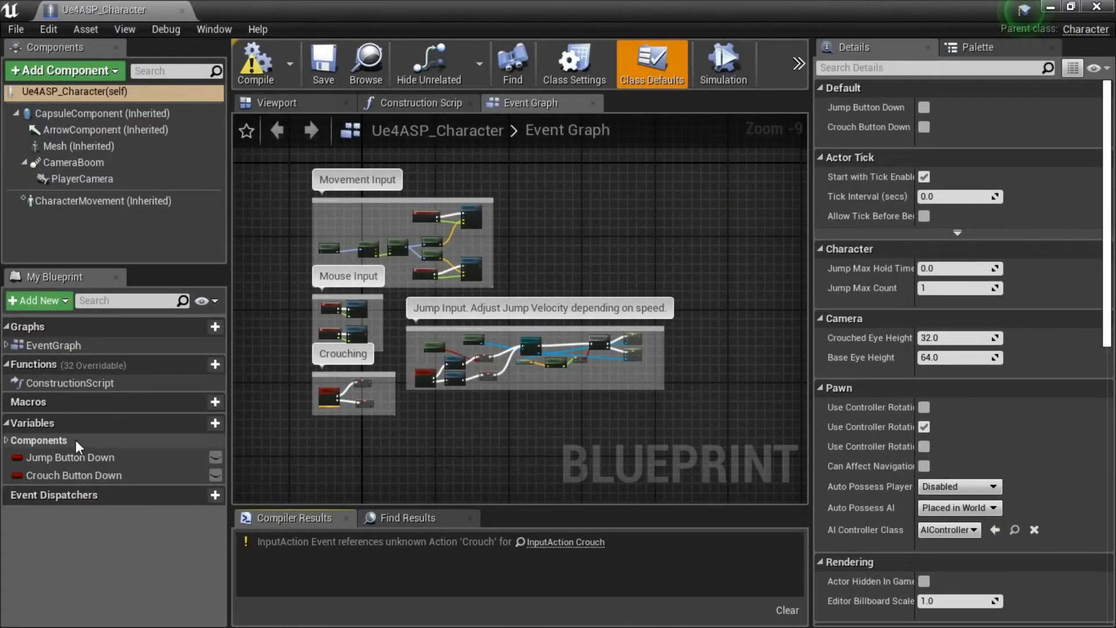
click(72, 453)
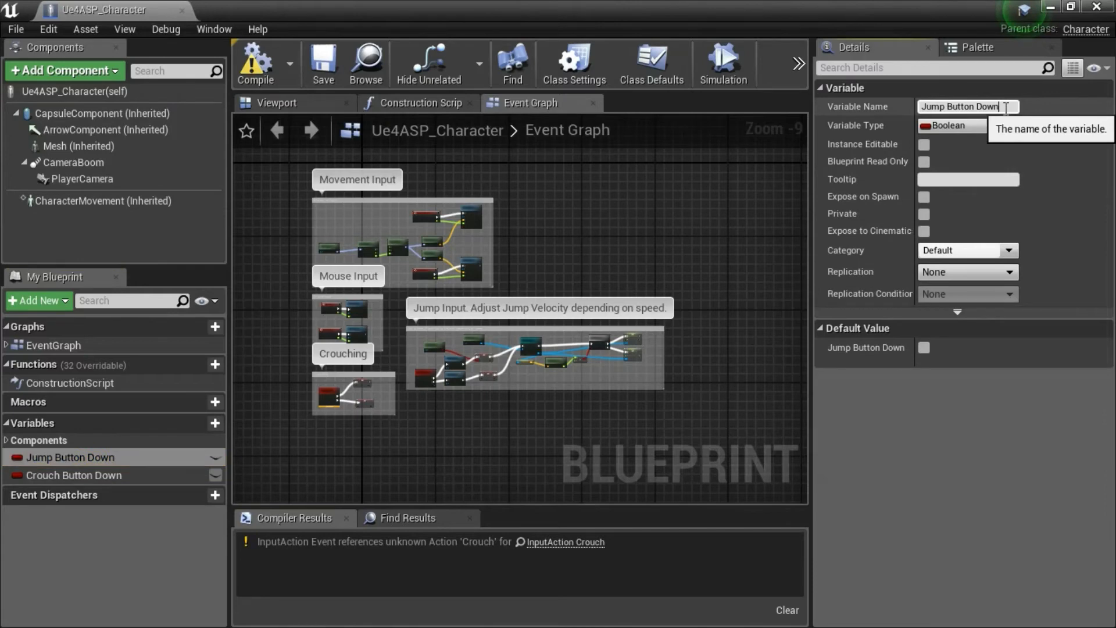
click(1006, 108)
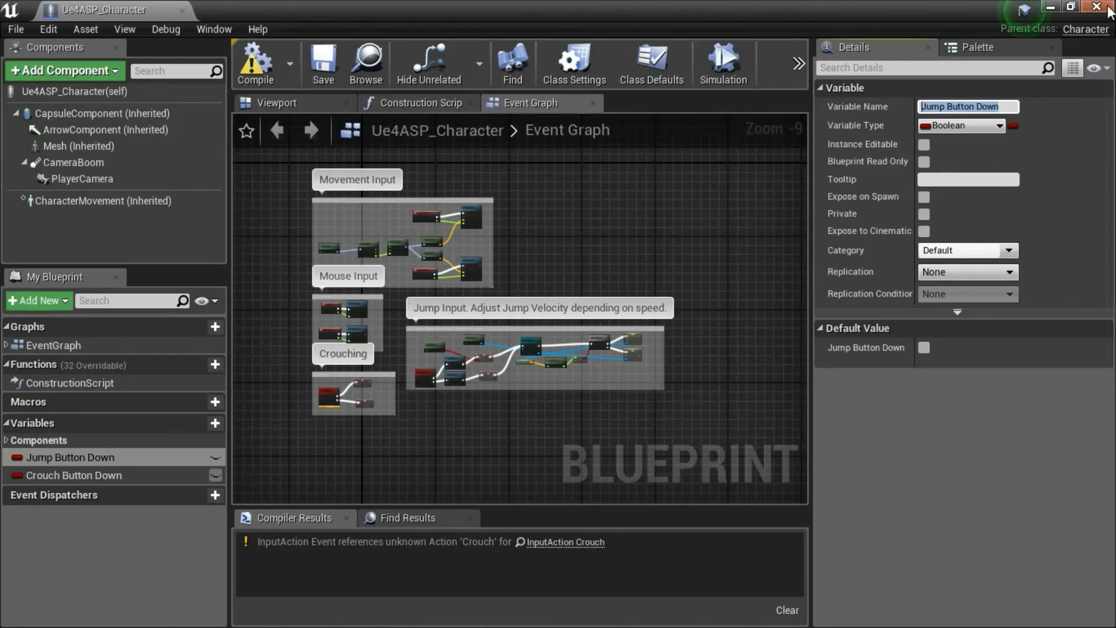
click(1108, 9)
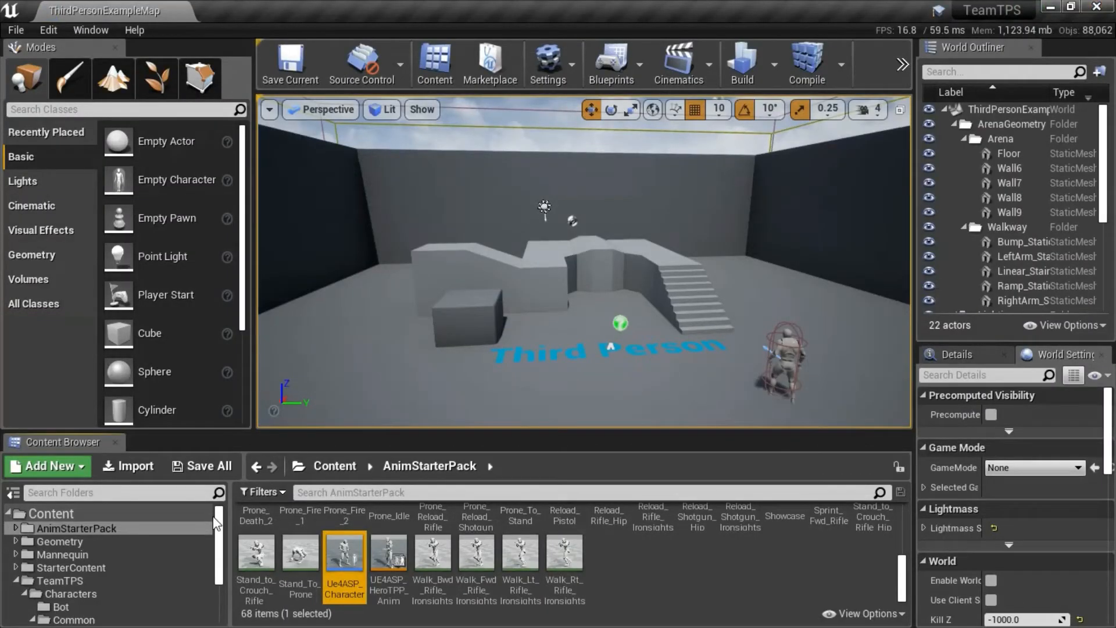
Open BP_BotBase from the Bot folder, add a Boolean variable named Jump Button Down, and save the blueprint.
drag(215, 522, 193, 557)
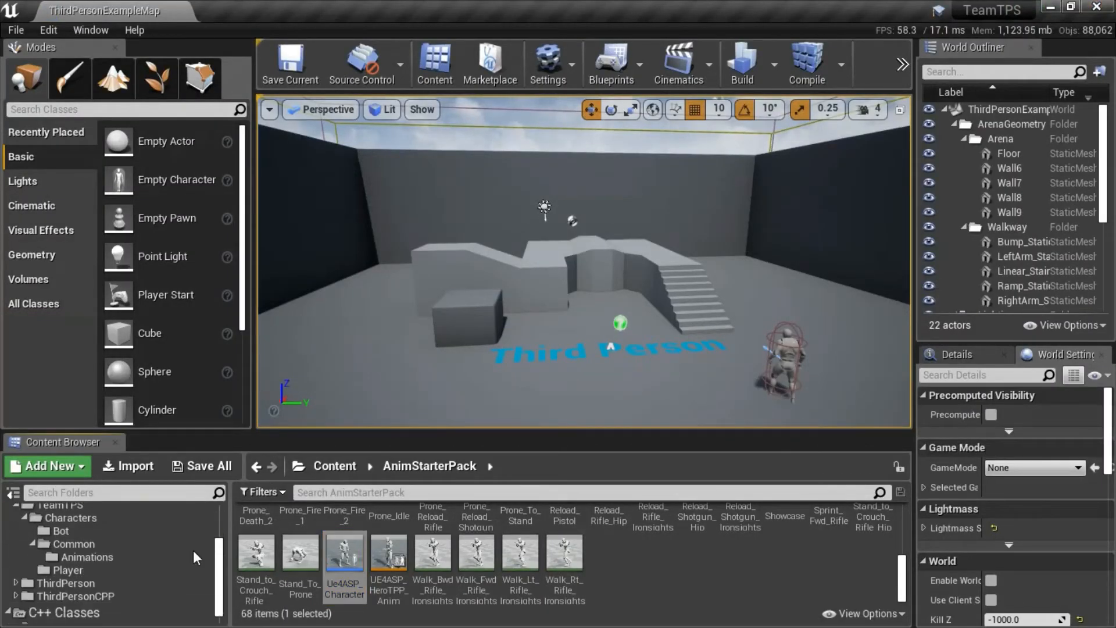
click(92, 534)
click(387, 531)
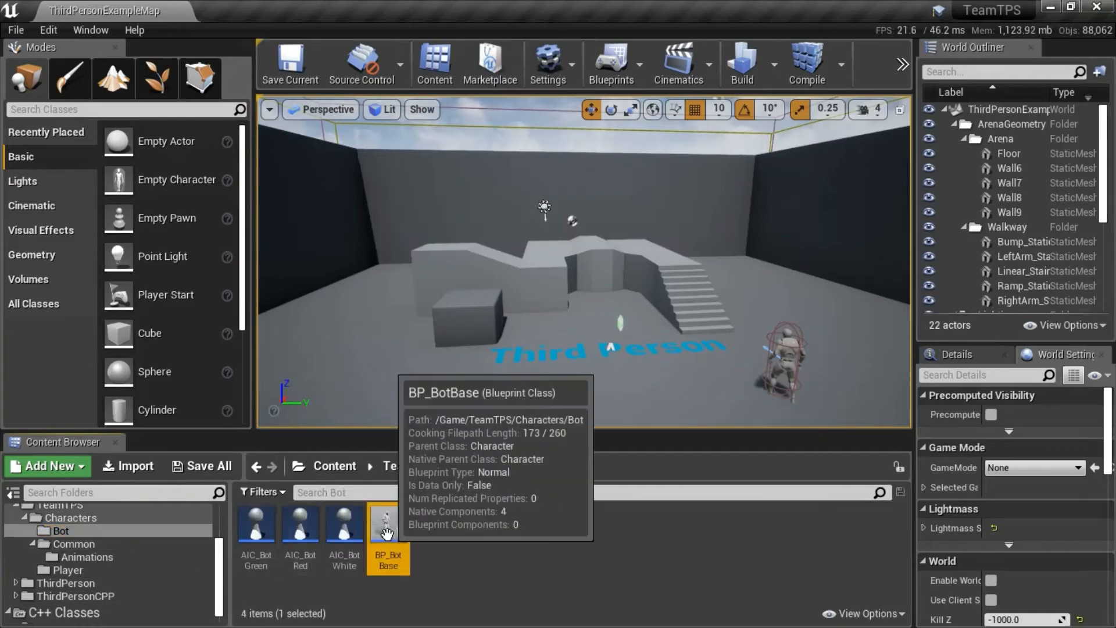
double_click(386, 532)
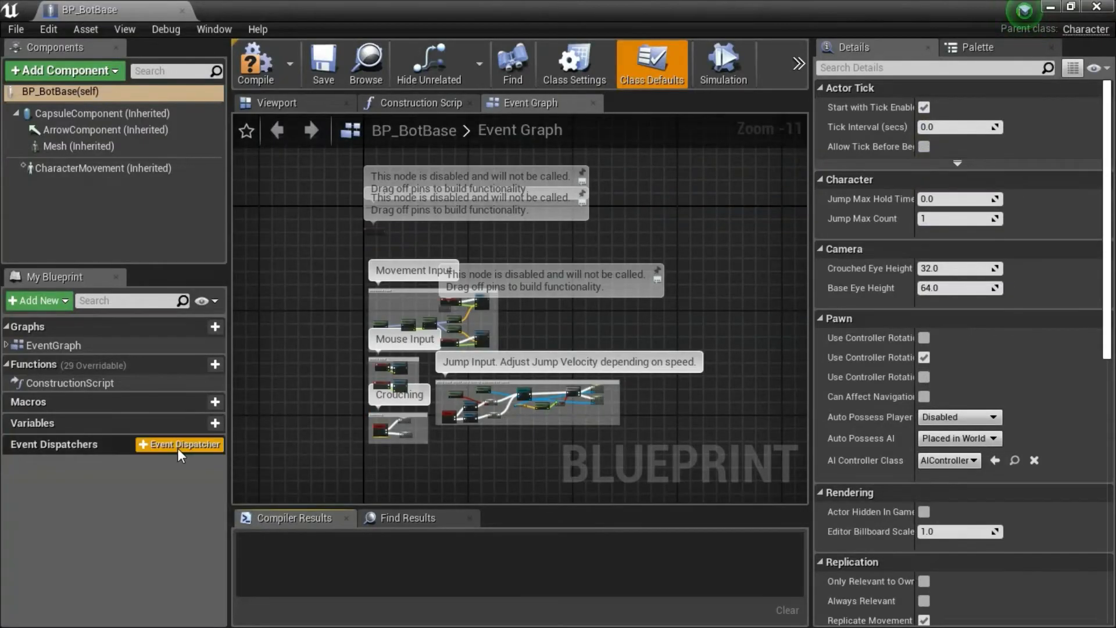
click(210, 420)
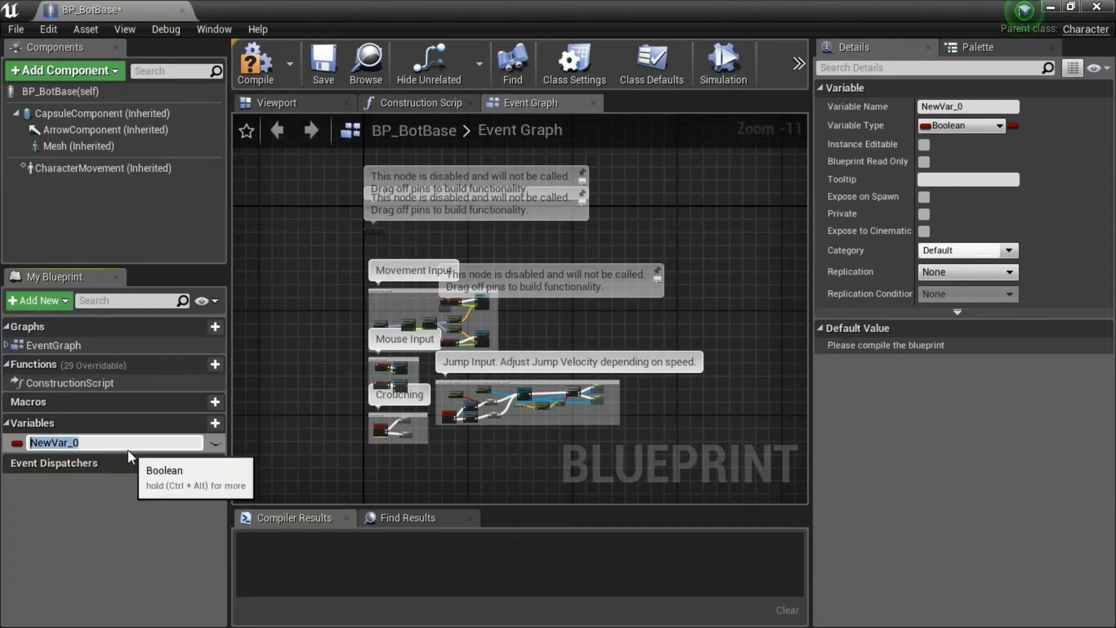
text(Jump Button Down)
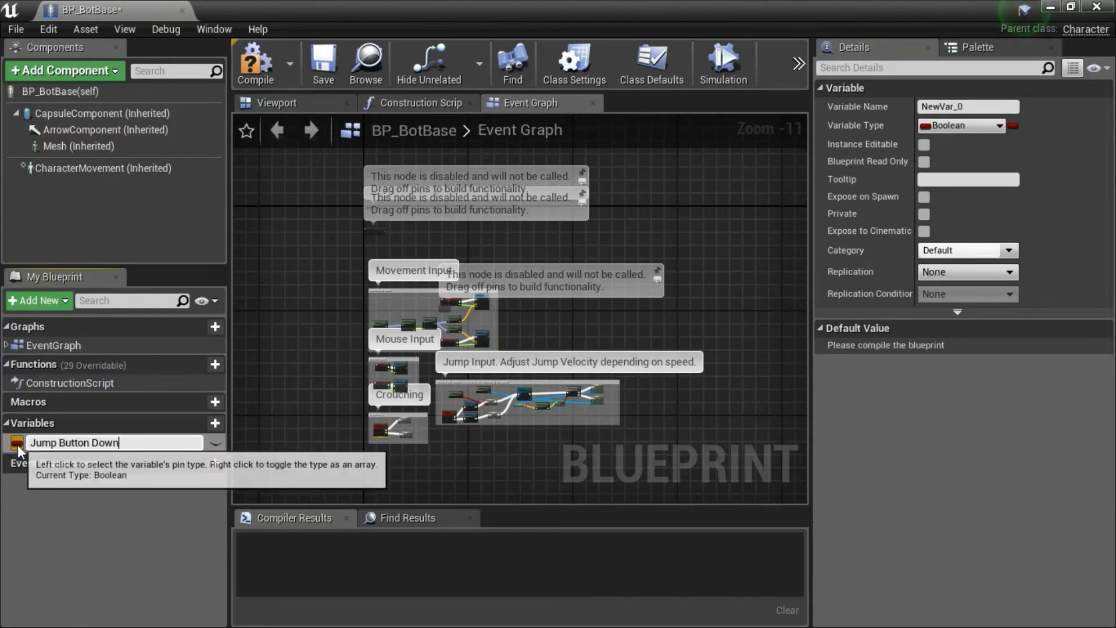
key(Return)
click(323, 58)
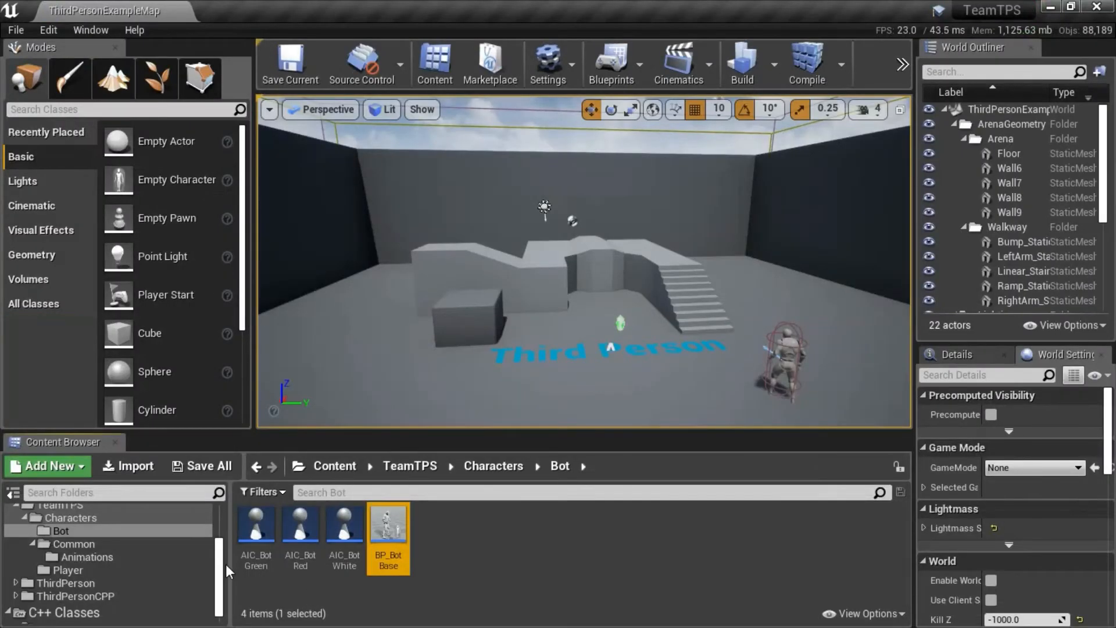
Reopen Ue4ASP_Character from AnimStarterPack, copy the name of its Crouch Button Down Boolean variable, and close the blueprint.
scroll(217, 562, up, 3)
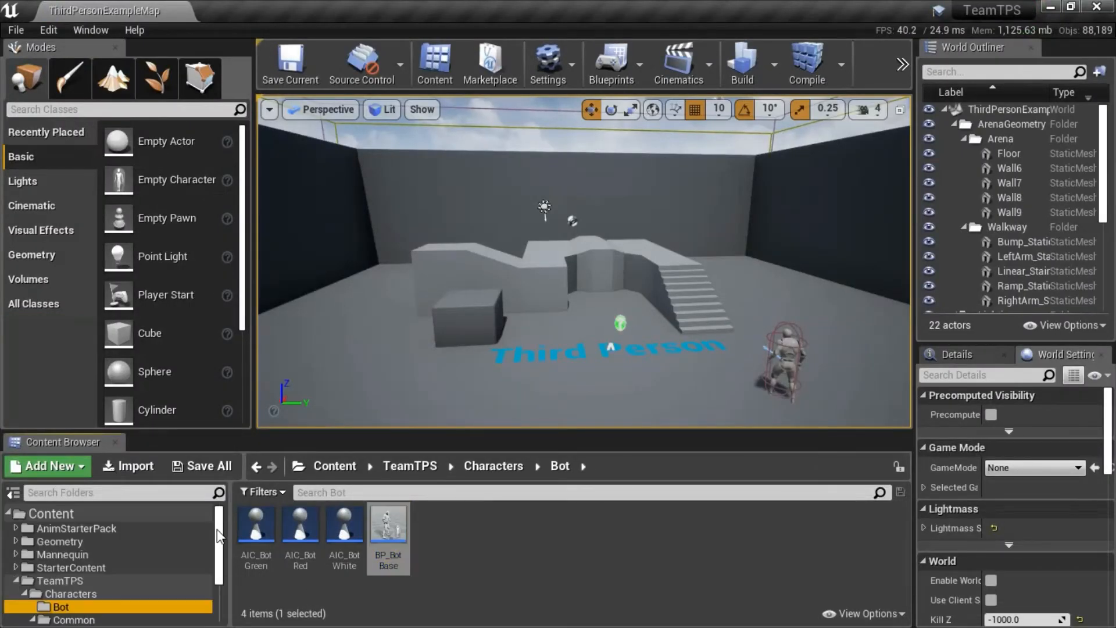
click(130, 528)
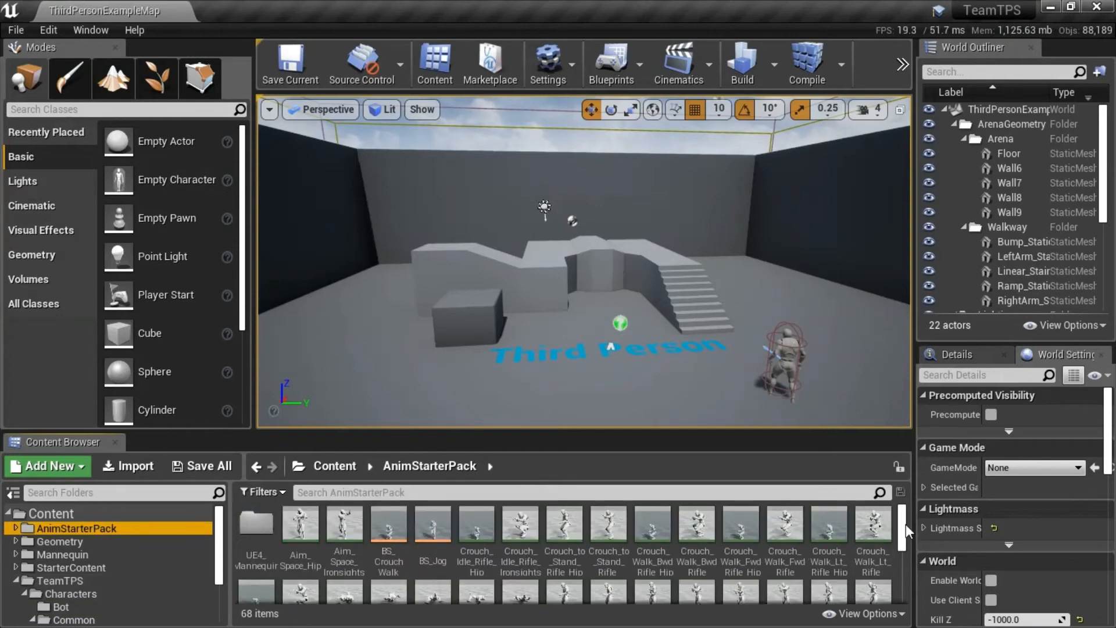
drag(905, 525, 902, 601)
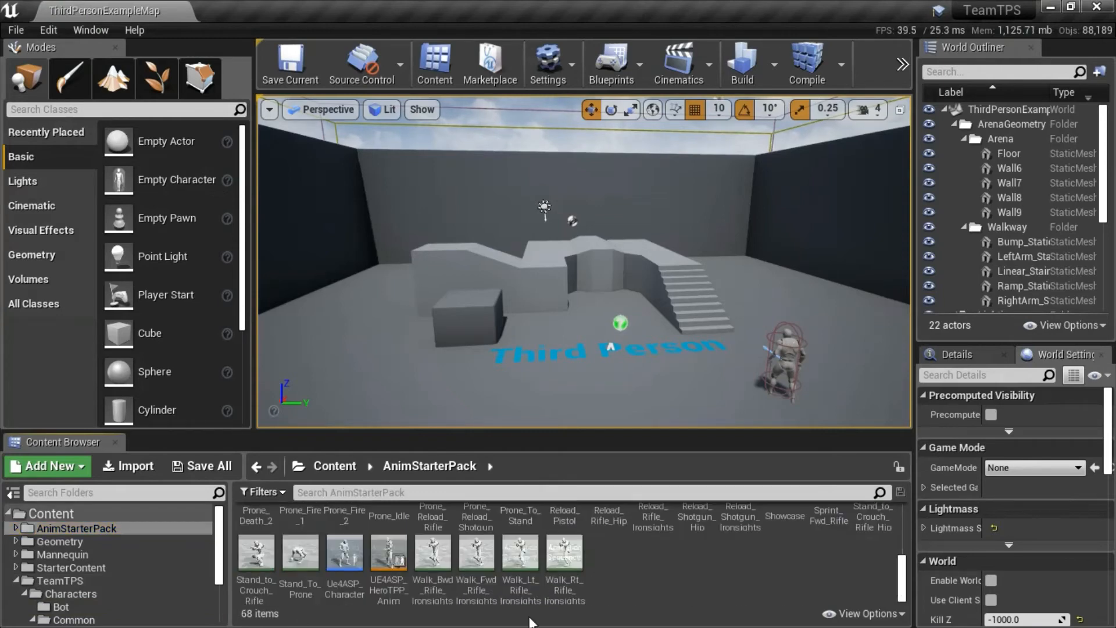
double_click(352, 554)
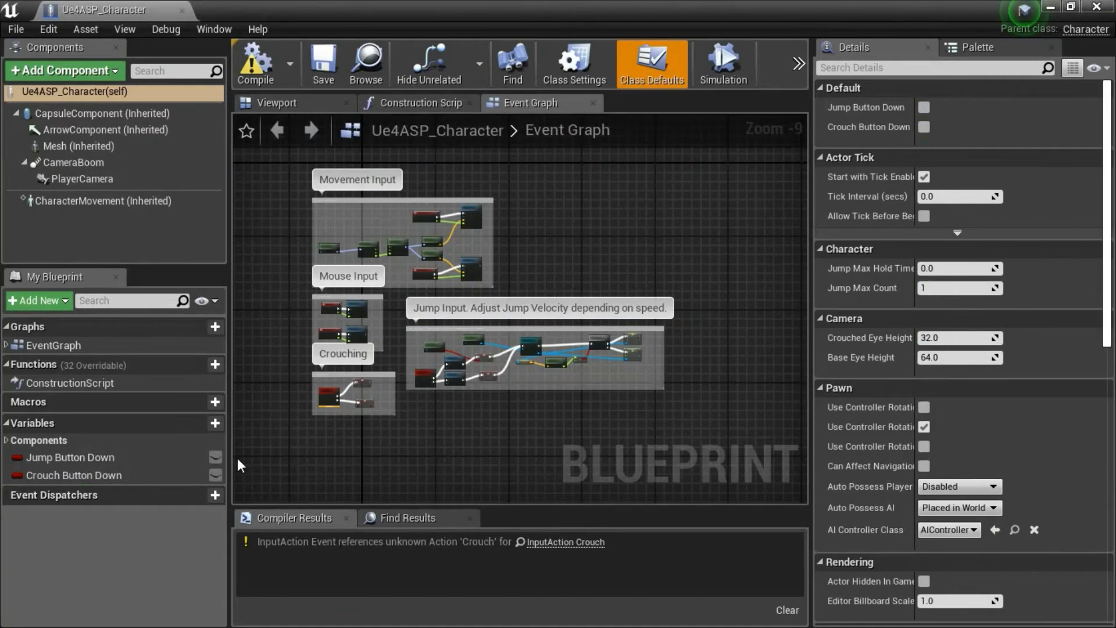
click(119, 476)
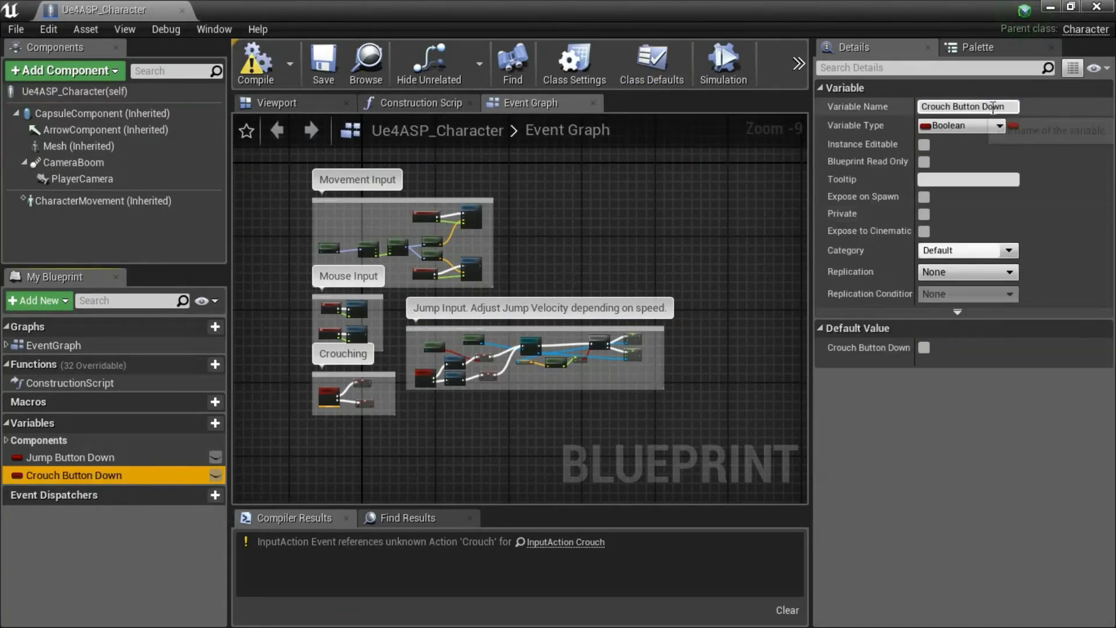
click(992, 108)
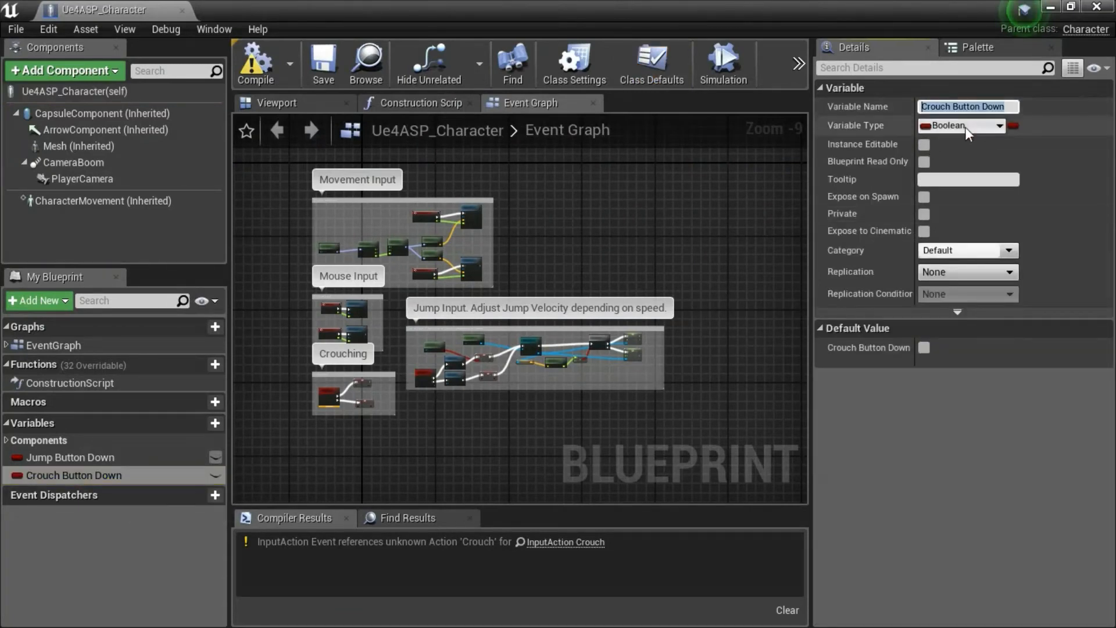
click(1109, 9)
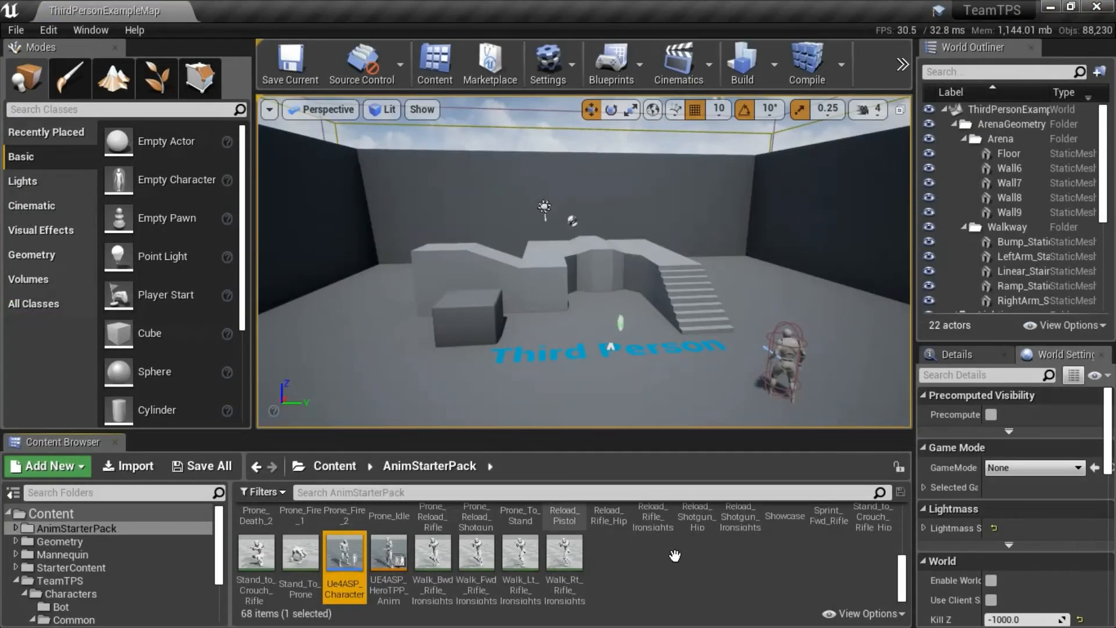
Open BP_BotBase from the Bot folder, add a Boolean variable named Crouch Button Down, then compile and save the blueprint.
drag(222, 524, 221, 539)
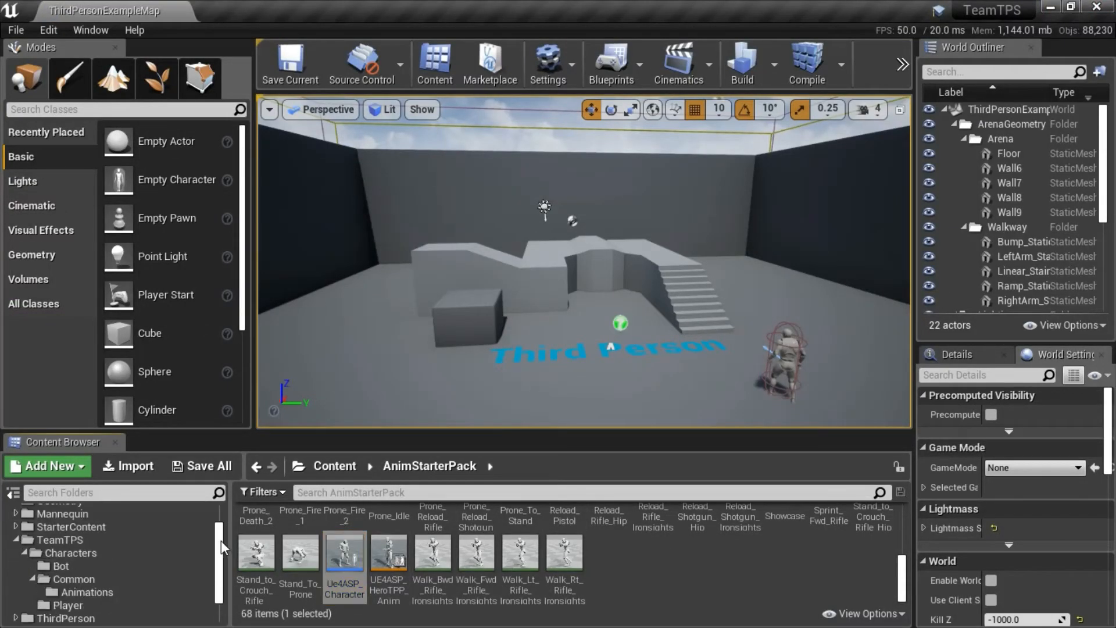
click(116, 566)
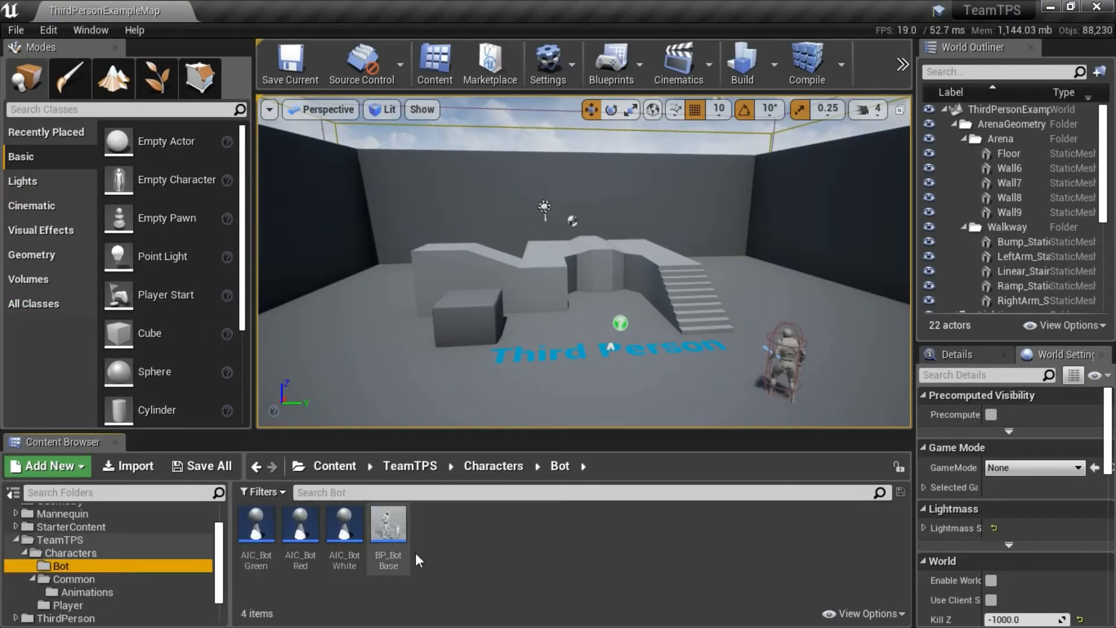
double_click(388, 525)
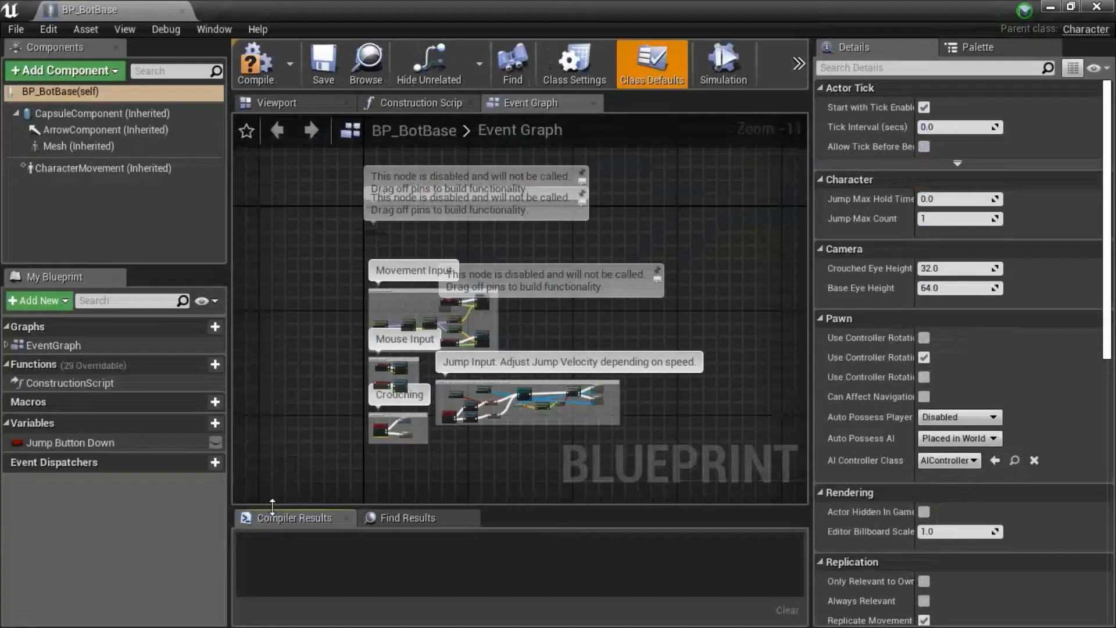
click(215, 422)
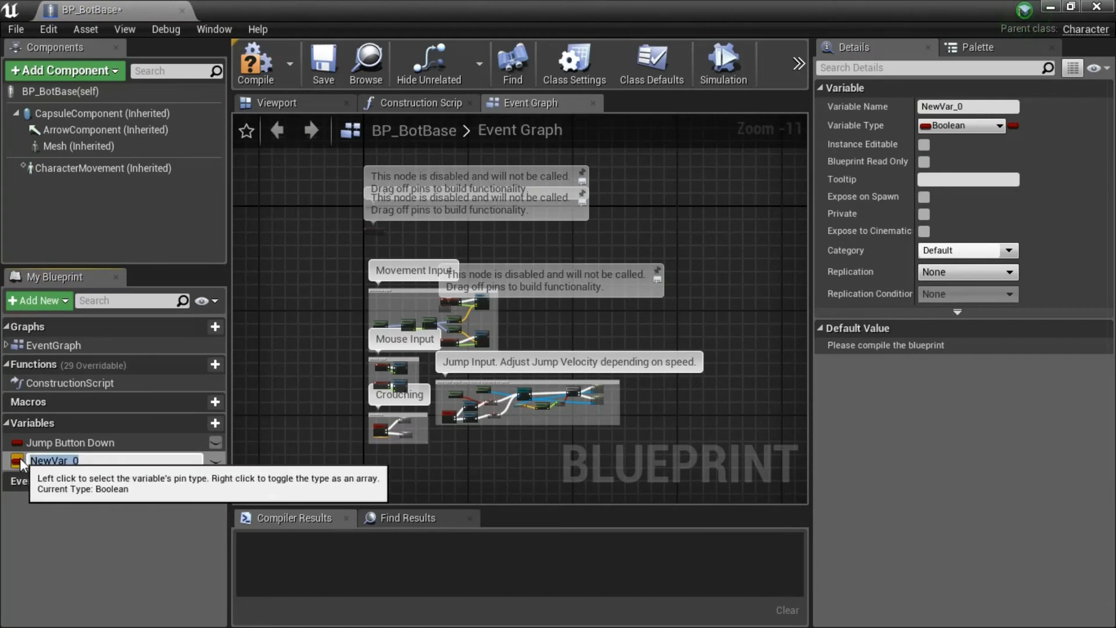
text(Crouch Button Down)
key(Return)
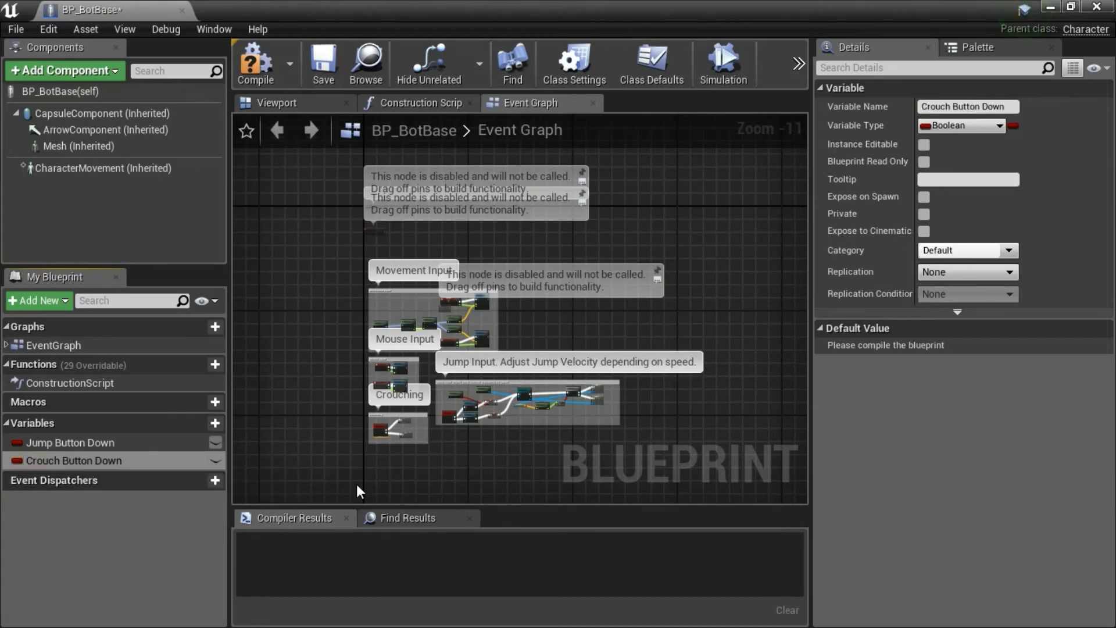
click(253, 76)
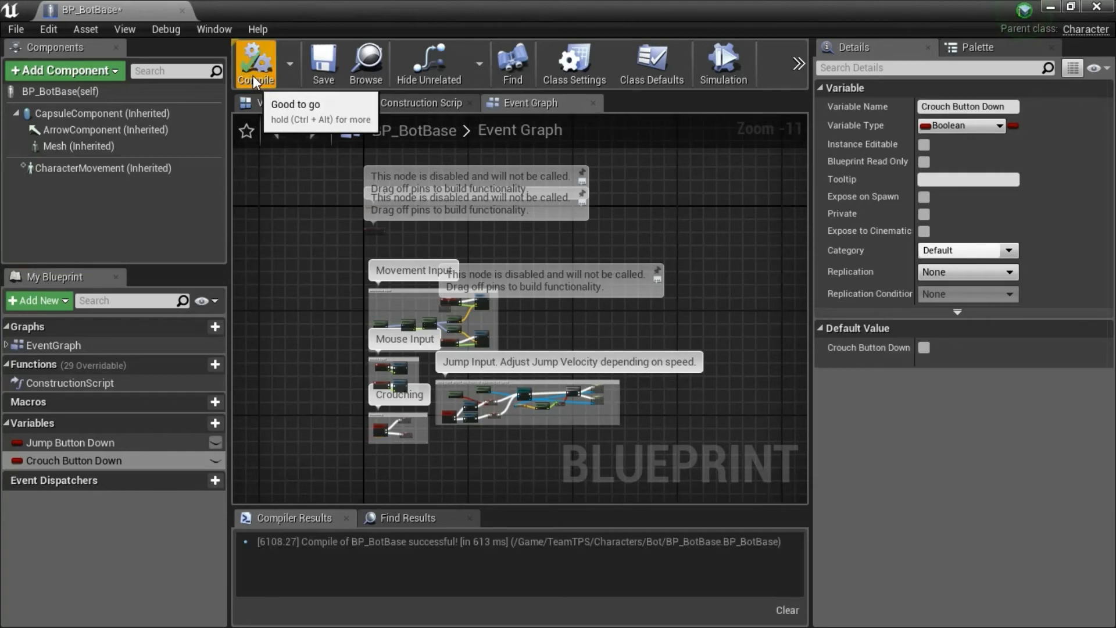
click(321, 64)
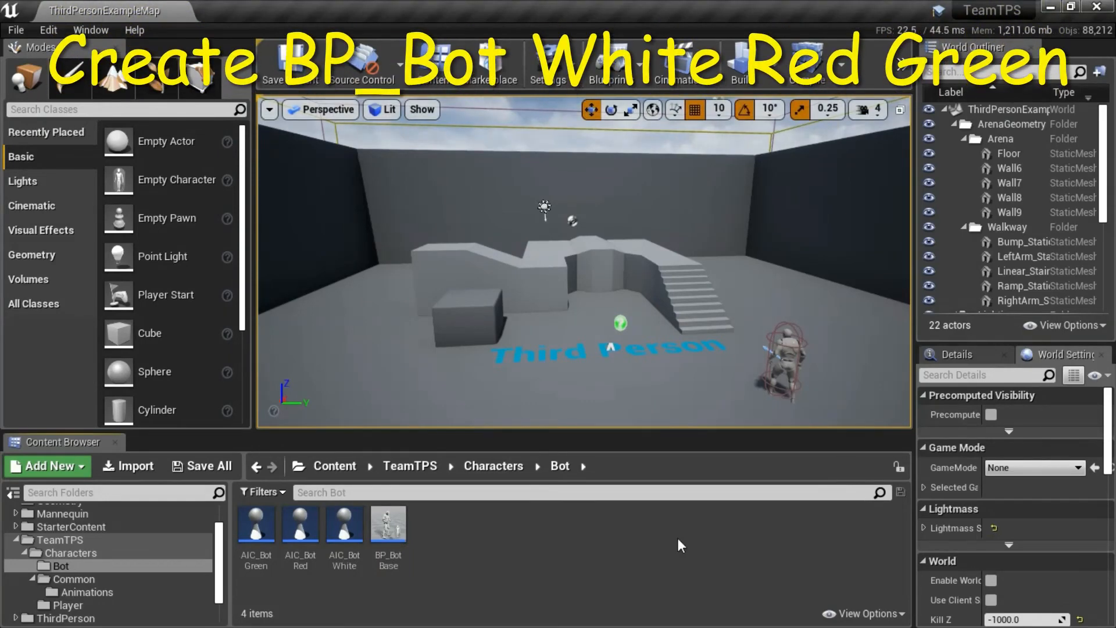
Create a child blueprint class of BP_BotBase in the Bot folder and name it BP_BotWhite.
click(390, 525)
right_click(390, 527)
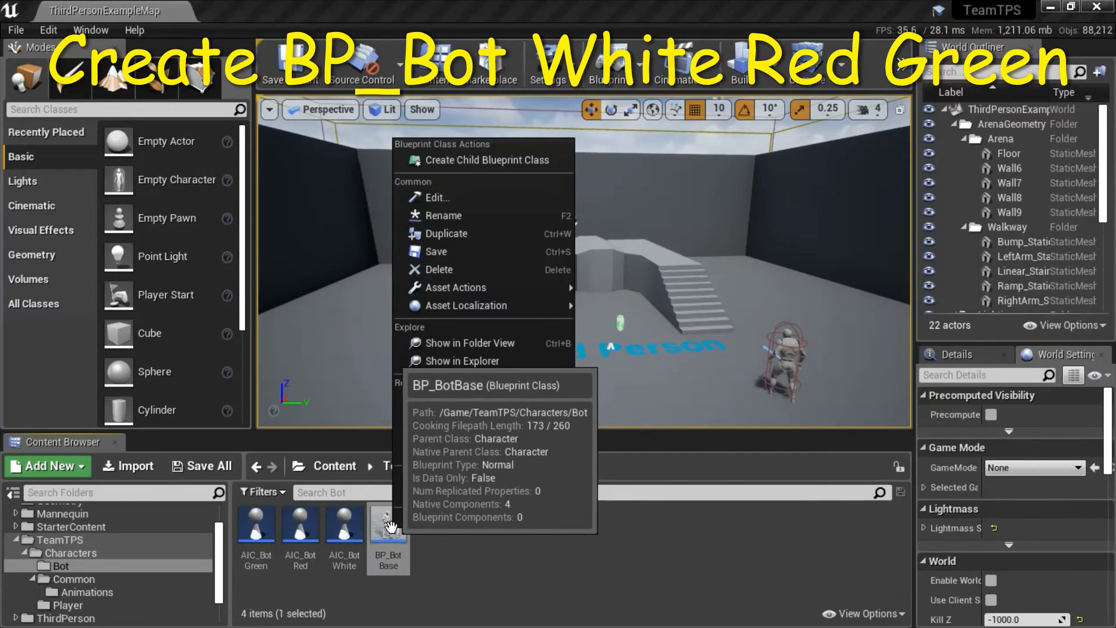
click(487, 160)
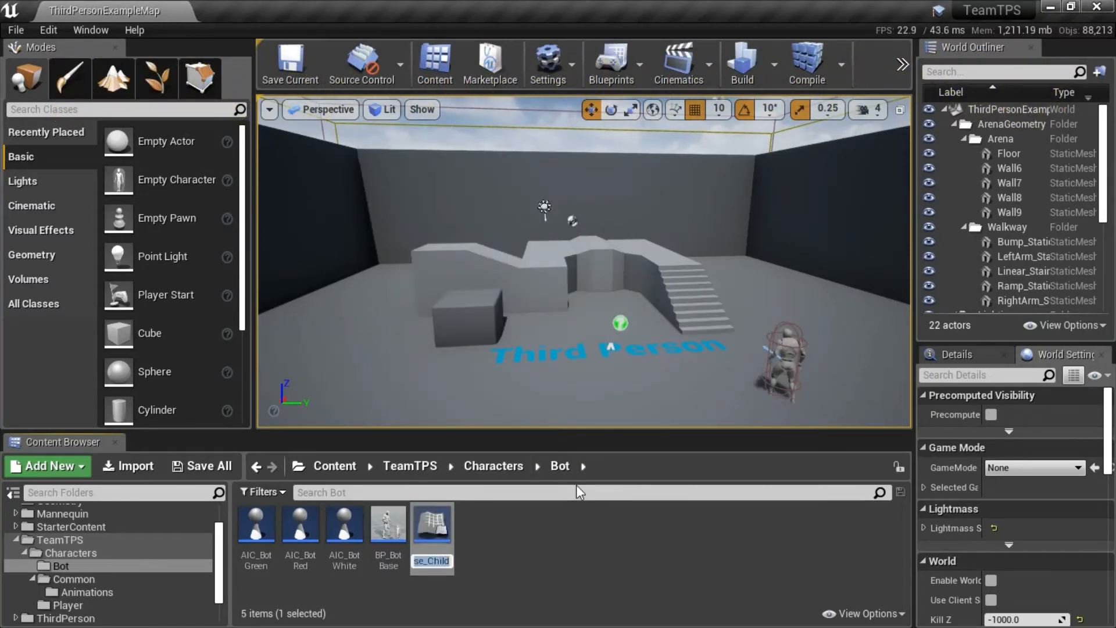
text(BP_Bot)
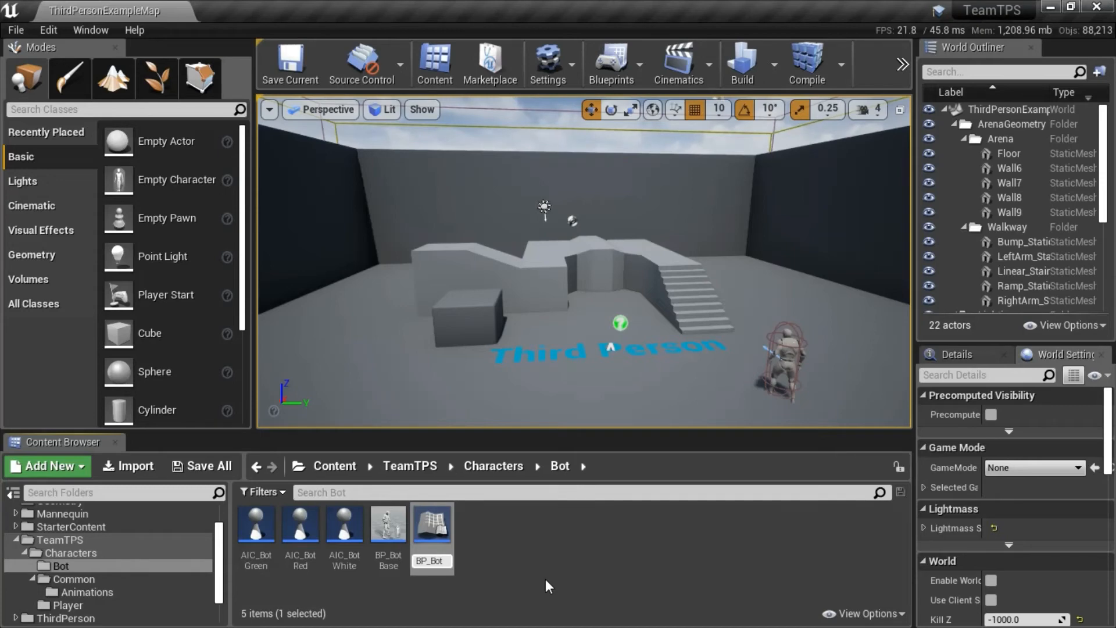
text(White)
key(Return)
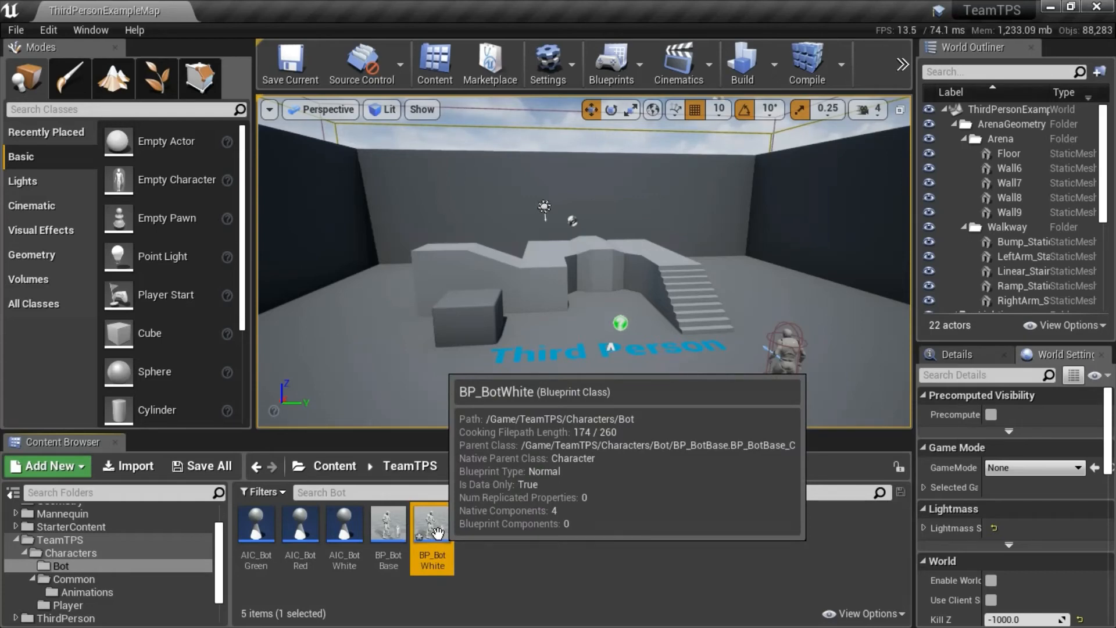
Create another child blueprint class from BP_BotBase and name it BP_BotRed.
click(393, 533)
right_click(393, 533)
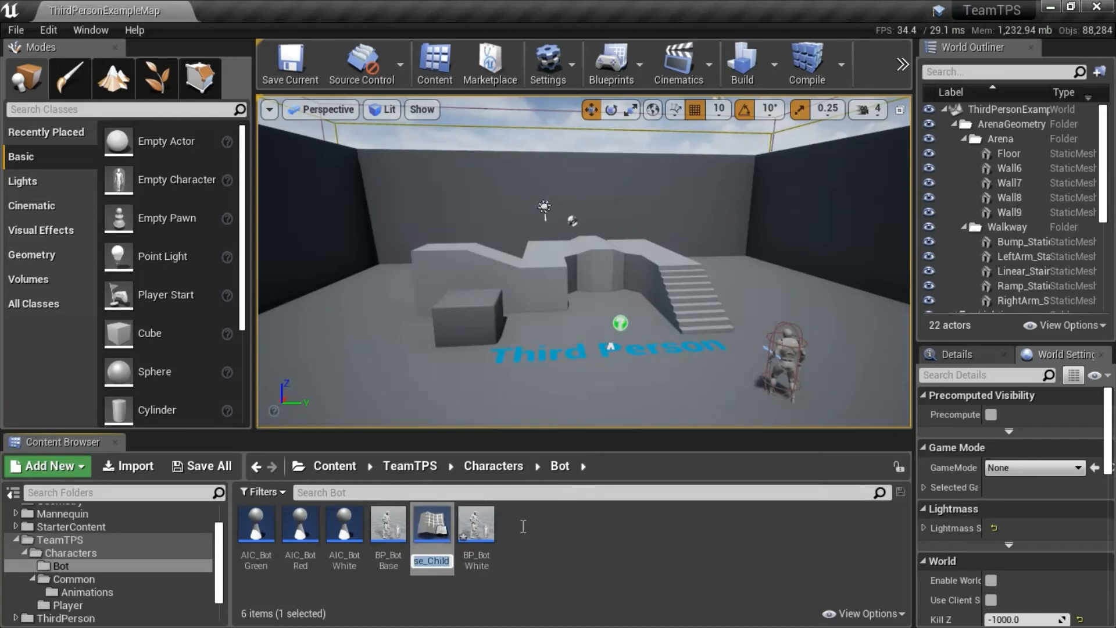
text(BP_Bot)
text(REd)
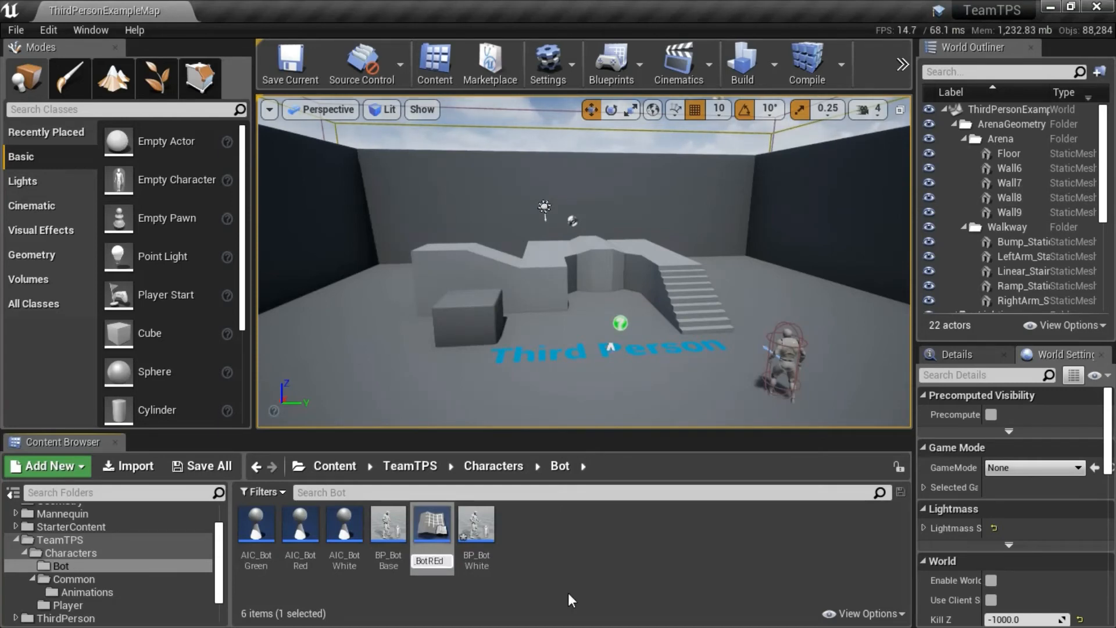
key(BackSpace)
key(BackSpace)
text(ed)
key(Return)
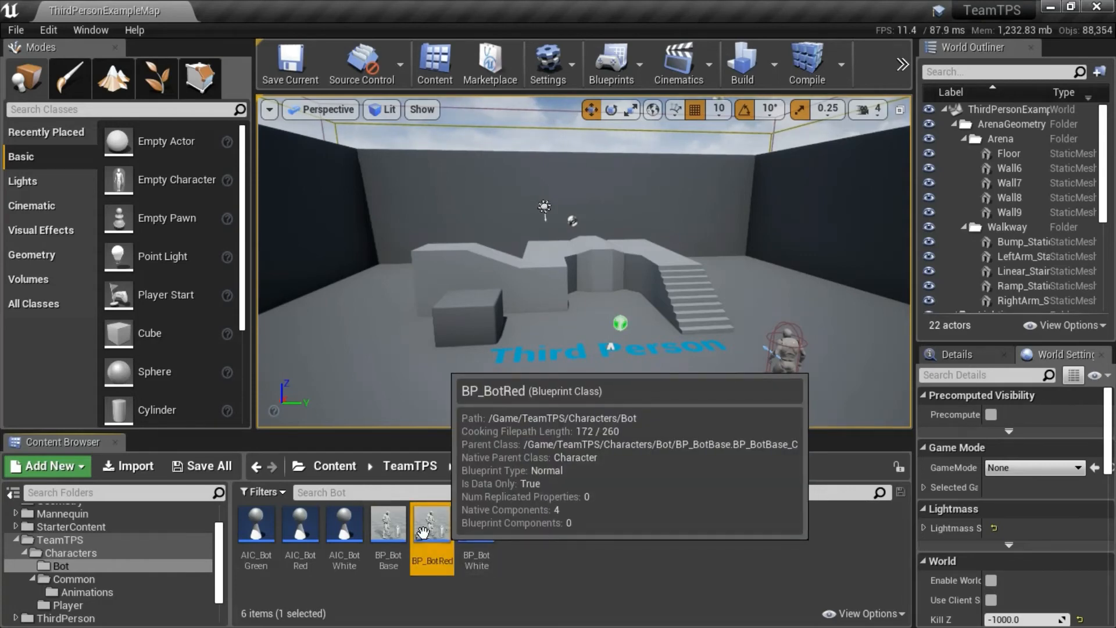
Create a third child blueprint class from BP_BotBase and name it BP_BotGreen.
right_click(383, 530)
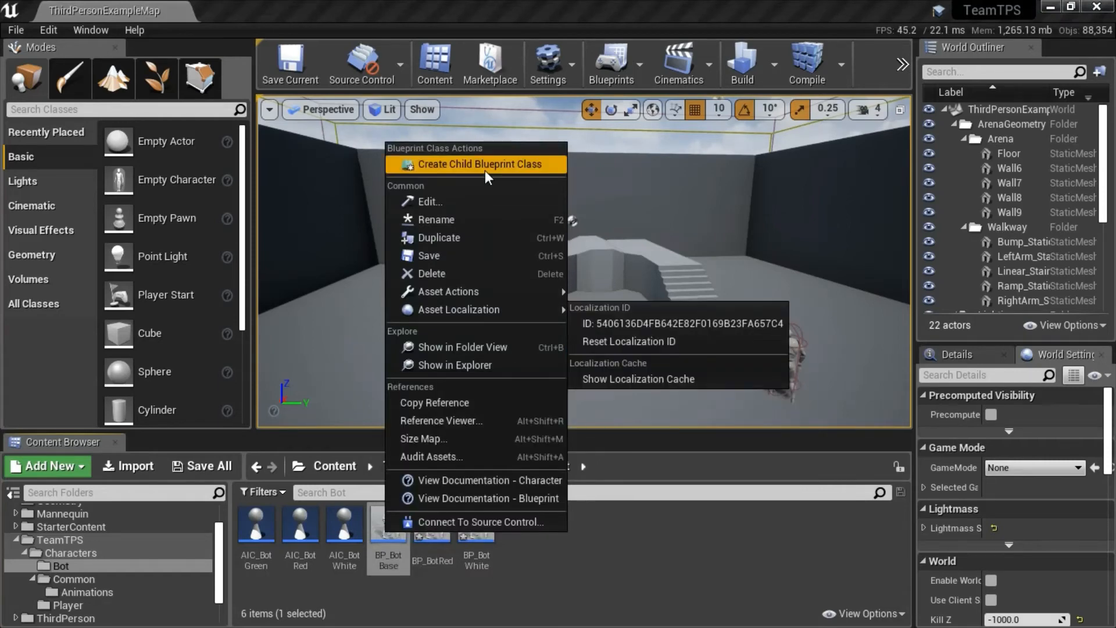
click(485, 169)
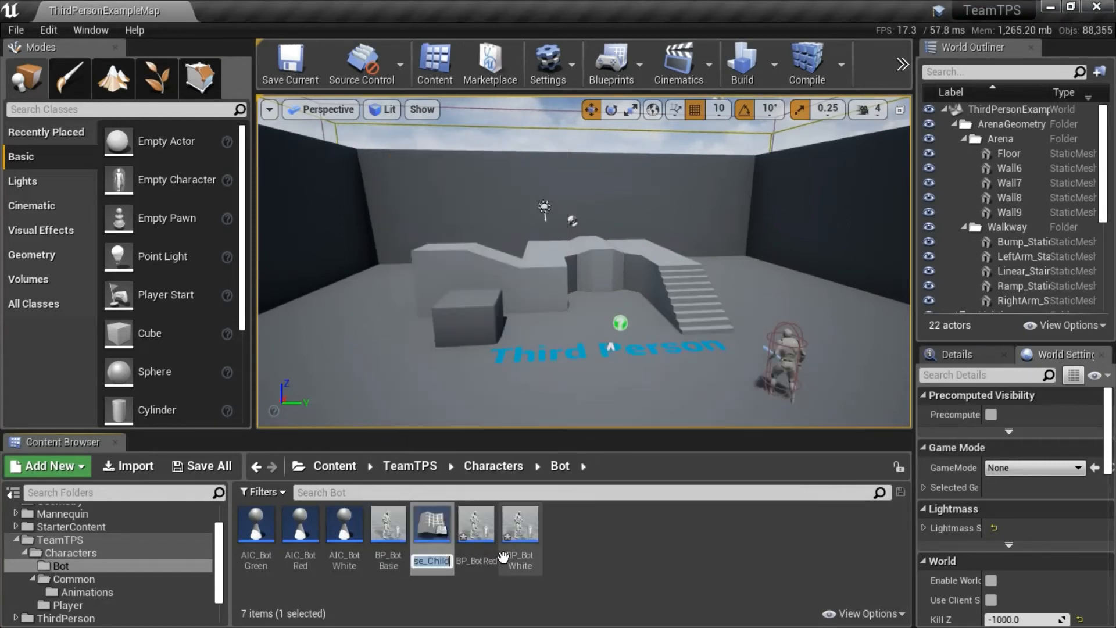
text(BP_Bot)
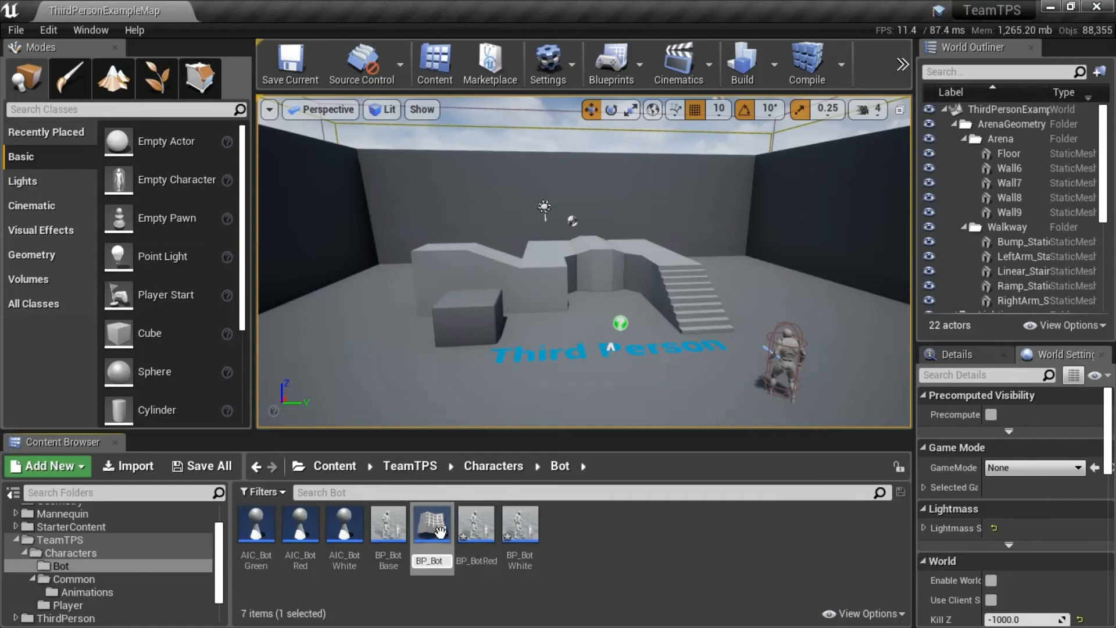
text(Green)
key(Return)
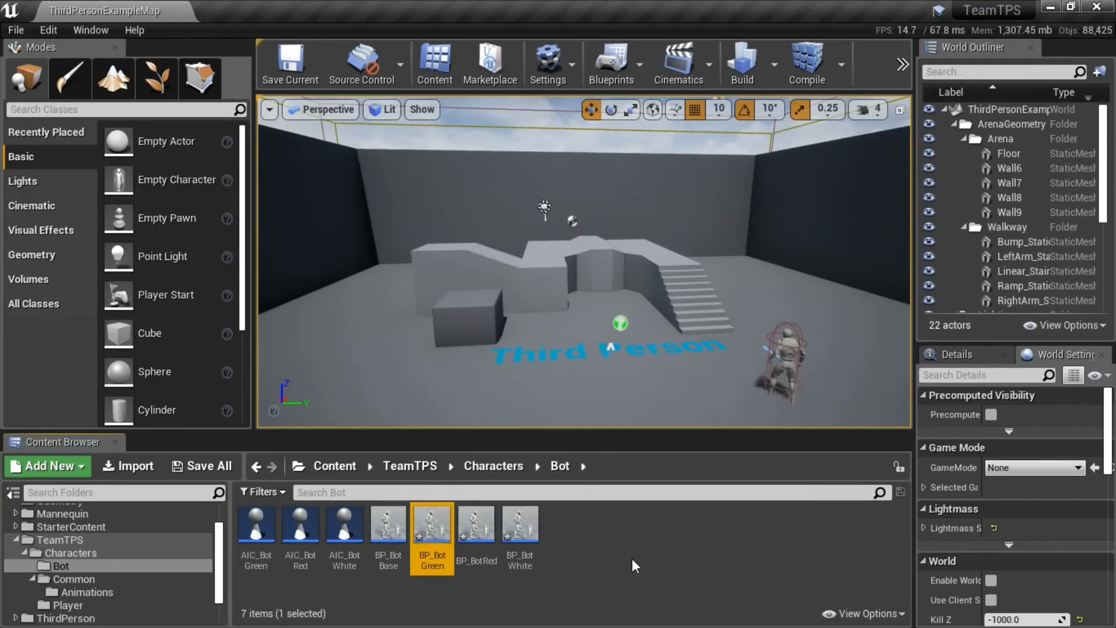
click(681, 552)
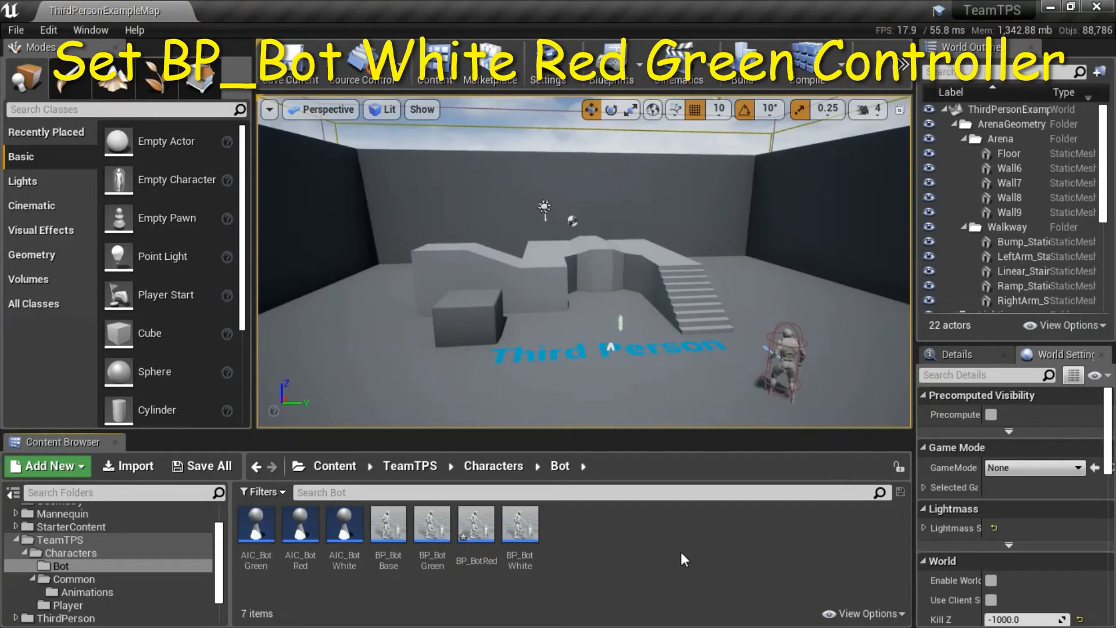
Open BP_BotWhite, set its AI Controller Class to AIC_BotWhite, then compile, save and close the blueprint.
click(520, 539)
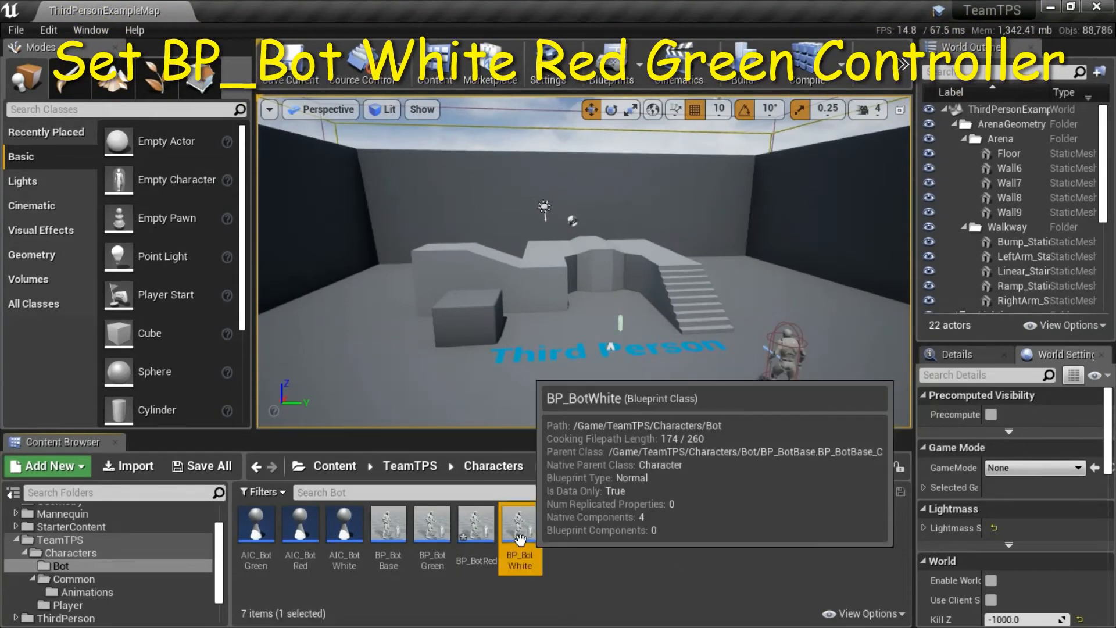
click(476, 526)
click(436, 535)
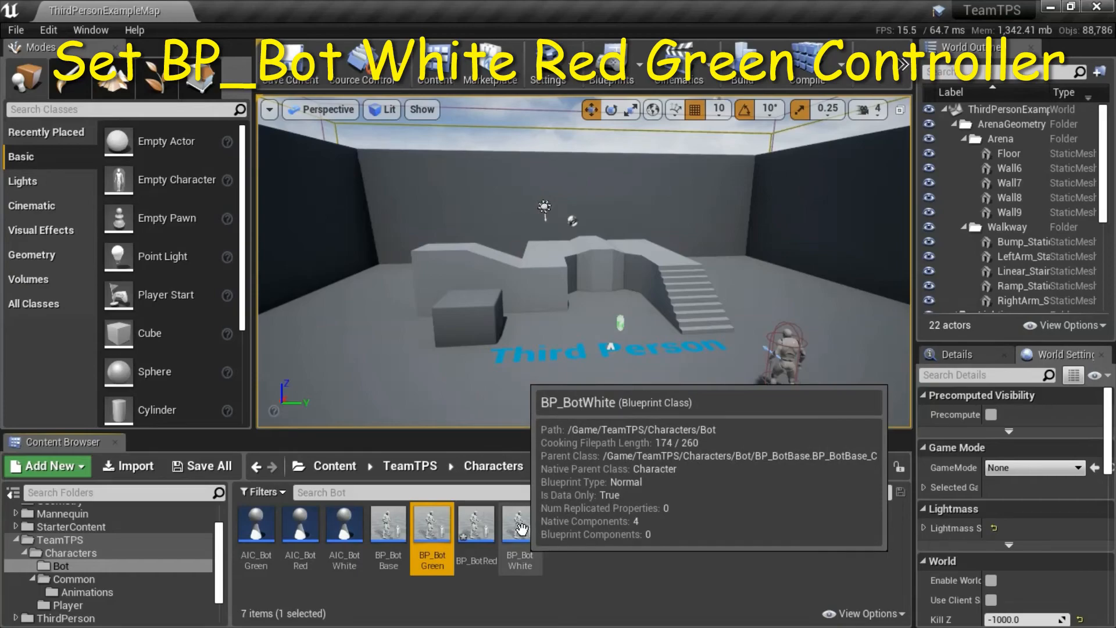
click(522, 530)
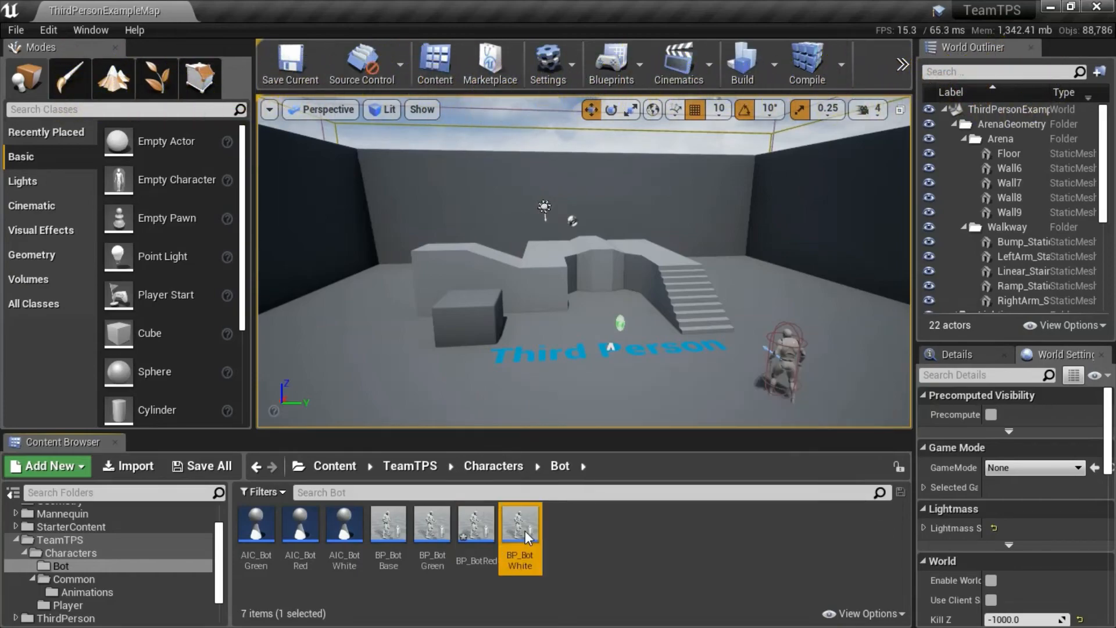
double_click(520, 530)
click(972, 530)
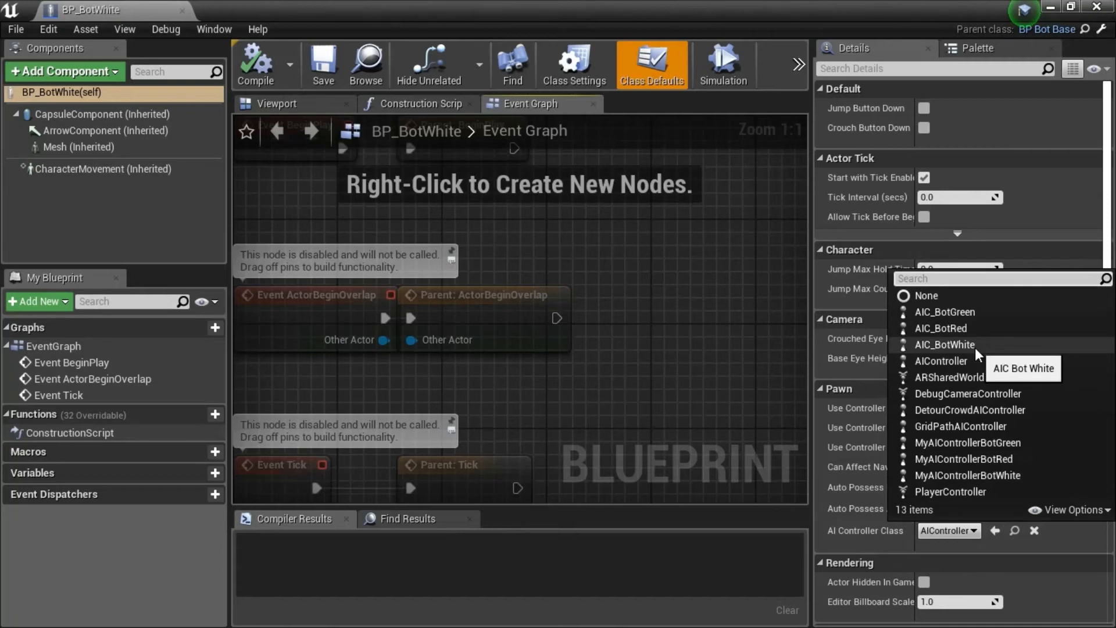
click(944, 345)
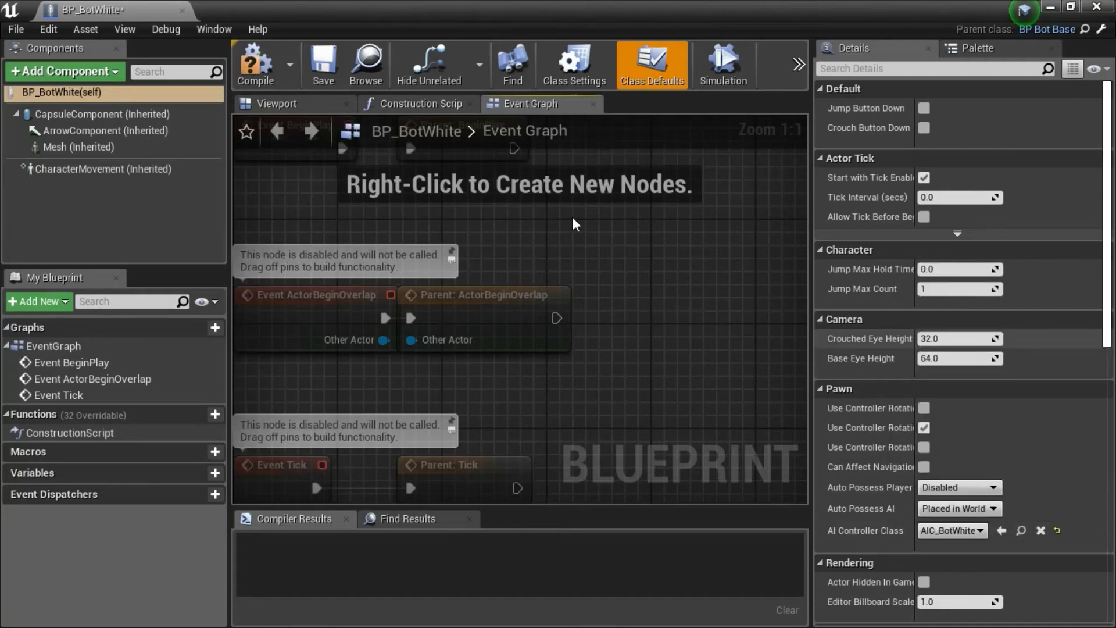
click(315, 70)
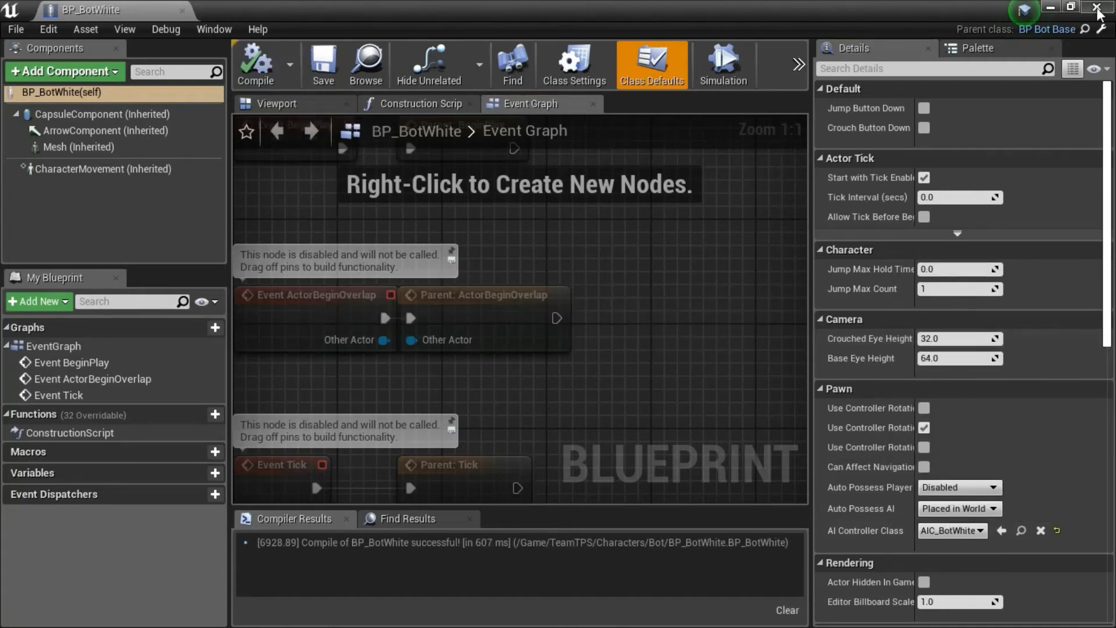
click(1097, 8)
Open BP_BotRed, set its AI Controller Class to AIC_BotRed, then compile, save and close the blueprint.
double_click(474, 535)
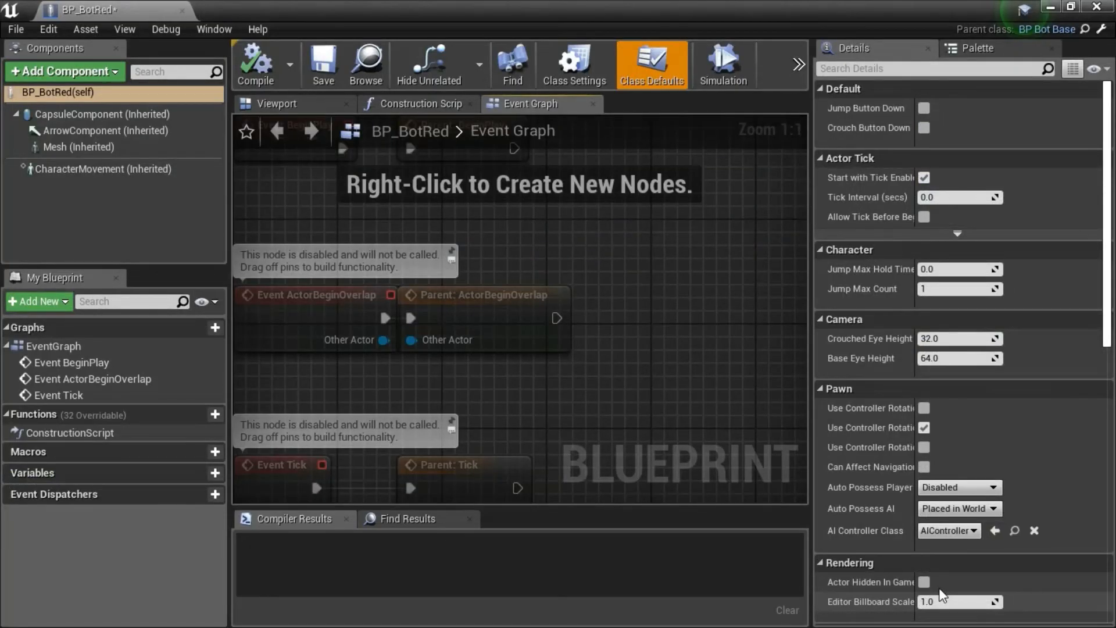
click(977, 530)
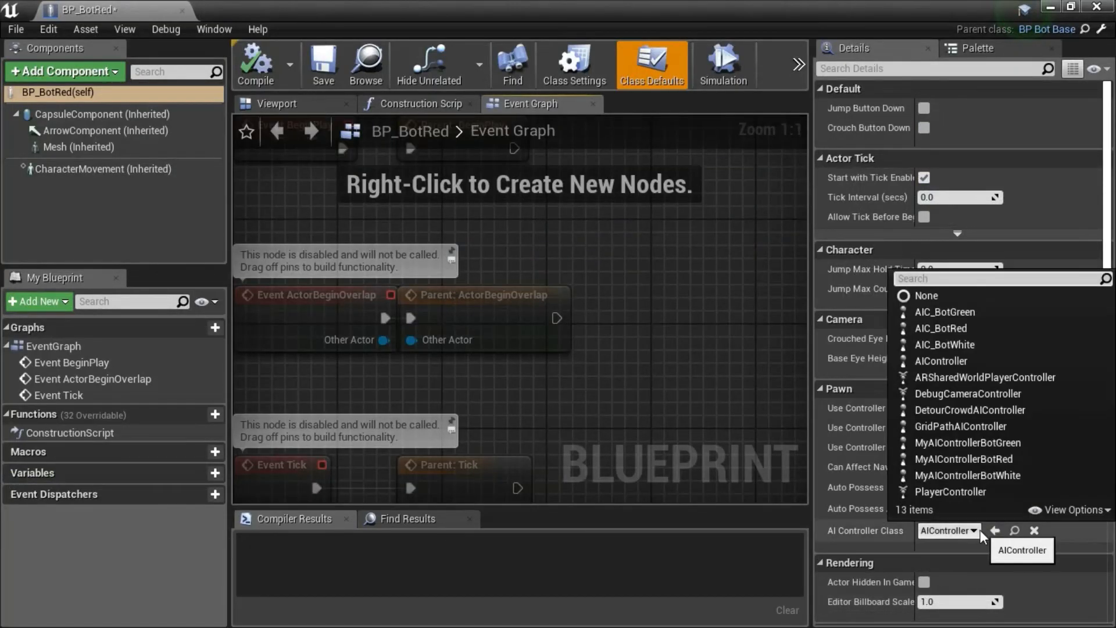
click(957, 329)
click(259, 70)
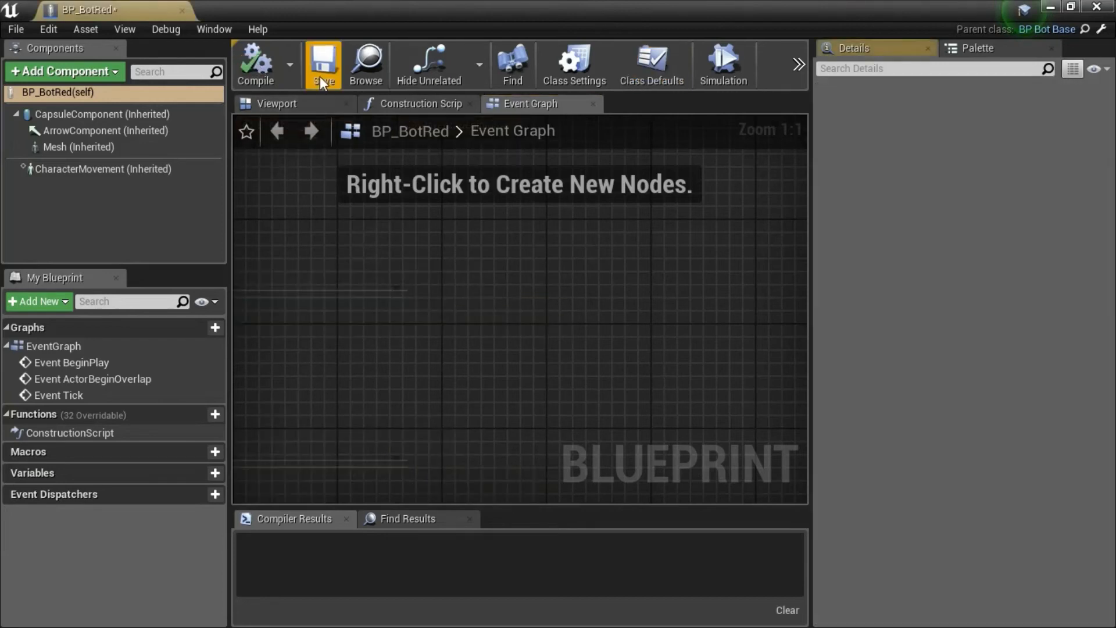
click(320, 75)
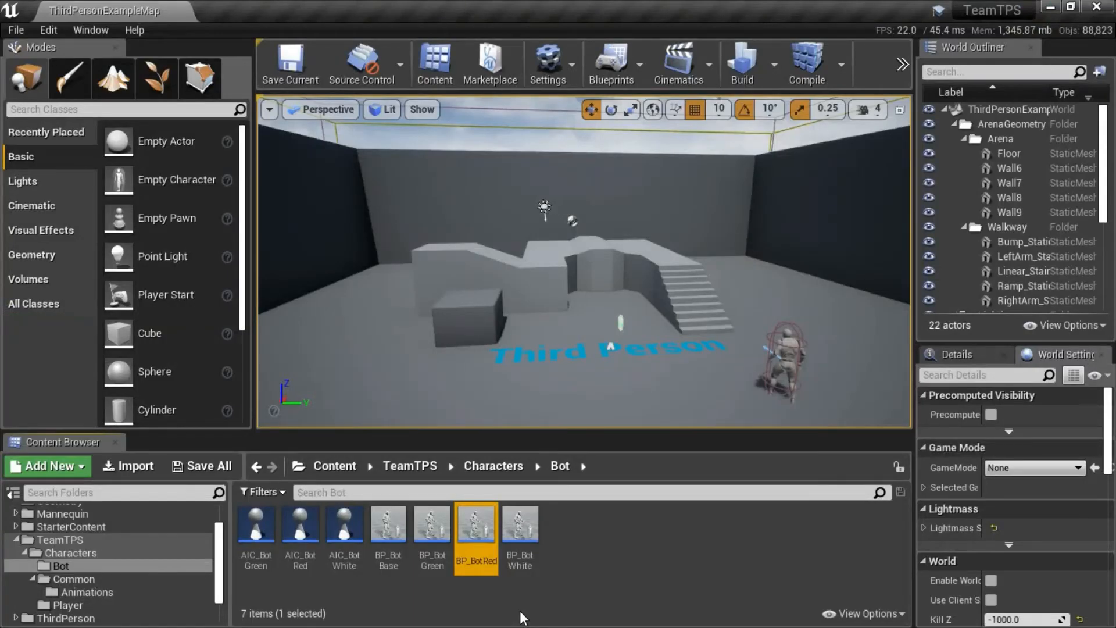
Open BP_BotGreen, set its AI Controller Class to AIC_BotGreen, then compile, save and close the blueprint.
double_click(433, 526)
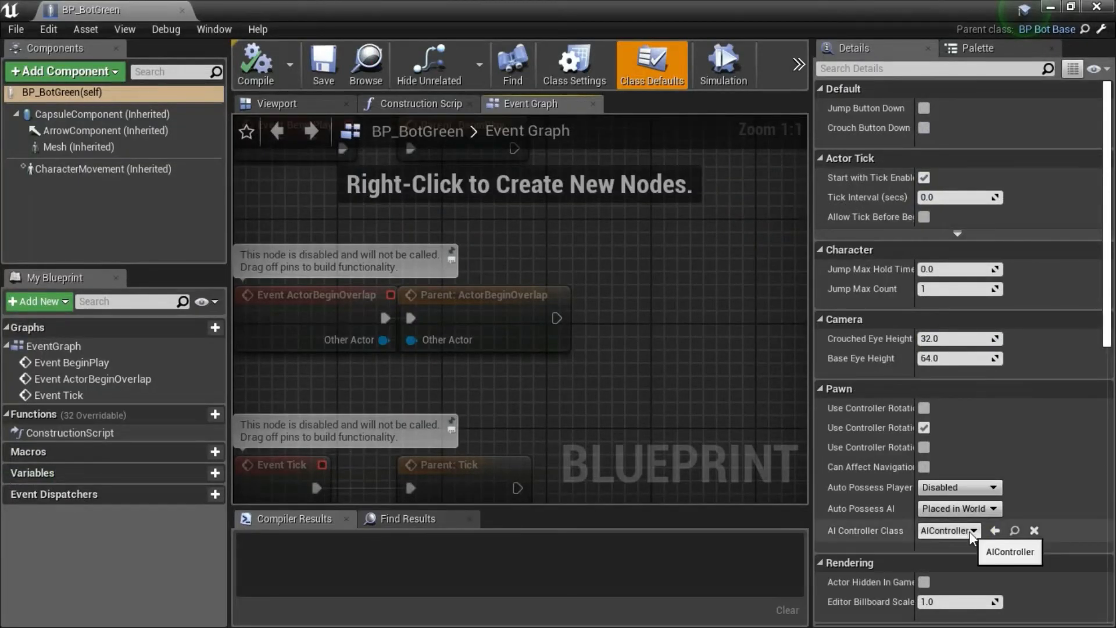
click(948, 530)
click(954, 316)
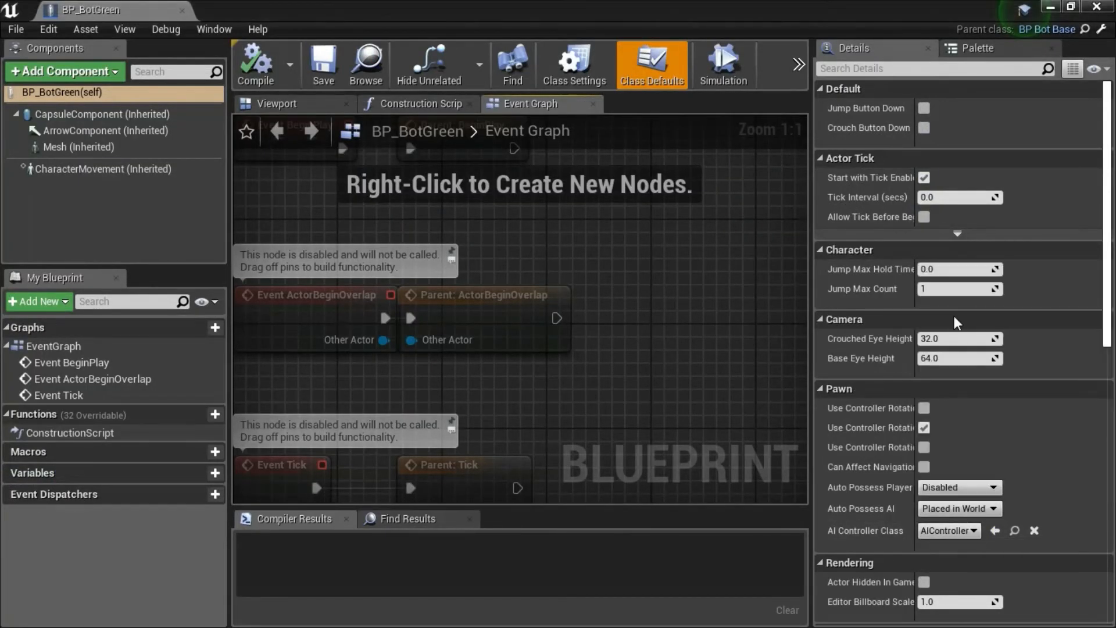
click(254, 83)
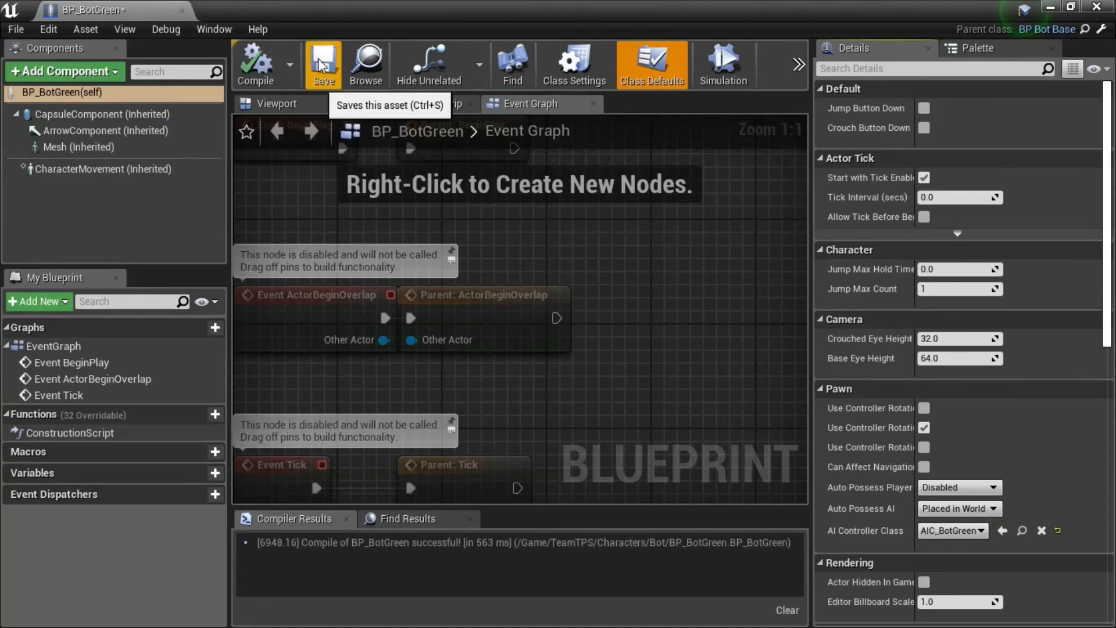
click(321, 63)
click(1097, 6)
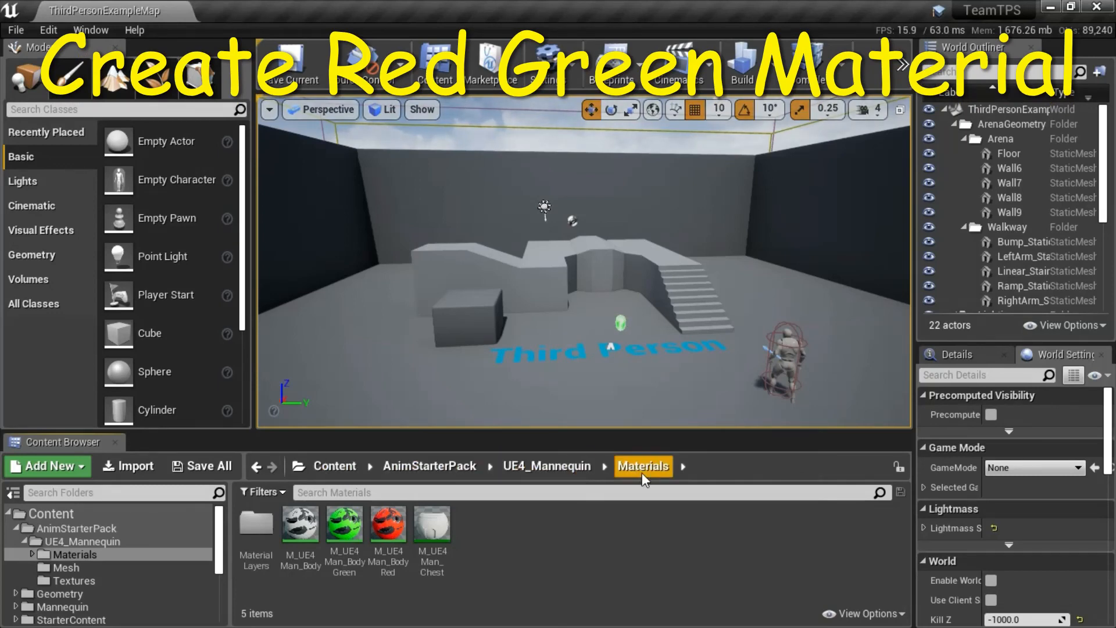
Examine the Duplicate option for the M_UE4Man_Body material in the UE4_Mannequin Materials folder without making a copy.
mouse_move(395, 526)
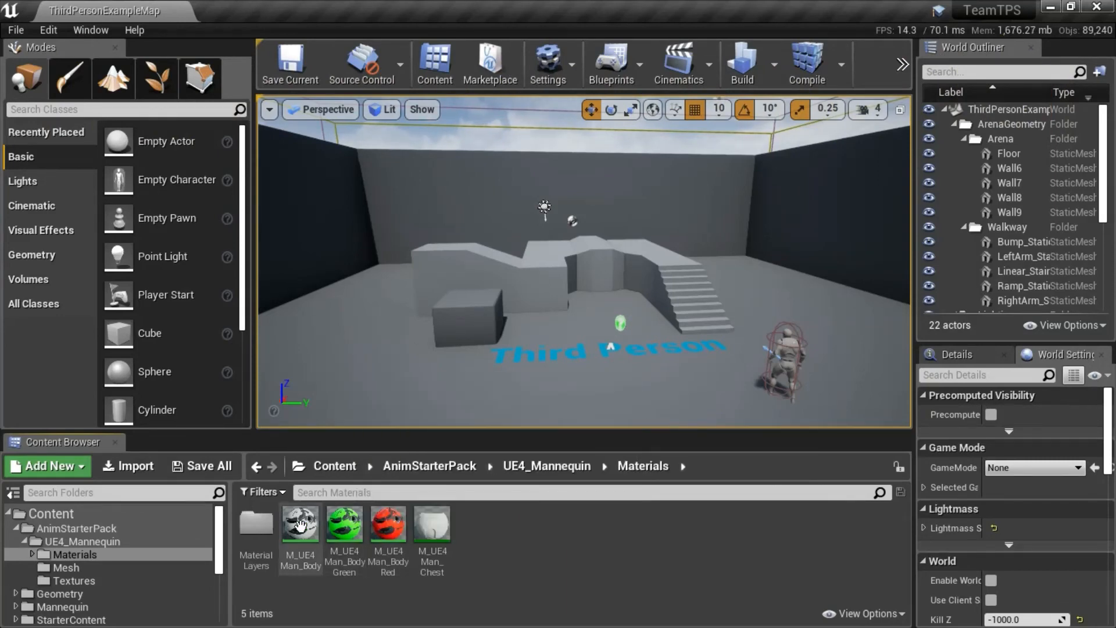
mouse_move(300, 526)
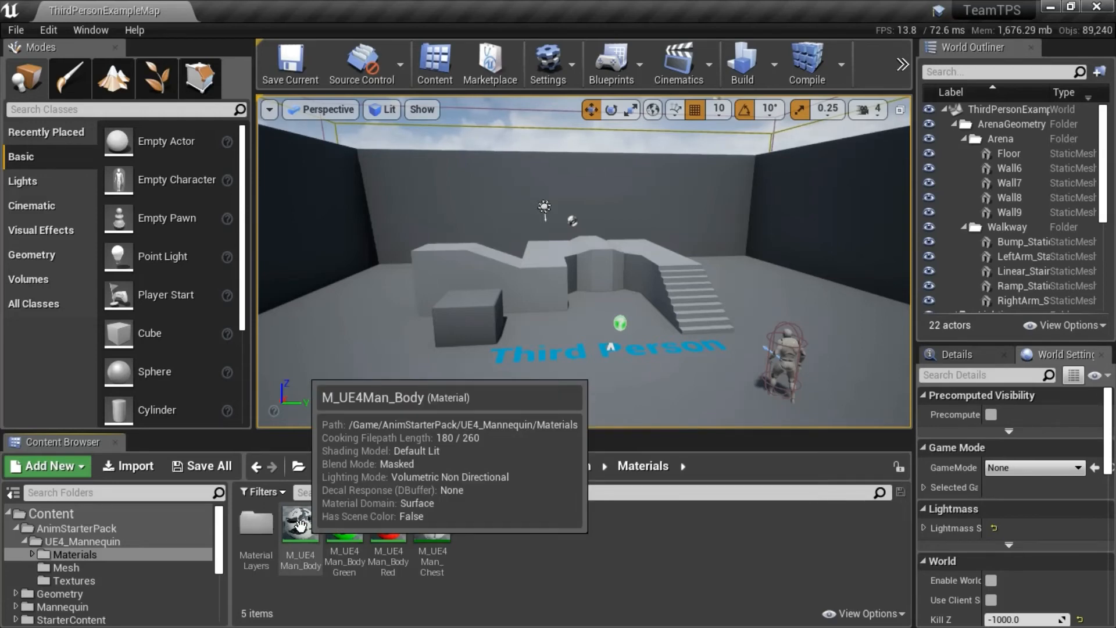
click(300, 525)
right_click(299, 525)
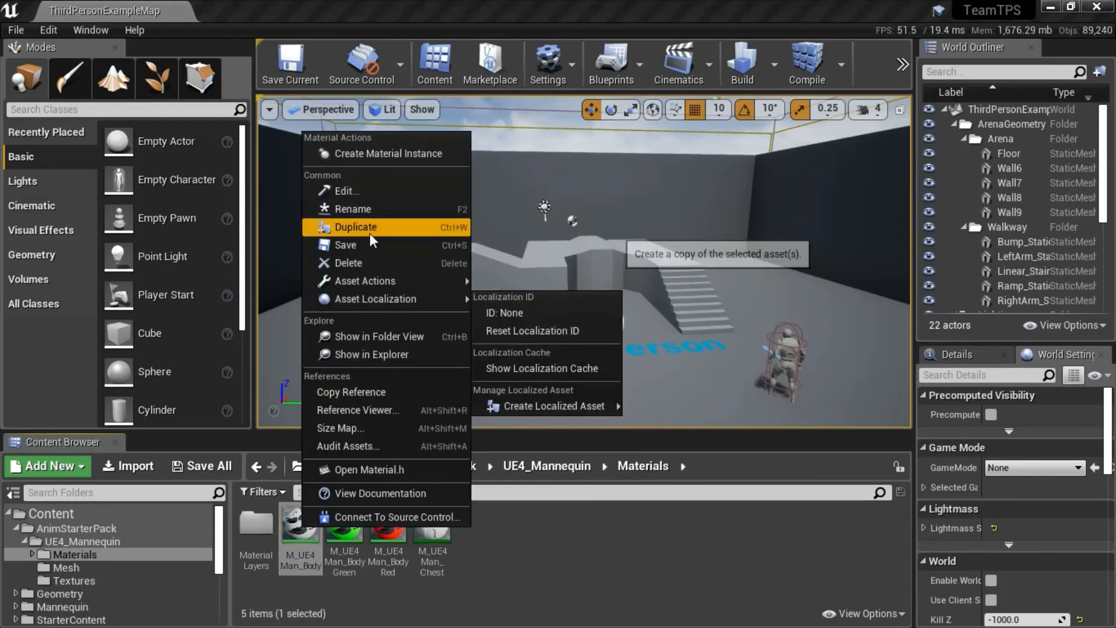
click(535, 580)
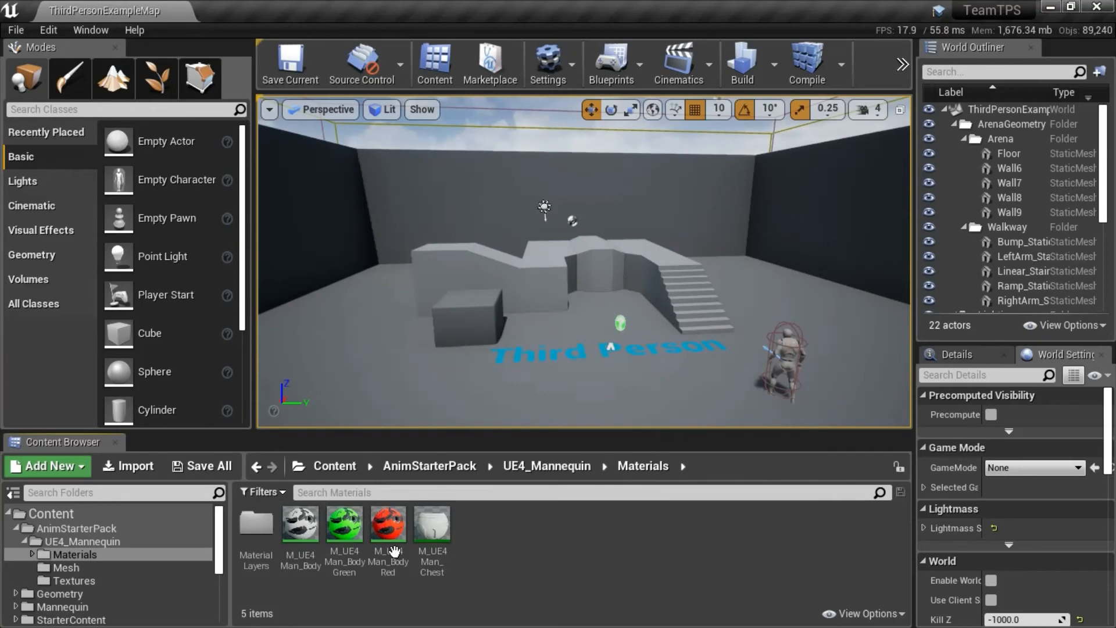
Open the M_UE4Man_BodyRed material, inspect the BodyColor parameter's colour in the graph, and close it without changes.
double_click(402, 526)
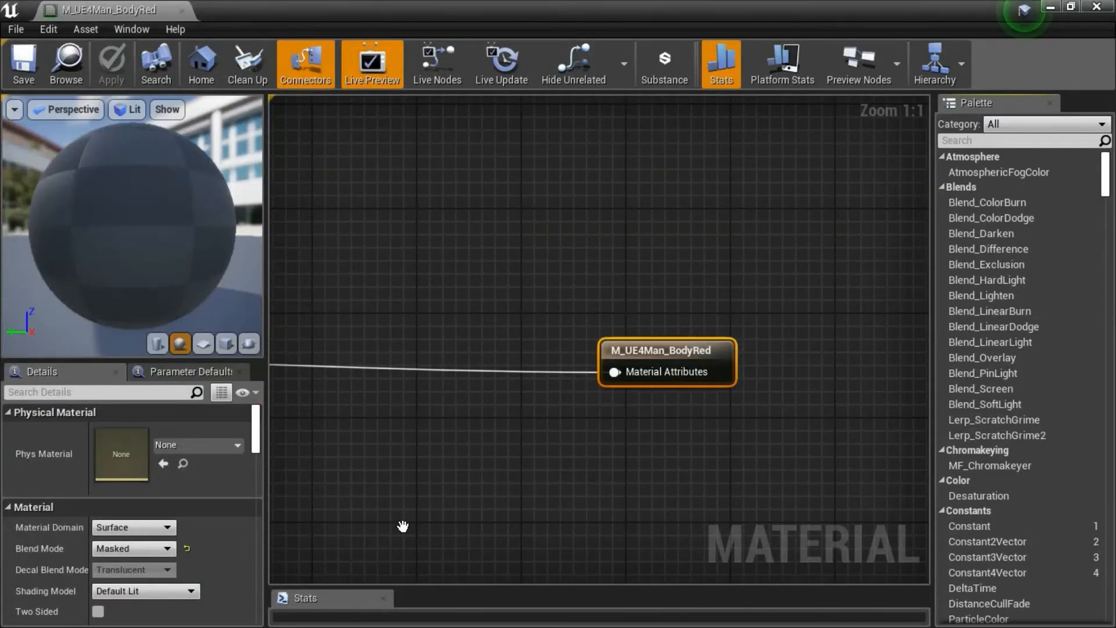
scroll(407, 465, down, 4)
scroll(410, 456, down, 3)
right_drag(409, 456, 771, 404)
scroll(382, 273, up, 7)
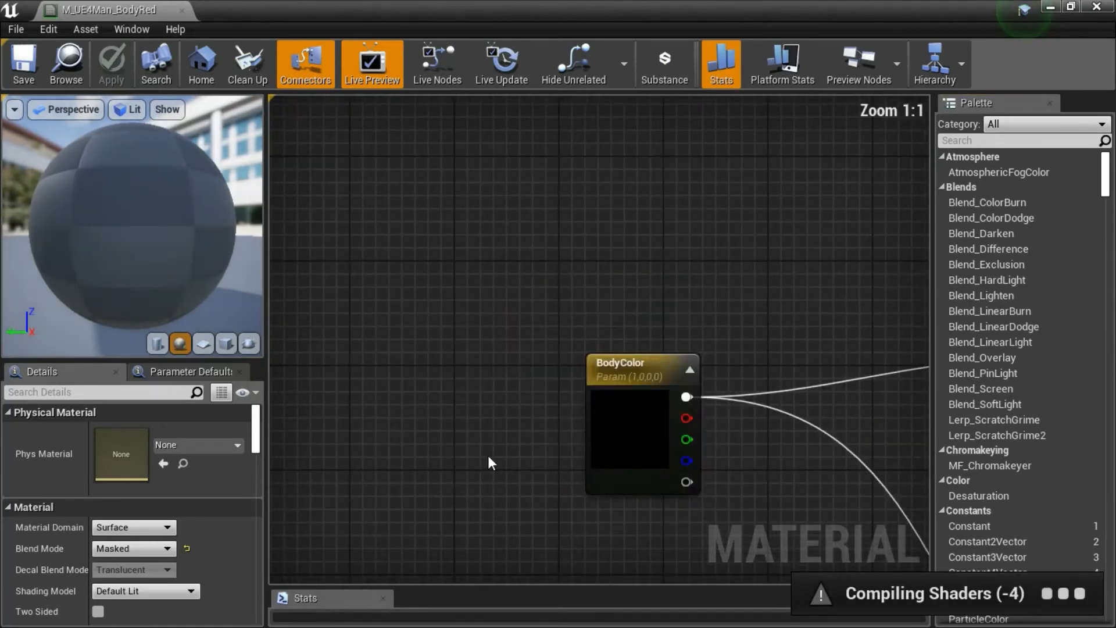
right_drag(487, 455, 505, 321)
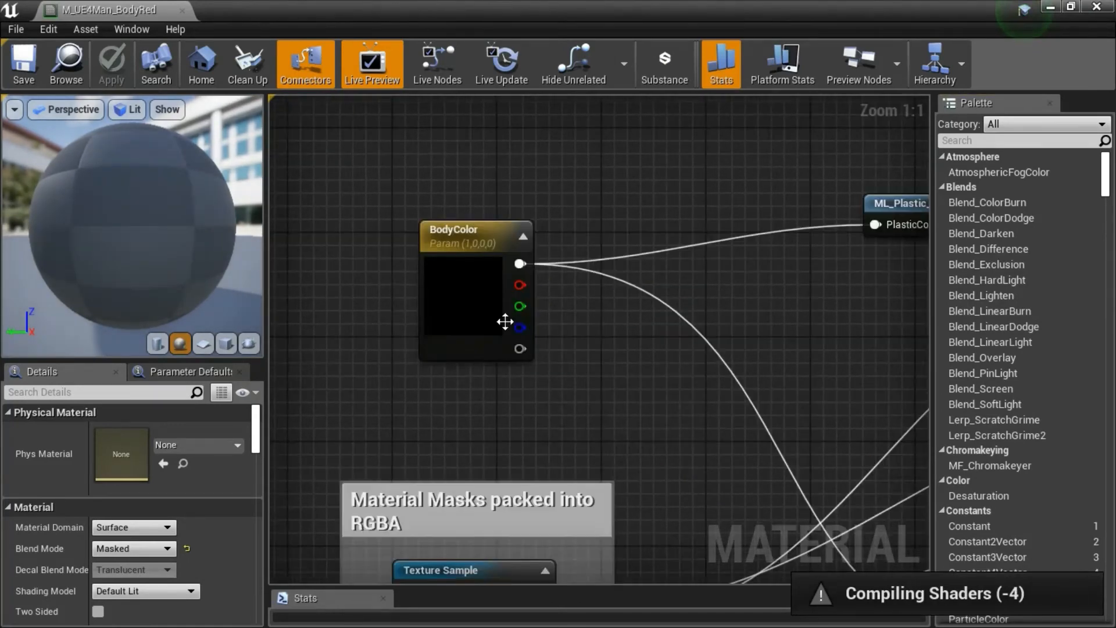
double_click(478, 295)
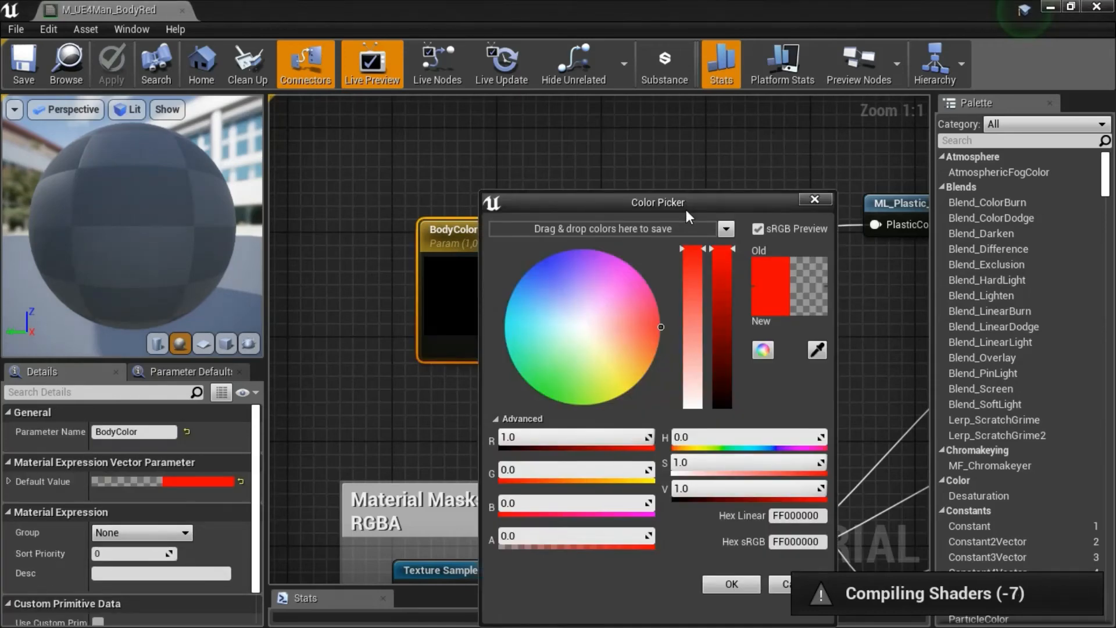
drag(686, 208, 648, 143)
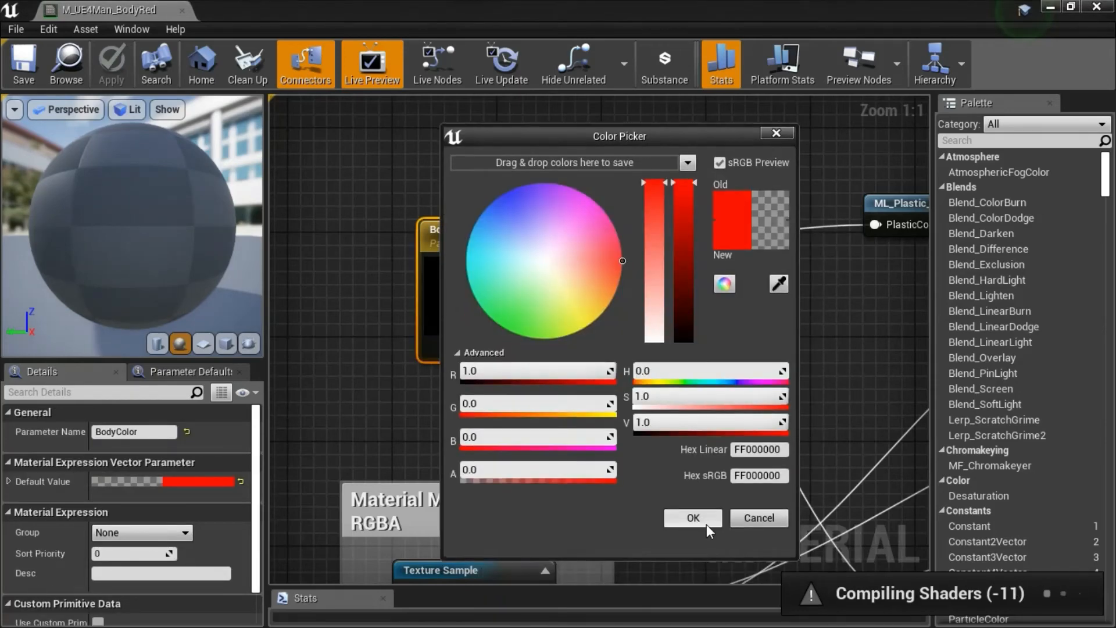
click(776, 133)
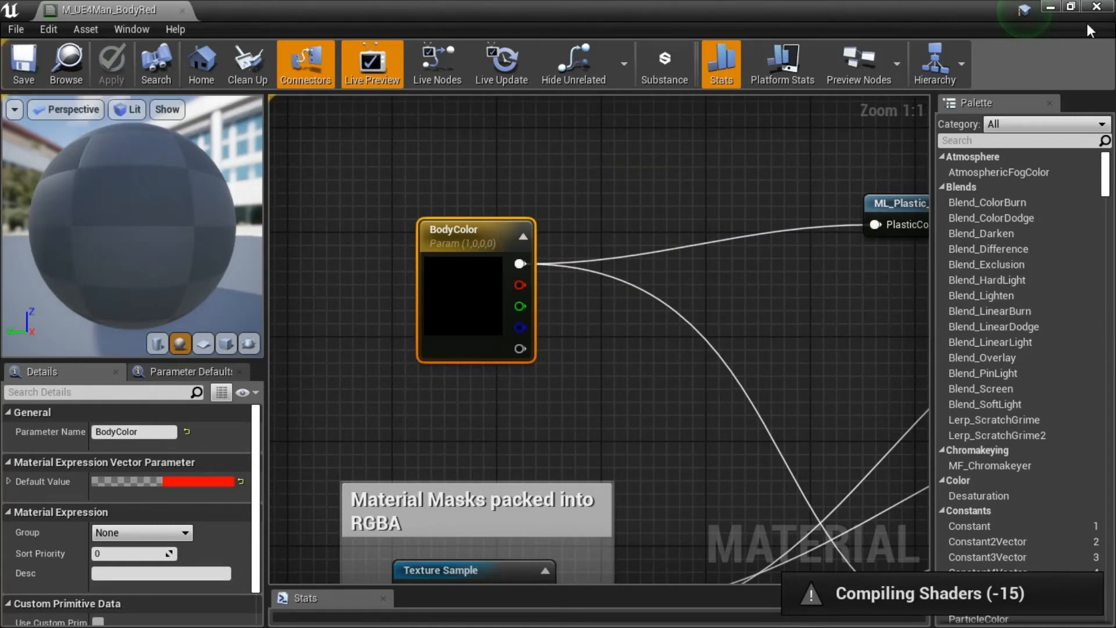
click(1096, 7)
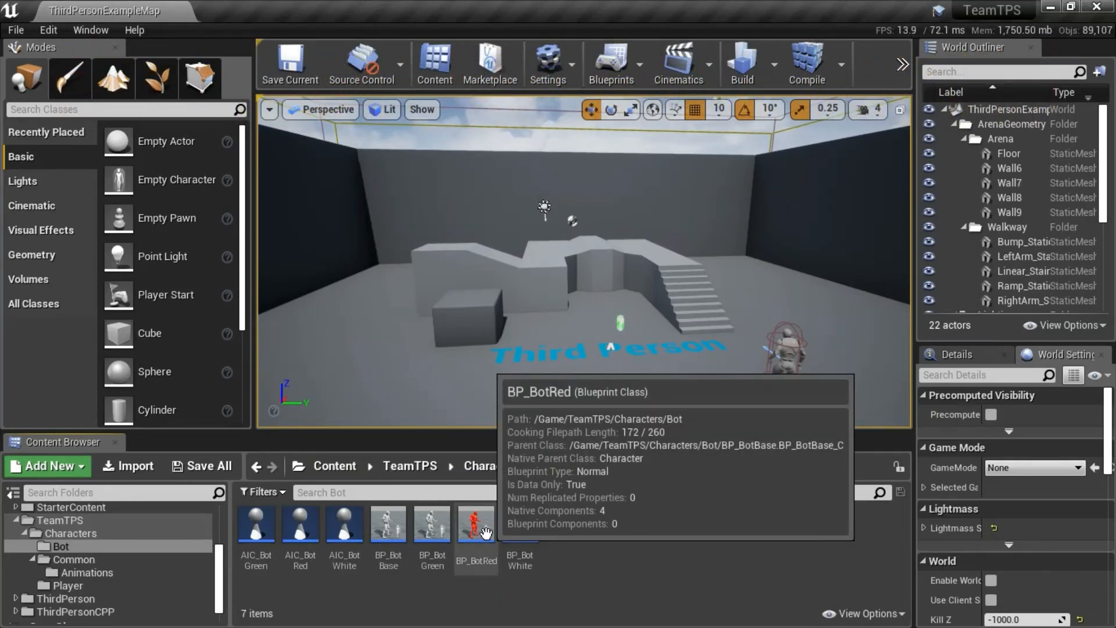
Open BP_BotGreen from the Bot folder and assign M_UE4Man_BodyGreen to material Element 0 of its inherited mesh.
click(486, 532)
click(439, 528)
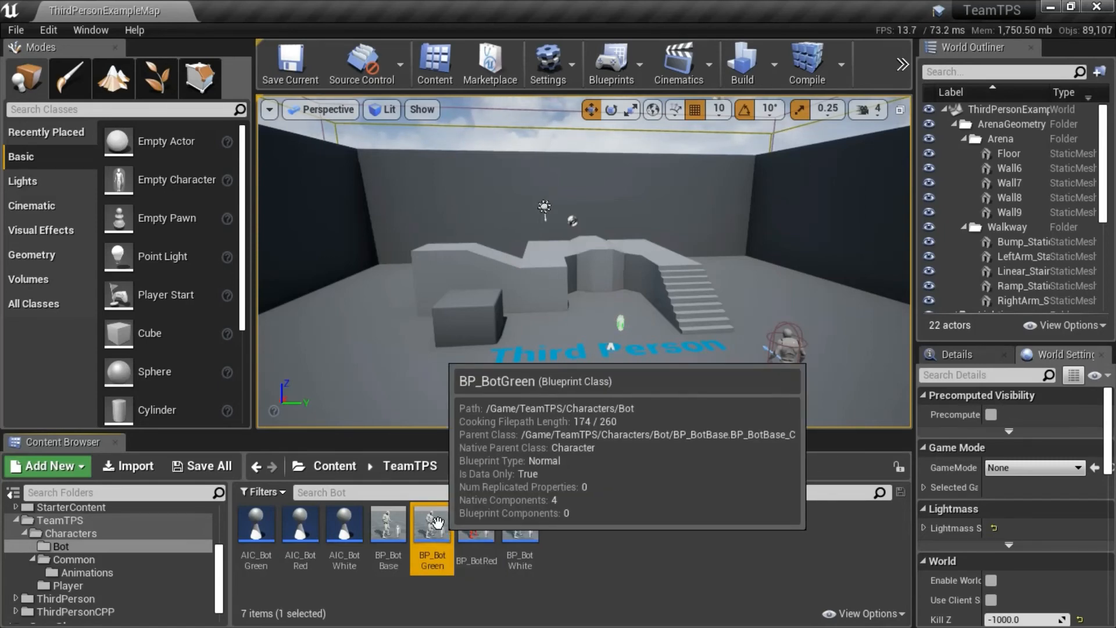
double_click(439, 525)
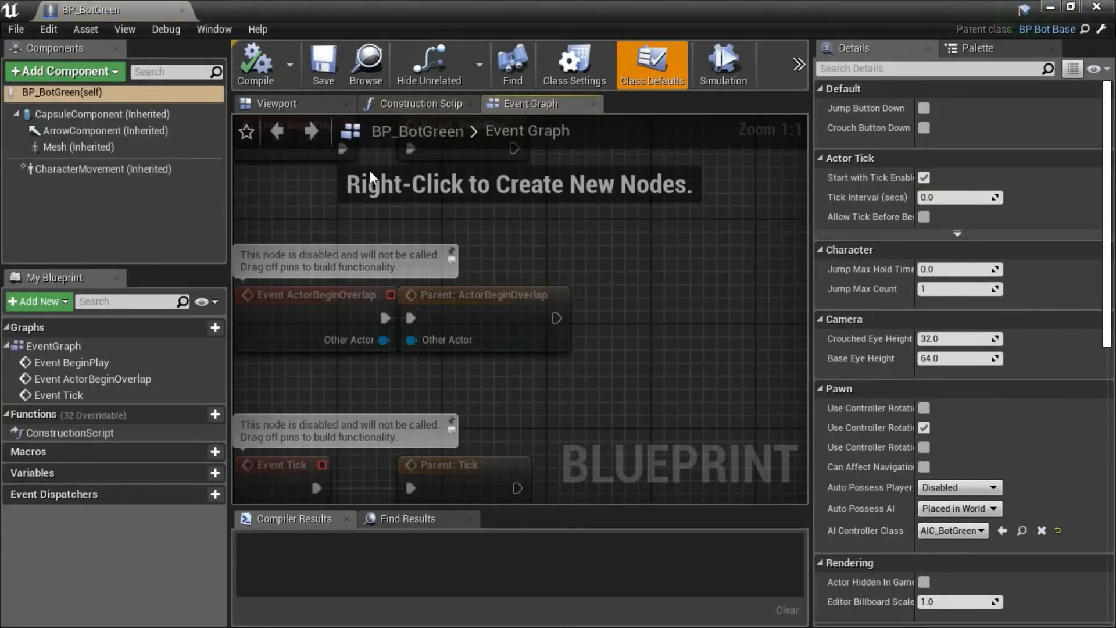
click(319, 110)
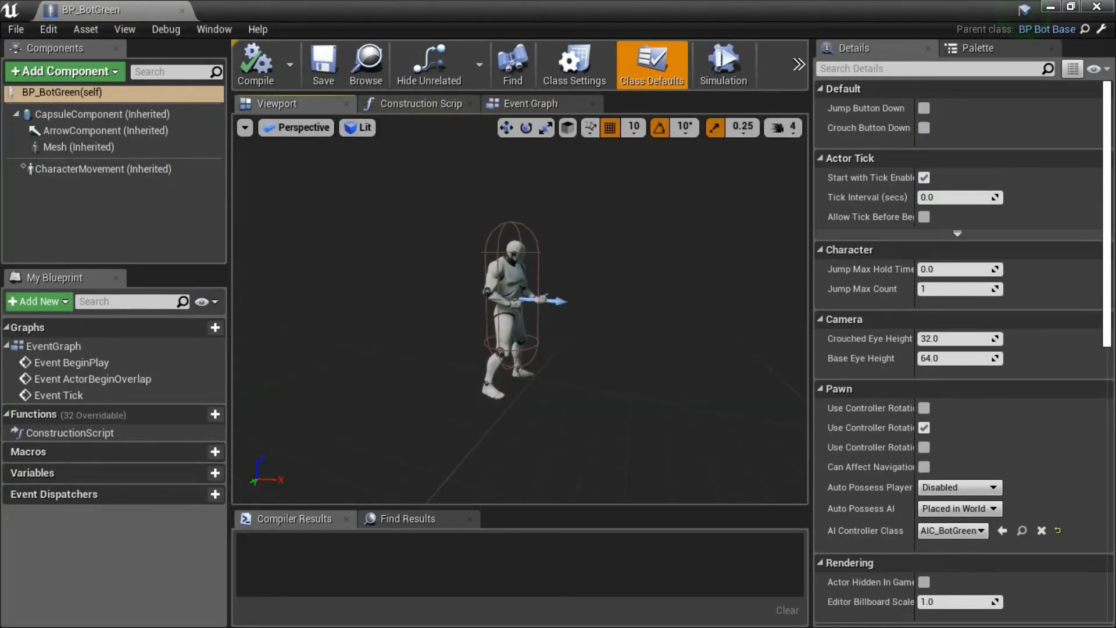
click(510, 285)
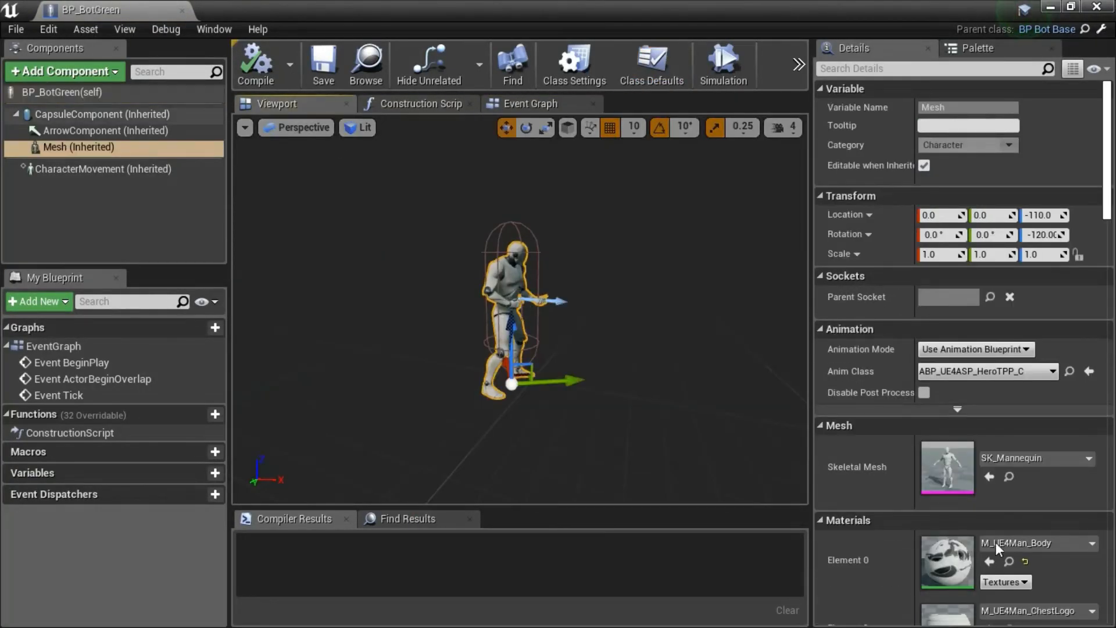
click(1092, 544)
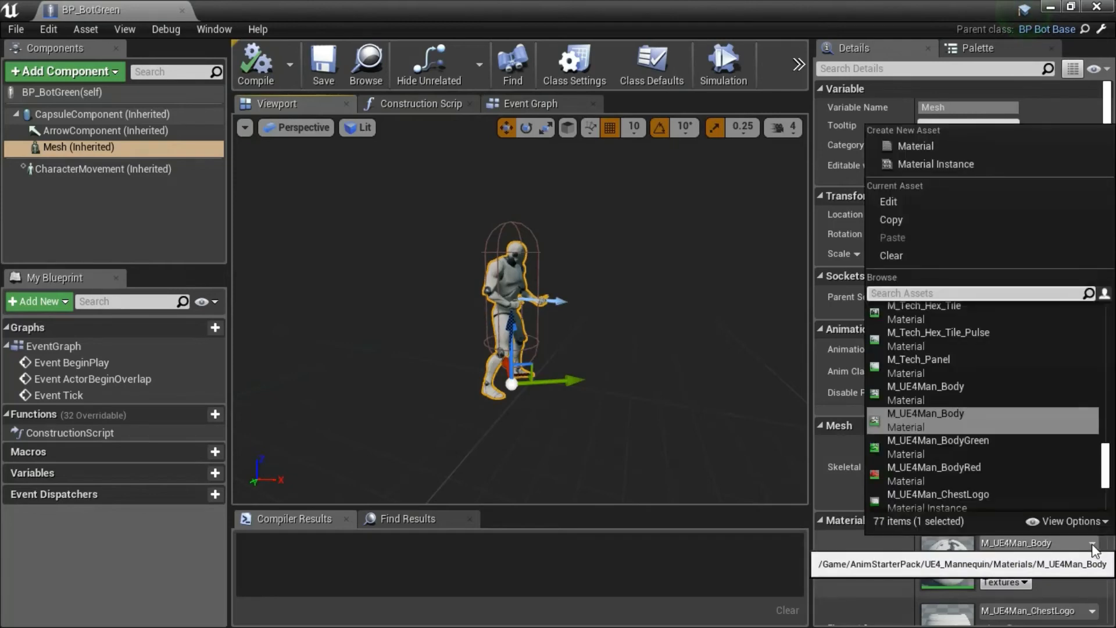
click(957, 447)
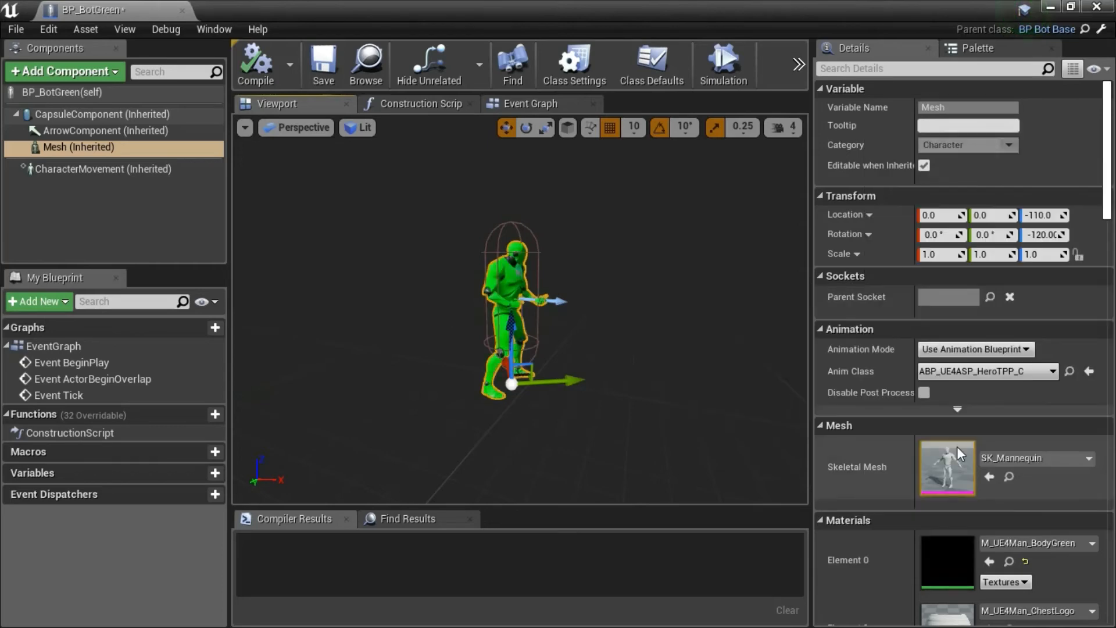
Compile and save BP_BotGreen with its new body material, then close the blueprint.
click(264, 79)
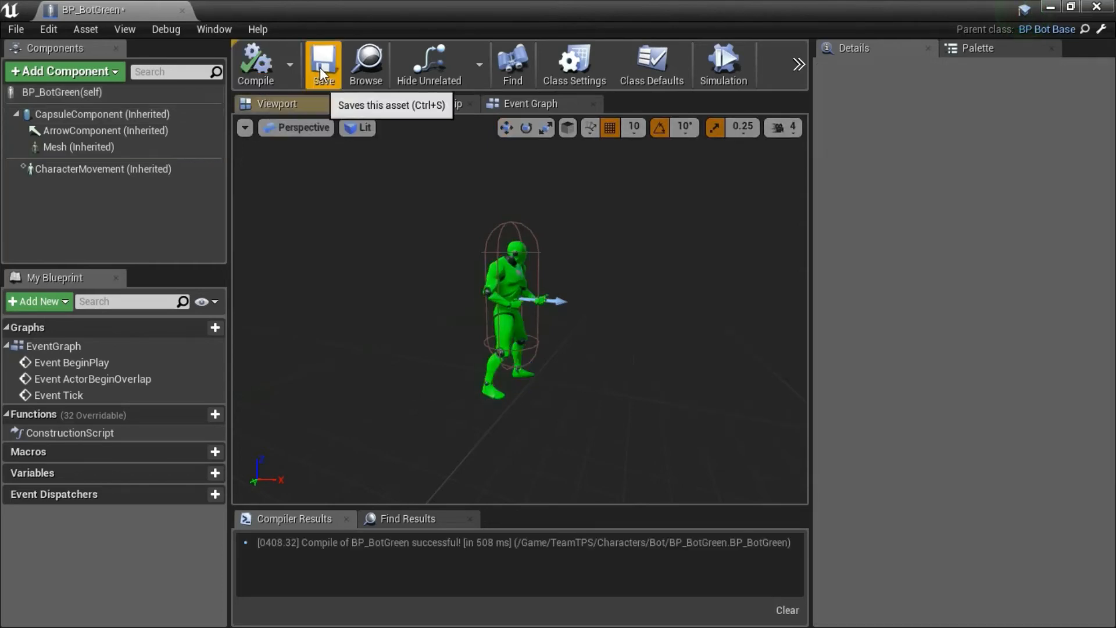
click(322, 64)
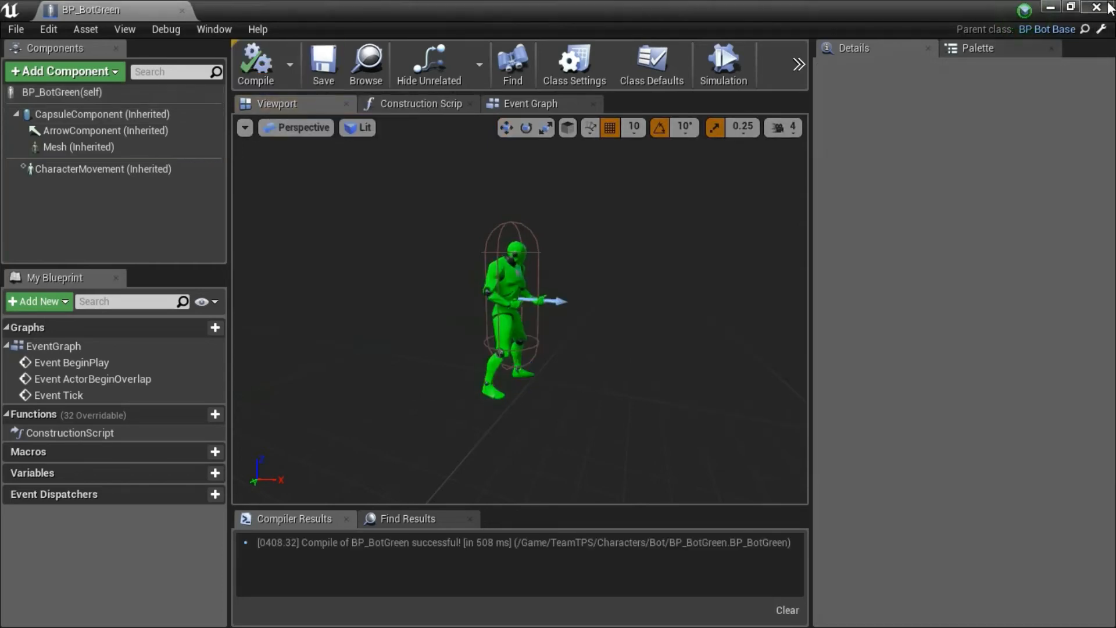
click(1098, 7)
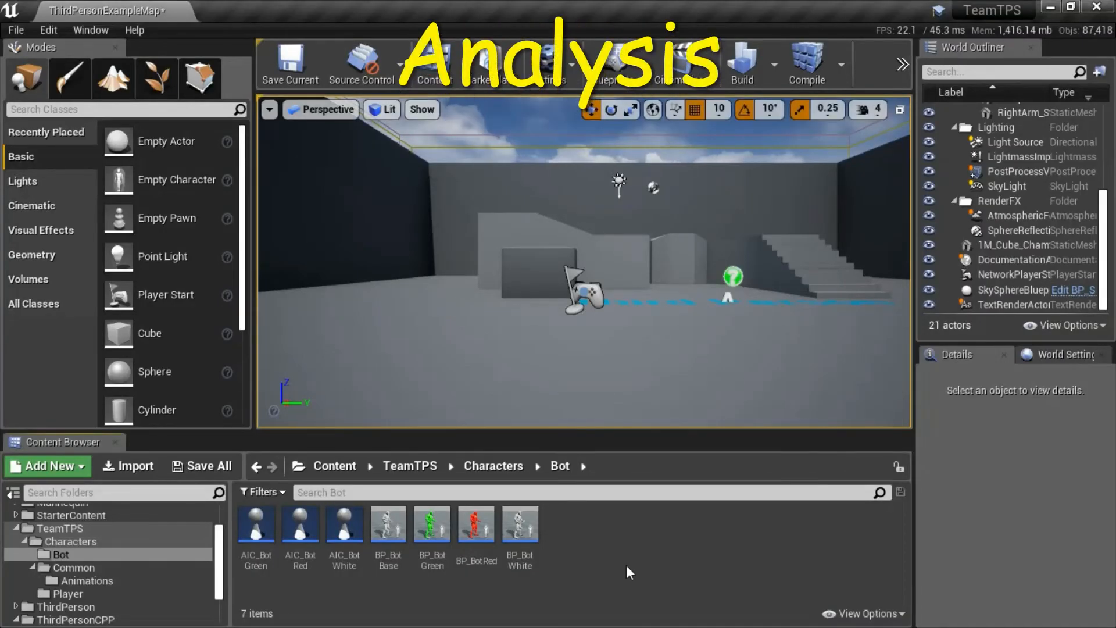
Review the White, Red and Green bot blueprints in the Bot folder and BP_PlayerCharacter in the Player folder.
click(530, 534)
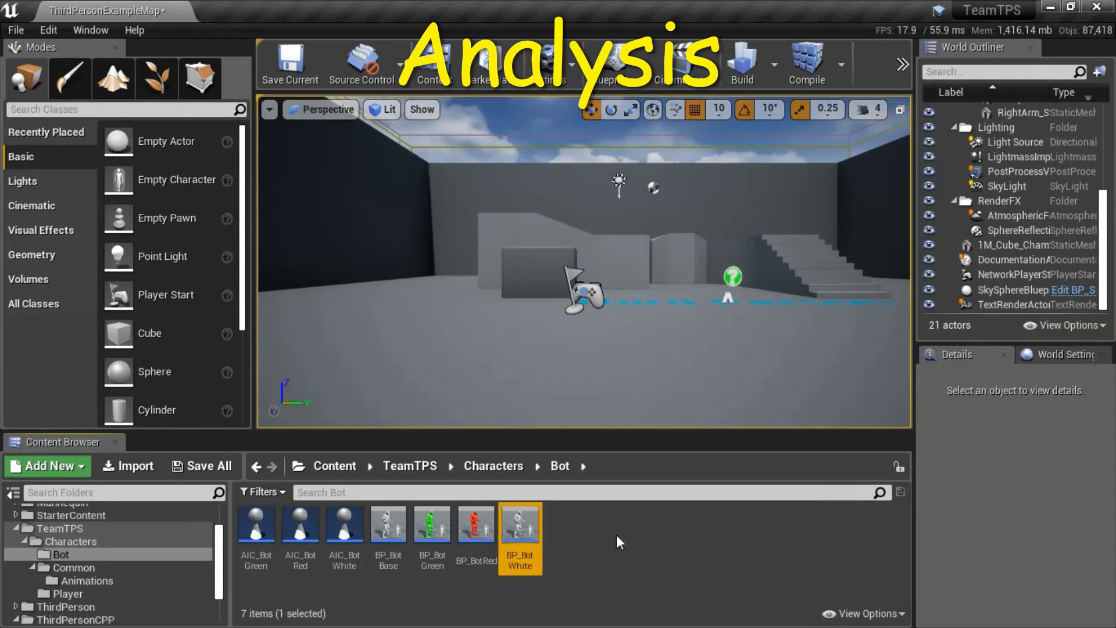
click(463, 533)
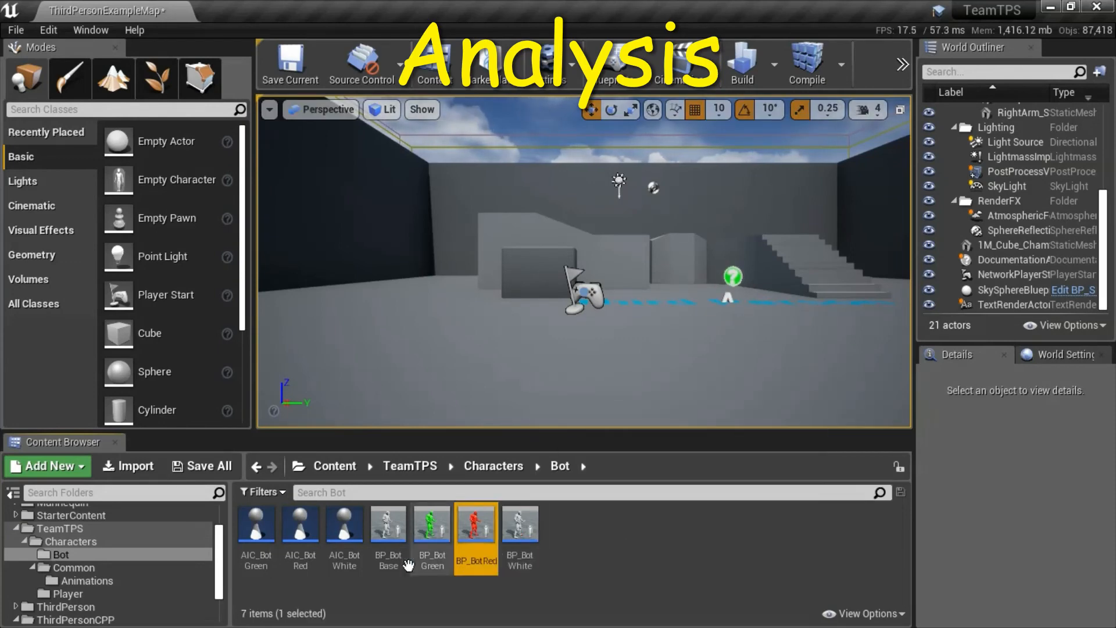
click(432, 534)
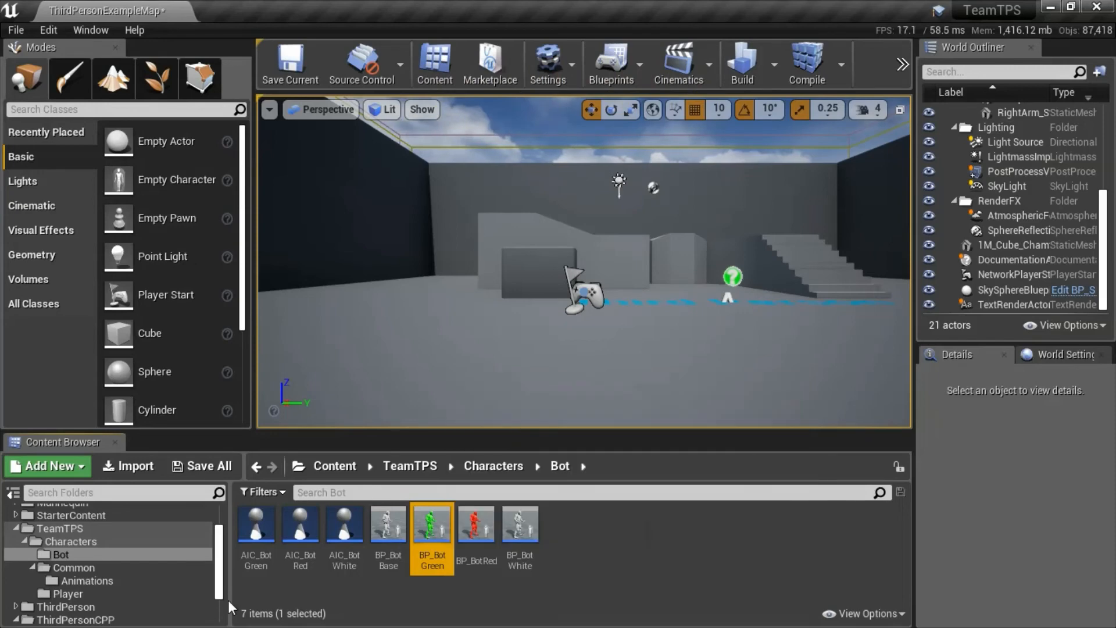
click(159, 593)
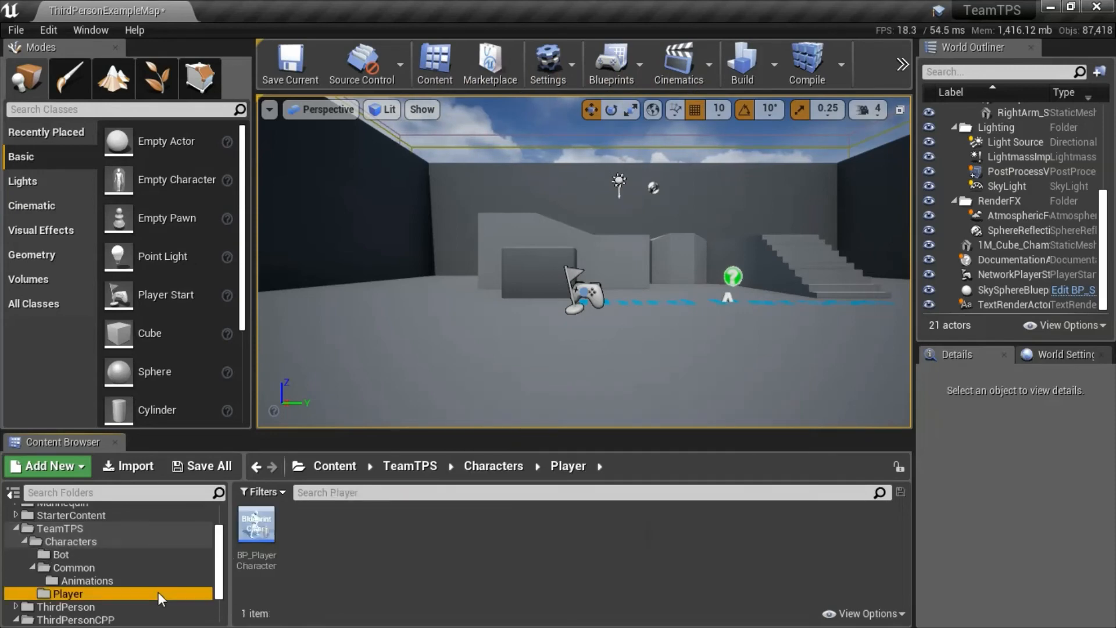
click(267, 531)
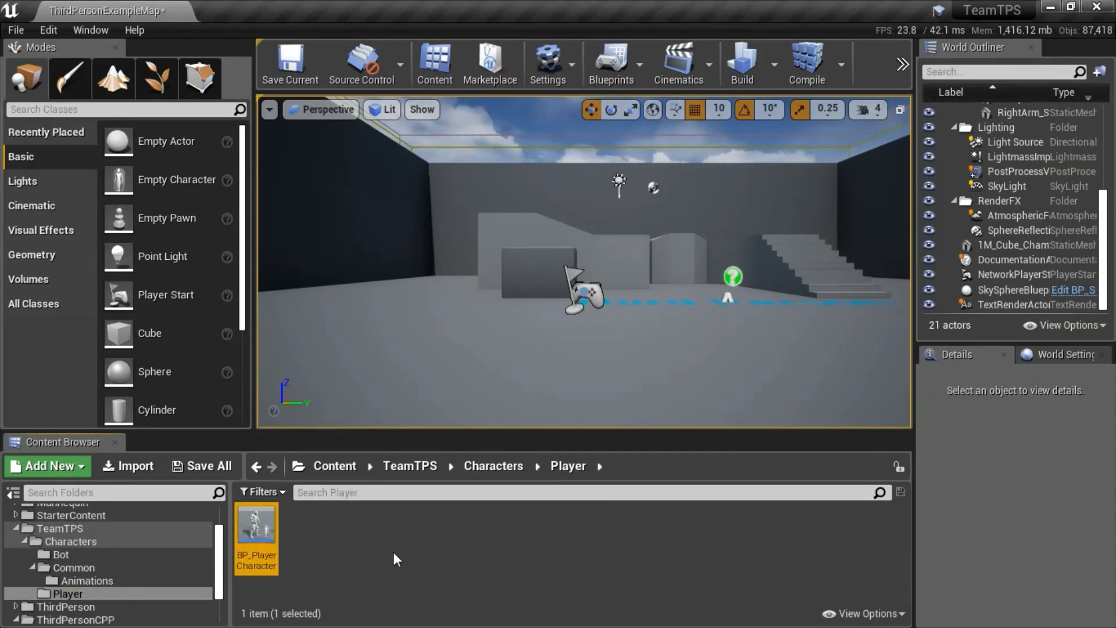
click(86, 556)
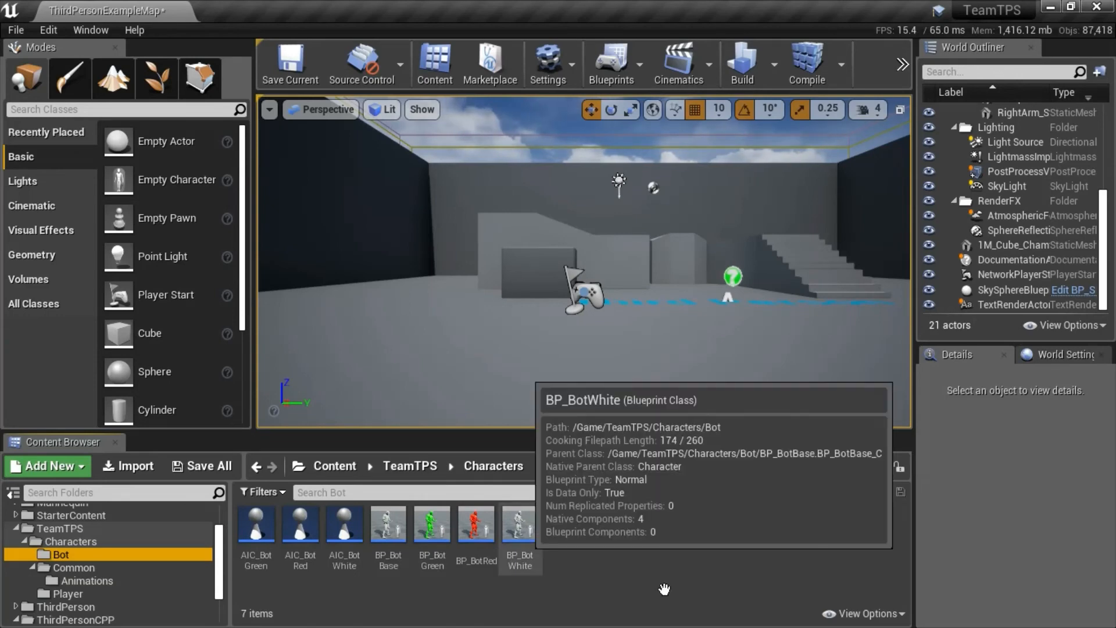
click(526, 543)
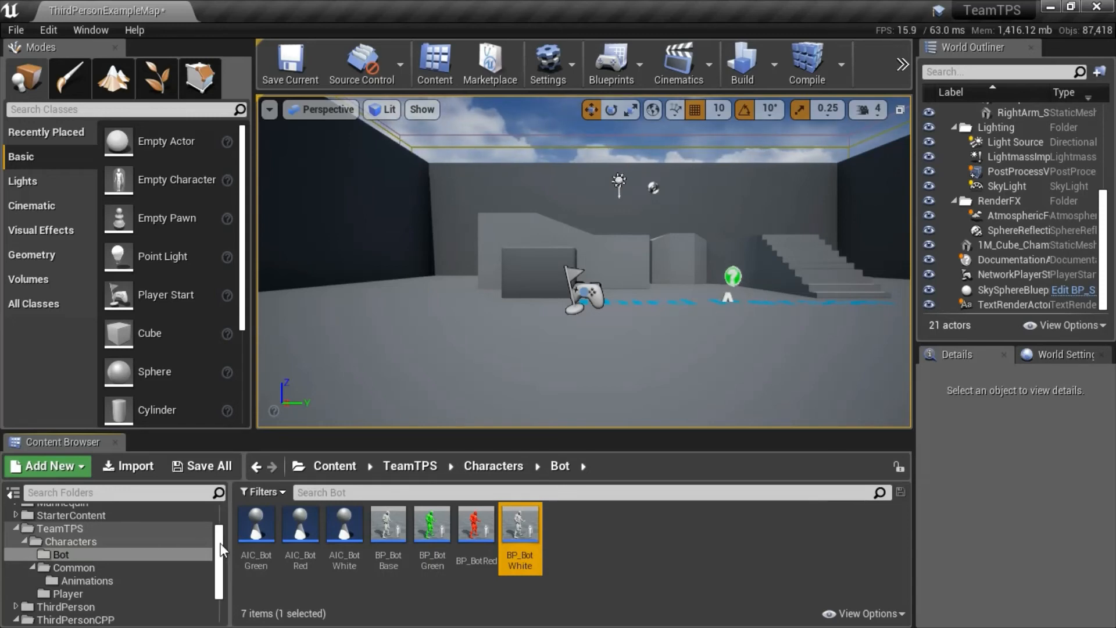
Review the C++ classes in the TeamTPS folder, including MyAIControllerBotWhite and TeamTPSCharacter.
drag(222, 550, 217, 593)
click(208, 617)
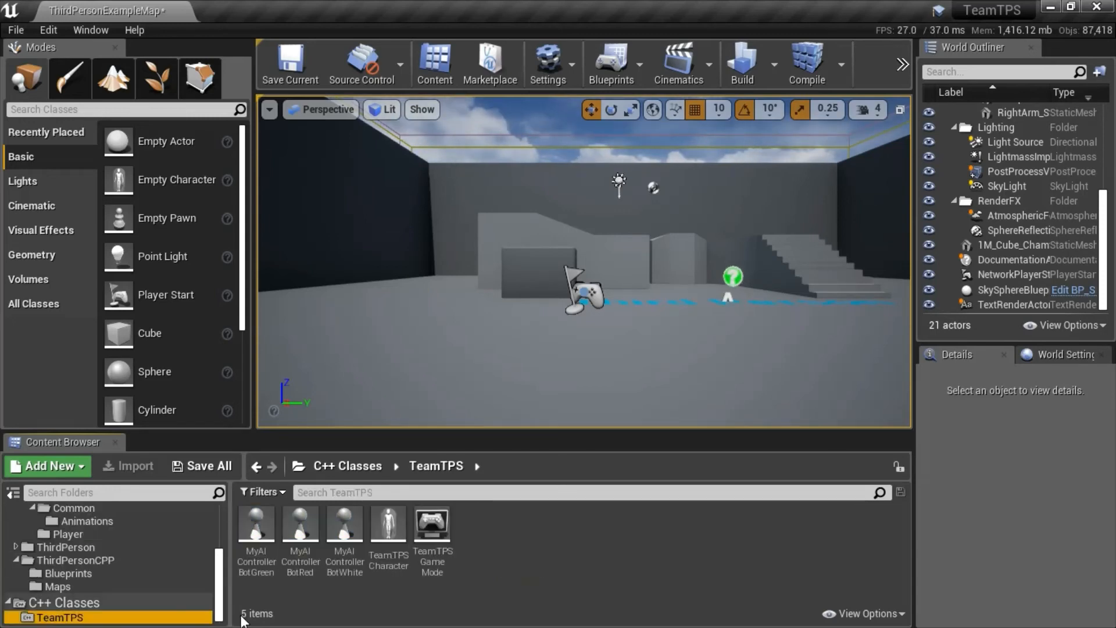
click(351, 581)
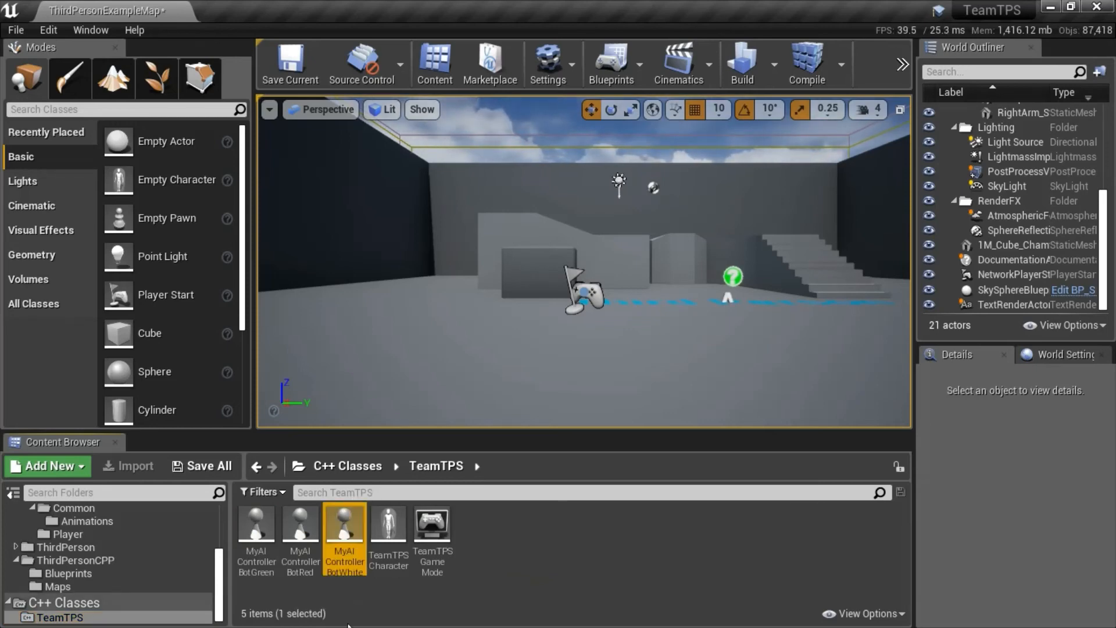
click(389, 544)
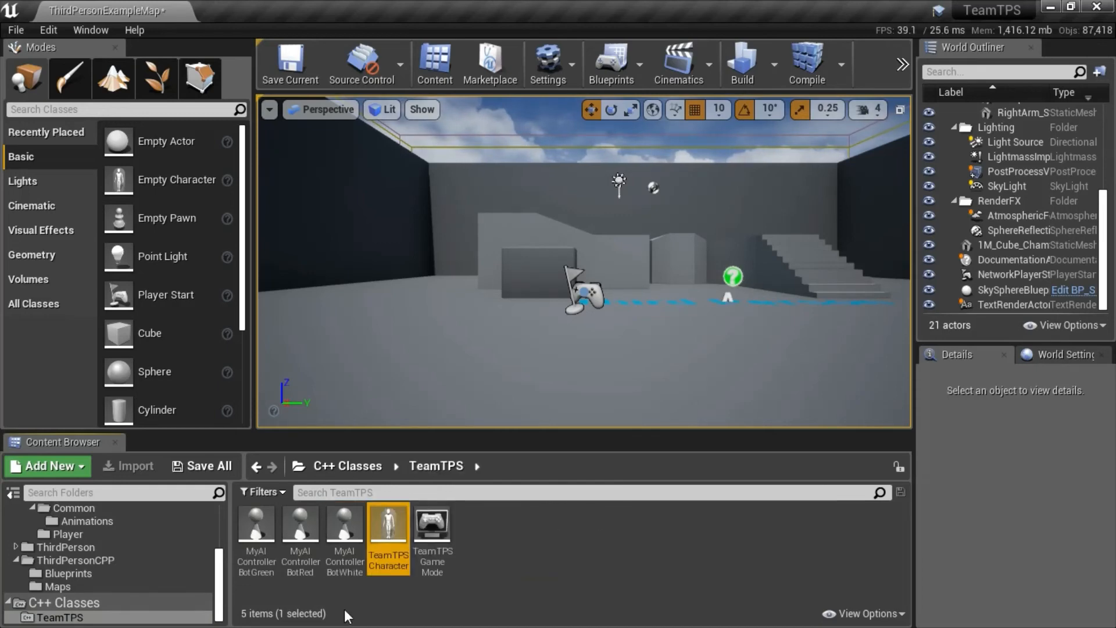
Open AIC_BotWhite from the Characters/Bot folder and examine its AIPerception component's AI Sight config.
drag(221, 596, 225, 571)
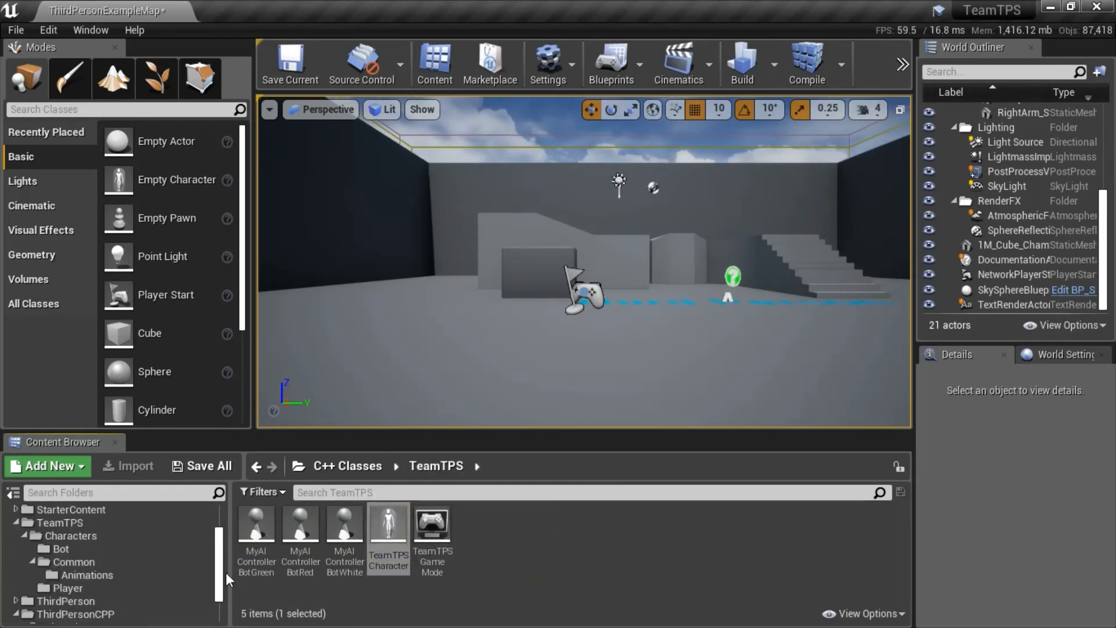
click(98, 553)
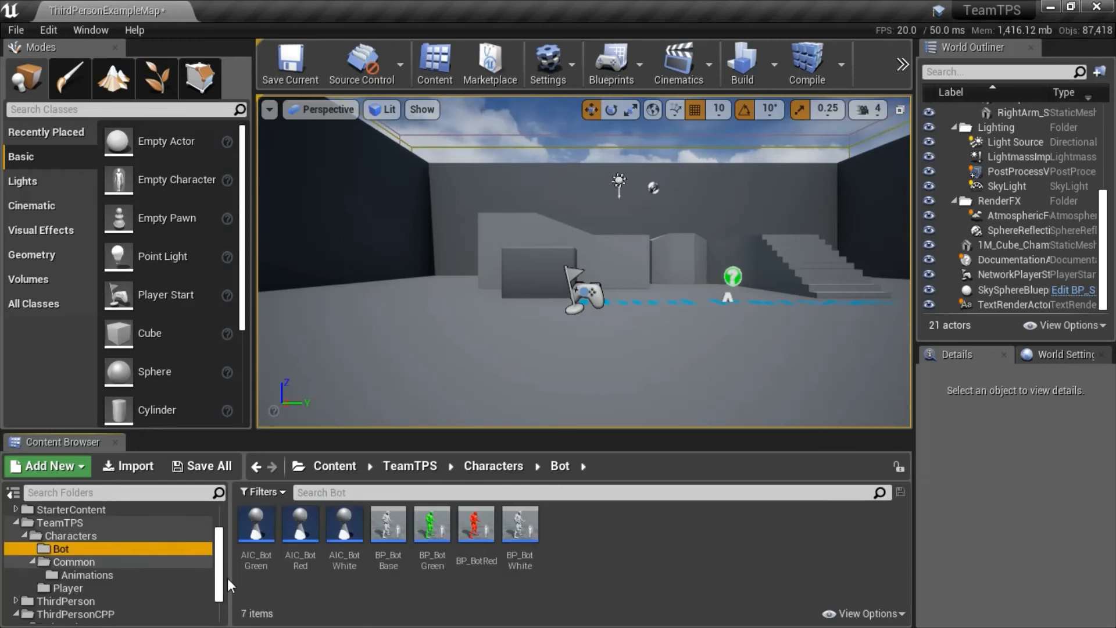
click(357, 530)
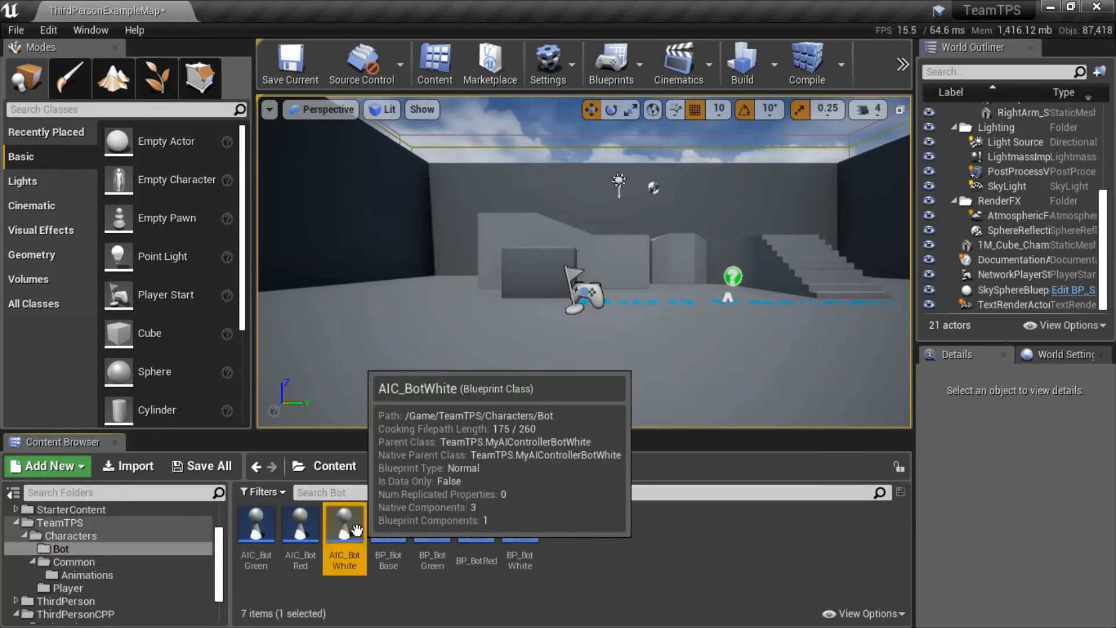
double_click(357, 529)
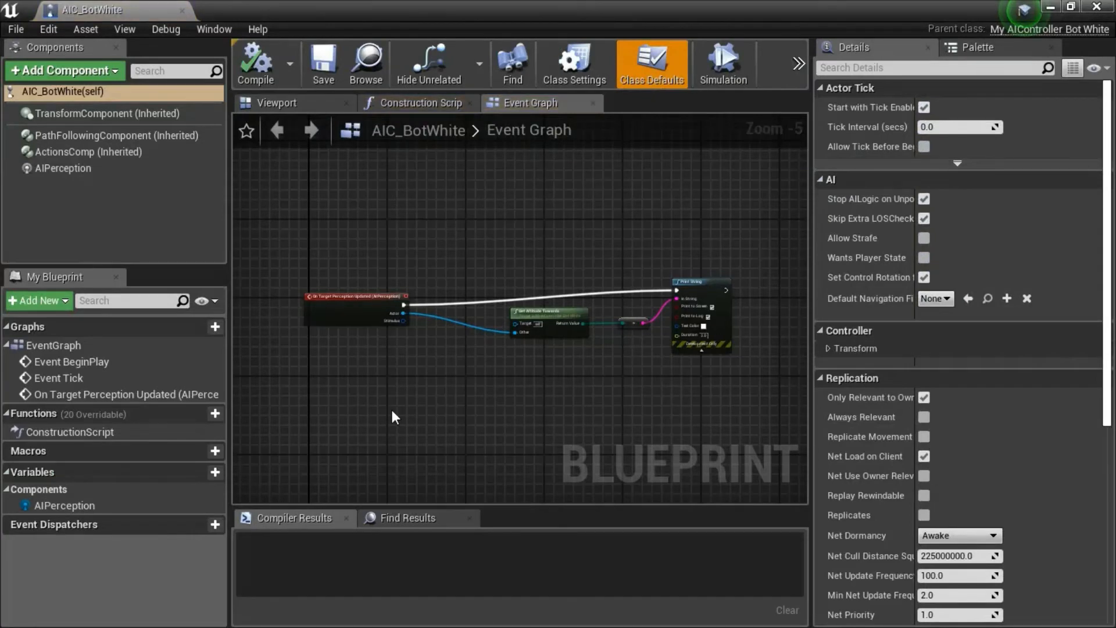
click(58, 168)
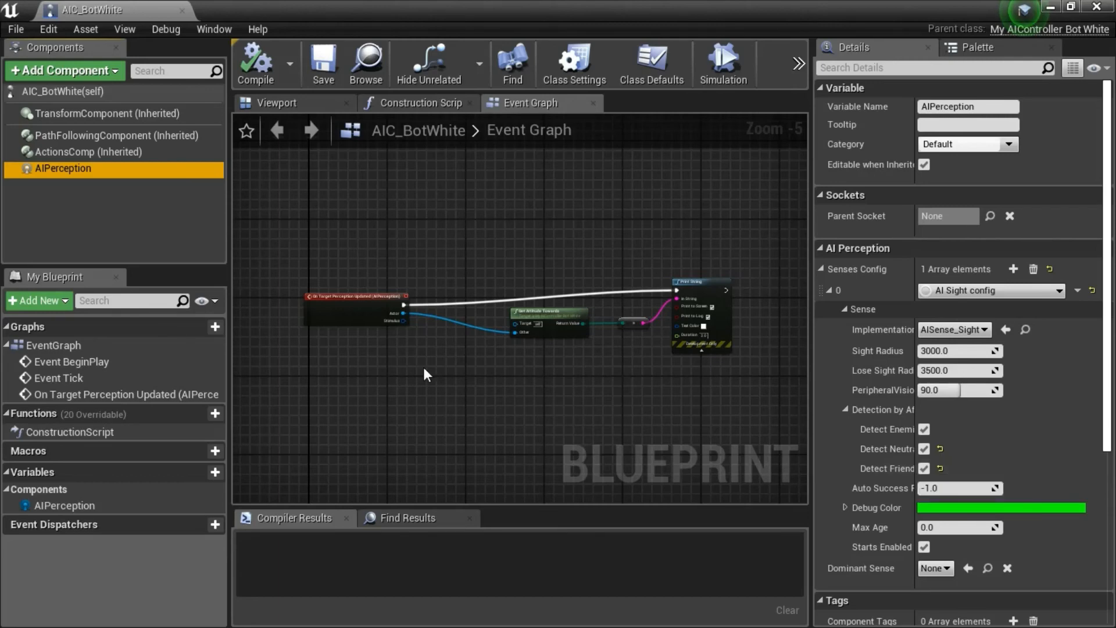
Examine the event graph of AIC_BotWhite from On Target Perception Updated through Get Attitude Towards to Print String.
scroll(367, 317, up, 5)
right_drag(367, 317, 458, 411)
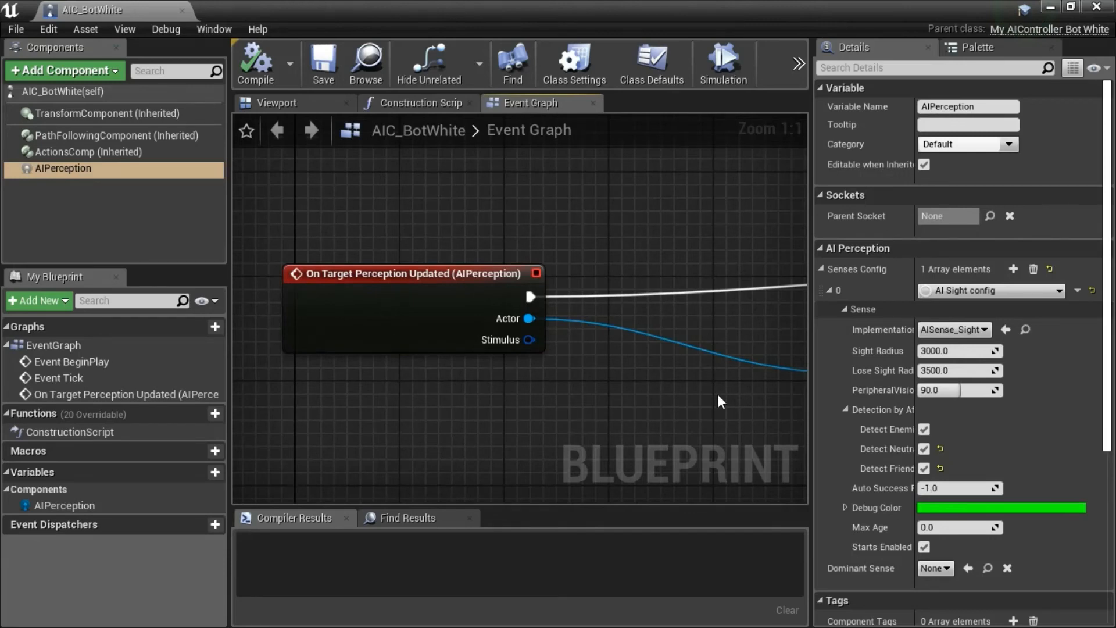
right_drag(719, 395, 363, 385)
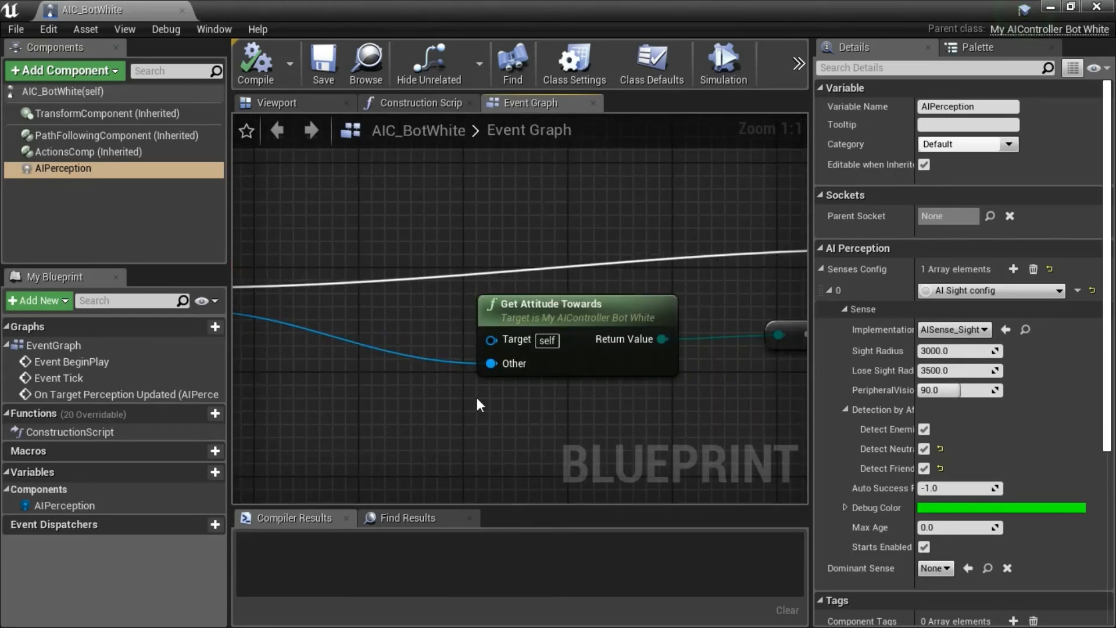
click(635, 317)
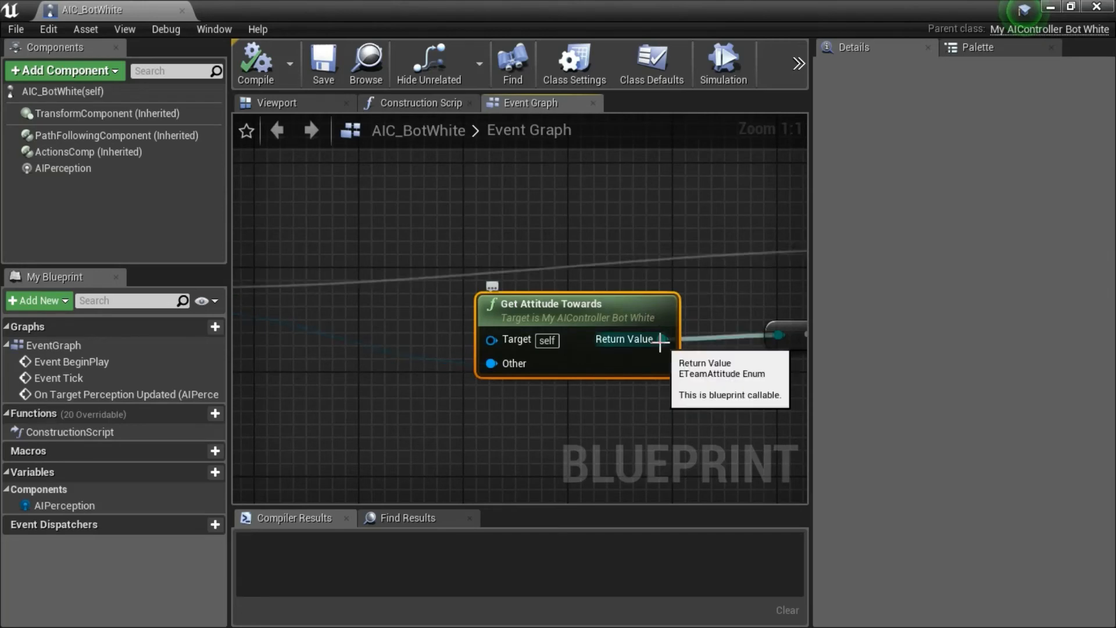
right_drag(714, 399, 460, 422)
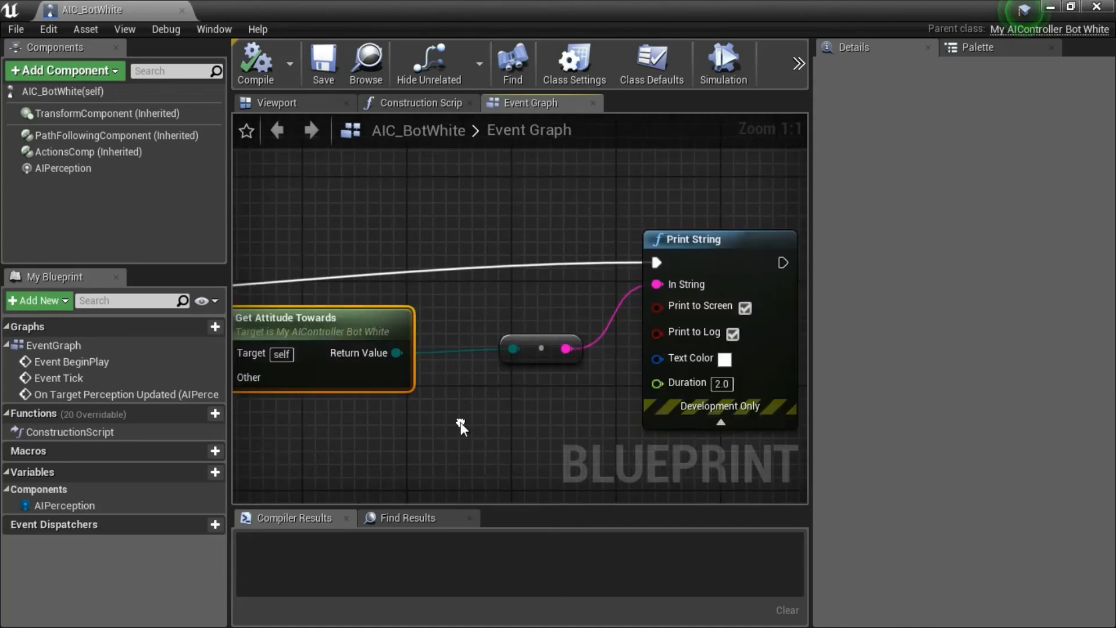
click(681, 243)
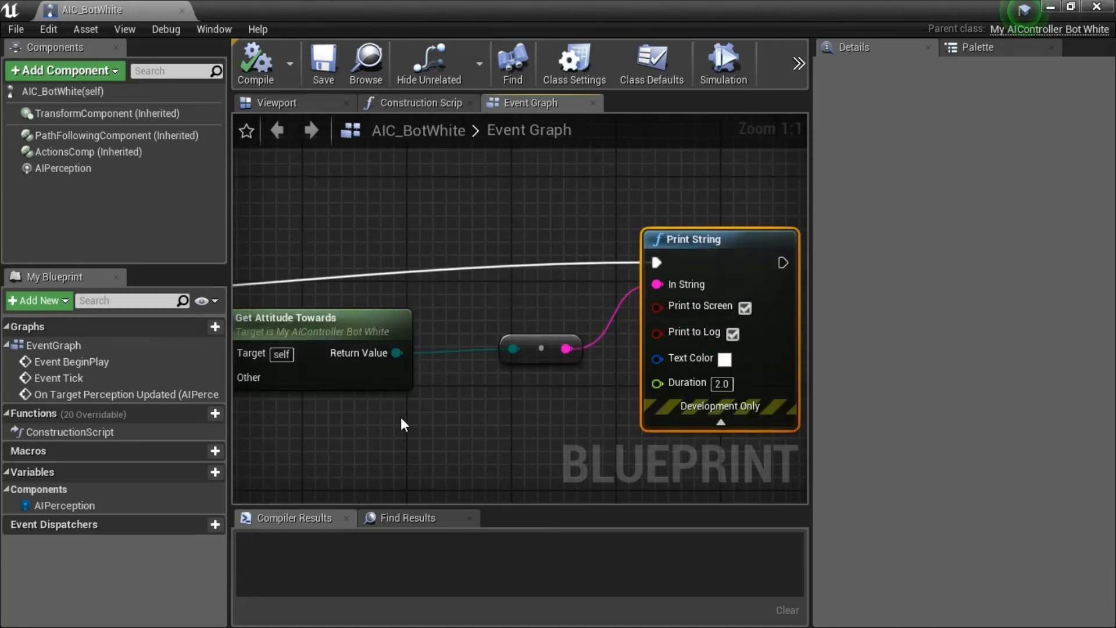
scroll(400, 417, down, 4)
right_drag(400, 417, 572, 377)
scroll(589, 401, down, 1)
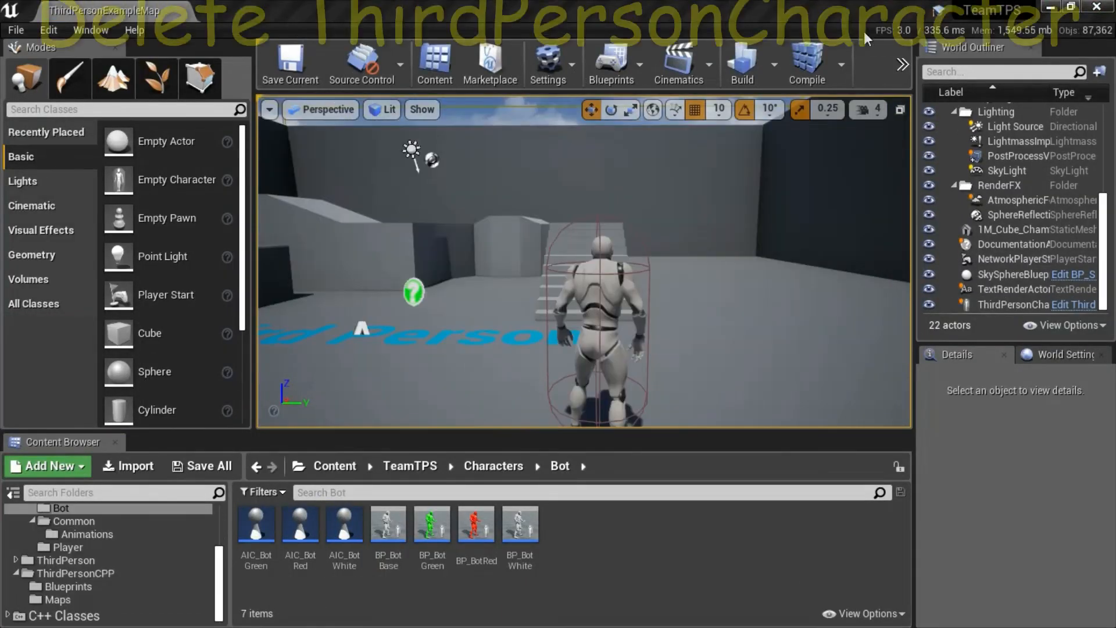
Delete the ThirdPersonCharacter actor from the ThirdPersonExampleMap level.
click(616, 305)
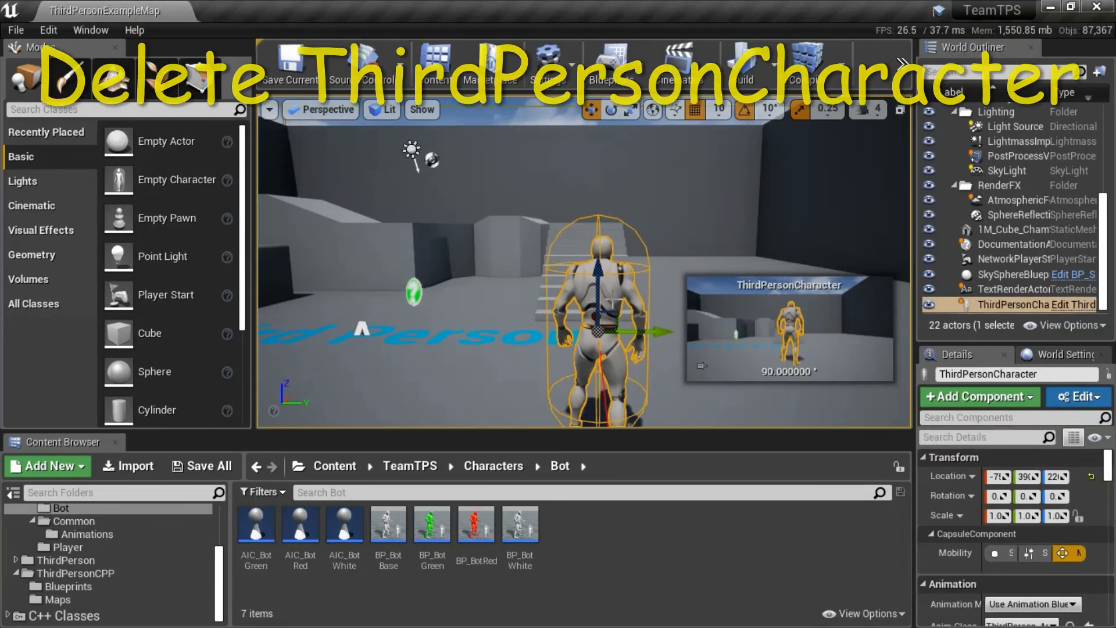
right_click(613, 298)
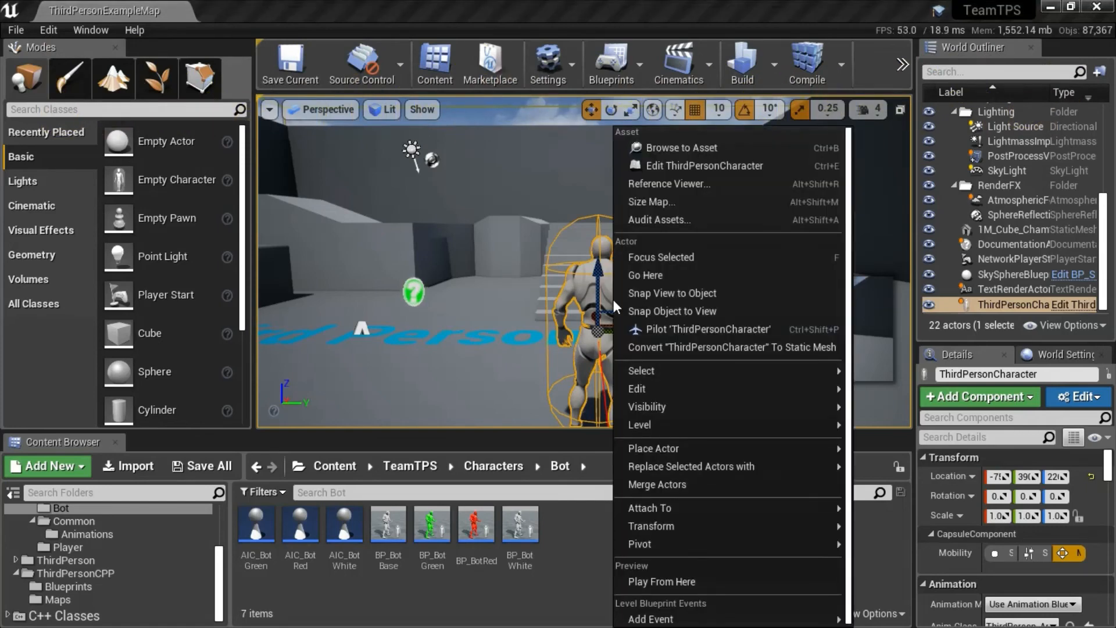
mouse_move(678, 392)
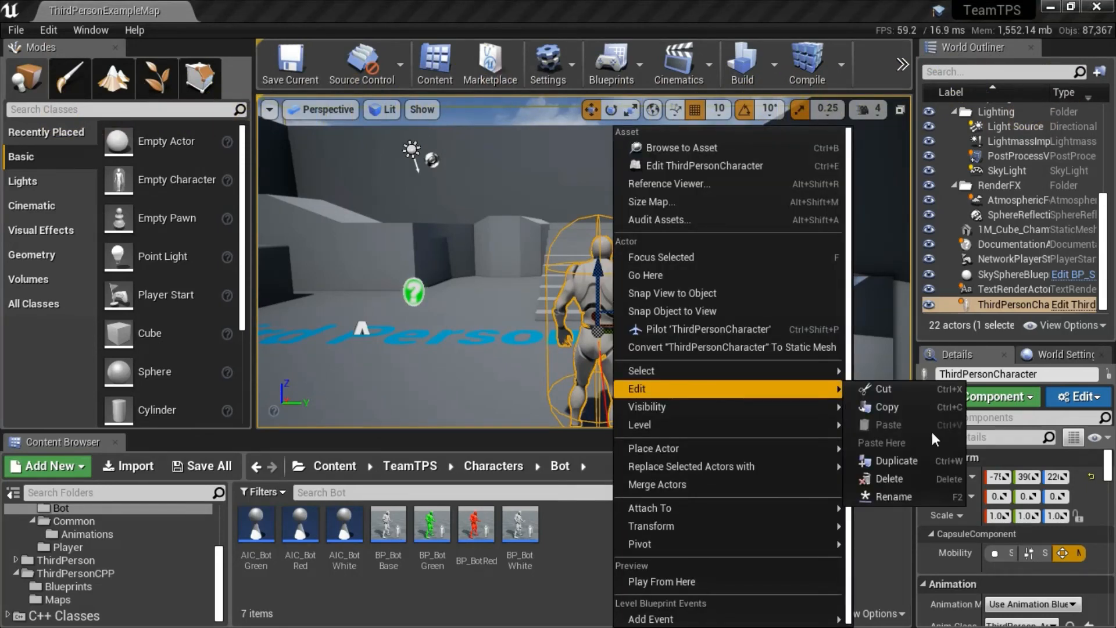
click(922, 473)
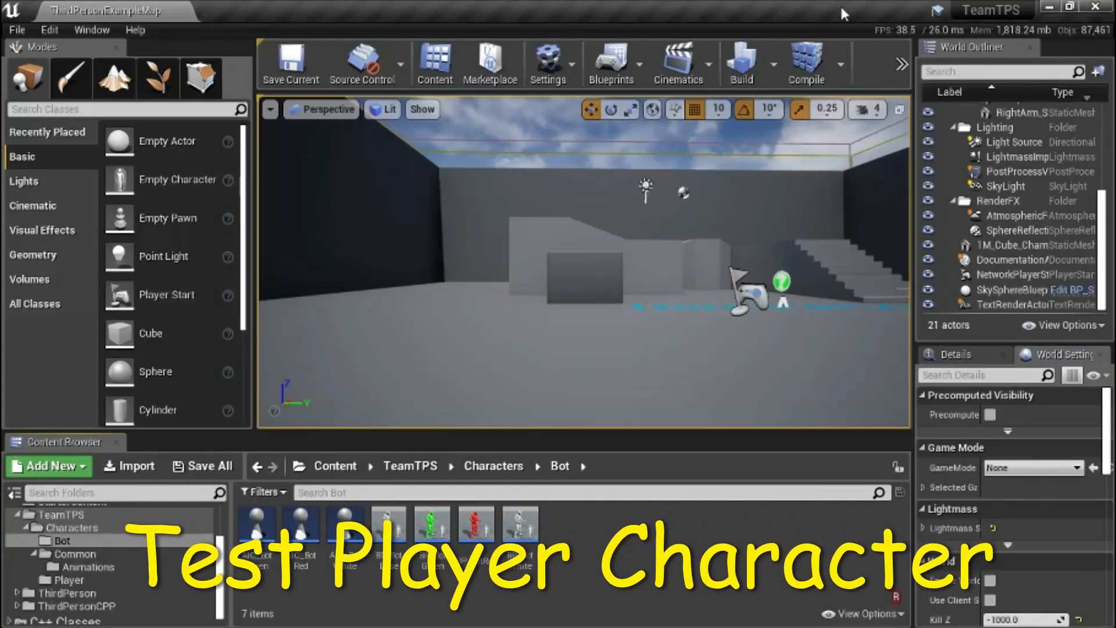
Play the level and test the player character by moving it forward, backward, right and left.
click(900, 63)
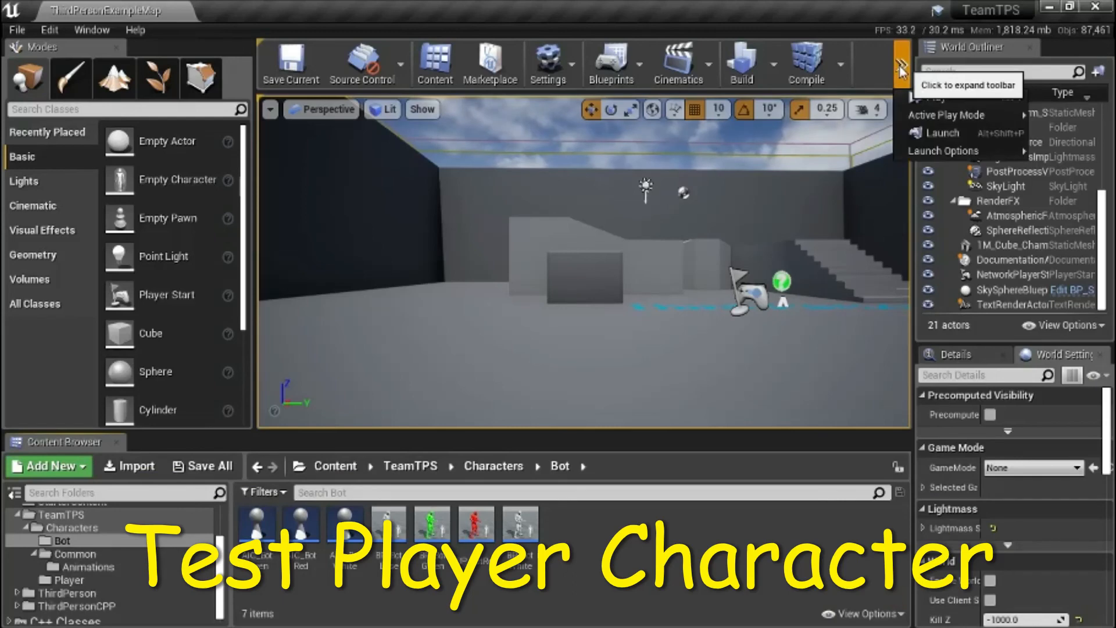
click(942, 100)
click(786, 234)
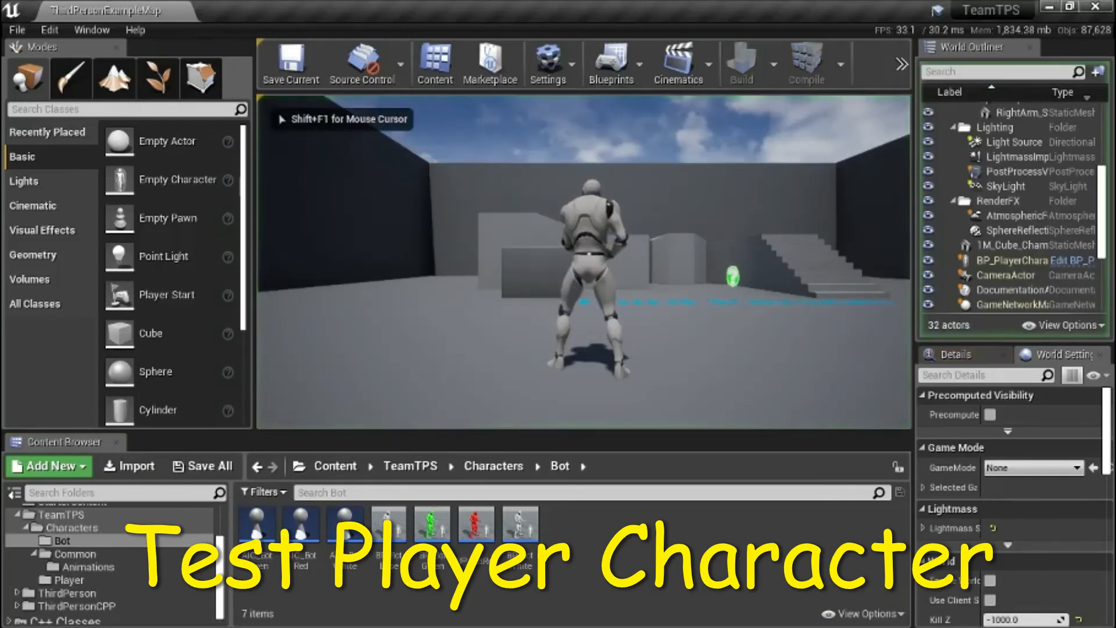
key(w)
key(s)
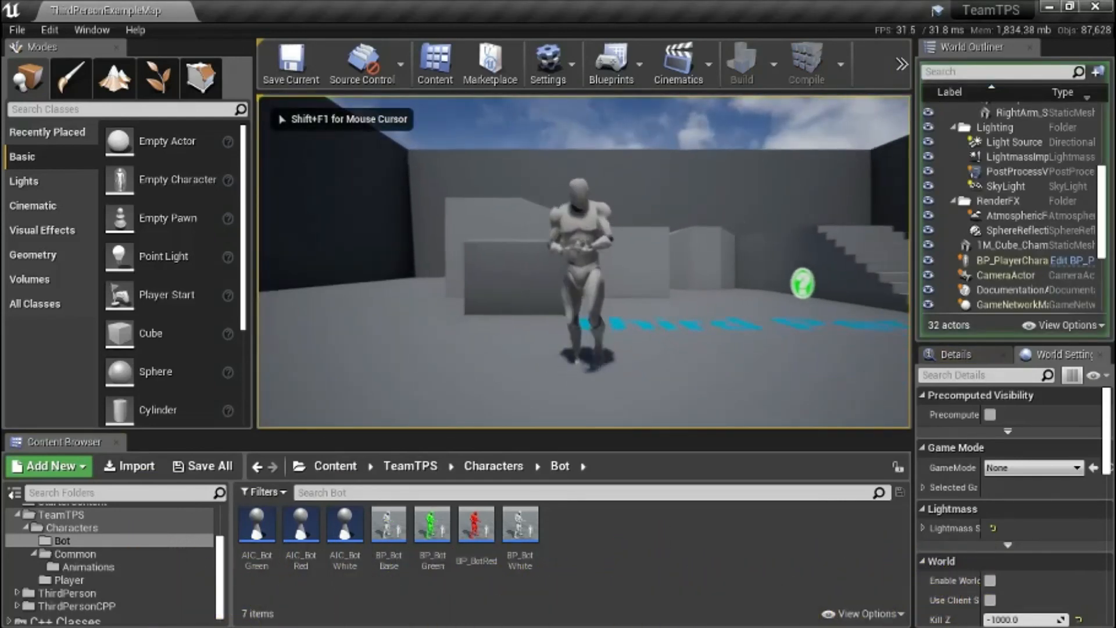
key(d)
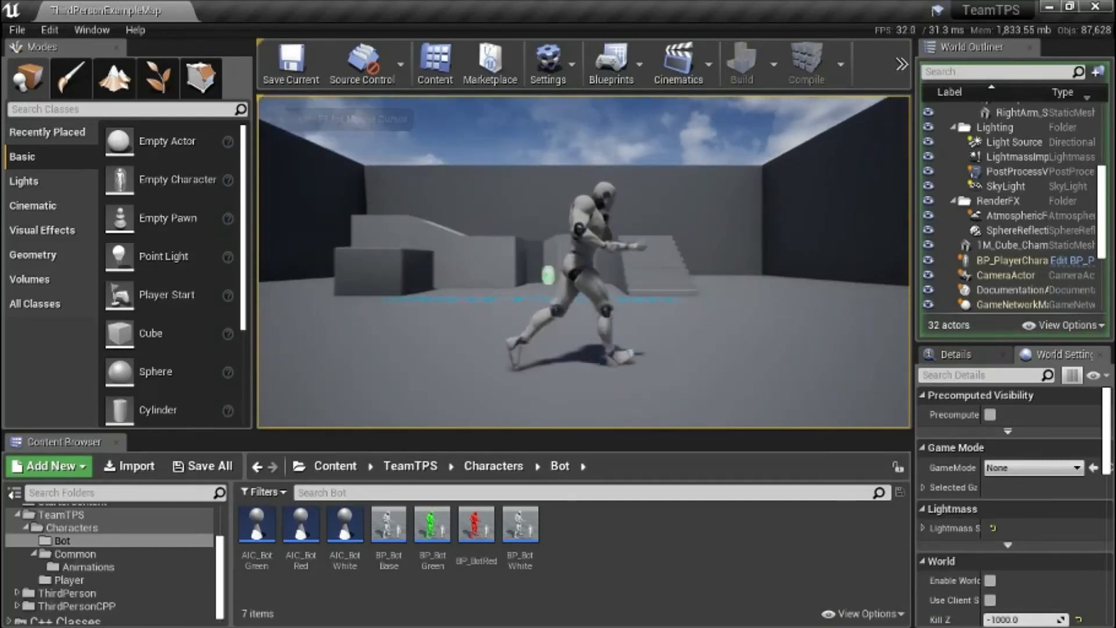
key(a)
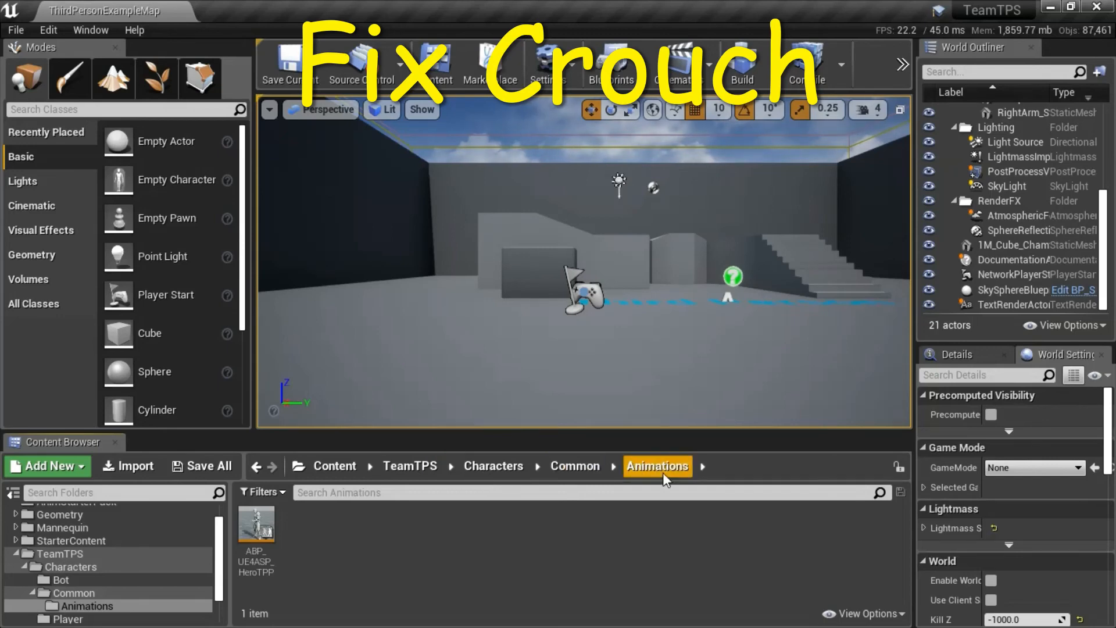
Open ABP_UE4ASP_HeroTPP from Common/Animations and find the Cast To Ue4ASP_Character node in the Movement section of its event graph.
double_click(256, 527)
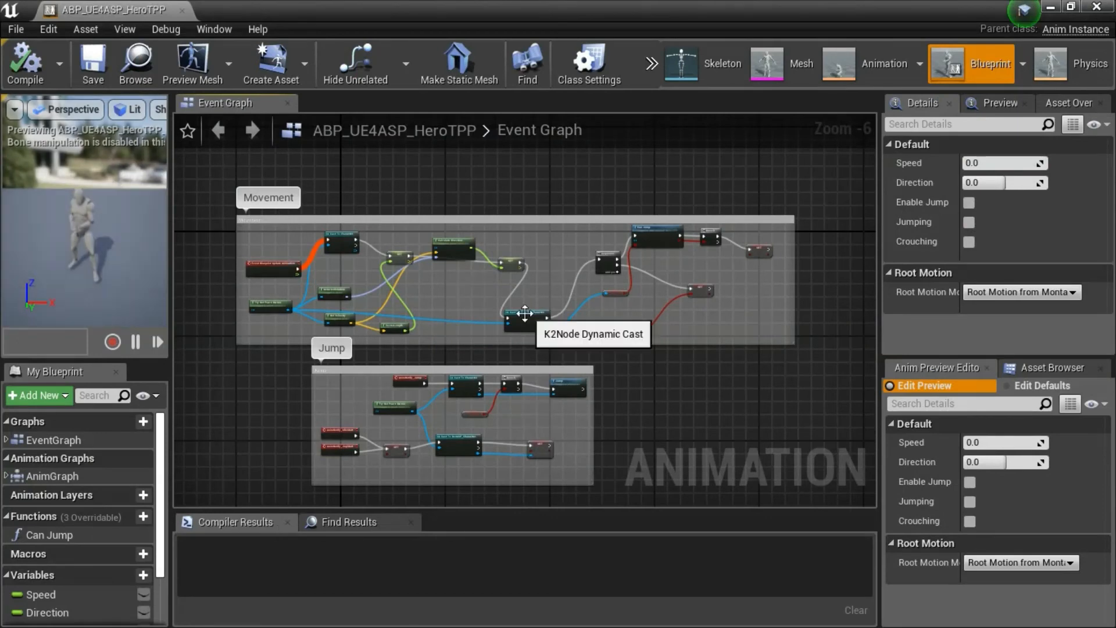
scroll(525, 313, up, 6)
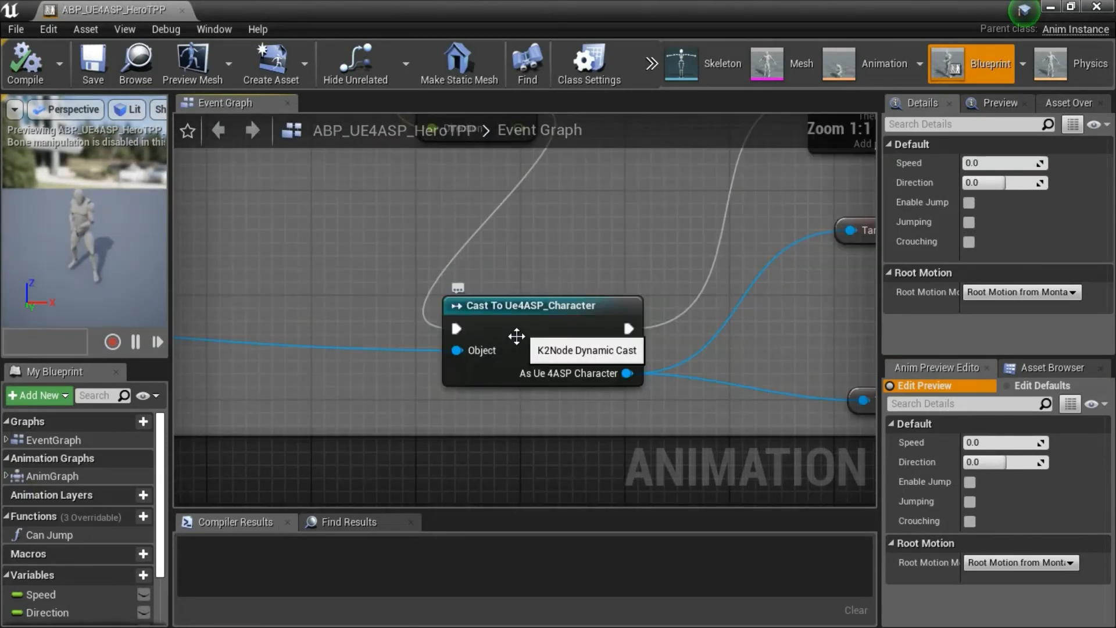
click(540, 317)
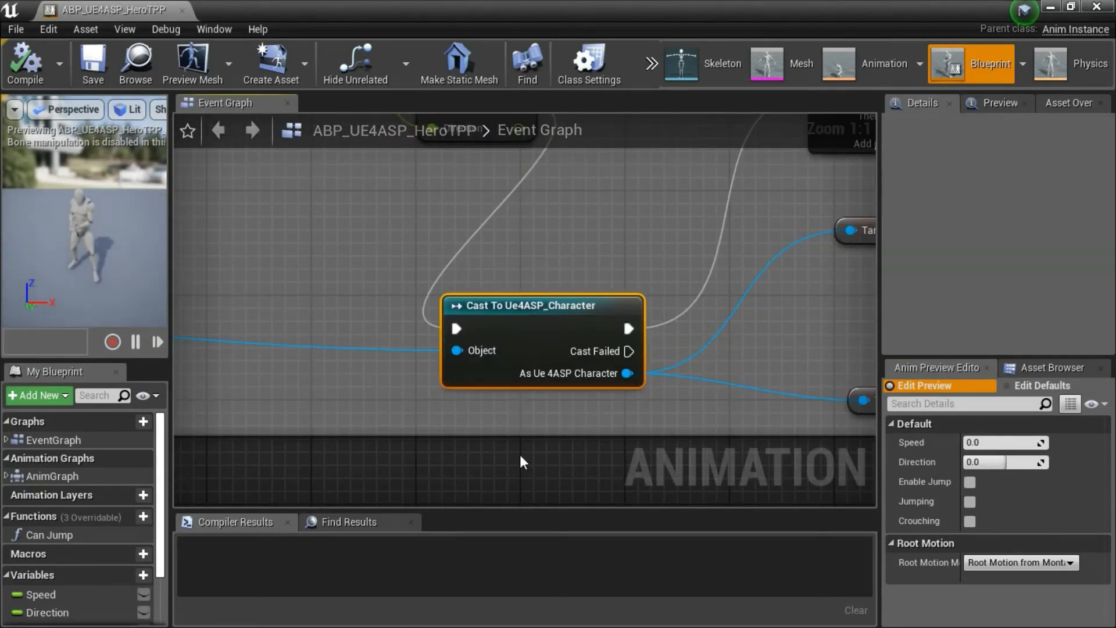
scroll(503, 427, down, 2)
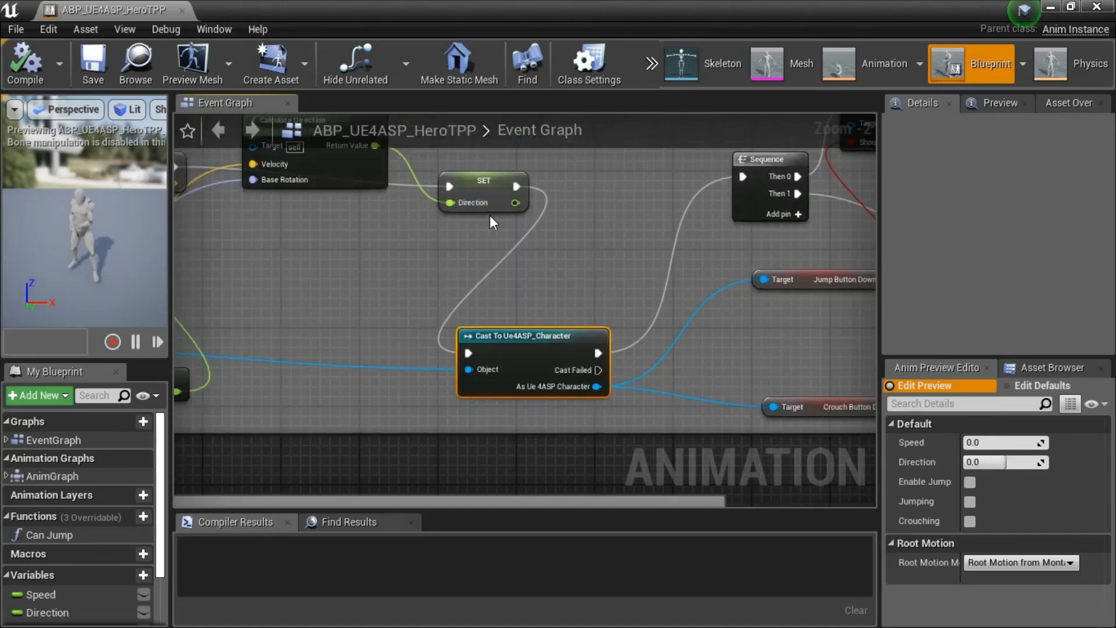
Add a Cast To BP_PlayerCharacter node fed by the execution output of the SET Direction node.
drag(515, 186, 451, 292)
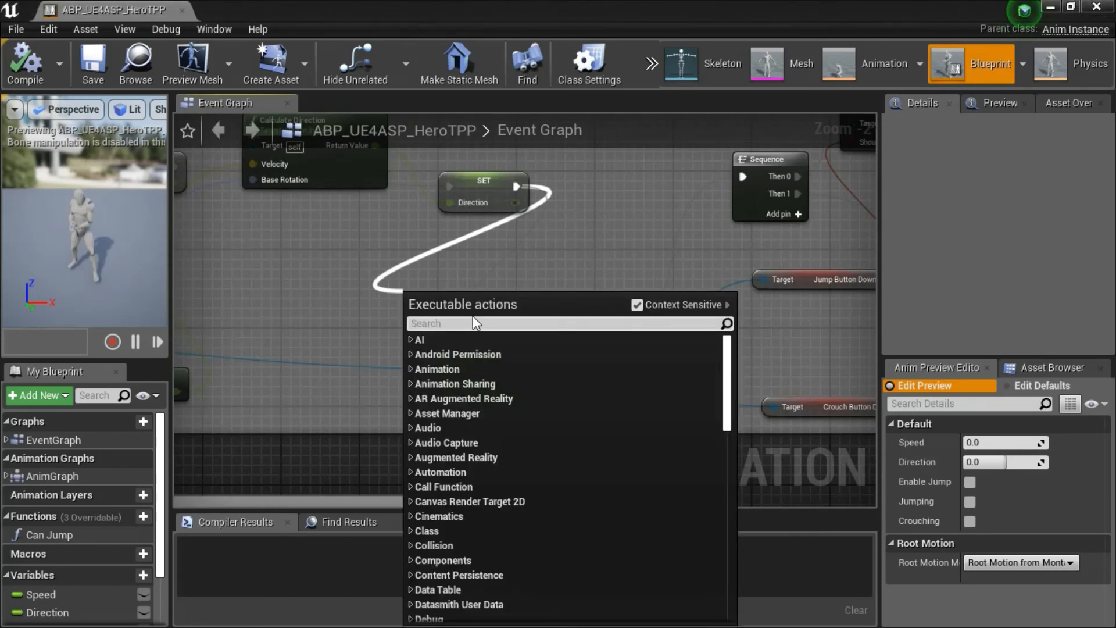
text(cast)
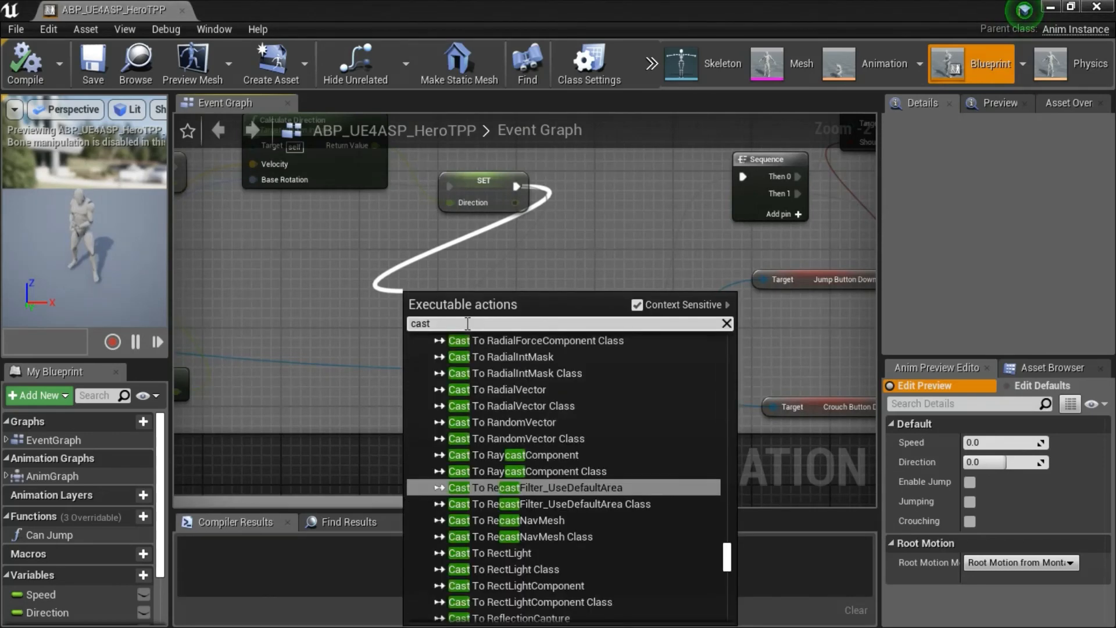
text( to bp)
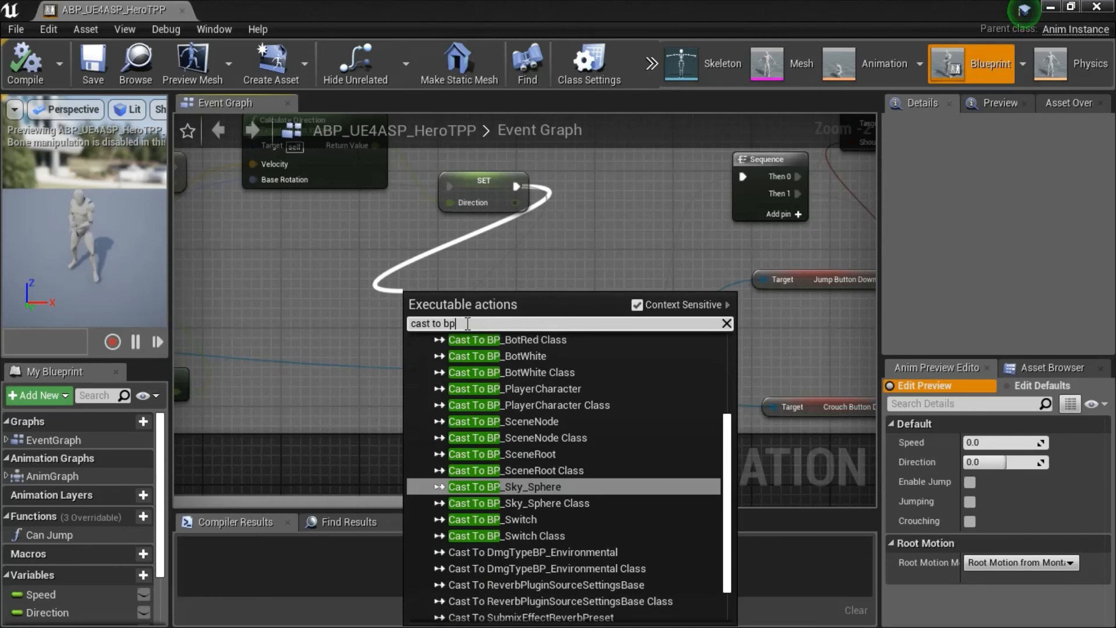
text( player)
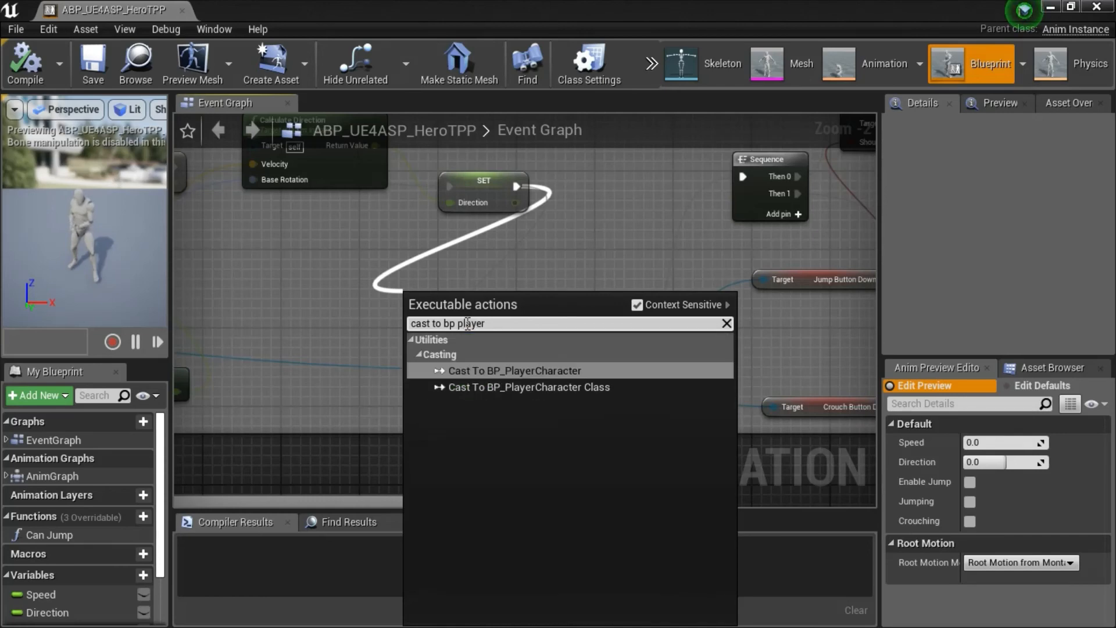
click(546, 369)
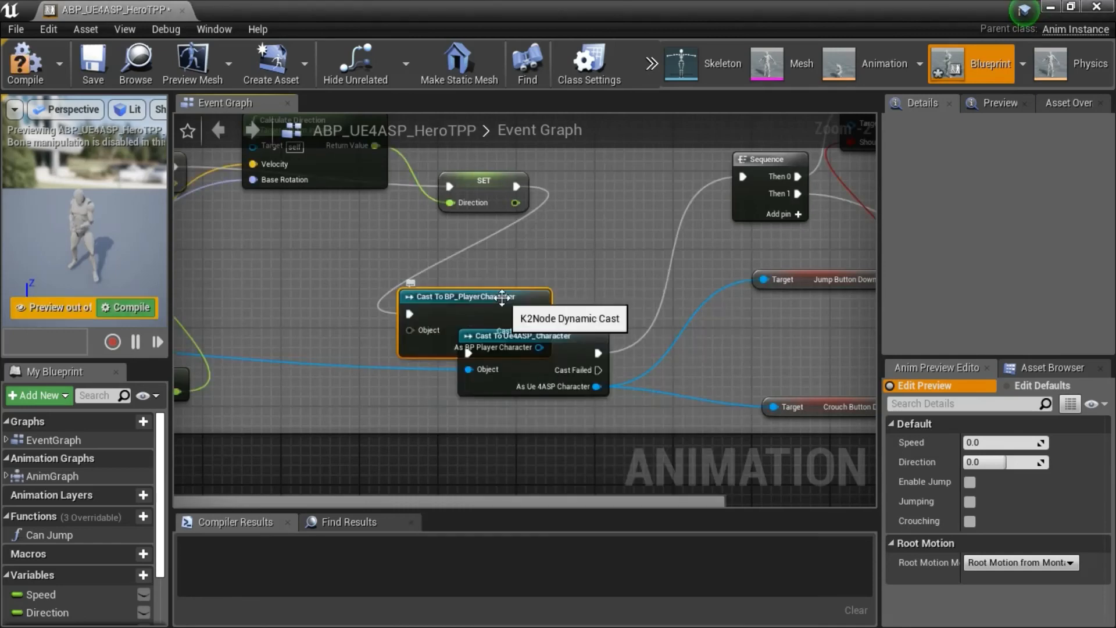
Place Cast To BP_PlayerCharacter above the Ue4ASP_Character cast and connect its execution output to the Sequence node.
drag(502, 296, 504, 268)
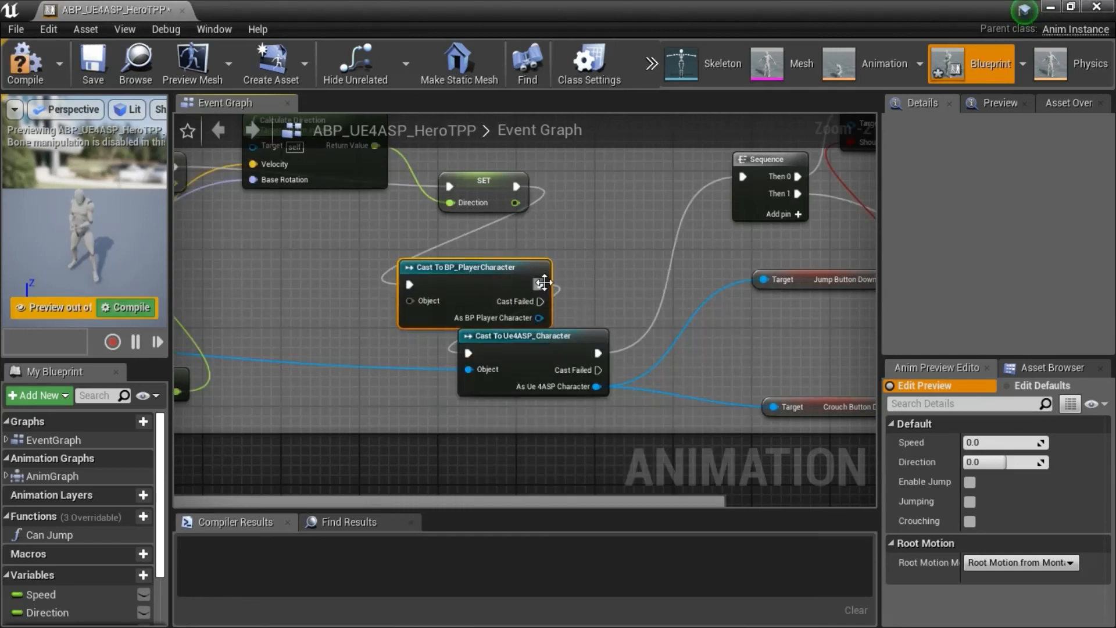
drag(540, 284, 744, 174)
drag(527, 269, 522, 250)
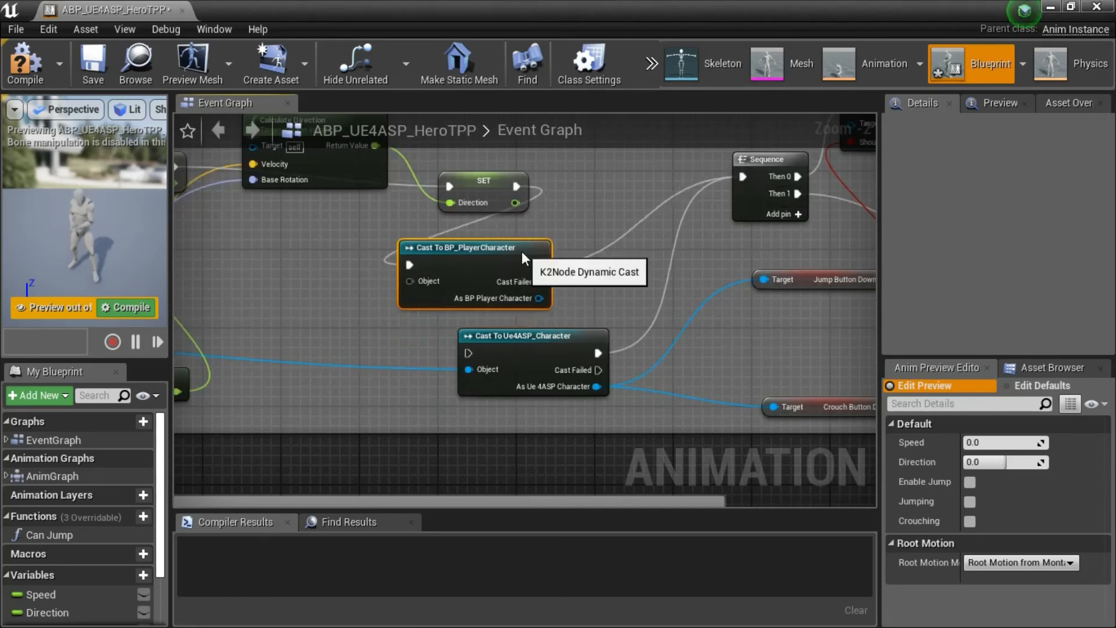
right_drag(379, 319, 685, 313)
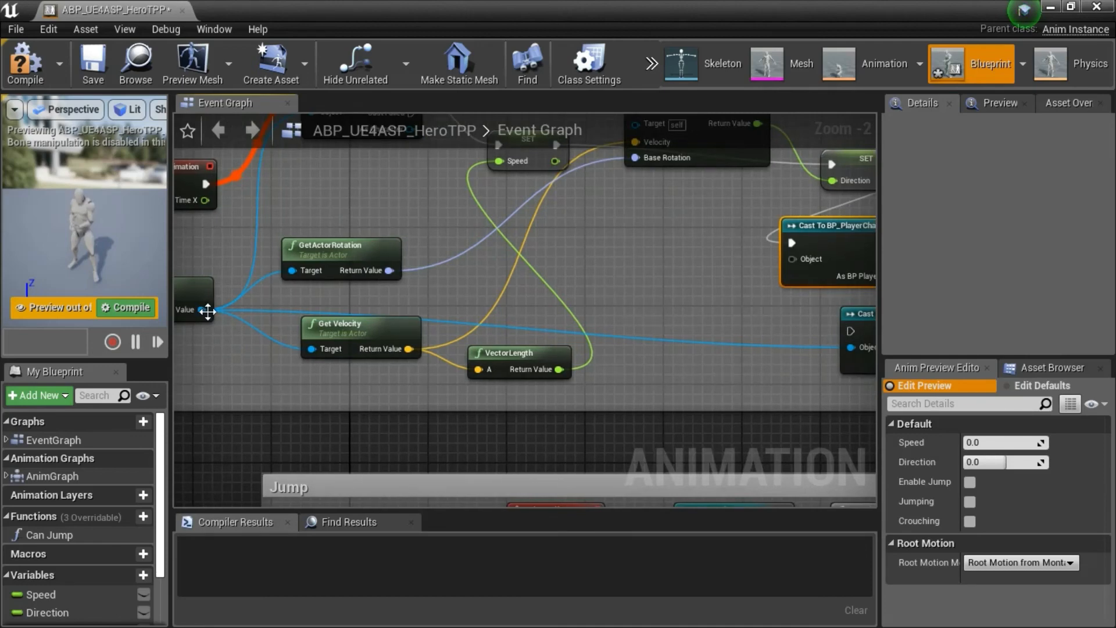
Connect the Try Get Pawn Owner return value to the Object input of Cast To BP_PlayerCharacter.
right_drag(208, 311, 214, 309)
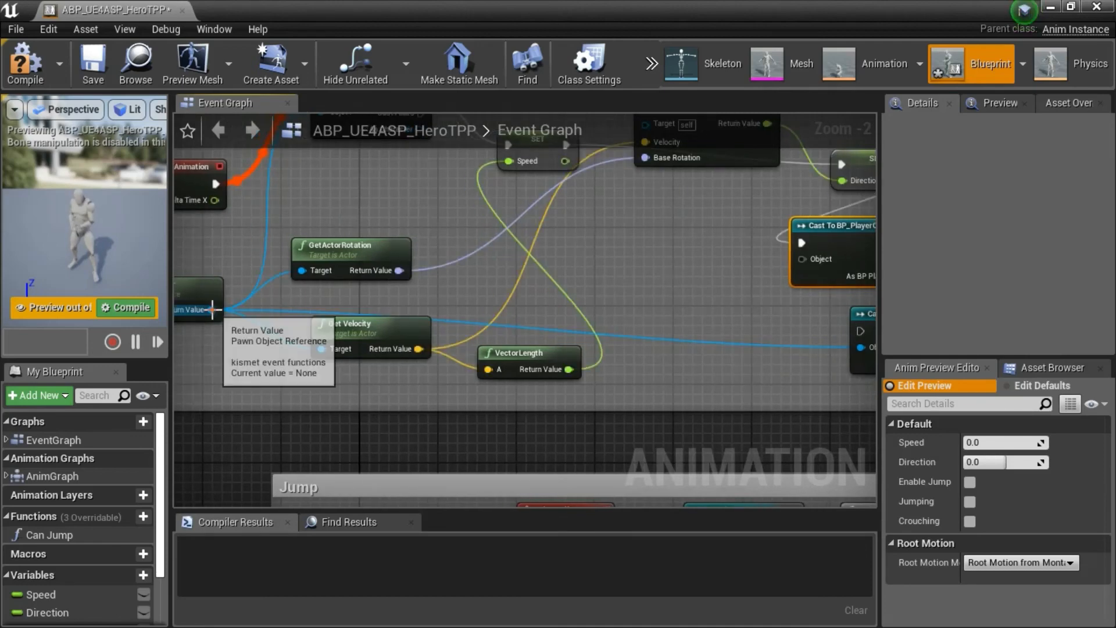
drag(213, 309, 793, 257)
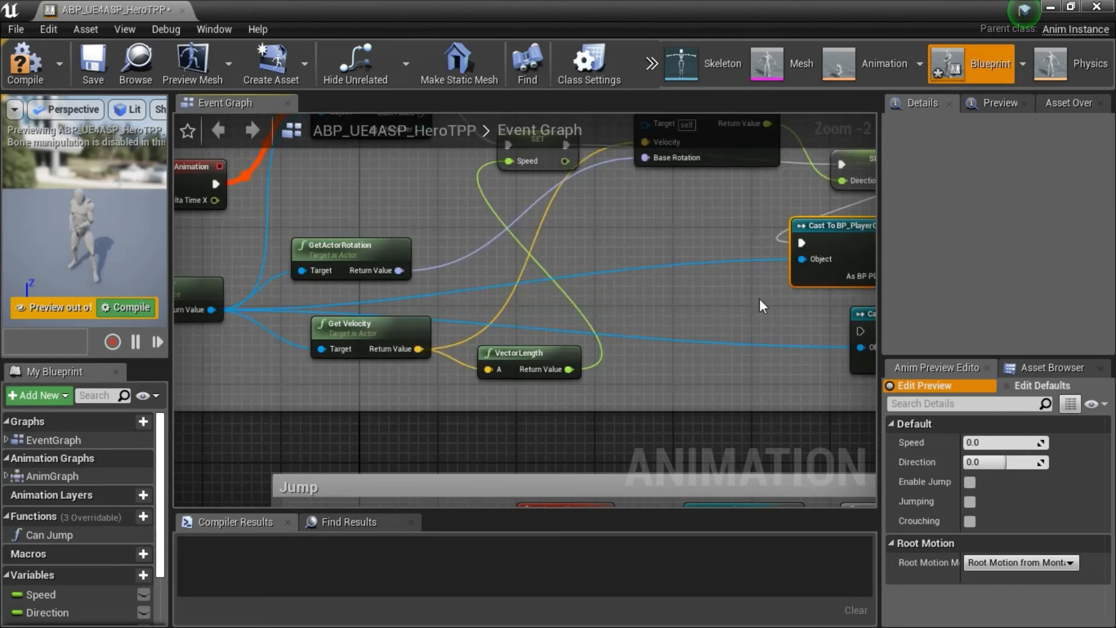
Get Jump Button Down from As BP Player Character, place it above the existing getter and connect it to Can Jump's Should Jump input.
right_drag(759, 298, 292, 315)
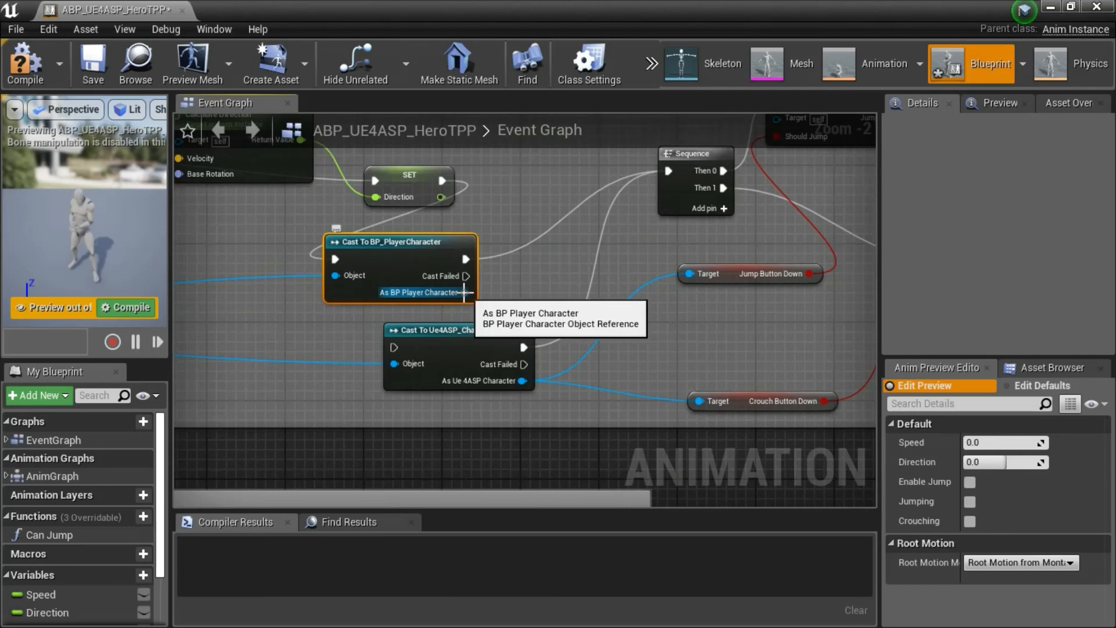
drag(465, 292, 646, 263)
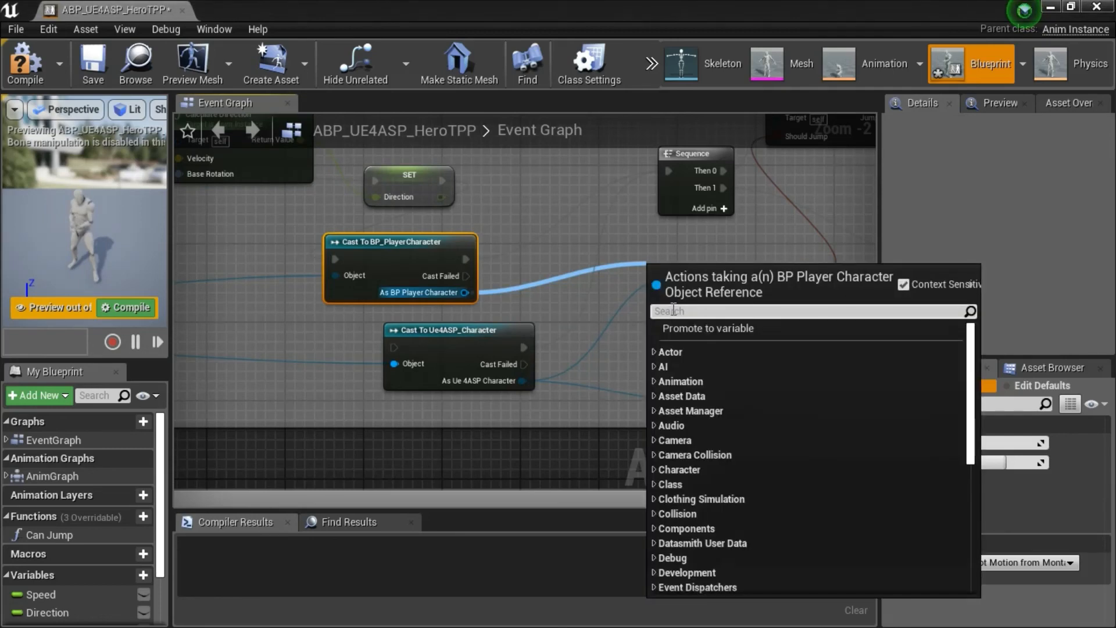
text(jump)
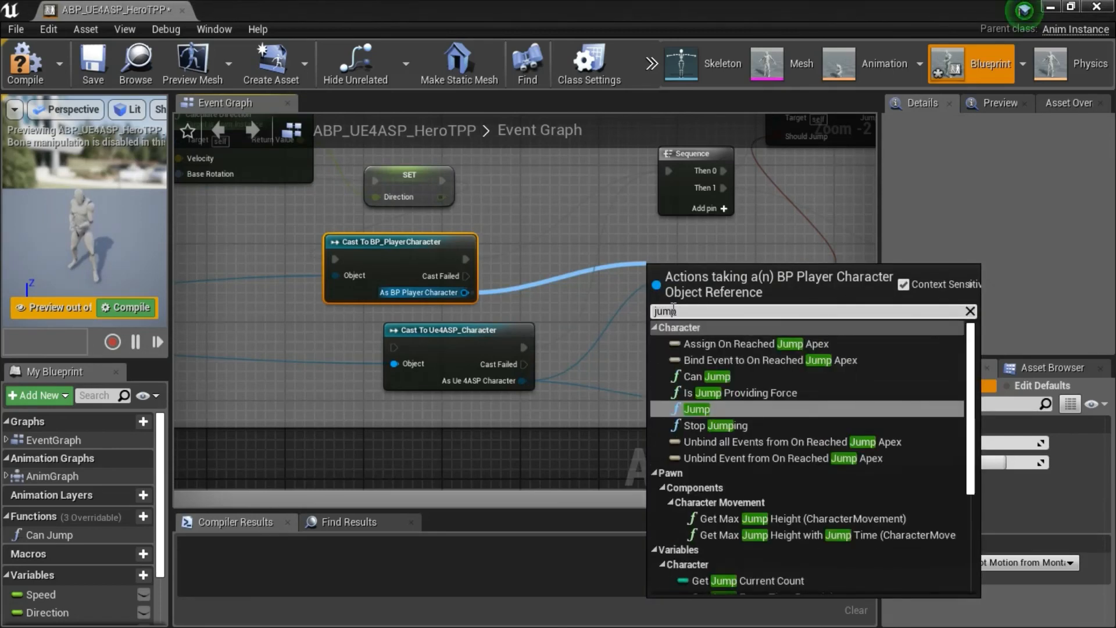
text( bu)
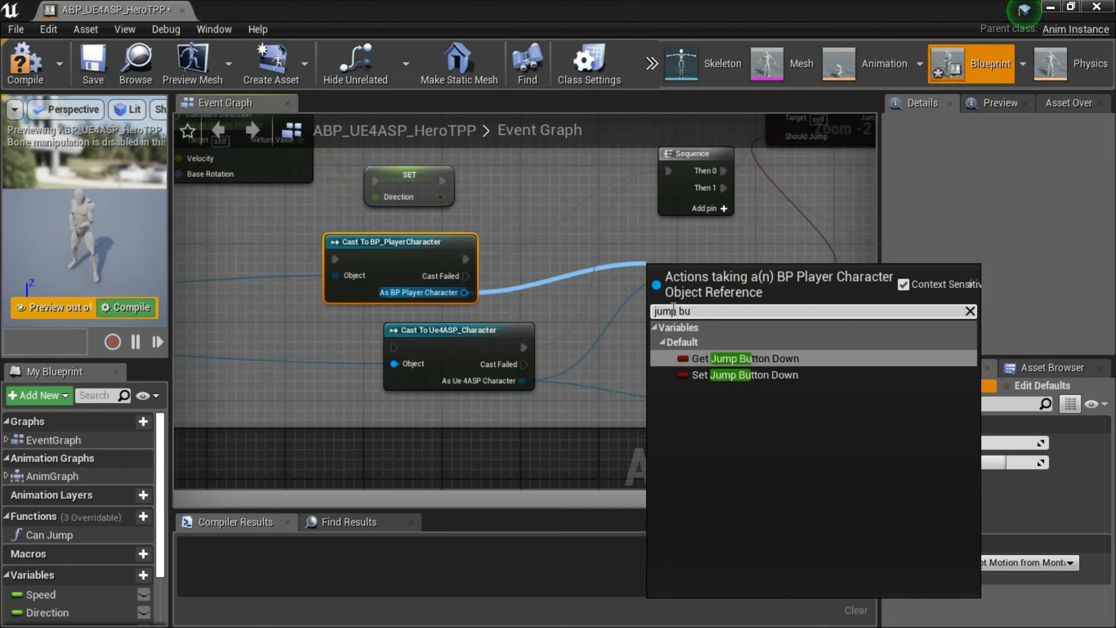
click(771, 361)
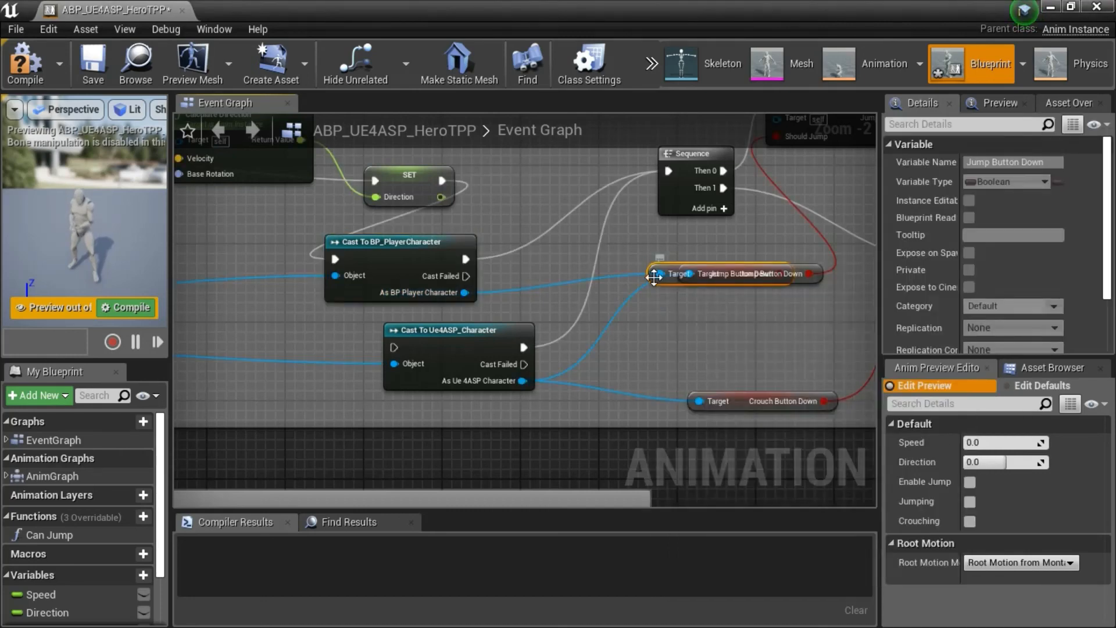
drag(653, 276, 655, 249)
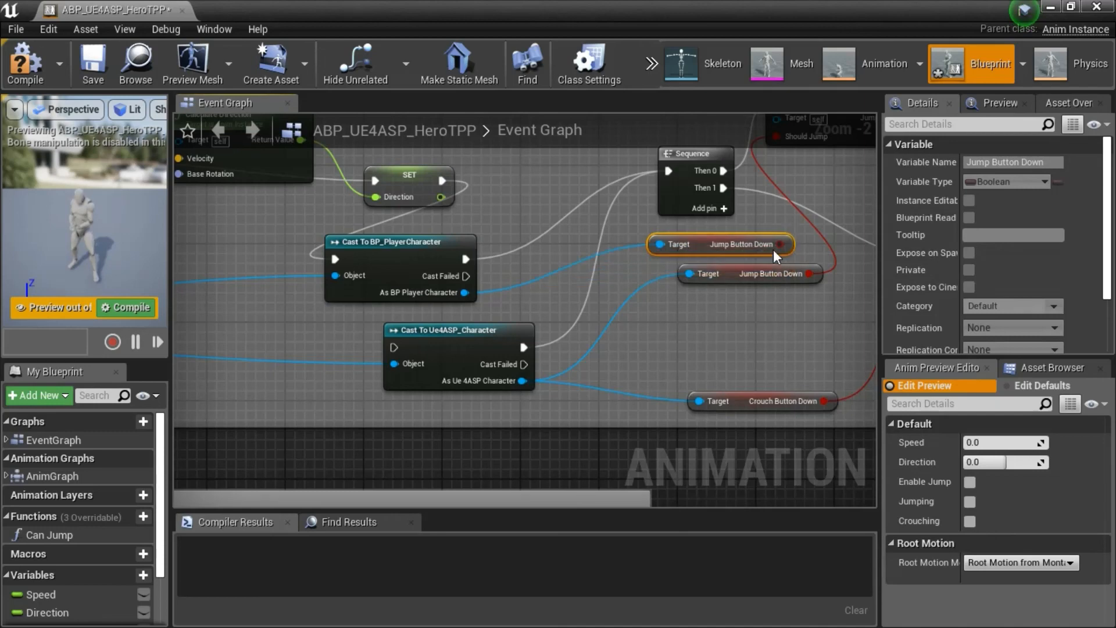
drag(783, 244, 779, 185)
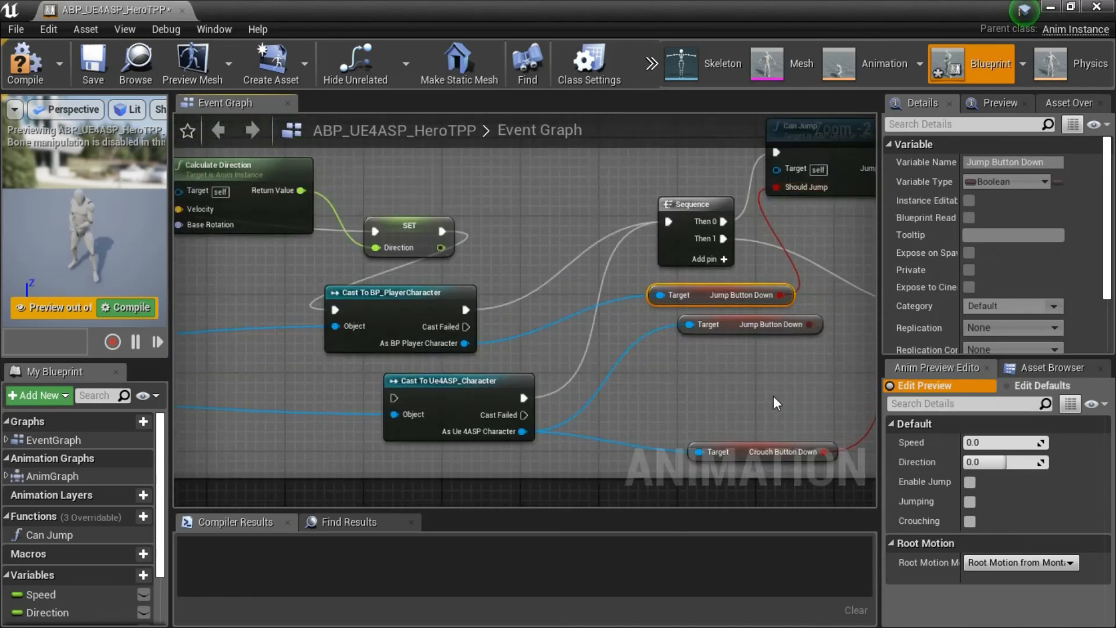
Get Crouch Button Down from As BP Player Character and connect it to the Crouching input of the SET node.
right_drag(773, 396, 617, 345)
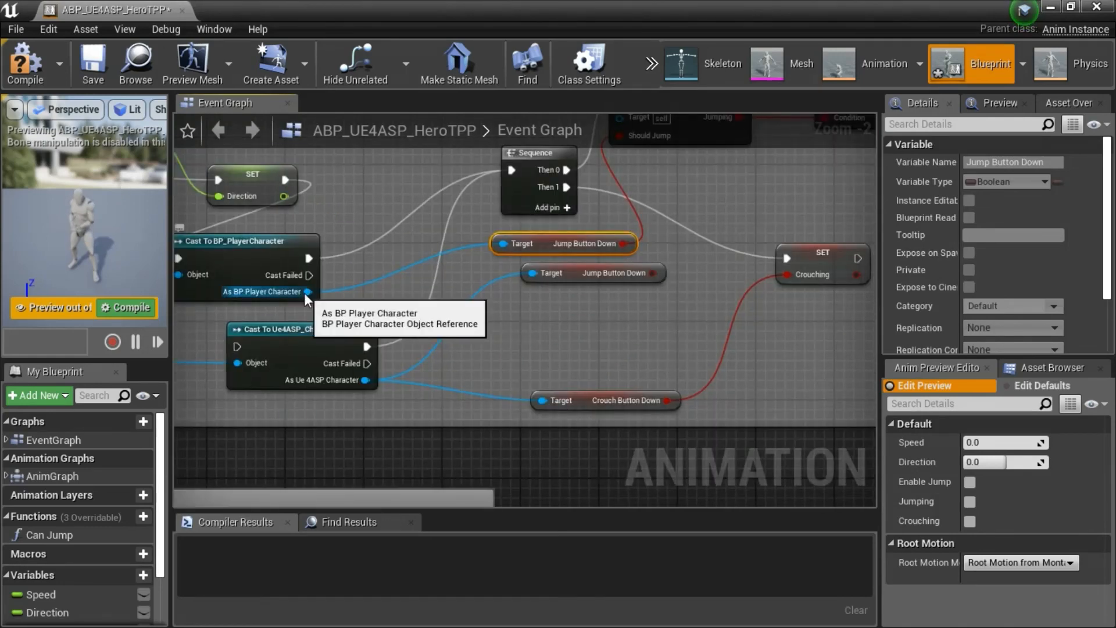
drag(305, 292, 545, 355)
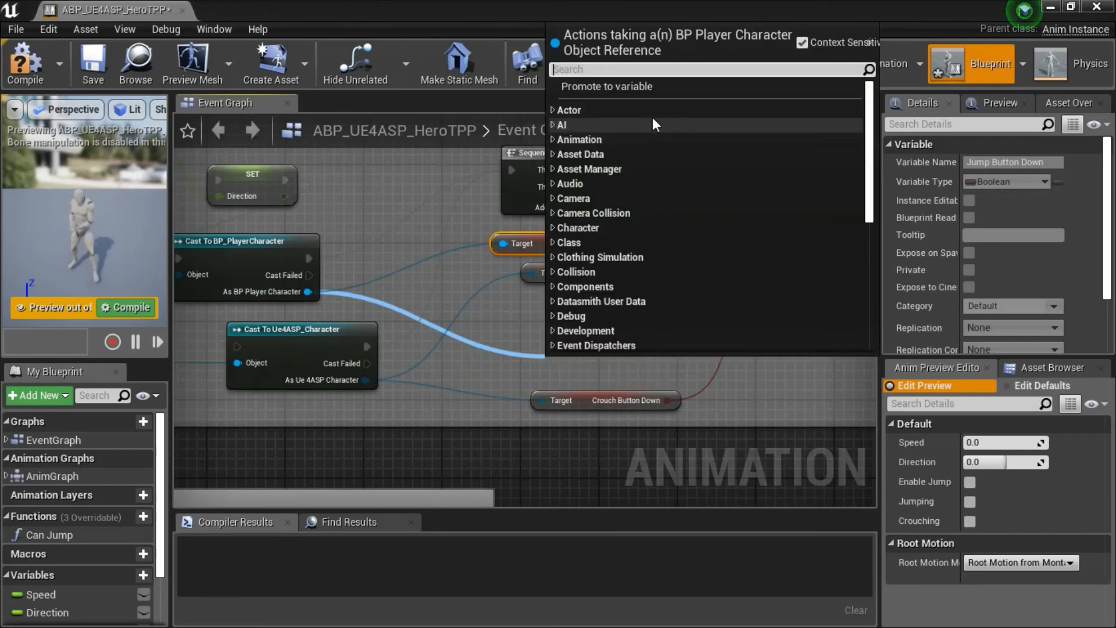
text(c)
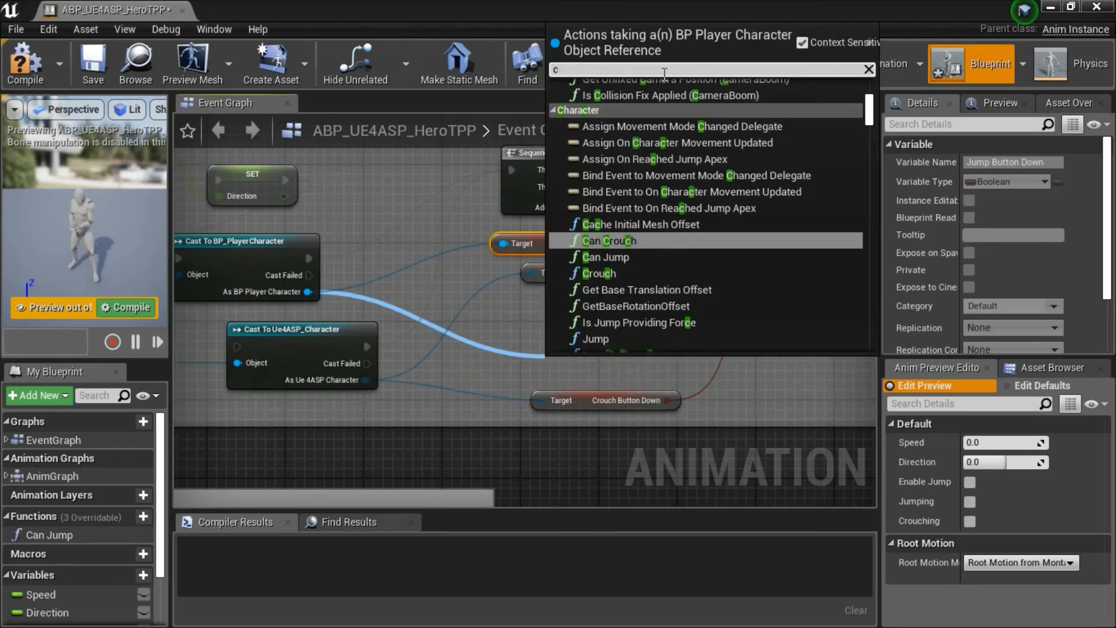
text(rouch)
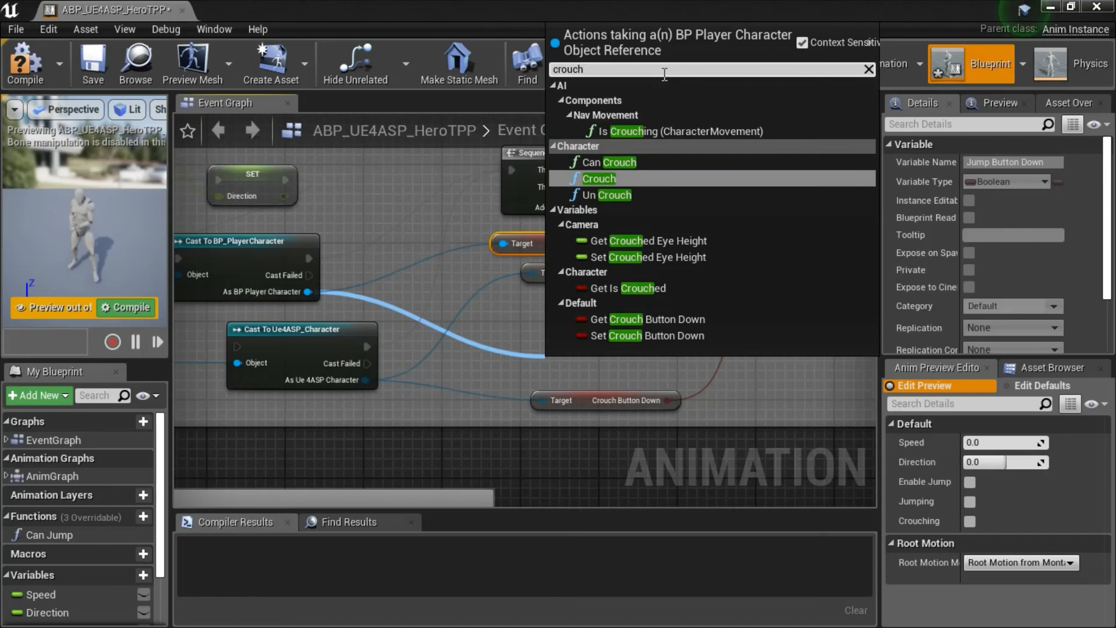
text(bu)
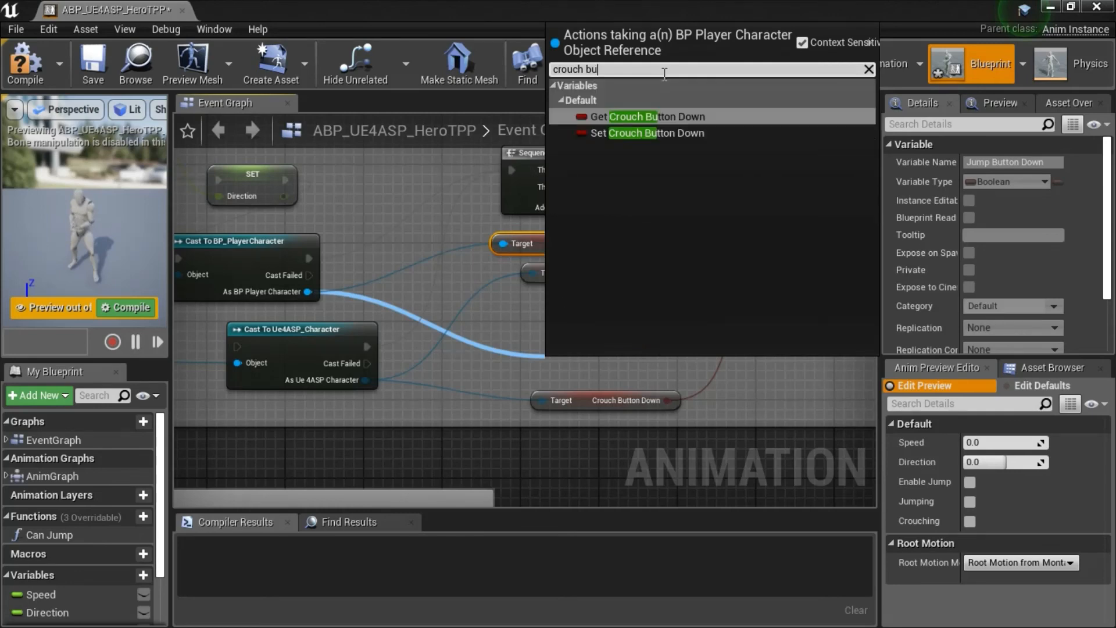
text(tton)
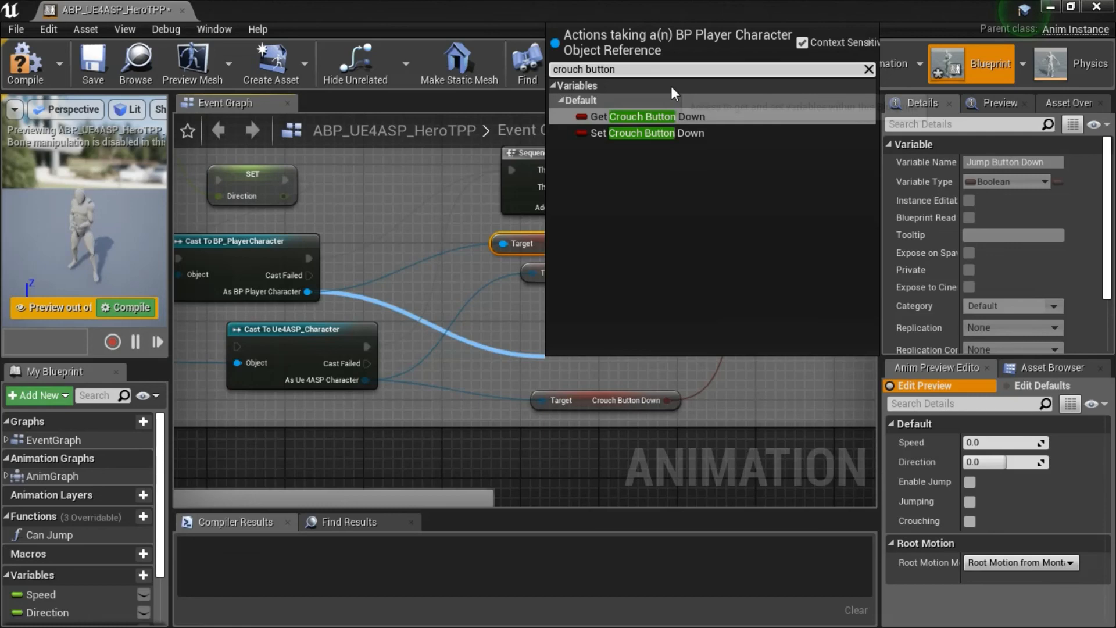
click(671, 117)
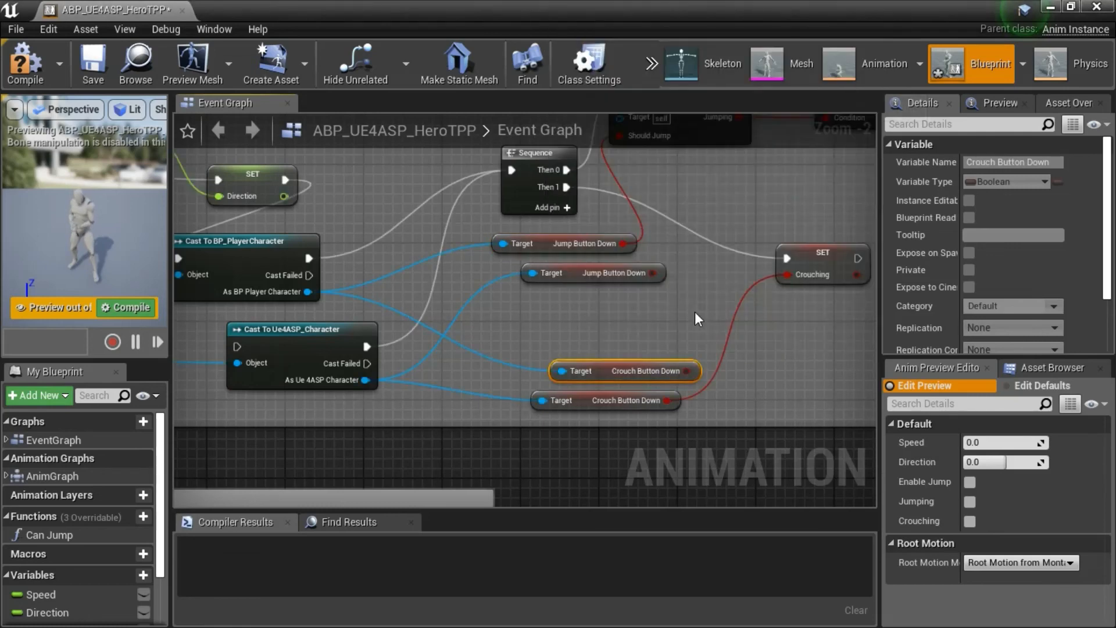
drag(685, 371, 791, 276)
Delete the Cast To Ue4ASP_Character node from the Movement section and move Cast To BP_PlayerCharacter down into its place.
right_drag(574, 330, 695, 330)
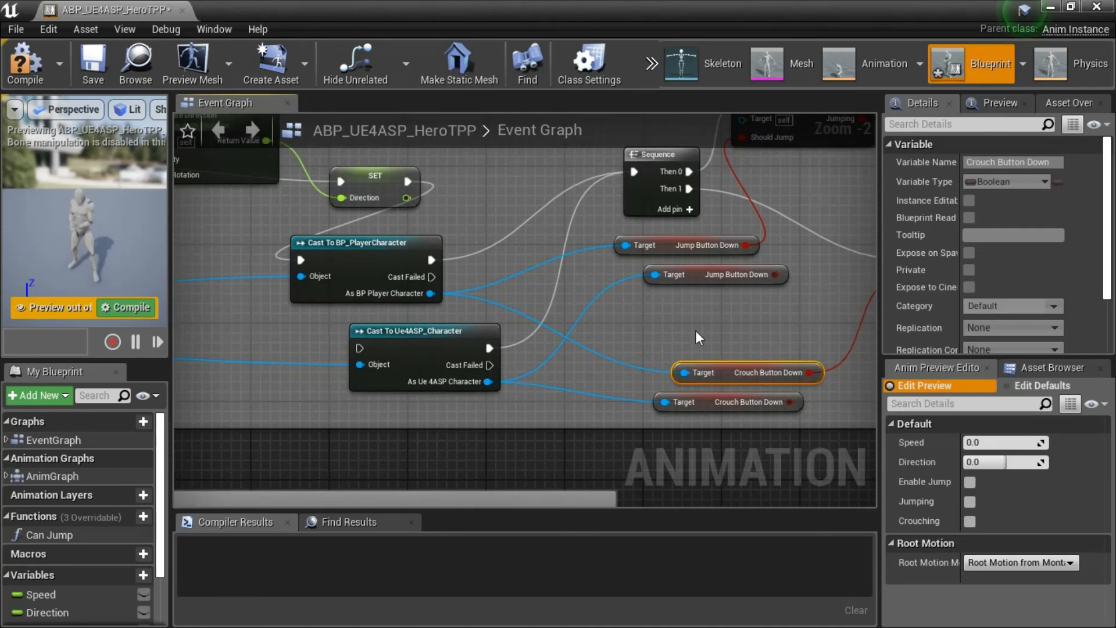
click(455, 342)
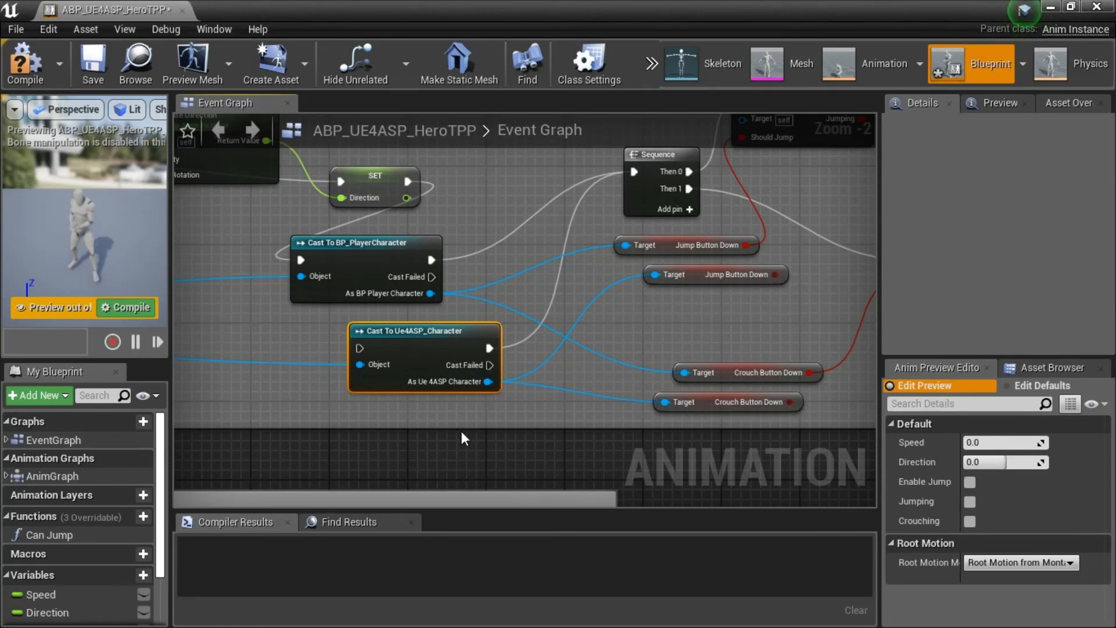
key(Delete)
click(398, 250)
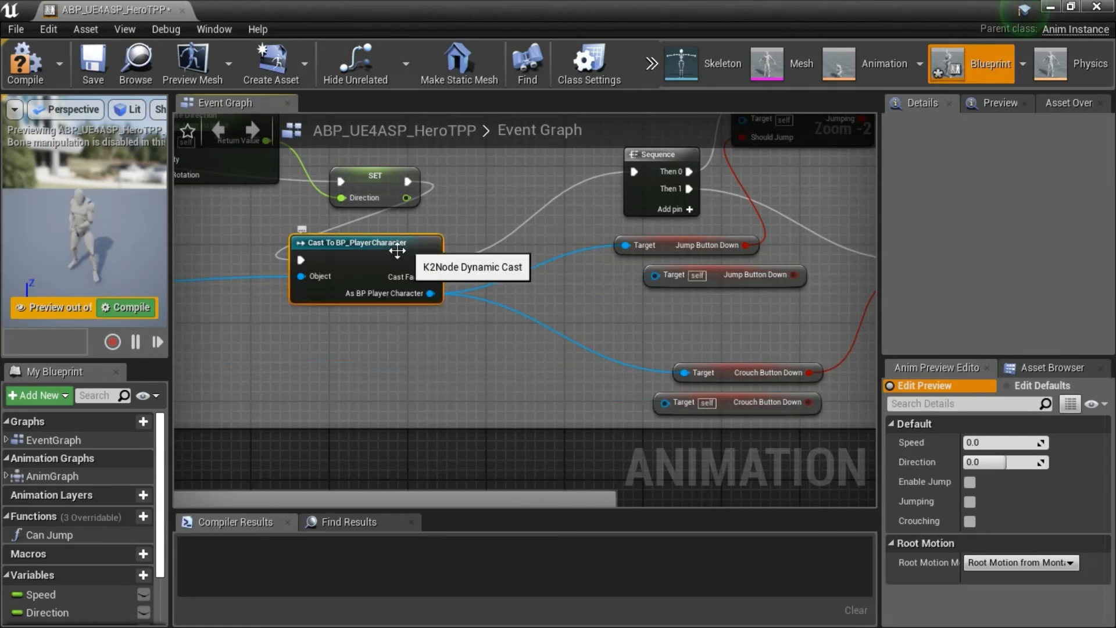
drag(398, 250, 418, 309)
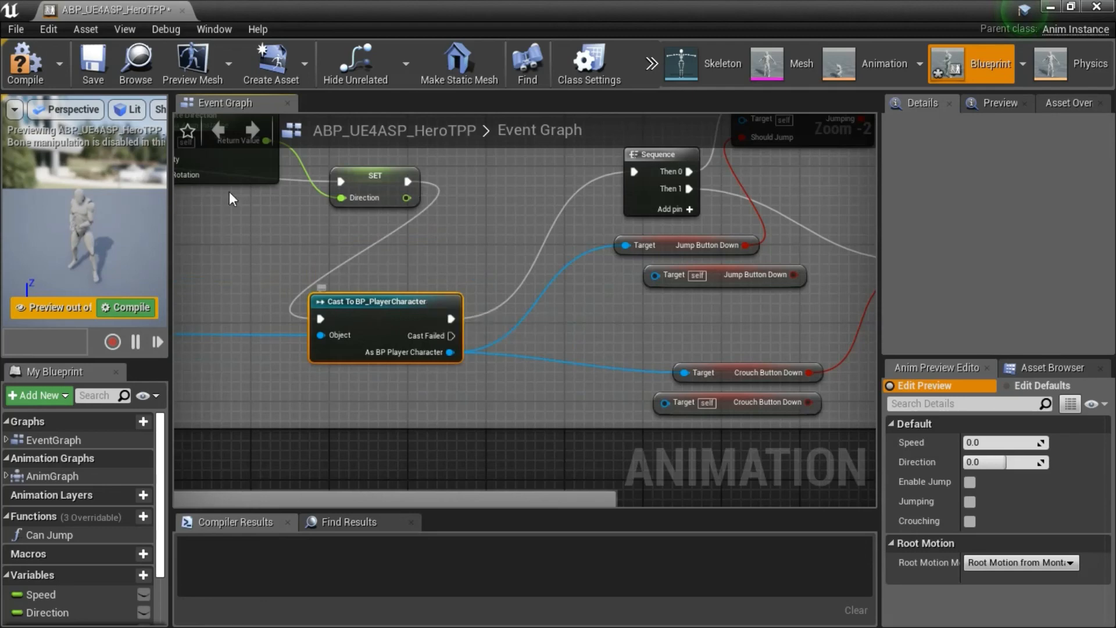
Delete the old Jump Button Down and Crouch Button Down getters whose Target inputs are no longer connected.
scroll(336, 252, down, 1)
scroll(336, 253, down, 1)
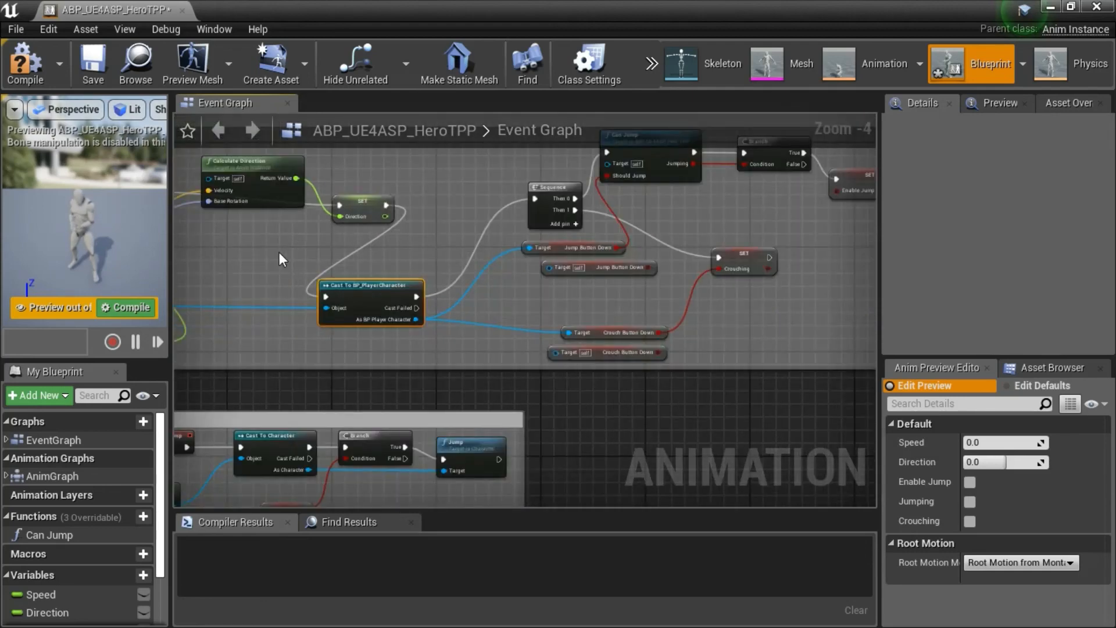
right_drag(279, 259, 428, 261)
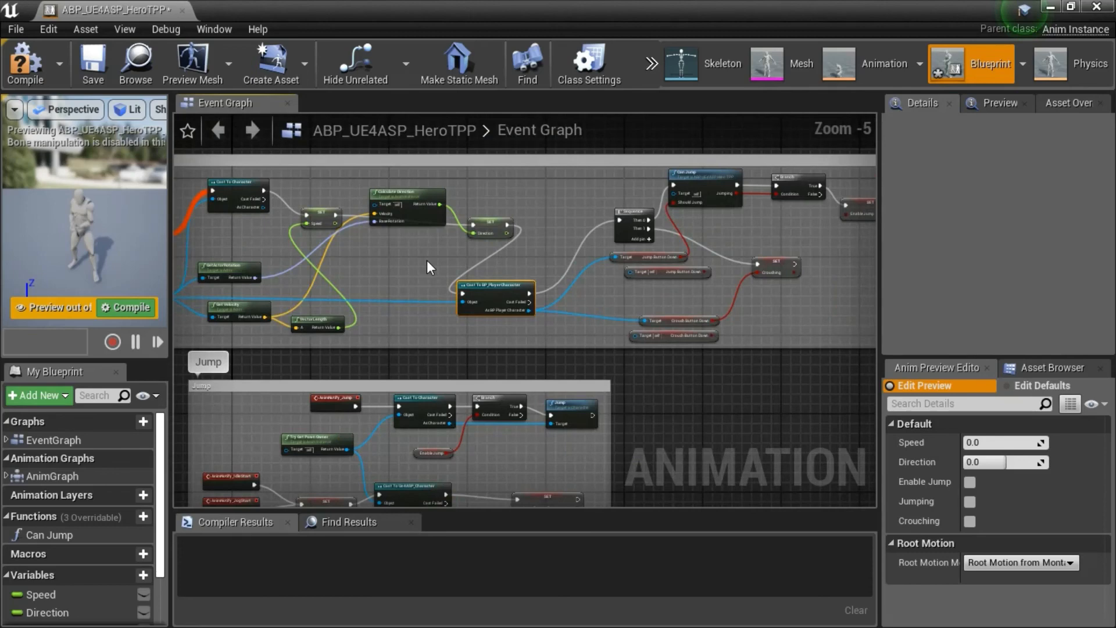
right_drag(426, 260, 455, 262)
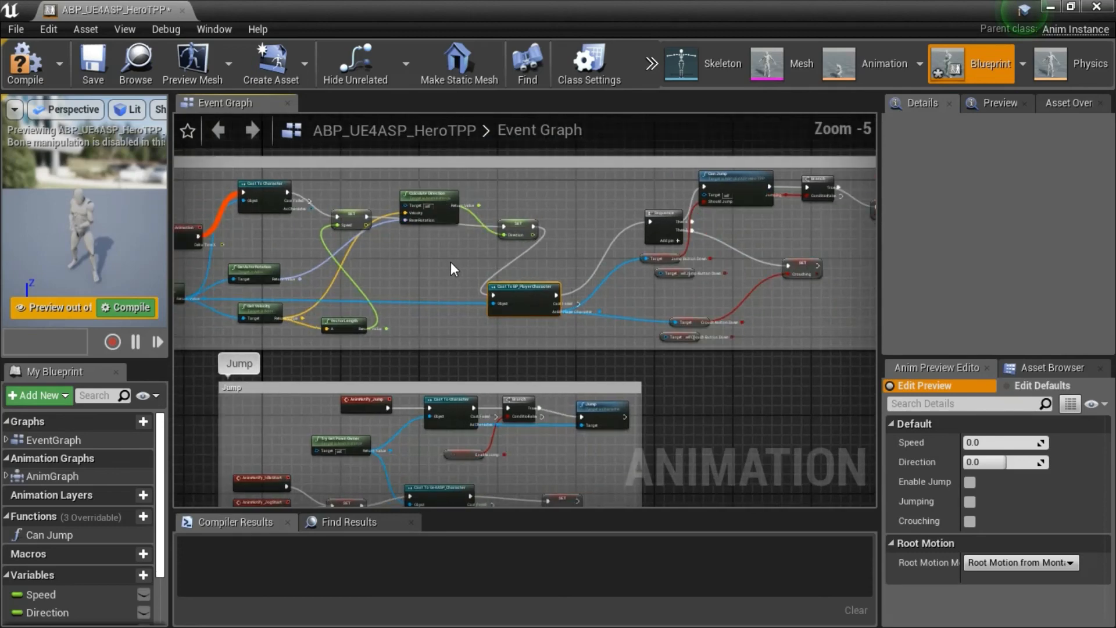
scroll(540, 270, up, 2)
right_drag(680, 309, 636, 303)
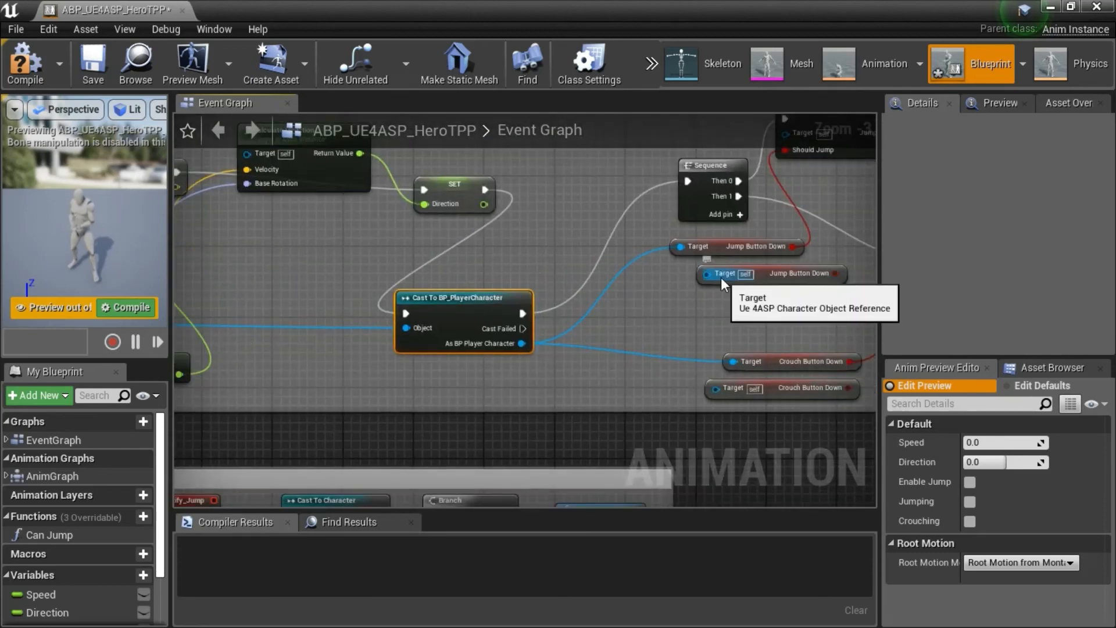
click(721, 281)
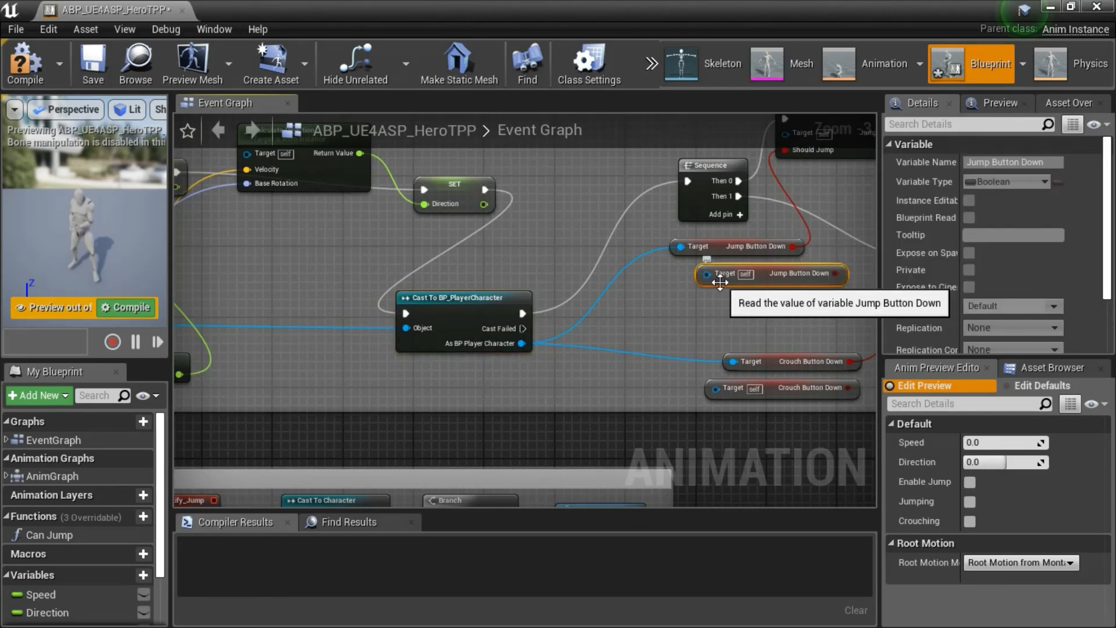
key(Delete)
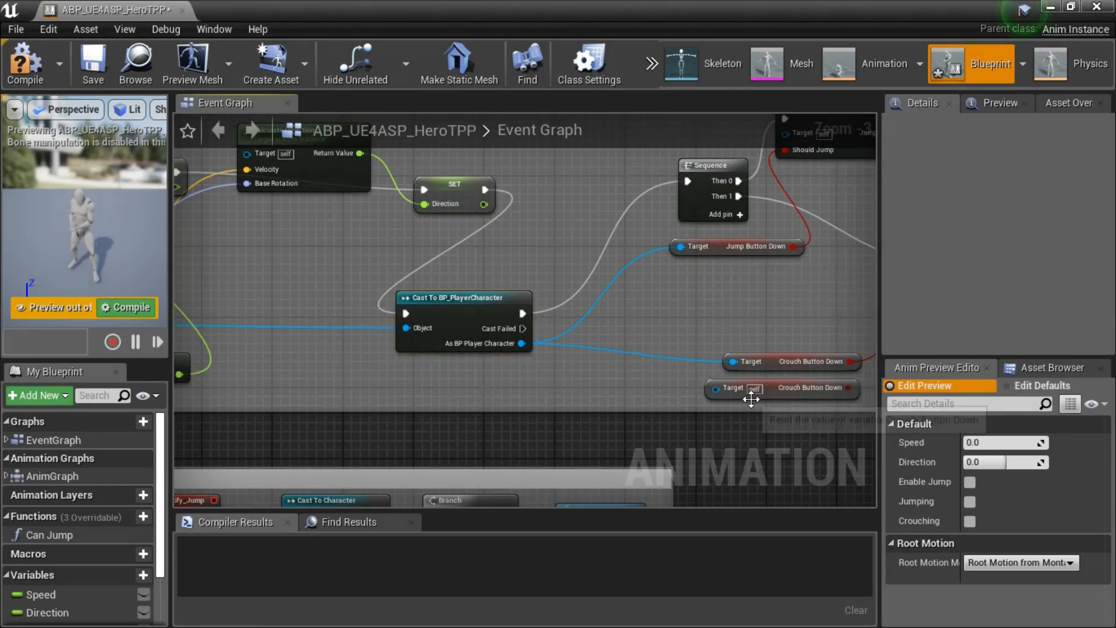
click(750, 392)
key(Delete)
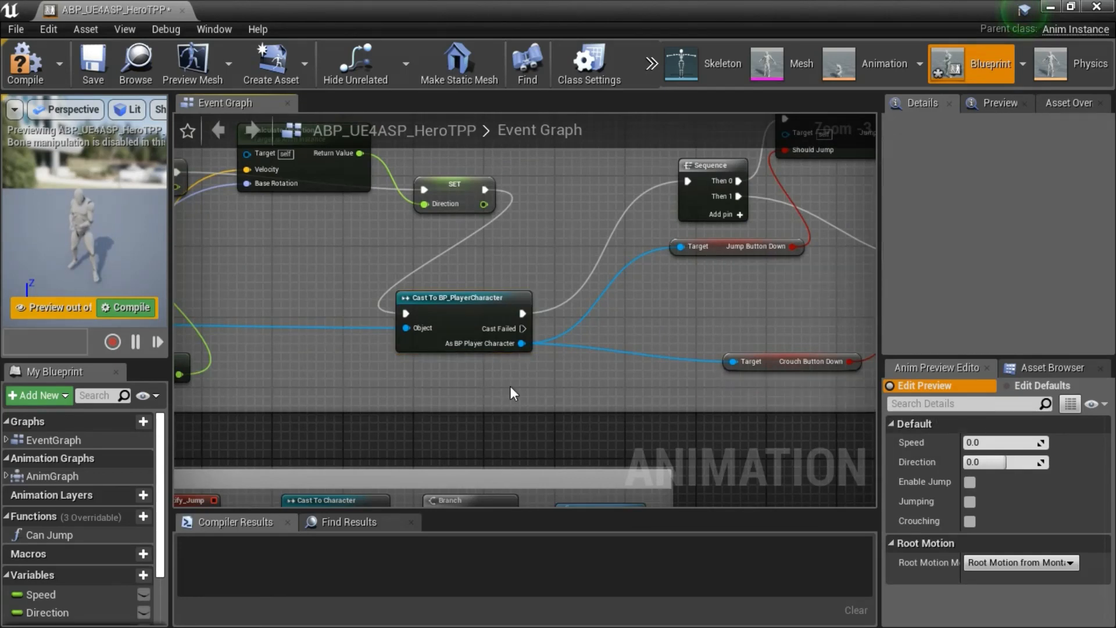
Check the rewired Movement graph, compile and save ABP_UE4ASP_HeroTPP, and close its editor.
scroll(510, 386, down, 2)
right_drag(400, 340, 560, 331)
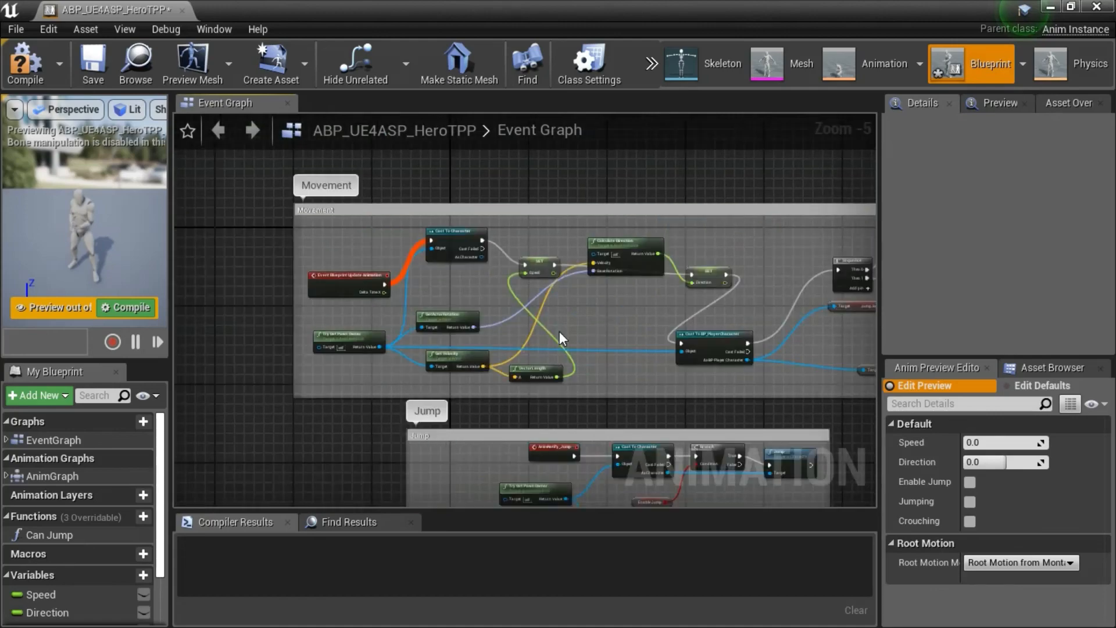
scroll(382, 373, up, 3)
right_drag(382, 374, 449, 431)
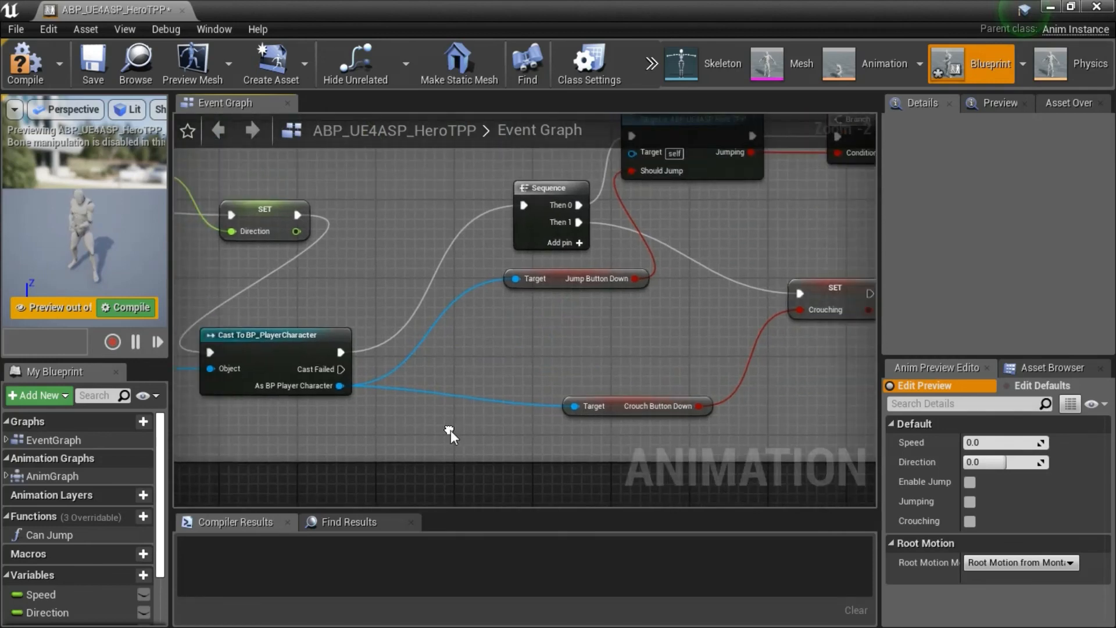
click(23, 64)
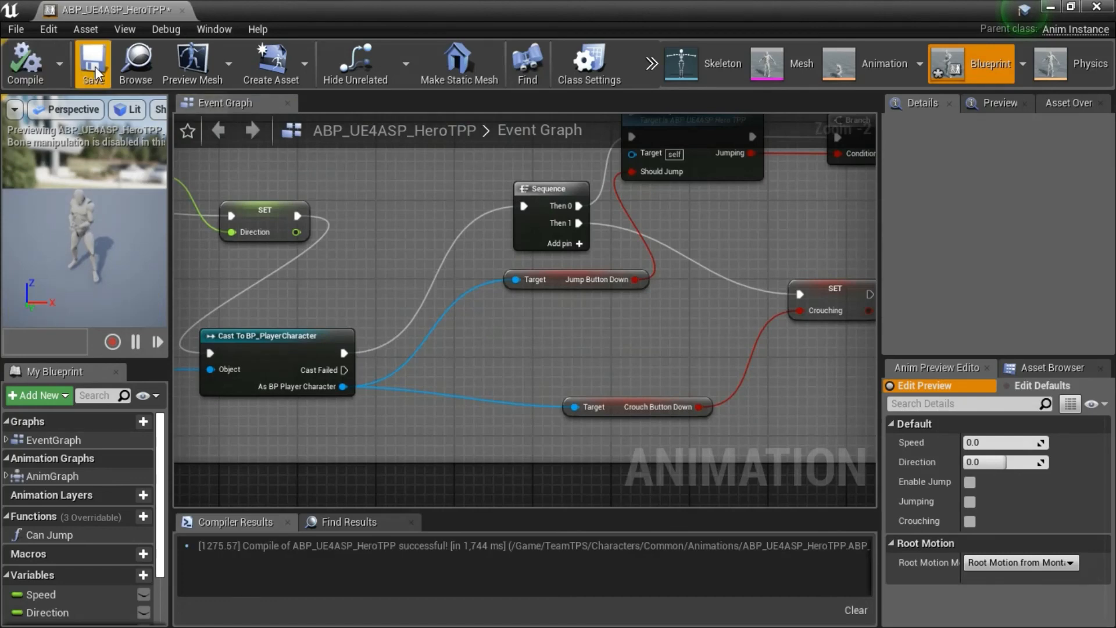
click(93, 67)
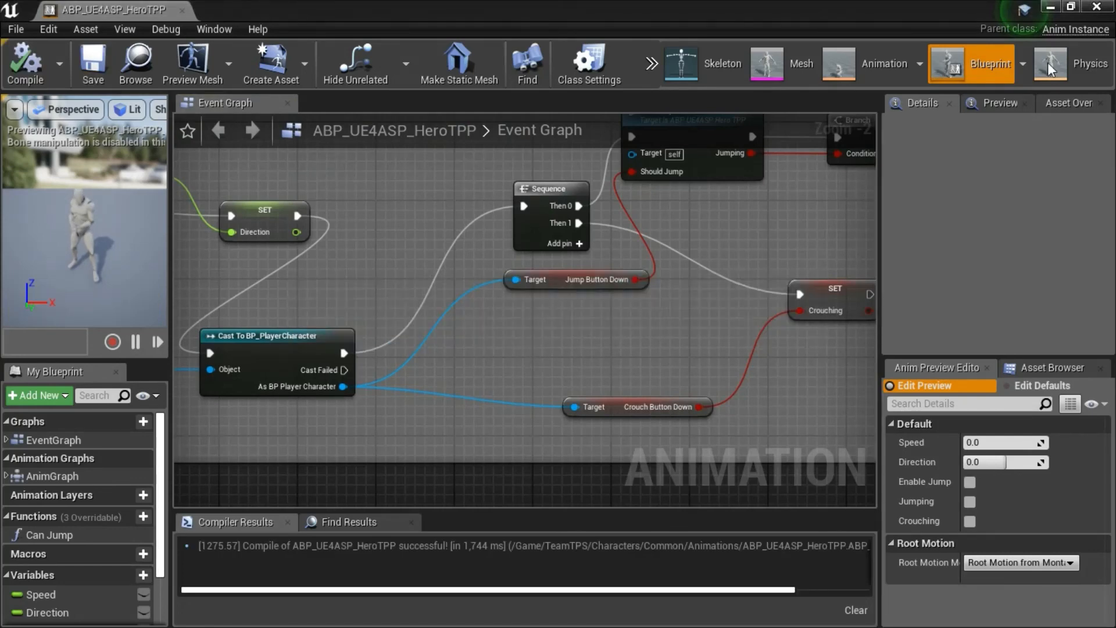
click(1096, 7)
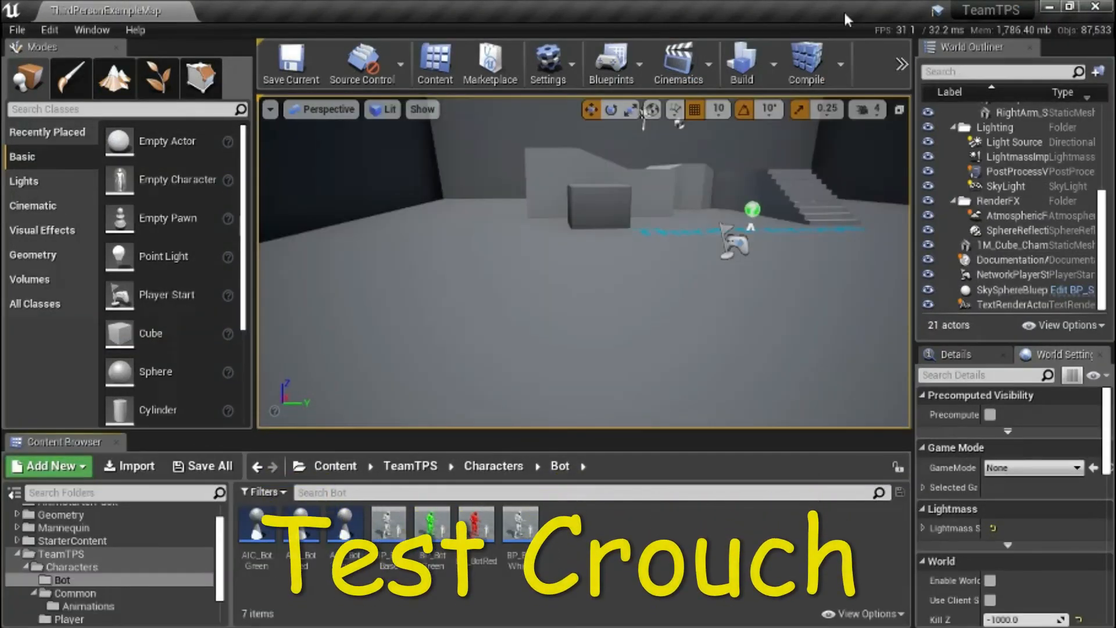
Play the level in the viewport and make the player character crouch to test the animation.
click(904, 68)
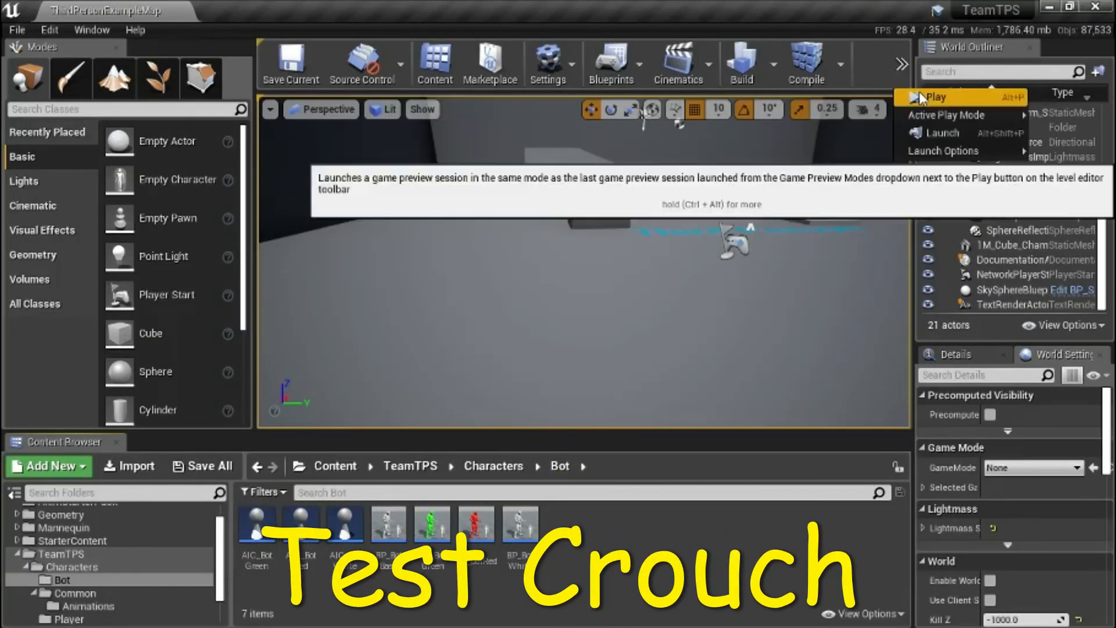
click(929, 94)
click(776, 250)
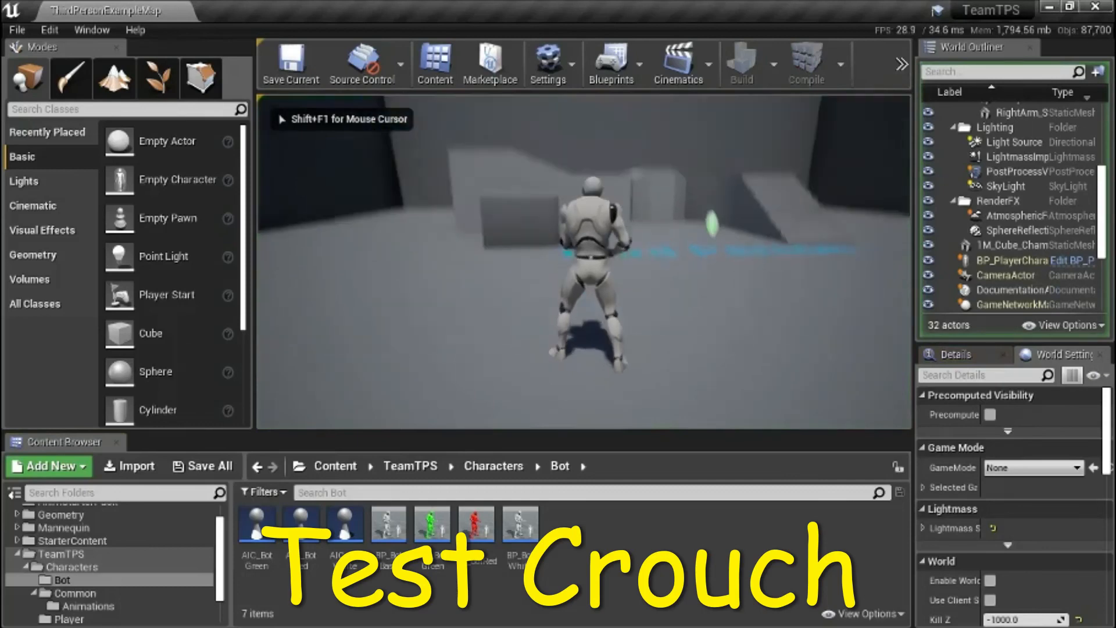
key(c)
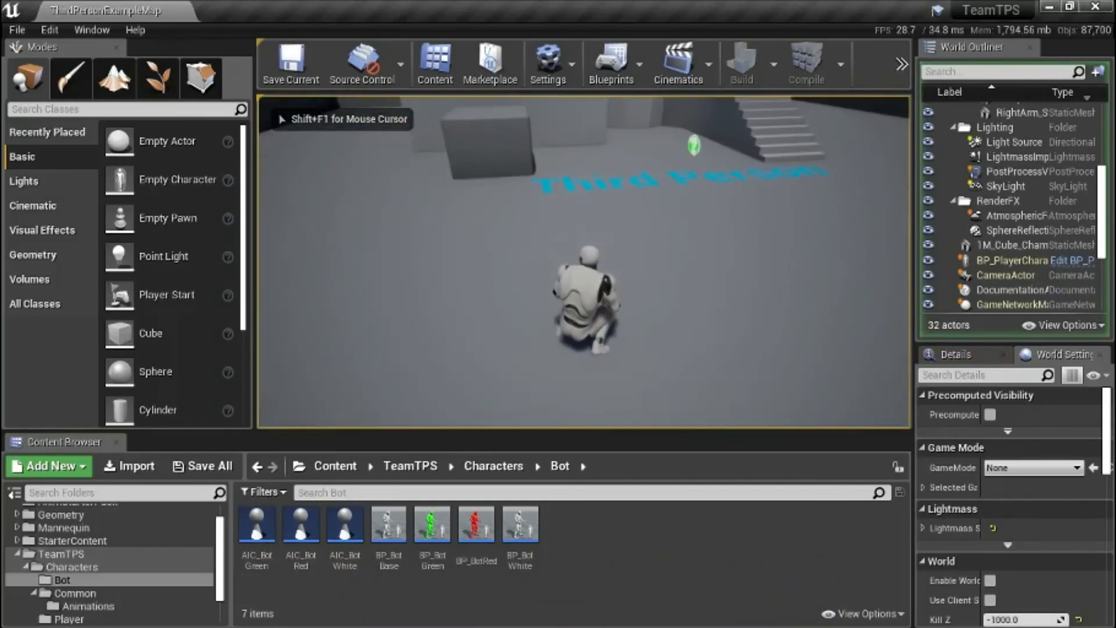
Move the crouched player character forward, backward and to both sides, toggle the crouch to stand up, and end the play session.
key(w)
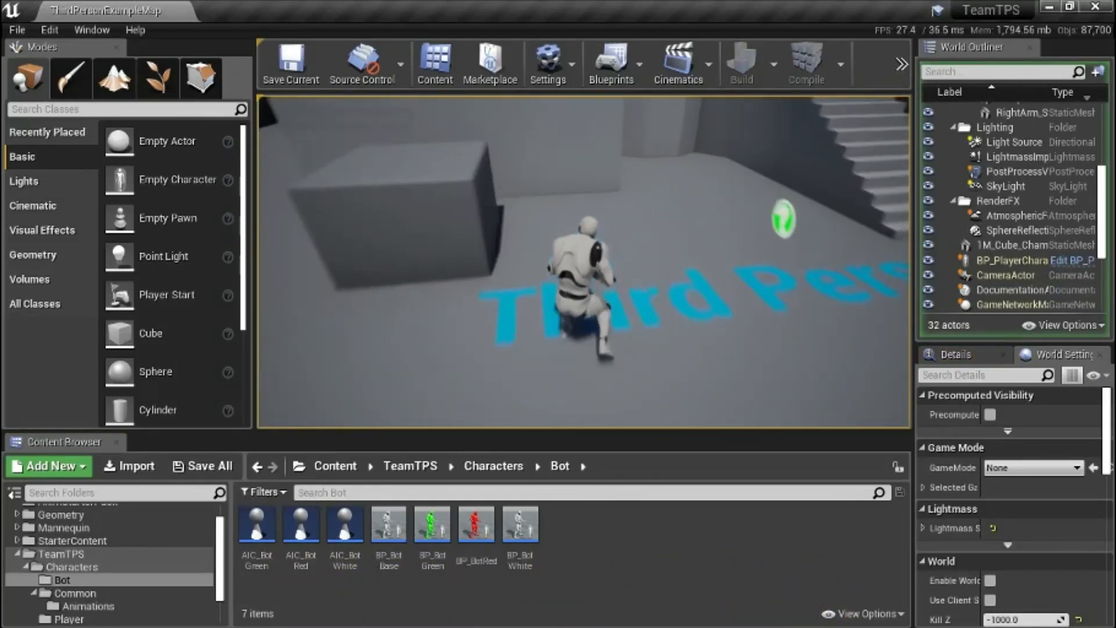
key(s)
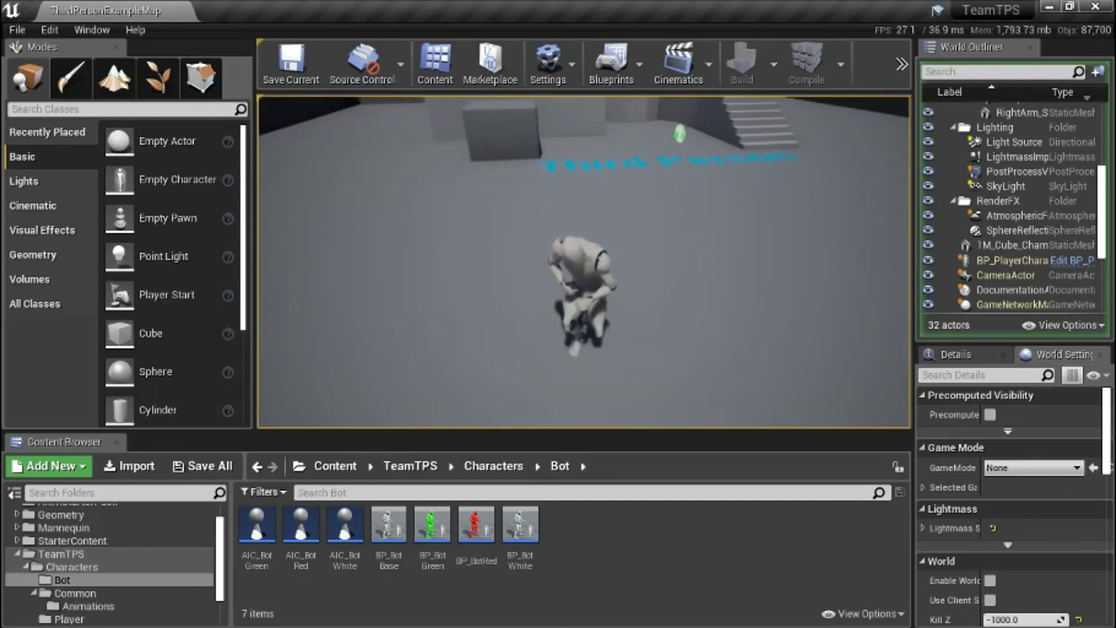
key(d)
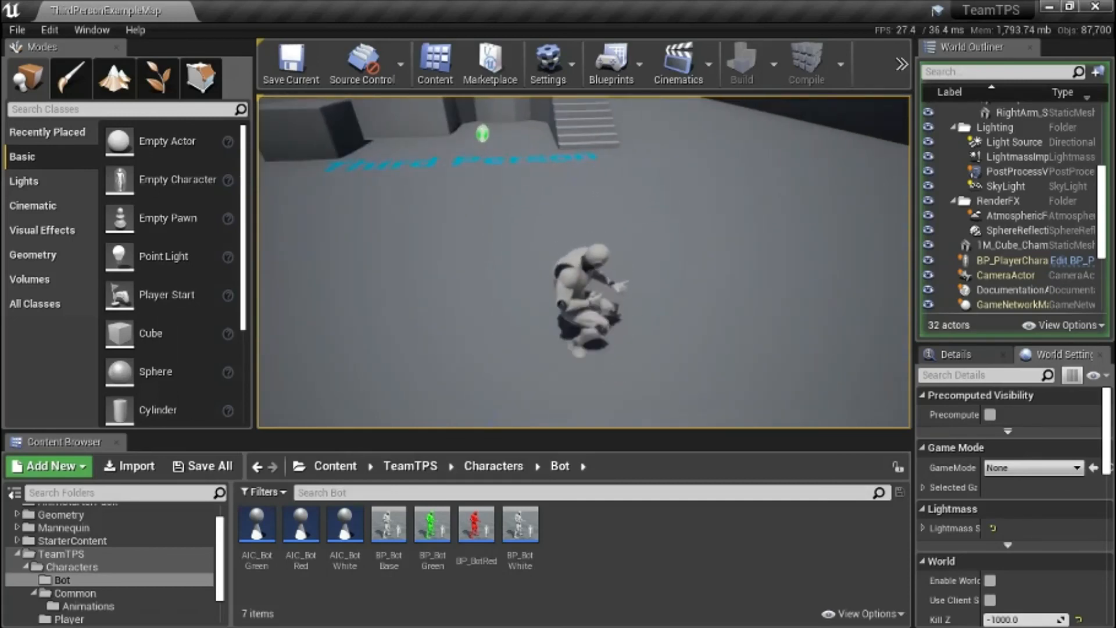
key(a)
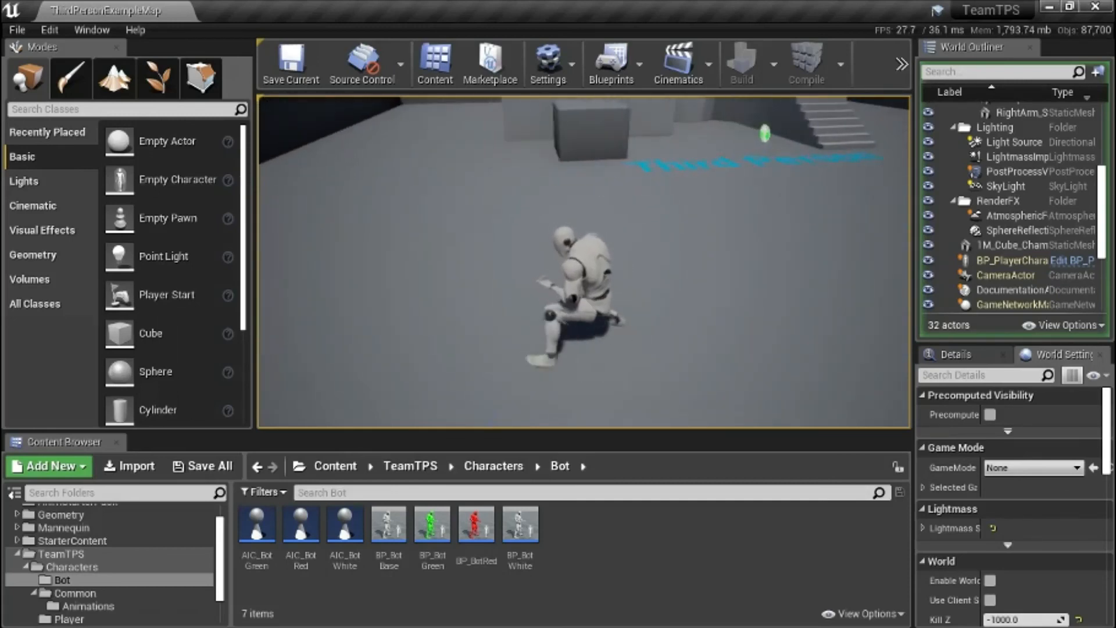
key(c)
key(c)
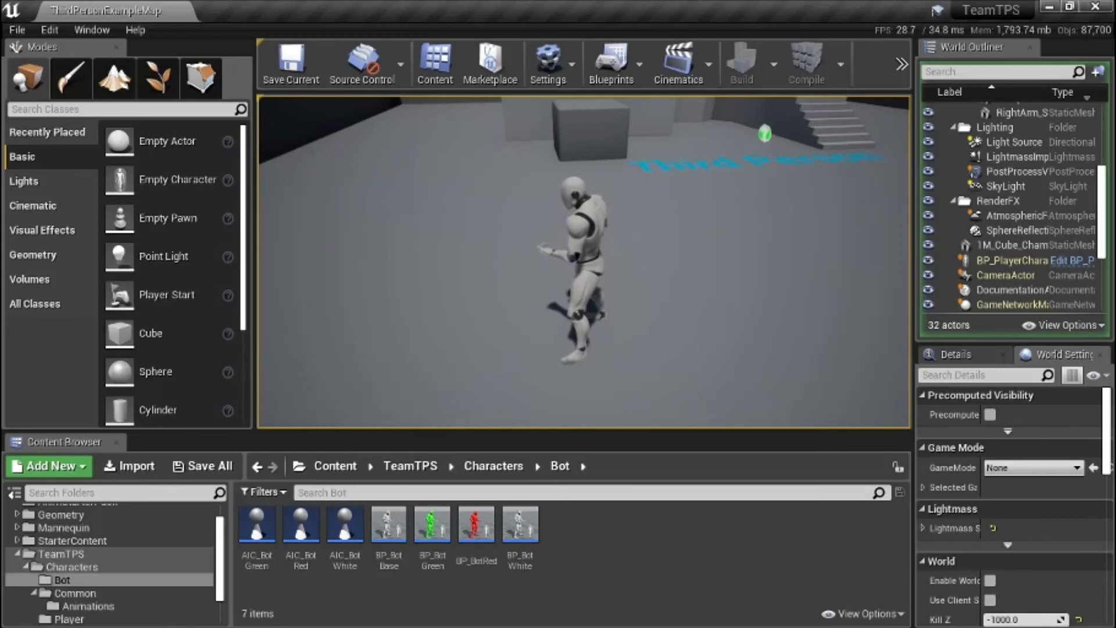
key(Escape)
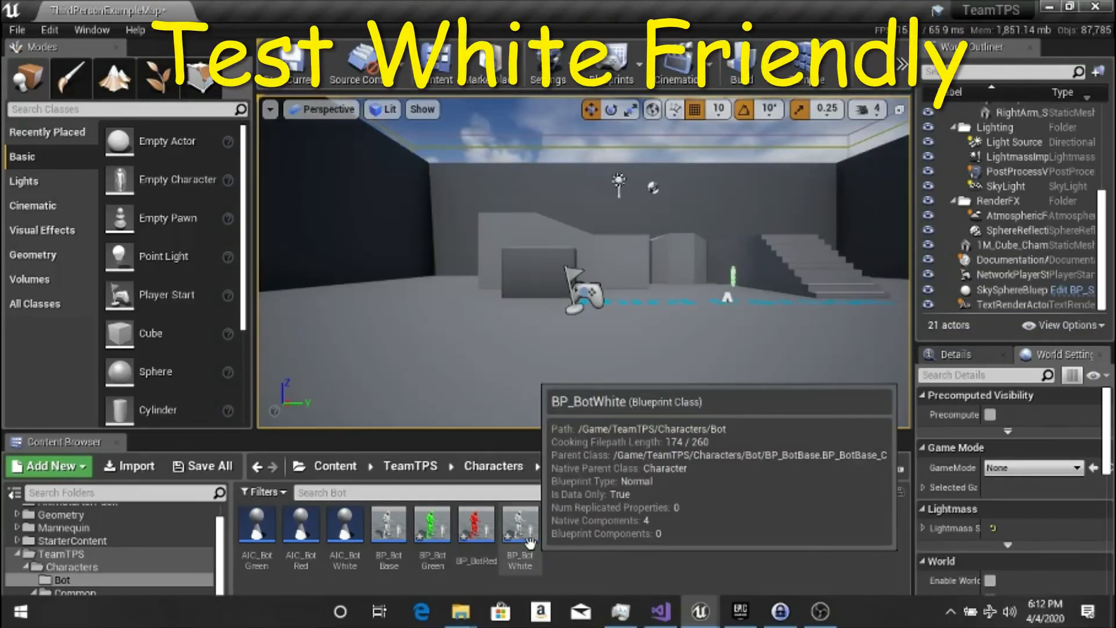
Place BP_BotWhite in the level near the player start and play, walking the player past the bot and back to test its friendly reaction.
drag(526, 526, 509, 321)
click(901, 64)
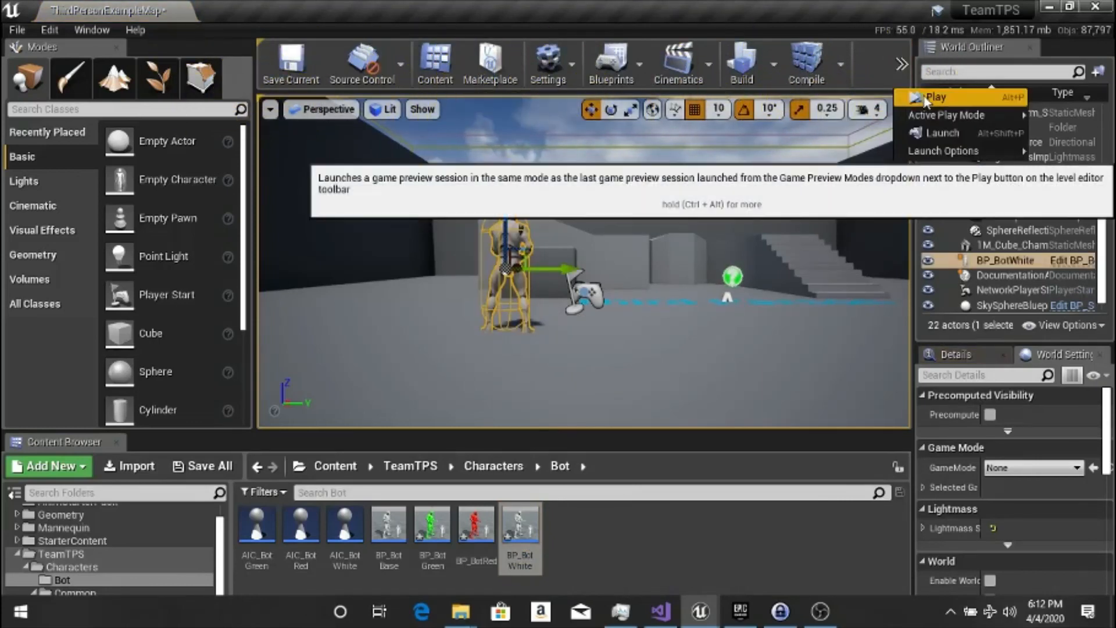
click(930, 98)
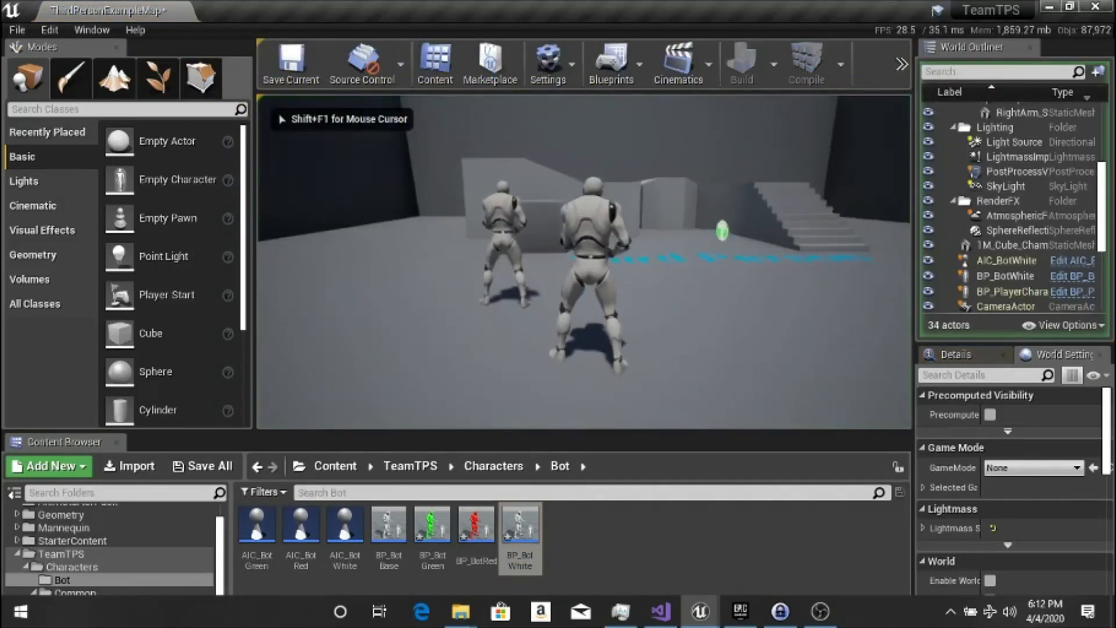
key(w)
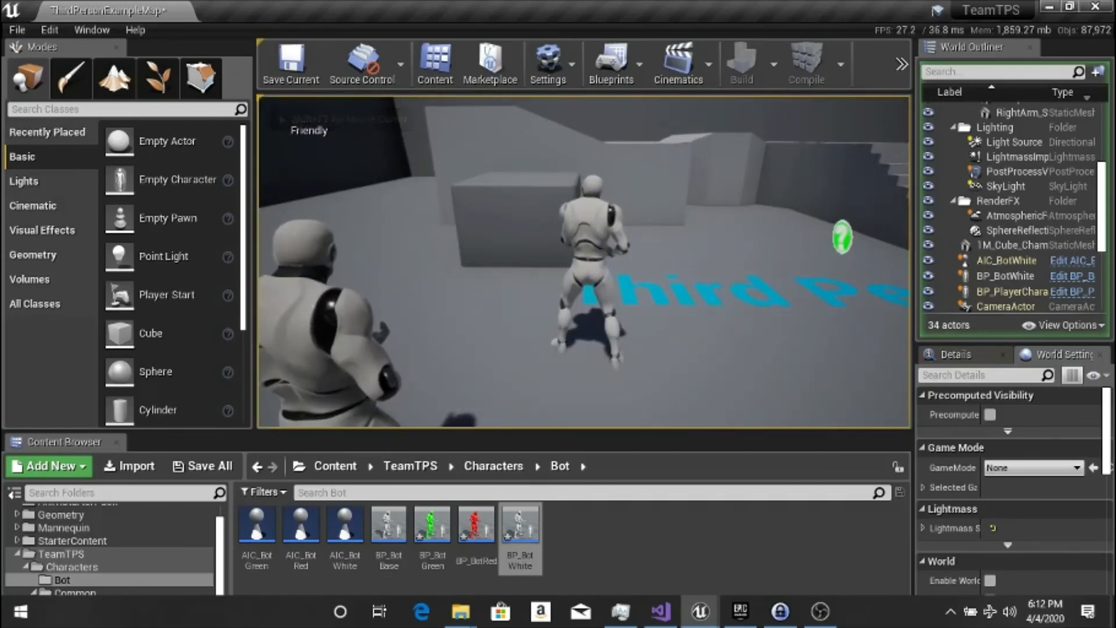
key(s)
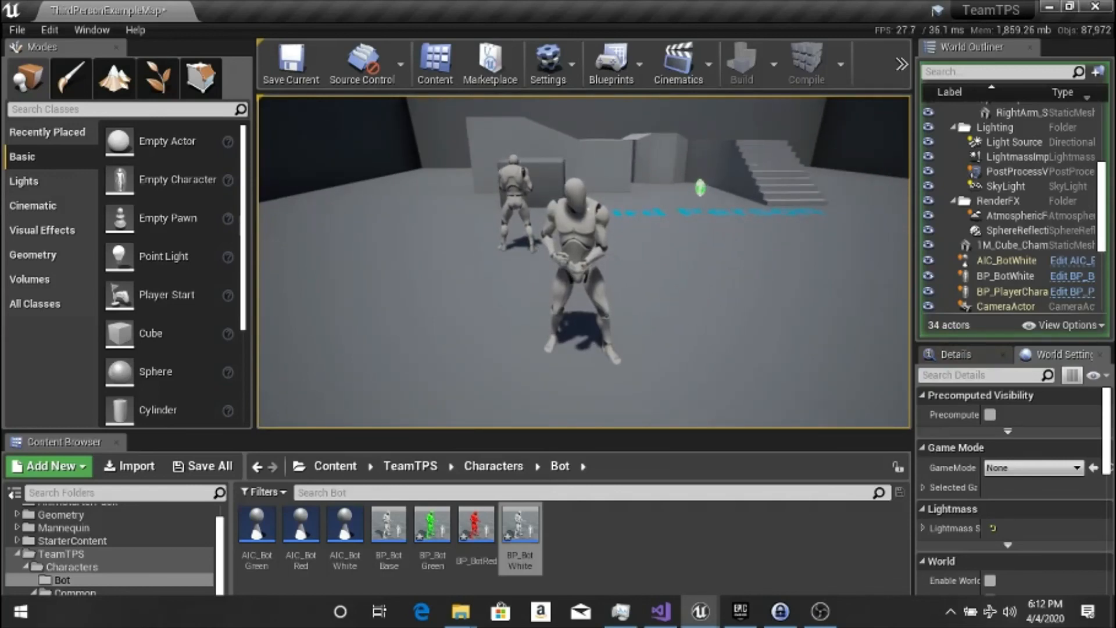
key(Escape)
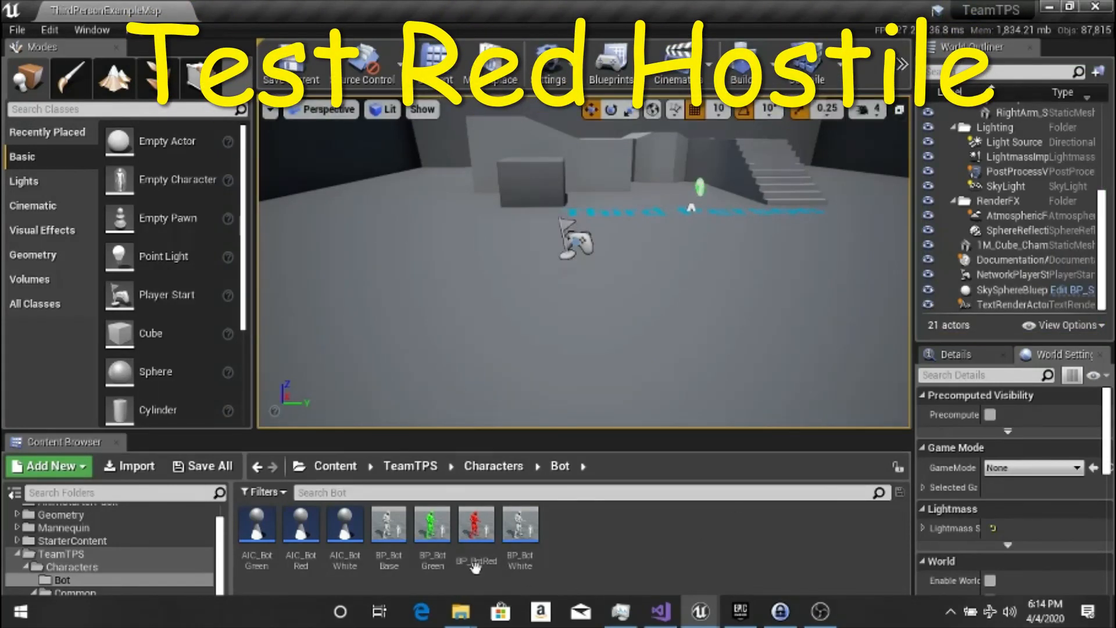
Place BP_BotRed in the level near the player start and play, walking the player past the bot and back to test its hostile reaction.
drag(476, 564, 510, 241)
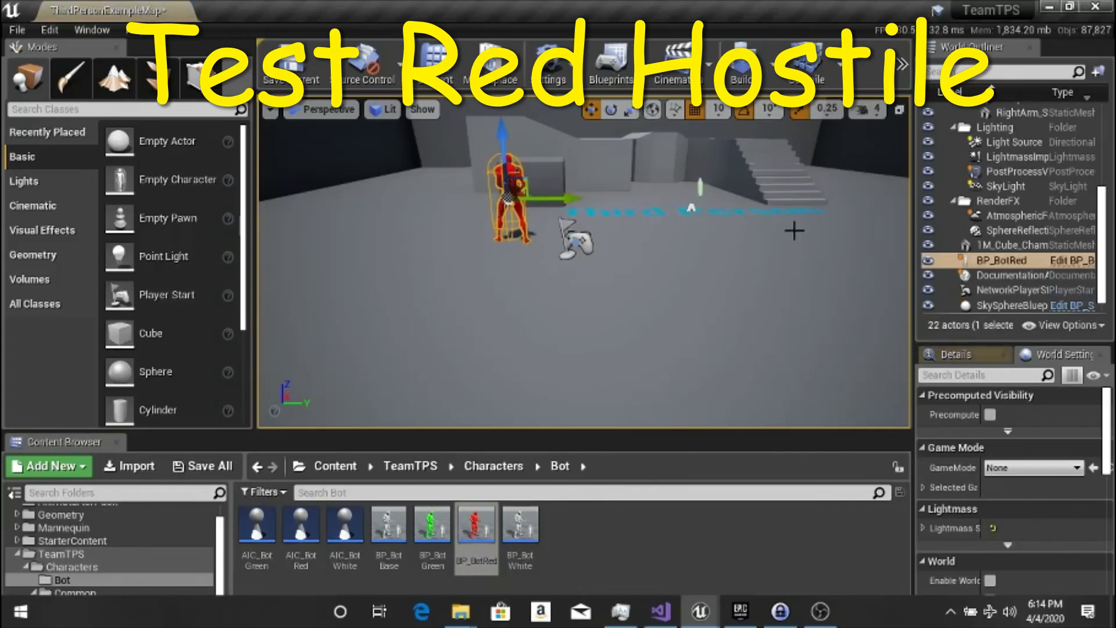
click(902, 66)
click(930, 96)
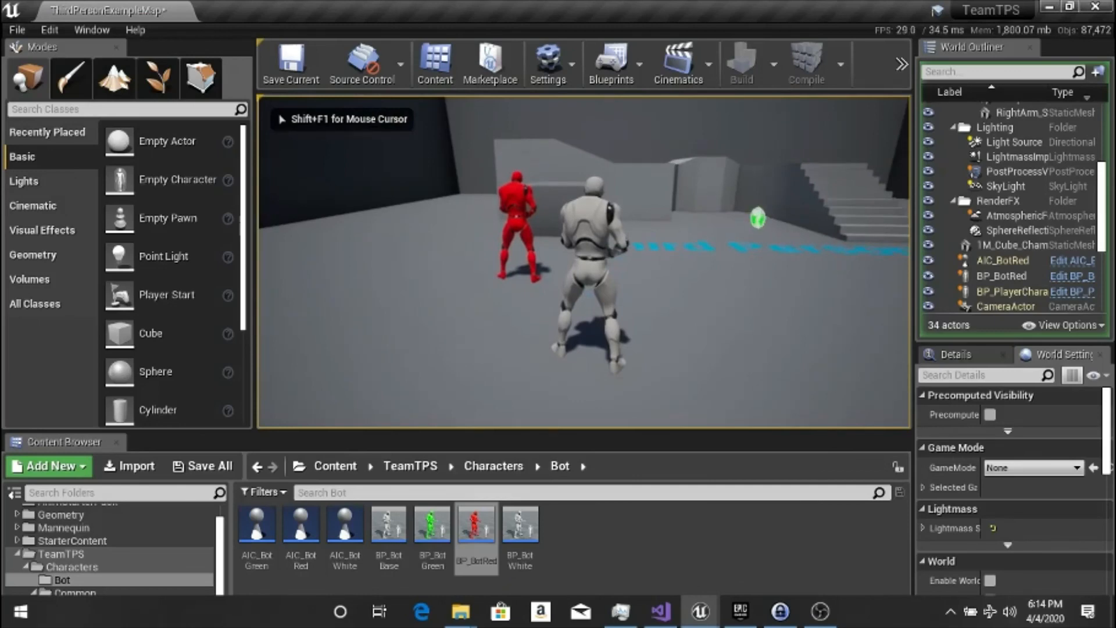
key(w)
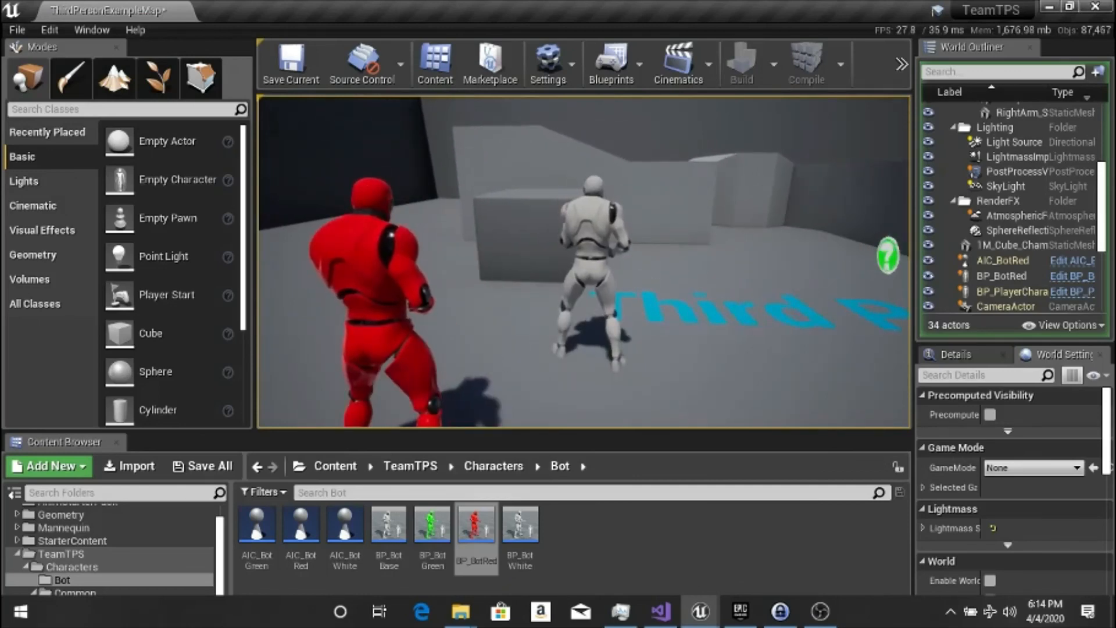
key(s)
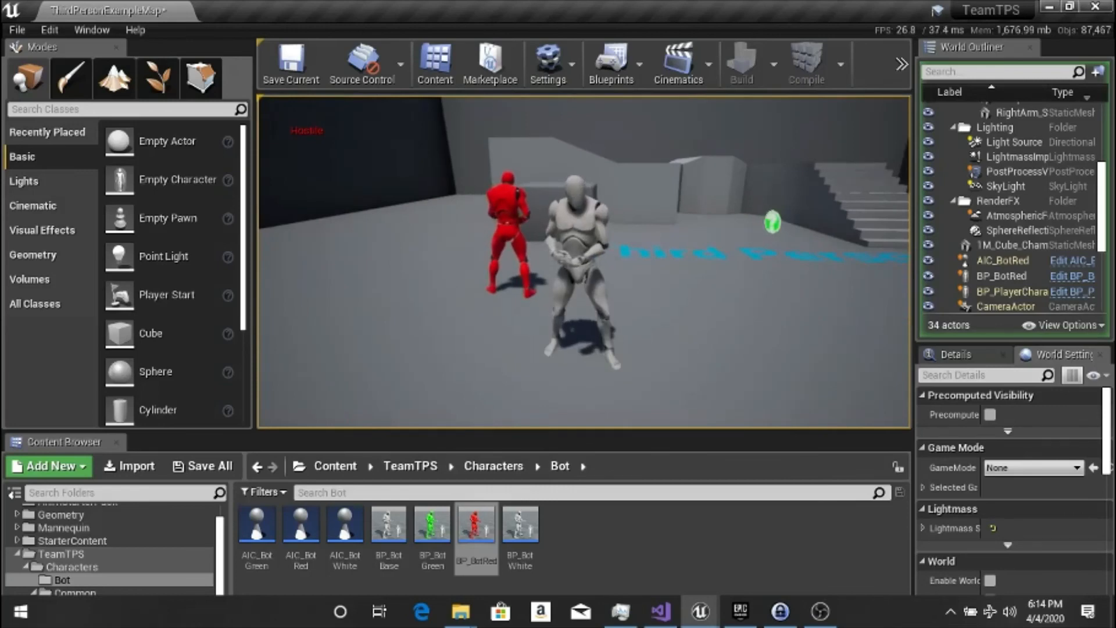